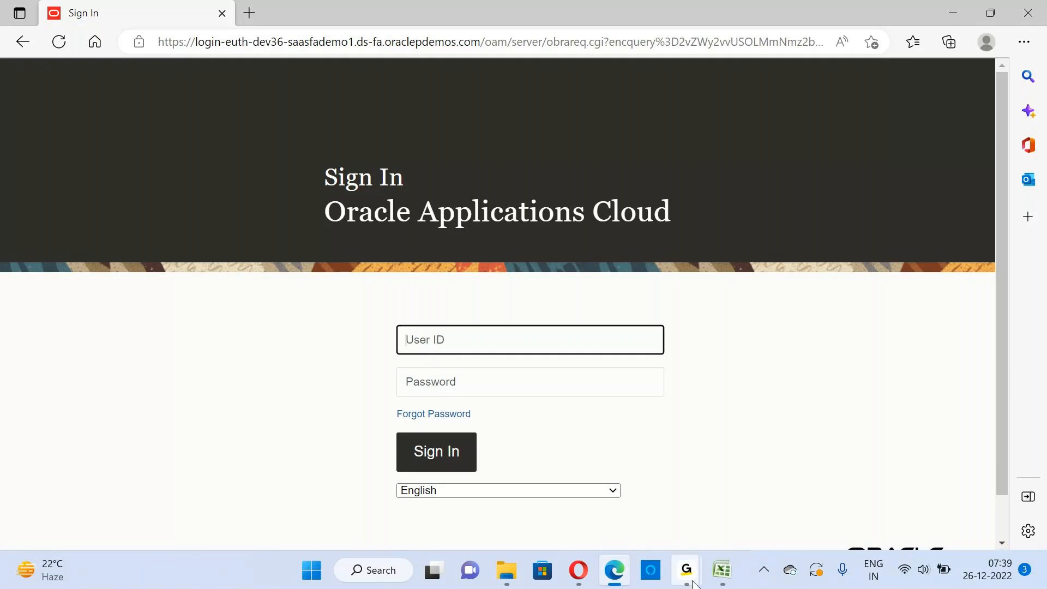
# Sign in to Oracle Applications Cloud with the user ID and account password
pyautogui.moveTo(723, 580)
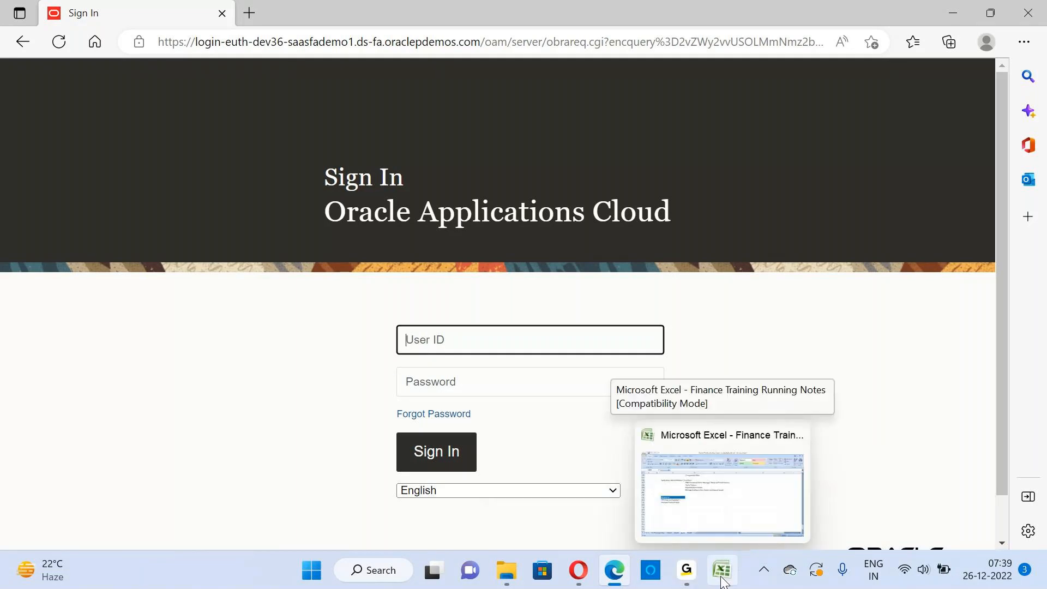
pyautogui.write('A')
pyautogui.press('BackSpace')
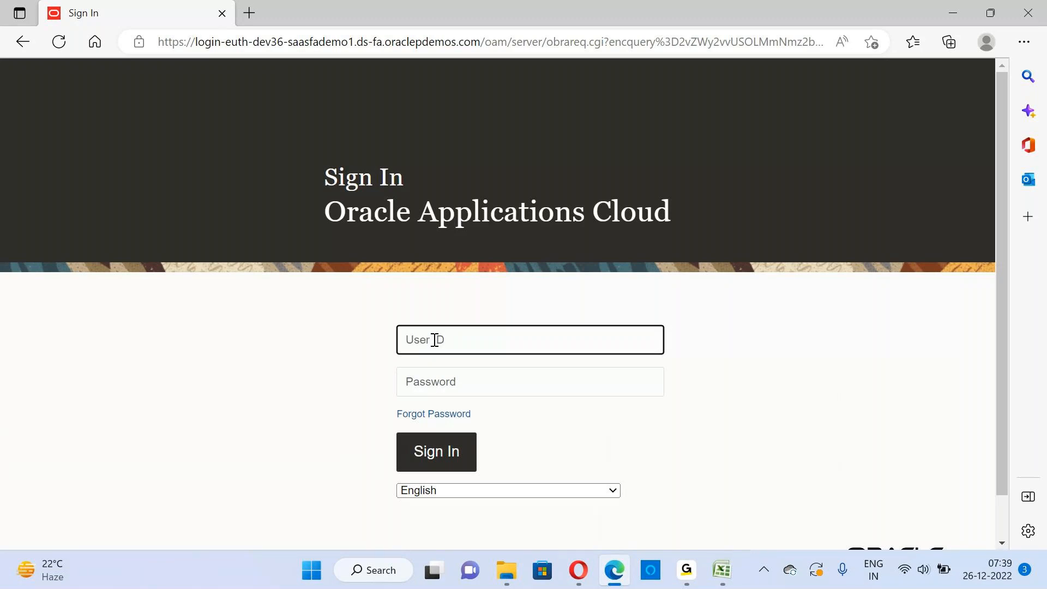
pyautogui.write('Apple')
pyautogui.press('Tab')
pyautogui.write('*******')
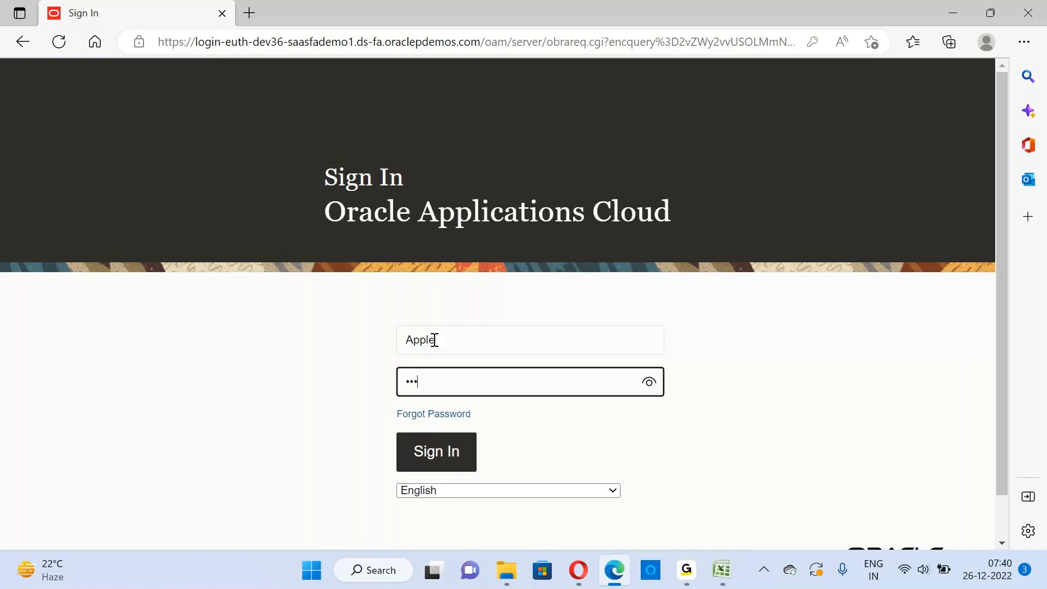
pyautogui.write('***')
pyautogui.click(444, 449)
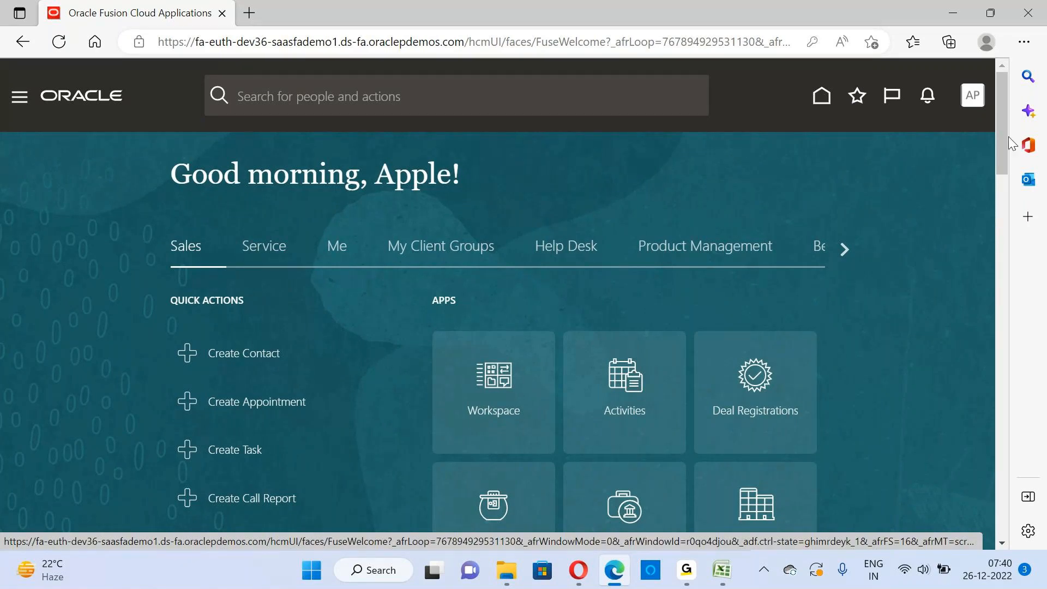
# Open the Setup and Maintenance work area
pyautogui.click(974, 99)
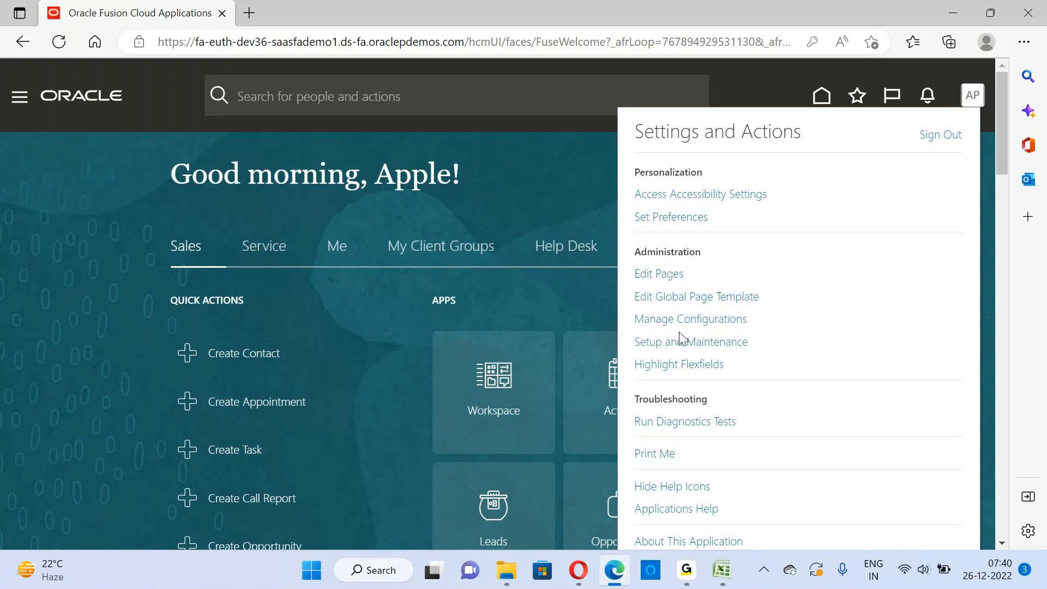
pyautogui.click(707, 345)
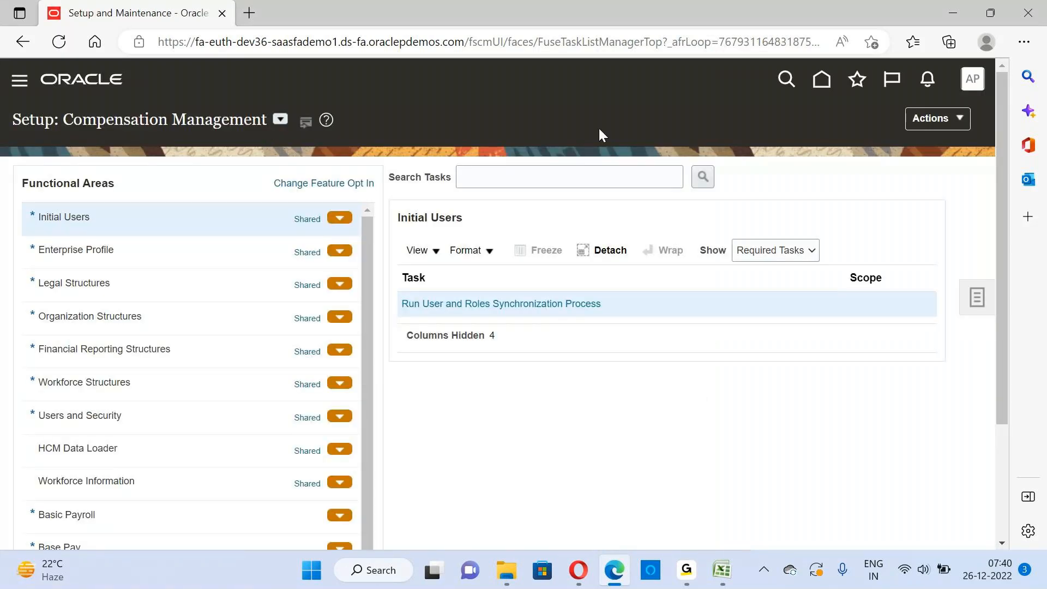
pyautogui.click(972, 78)
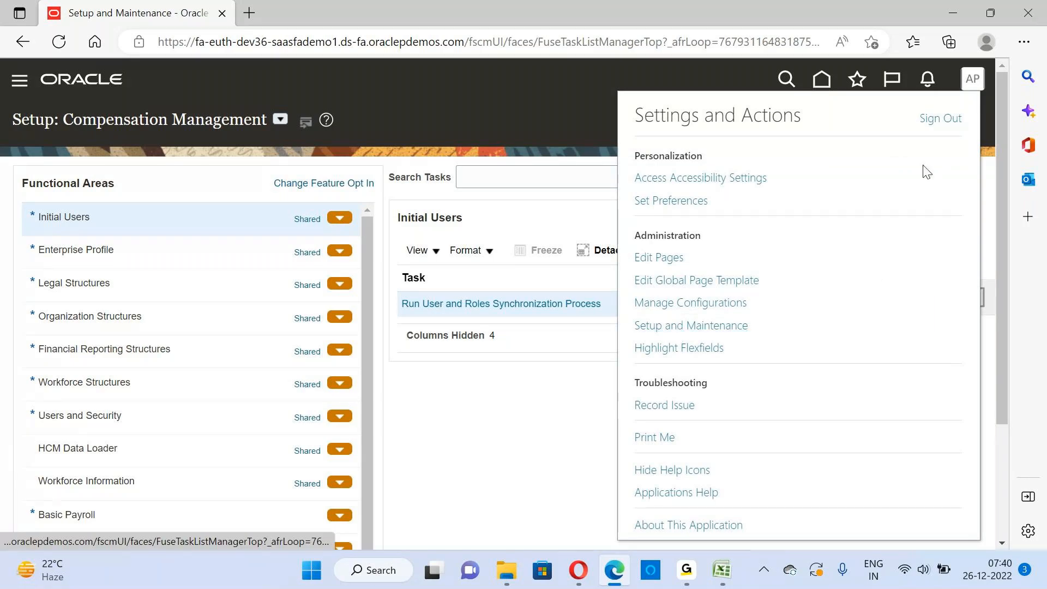
pyautogui.click(680, 325)
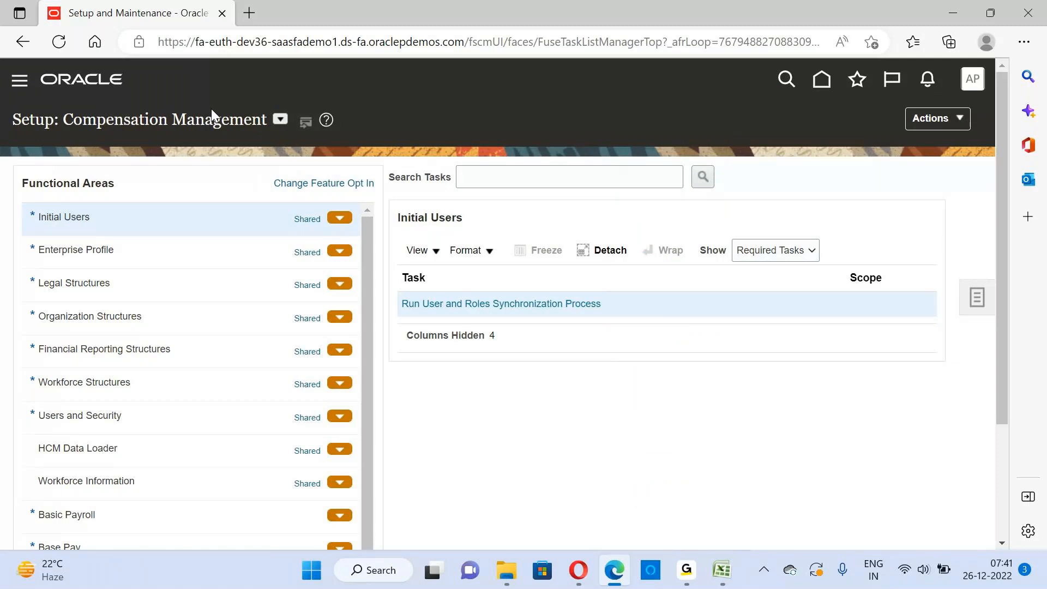
# View the required tasks of the Users and Security functional area in the Compensation Management setup
pyautogui.moveTo(24, 119); pyautogui.dragTo(276, 123)
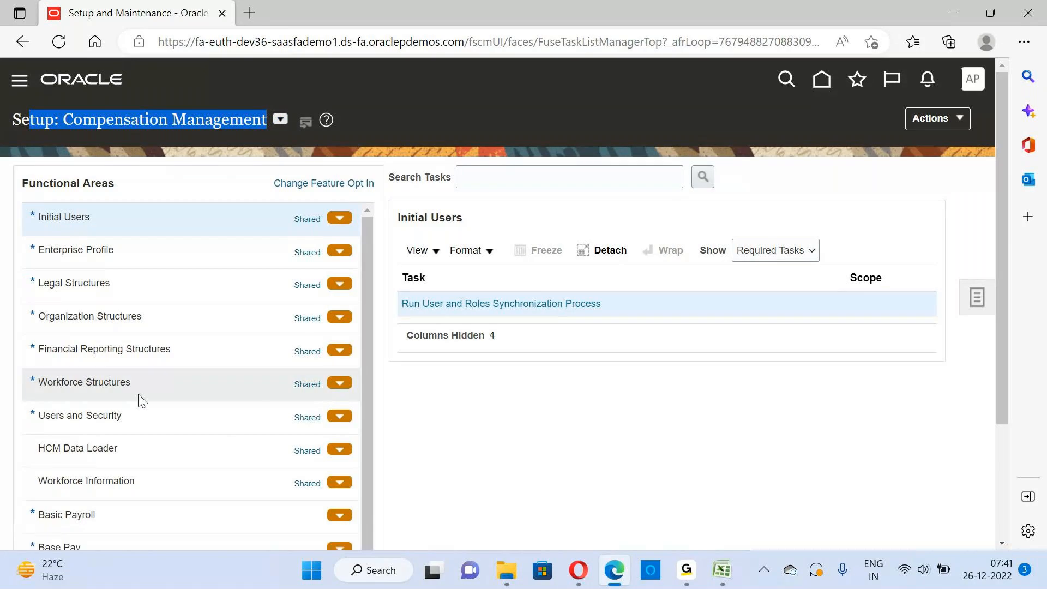
pyautogui.click(94, 416)
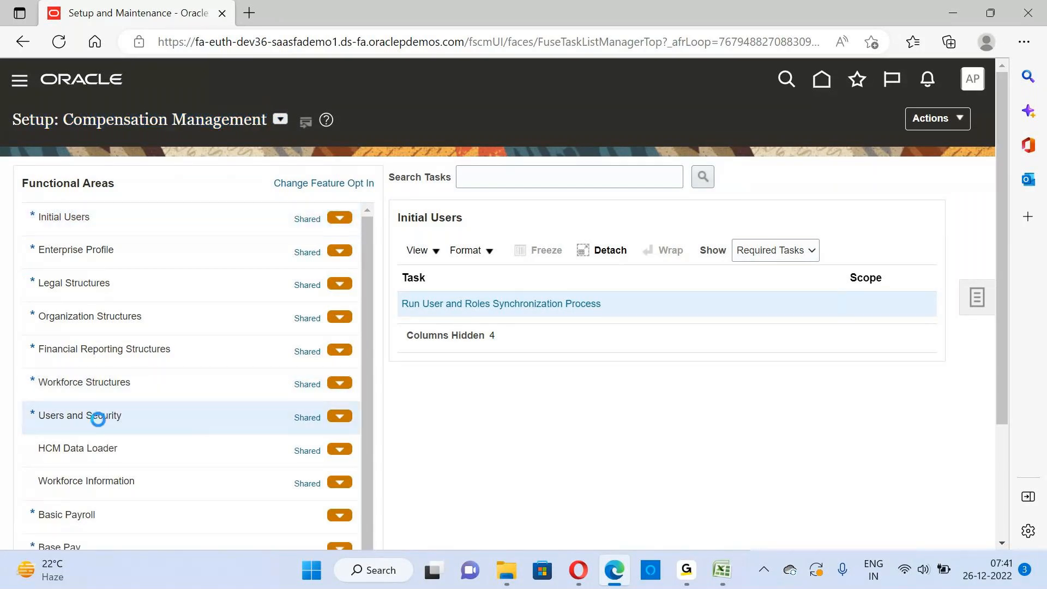
pyautogui.click(477, 176)
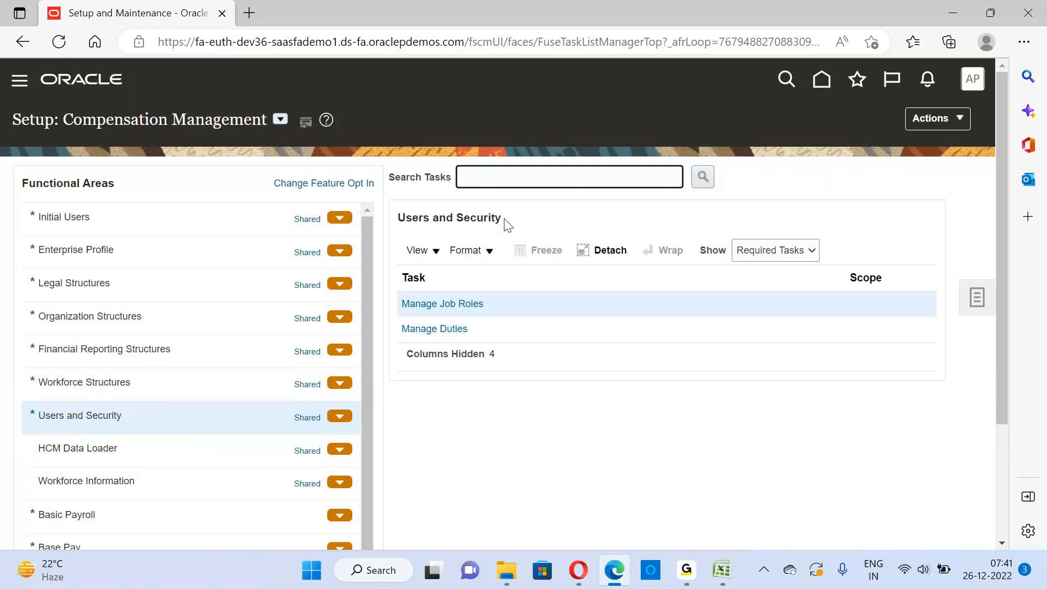
pyautogui.moveTo(505, 219); pyautogui.dragTo(393, 209)
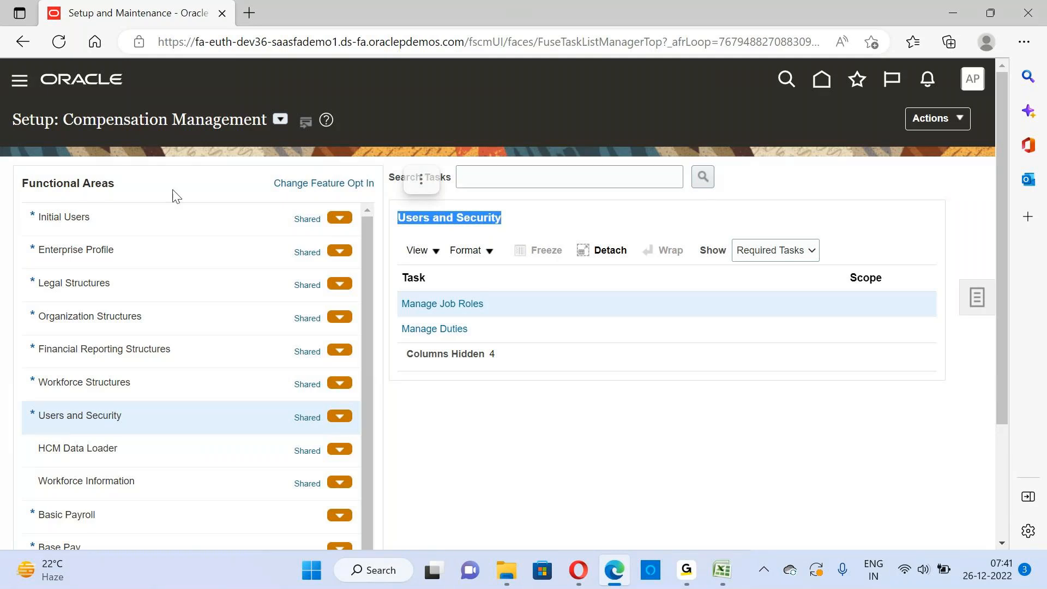
# Switch the setup offering from Compensation Management to Financials
pyautogui.click(280, 120)
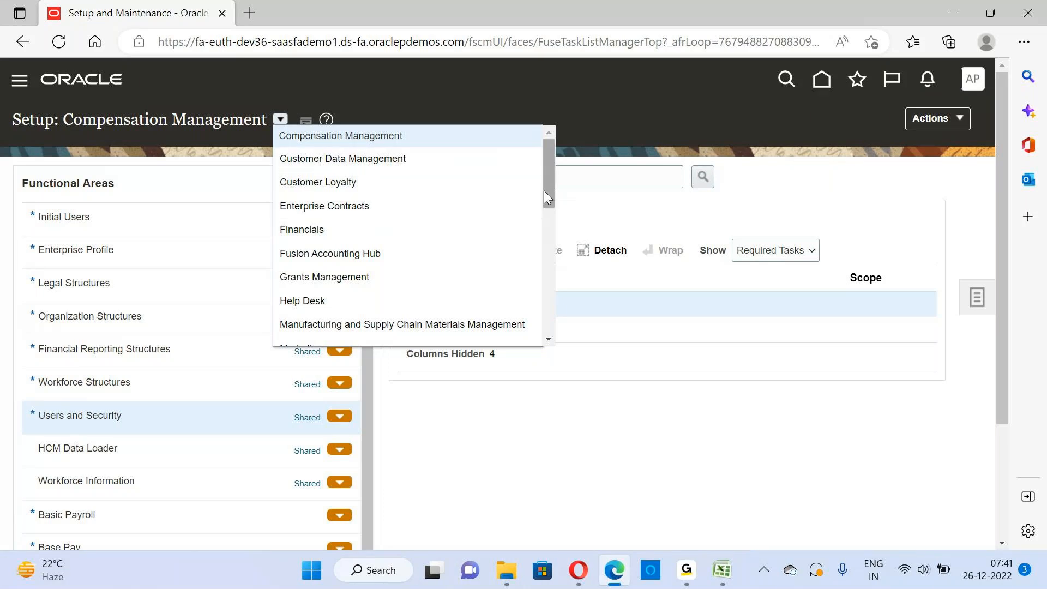
pyautogui.moveTo(544, 191); pyautogui.dragTo(544, 224)
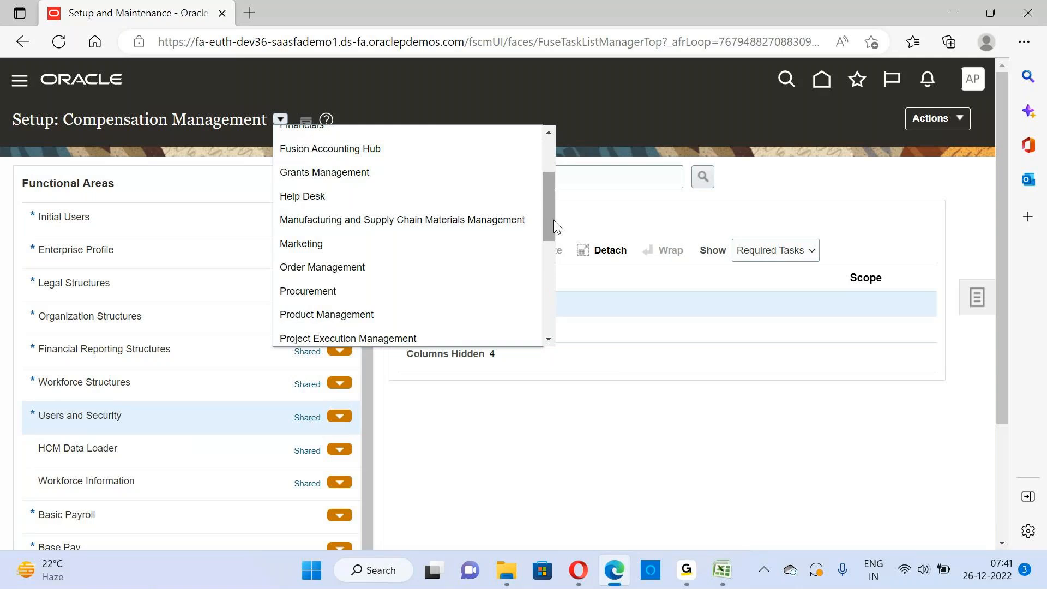
pyautogui.moveTo(552, 221); pyautogui.dragTo(551, 192)
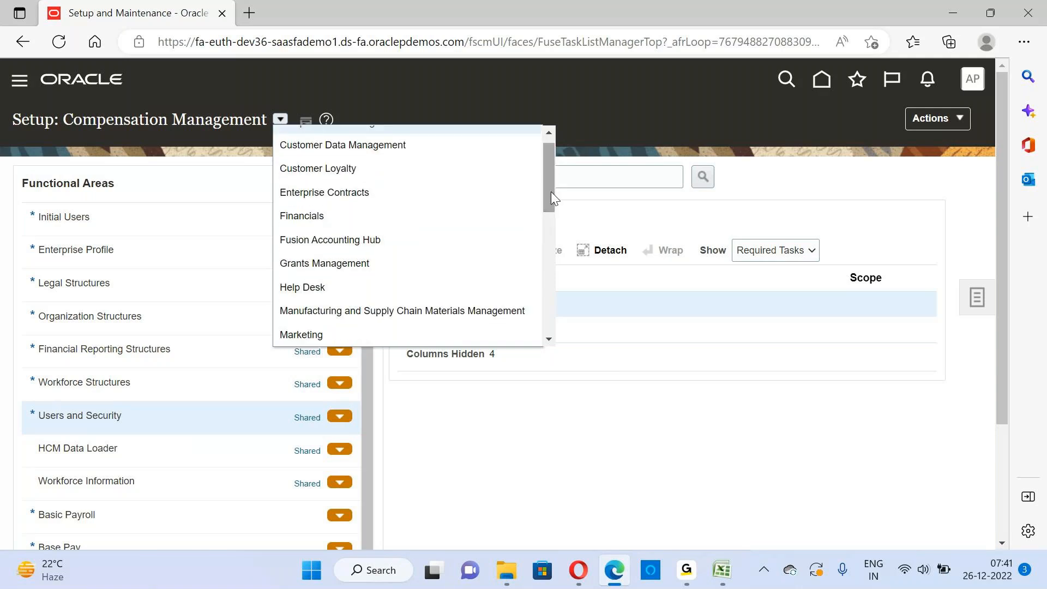
pyautogui.click(397, 225)
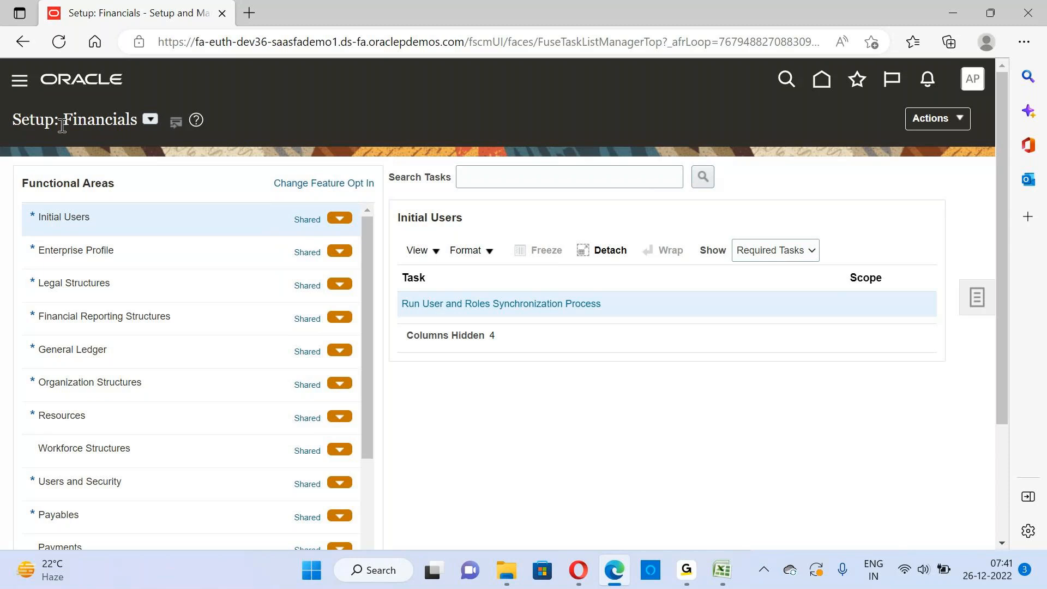
pyautogui.moveTo(62, 126); pyautogui.dragTo(136, 117)
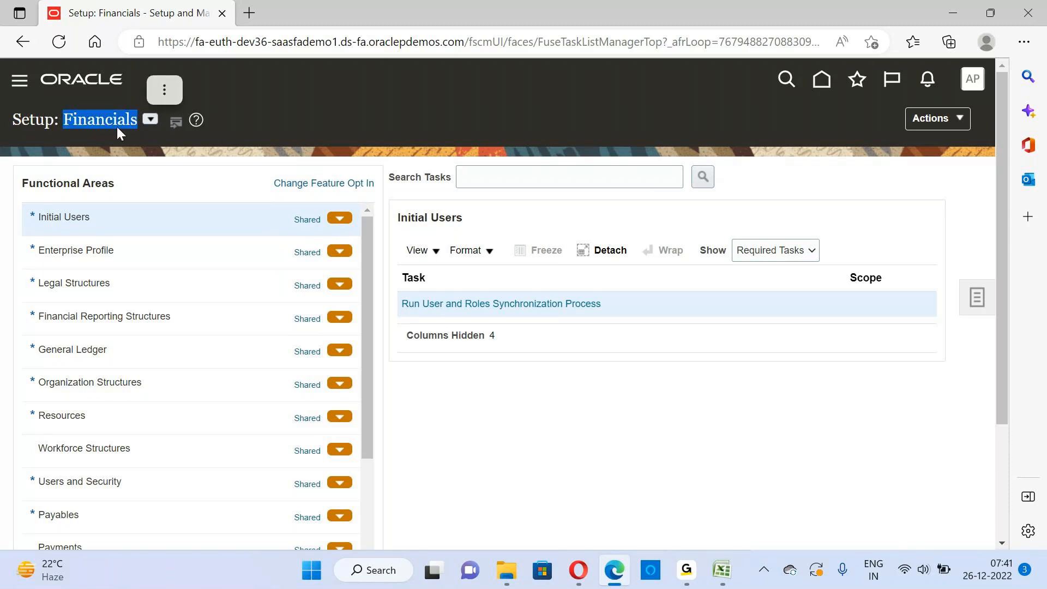
pyautogui.click(73, 117)
pyautogui.moveTo(63, 120); pyautogui.dragTo(135, 121)
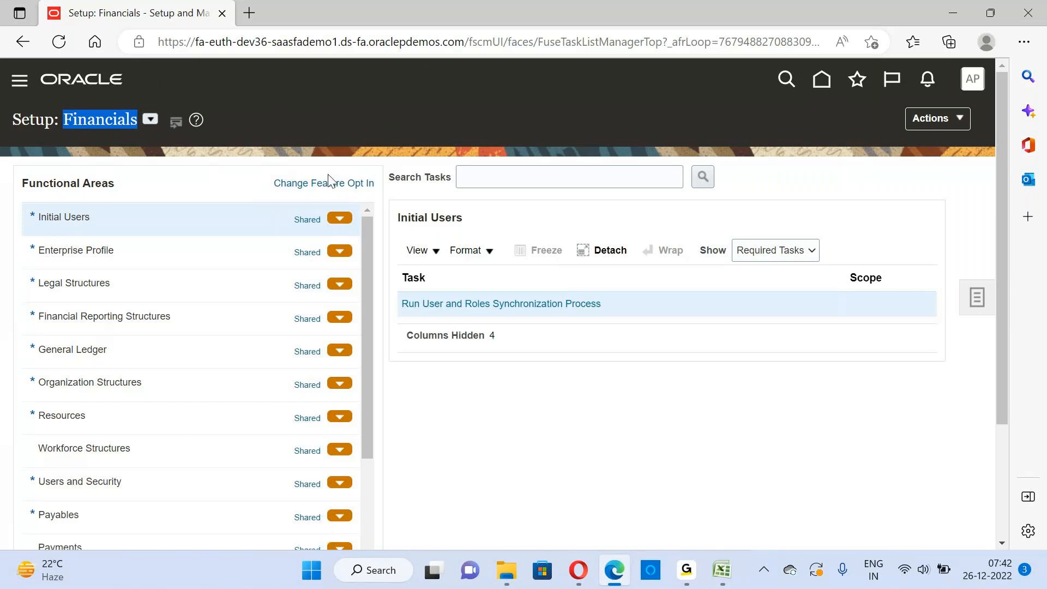
# Review the feature opt-in page for the Financials offering and return to its setup page
pyautogui.click(328, 180)
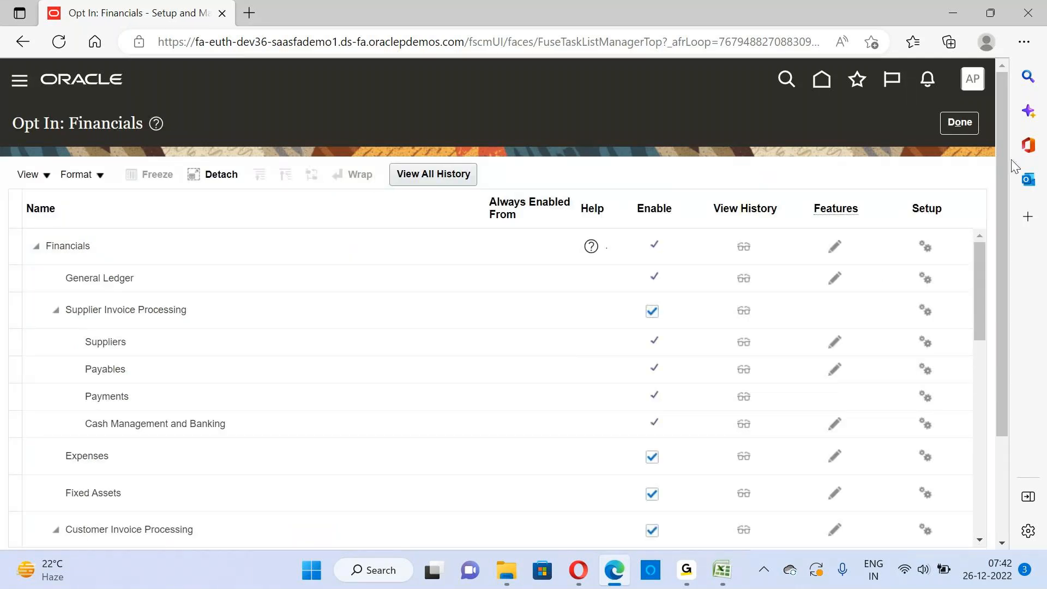
pyautogui.click(959, 122)
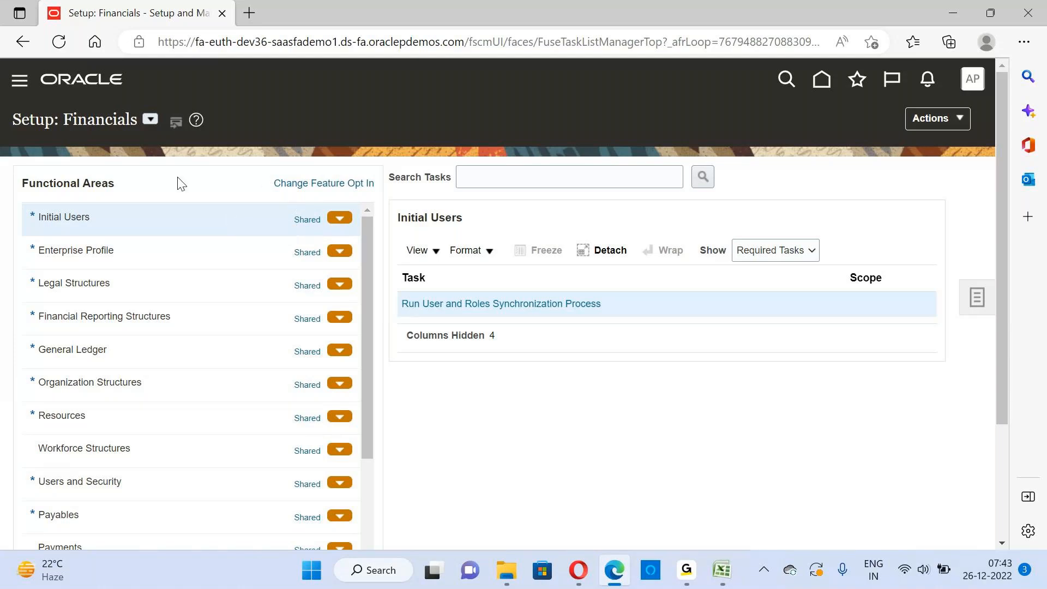
pyautogui.tripleClick(86, 116)
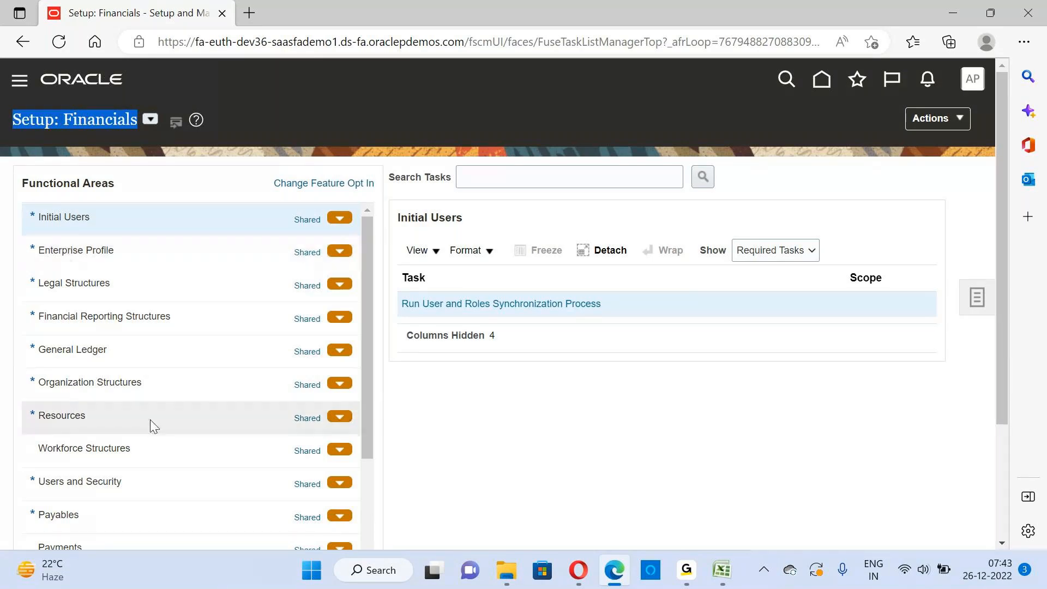
# View the required tasks of the General Ledger functional area
pyautogui.click(134, 360)
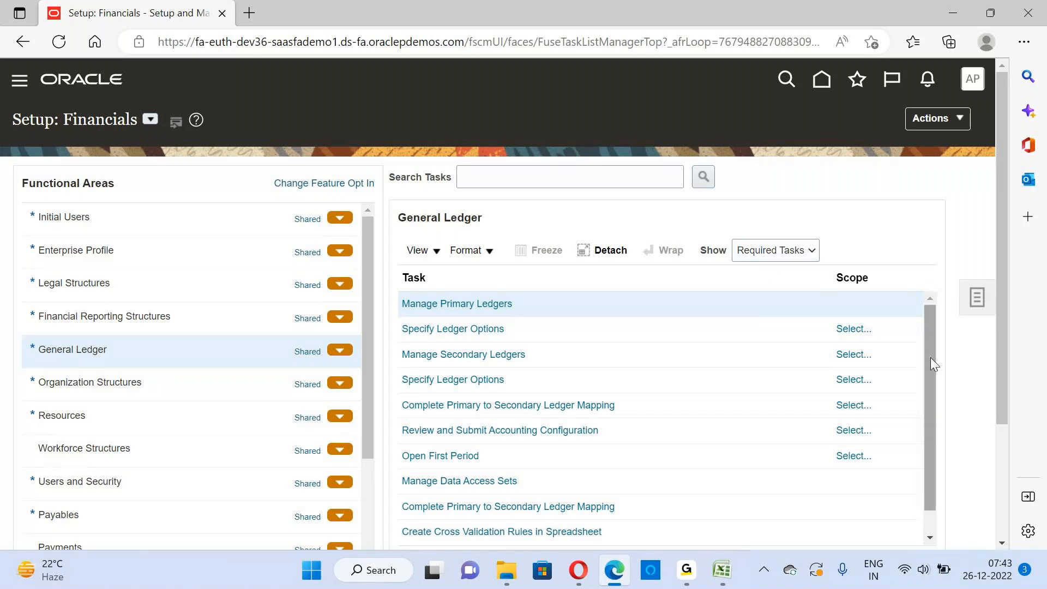
pyautogui.moveTo(931, 358); pyautogui.dragTo(930, 358)
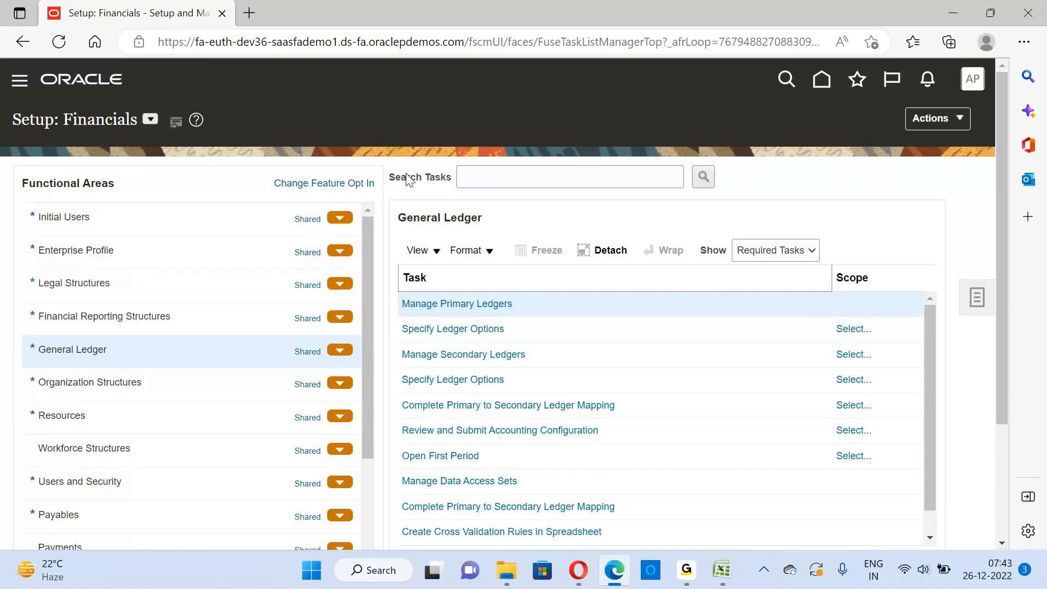
pyautogui.tripleClick(93, 125)
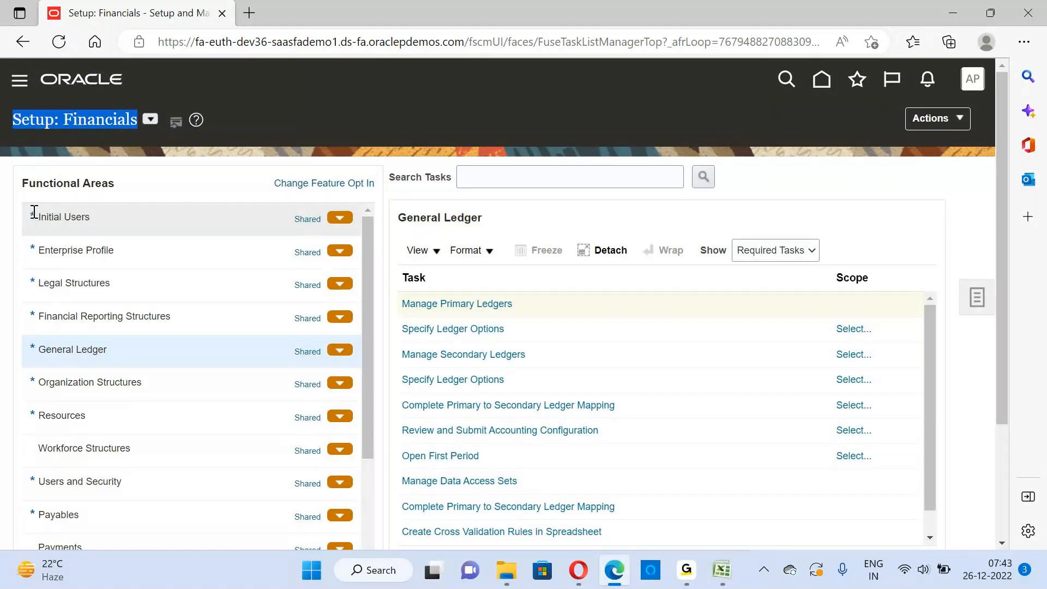
# Look through the Initial Users and Legal Structures tasks, then return to the General Ledger functional area
pyautogui.moveTo(34, 212); pyautogui.dragTo(31, 218)
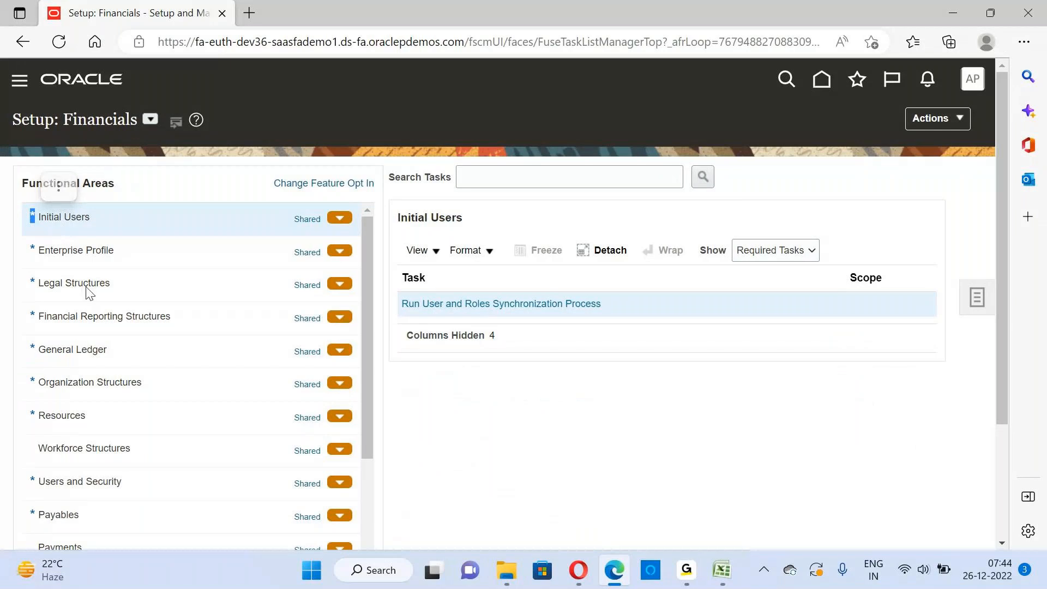
pyautogui.moveTo(89, 291); pyautogui.dragTo(91, 292)
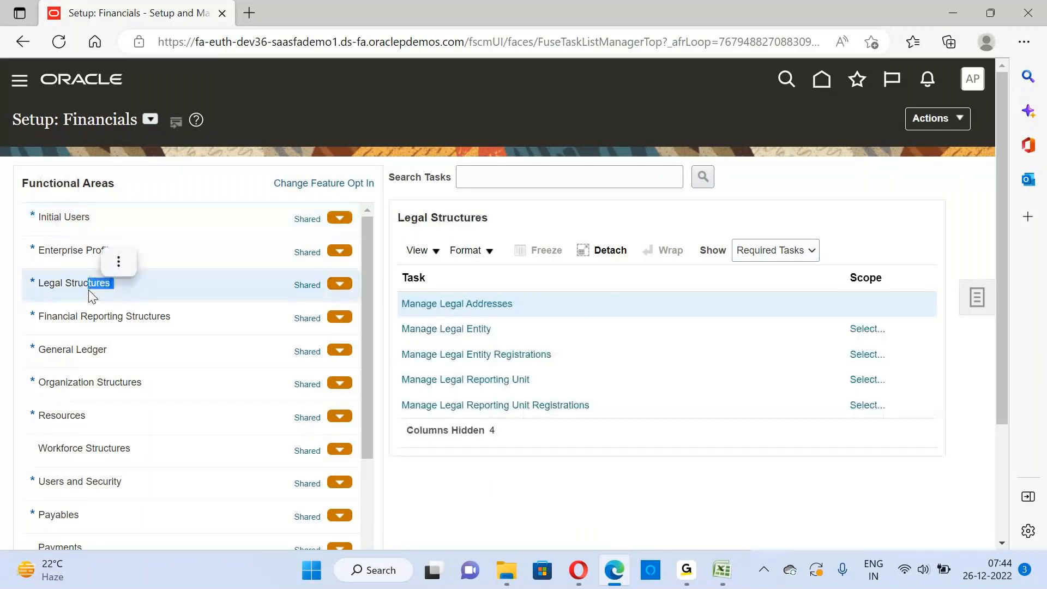
pyautogui.click(128, 349)
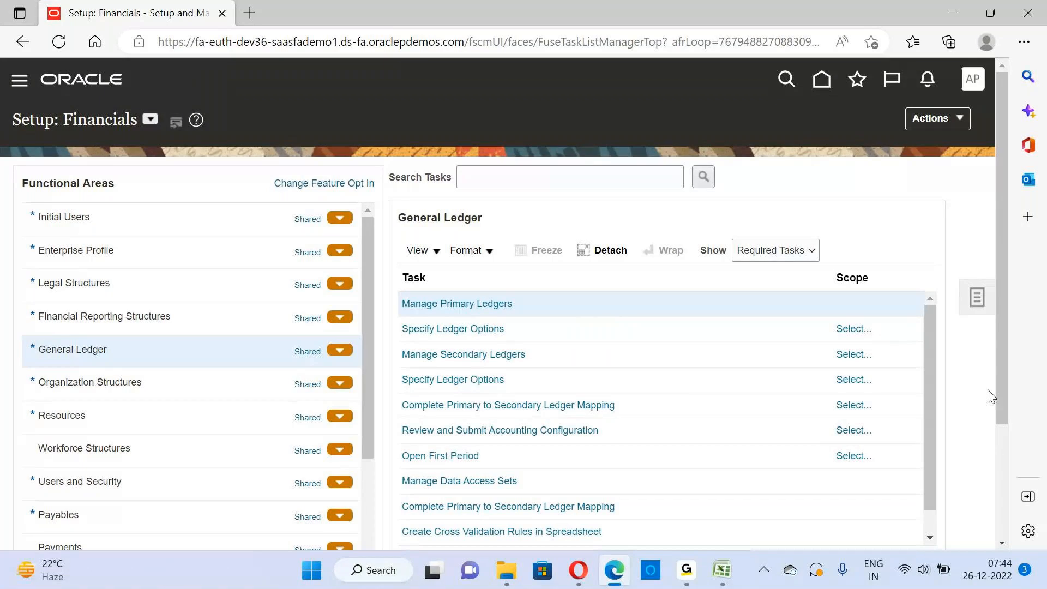
# Check the display options for the General Ledger task list, keeping it on Required Tasks
pyautogui.moveTo(1004, 364); pyautogui.dragTo(1000, 405)
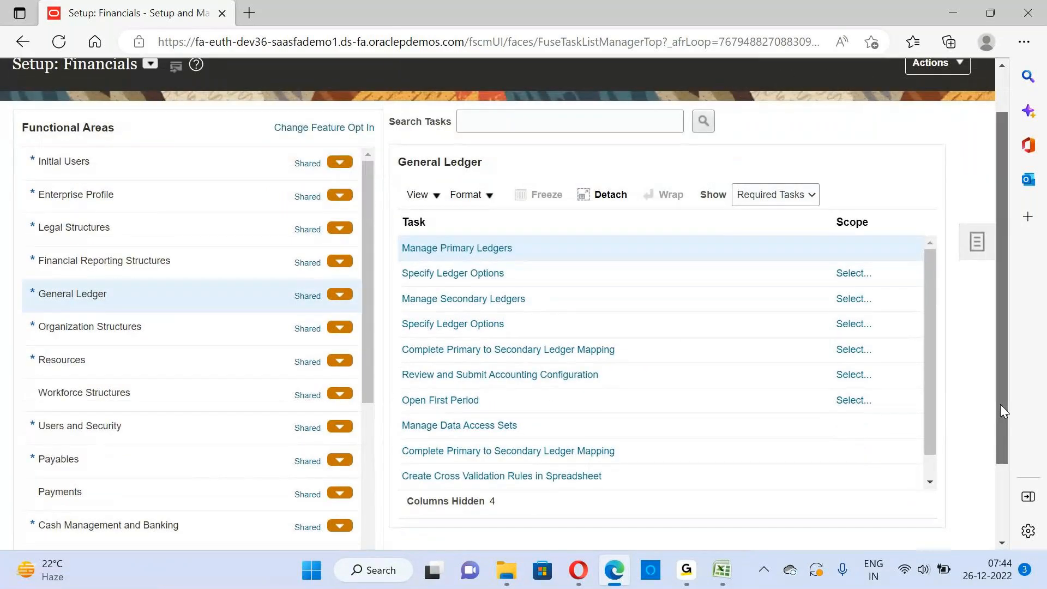
pyautogui.click(812, 191)
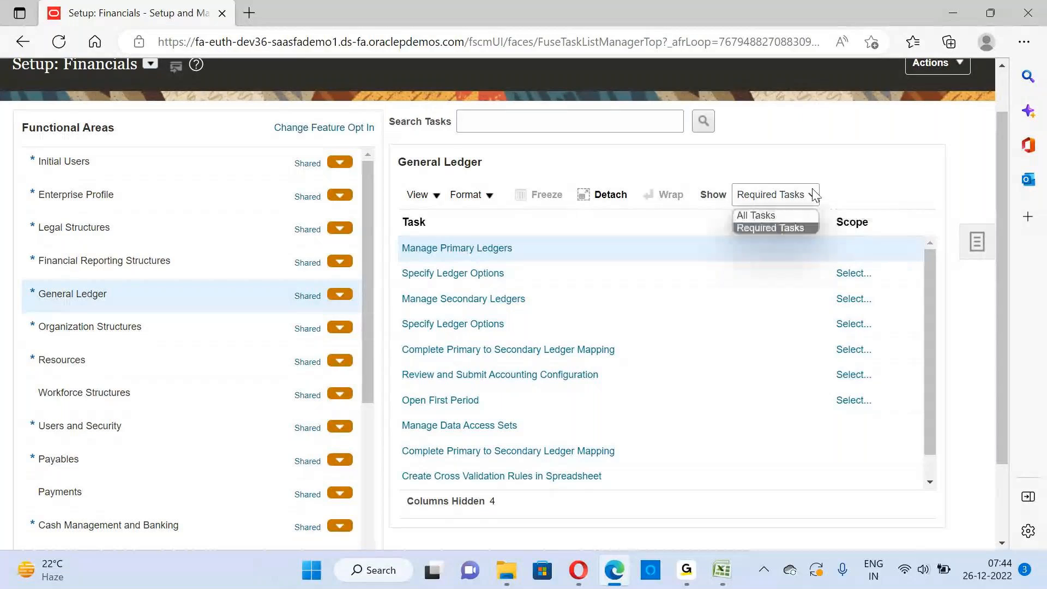
pyautogui.press('Up')
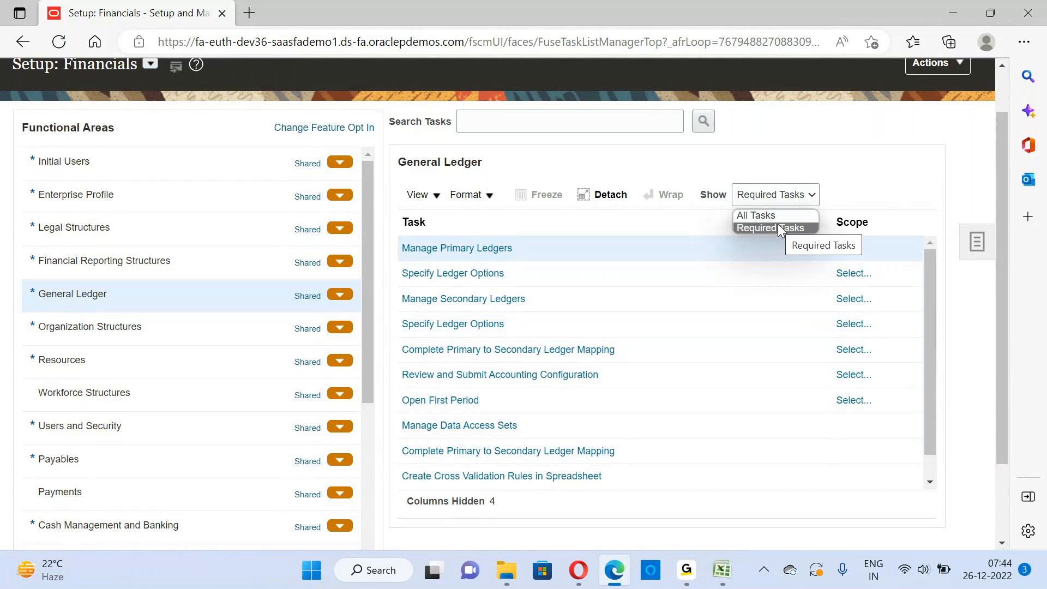
pyautogui.click(153, 308)
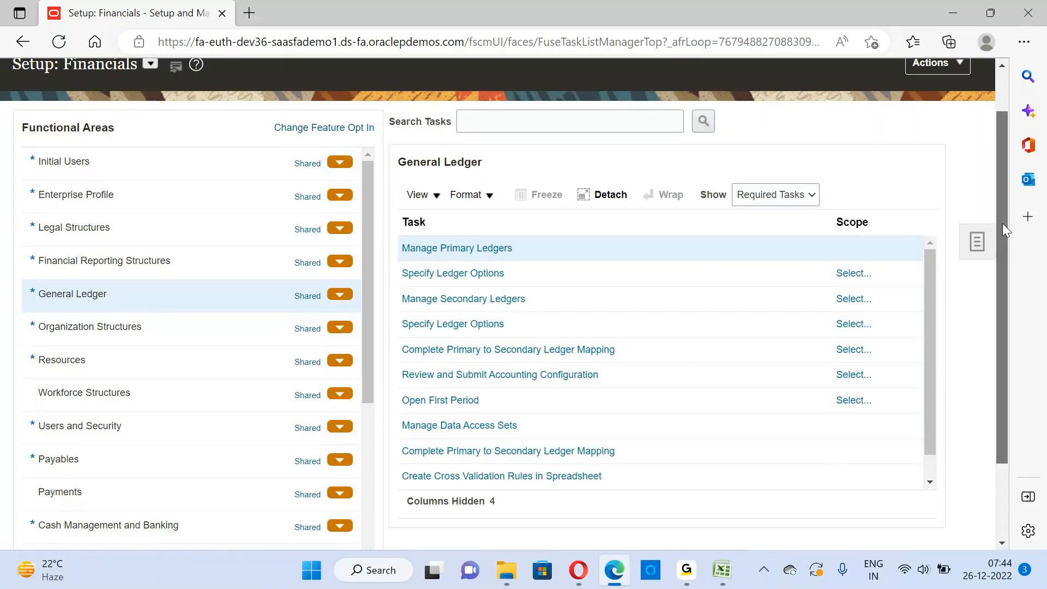
# Open the Manage Primary Ledgers task from the General Ledger task list
pyautogui.moveTo(1002, 223); pyautogui.dragTo(994, 202)
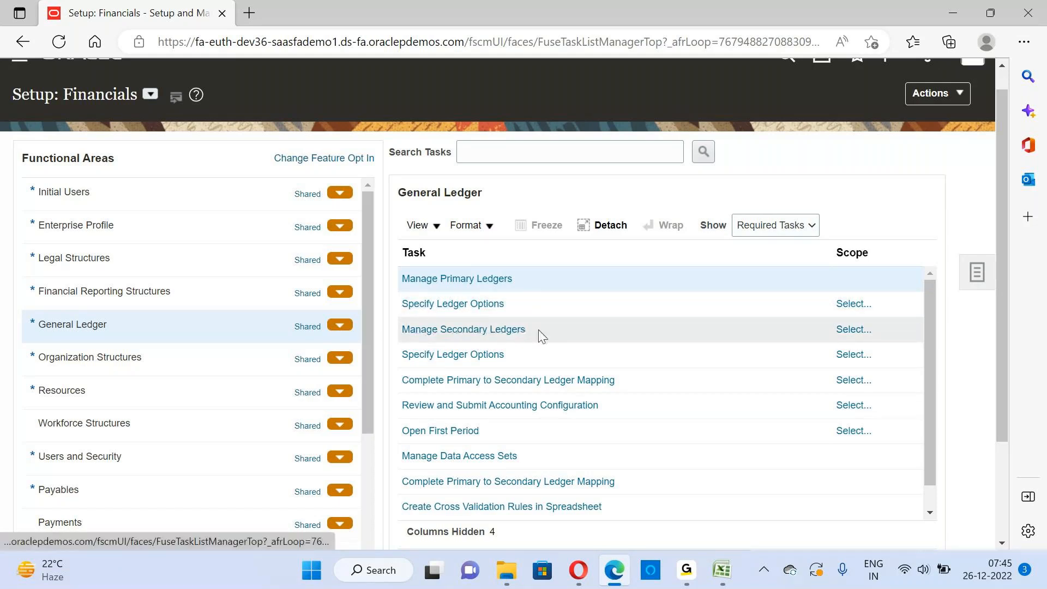
pyautogui.click(493, 355)
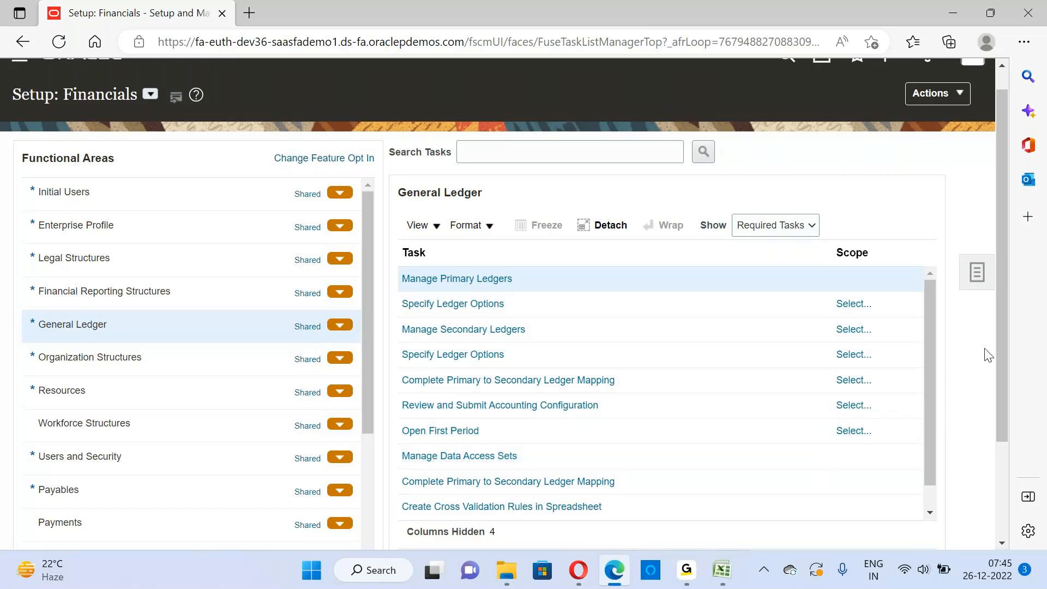
pyautogui.scroll(1, 1006, 355)
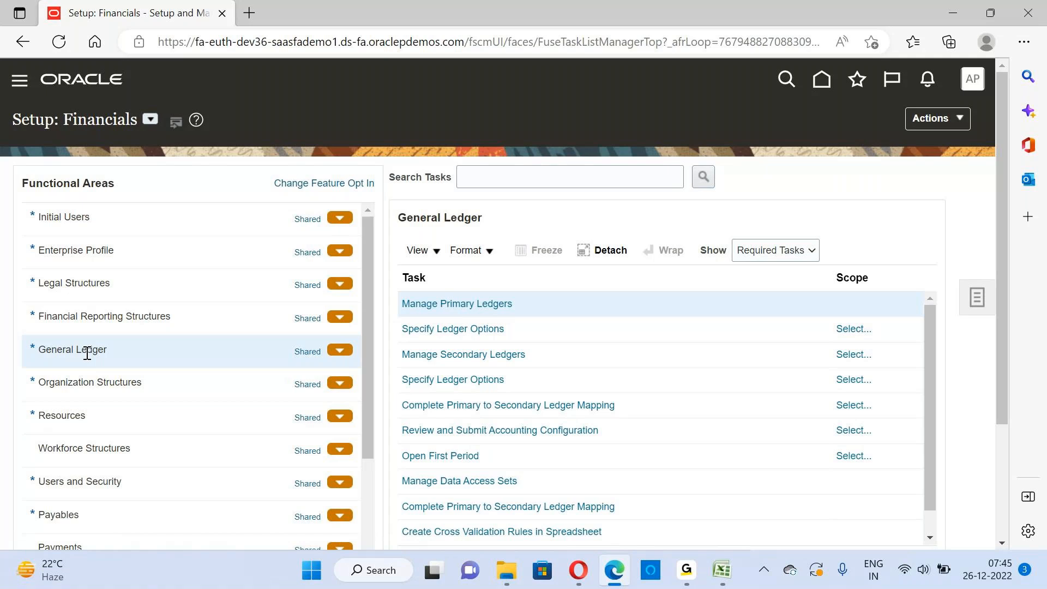
pyautogui.click(497, 309)
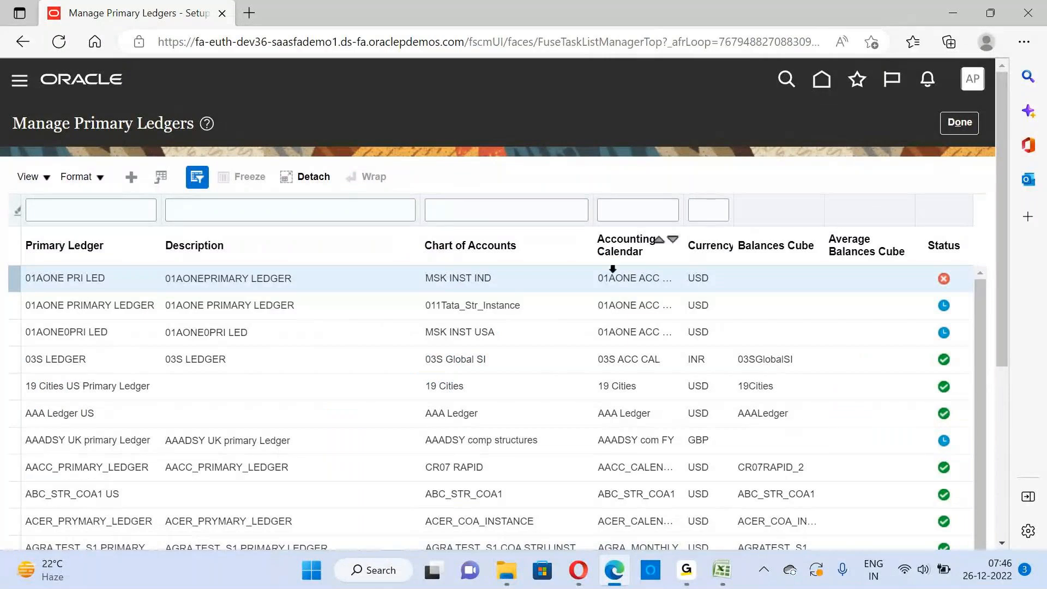
# View the fields of the Create Primary Ledger form, then cancel it and return to the General Ledger task list
pyautogui.click(132, 179)
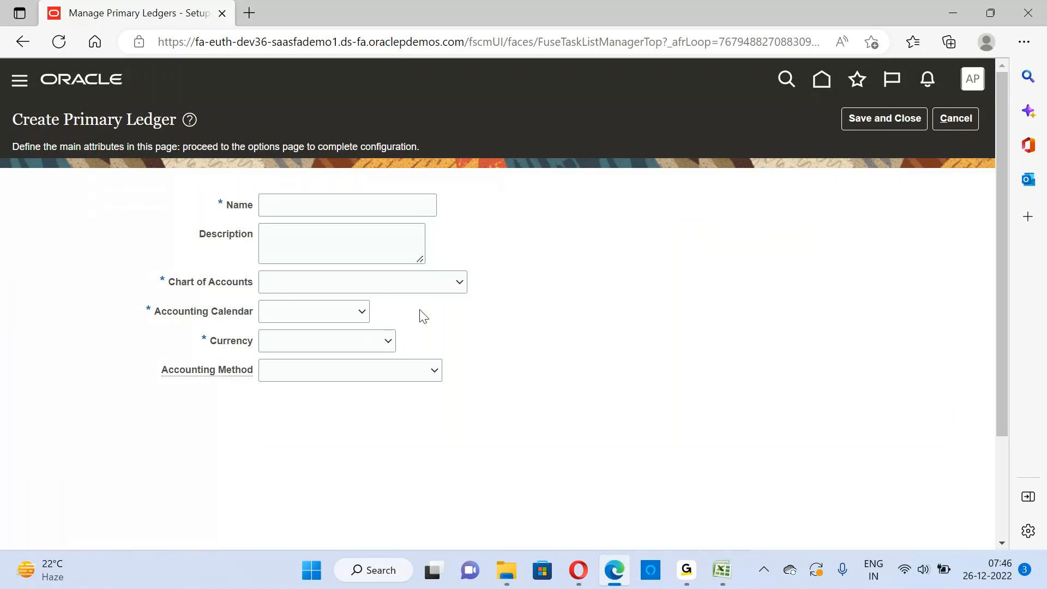
pyautogui.doubleClick(80, 120)
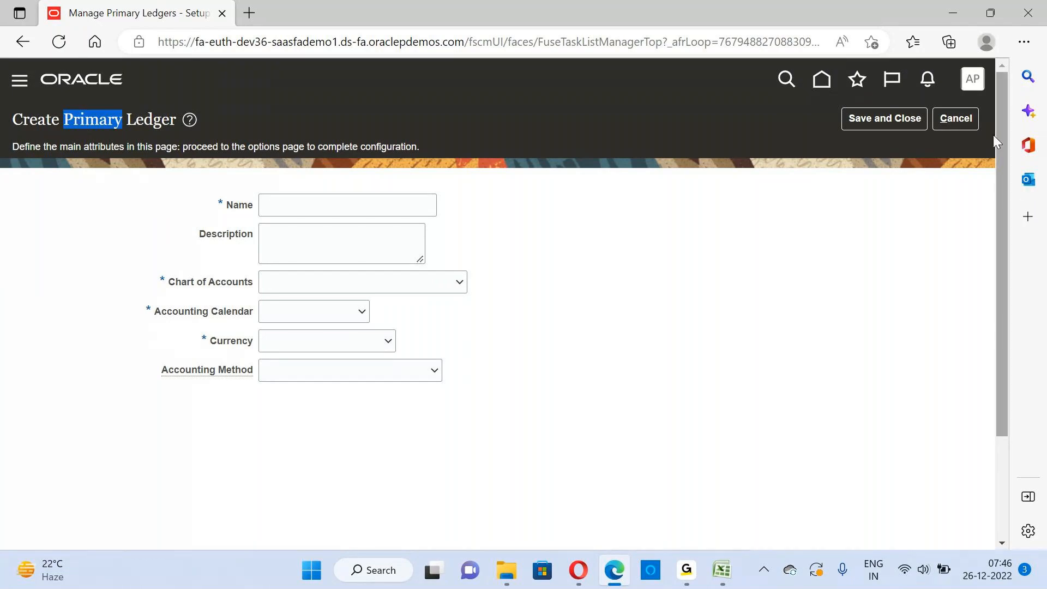
pyautogui.click(974, 118)
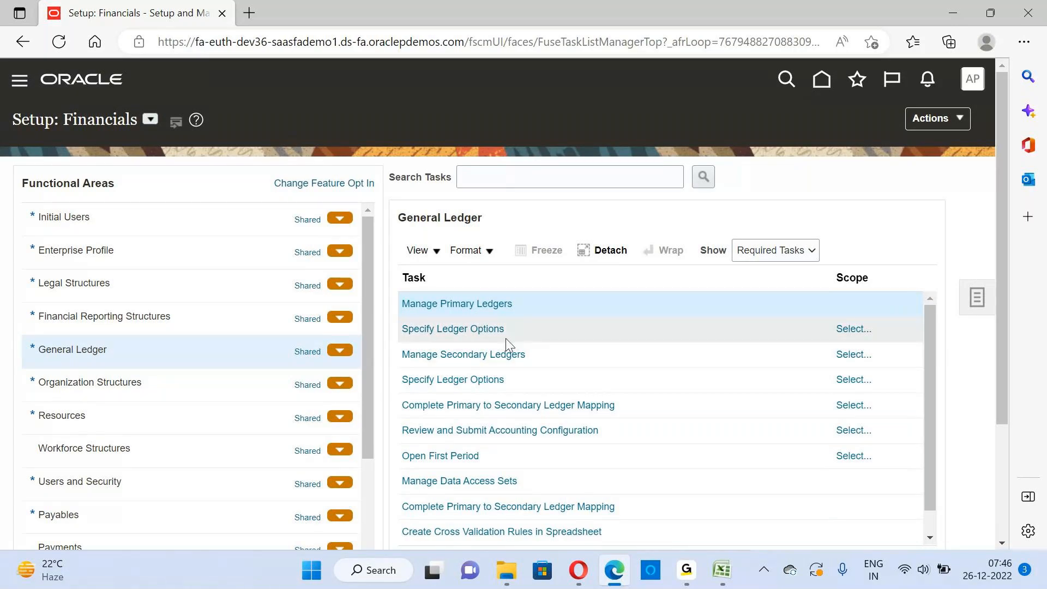
# View the primary ledger scope choices for the Specify Ledger Options task, then close the scope selection without applying one
pyautogui.click(572, 326)
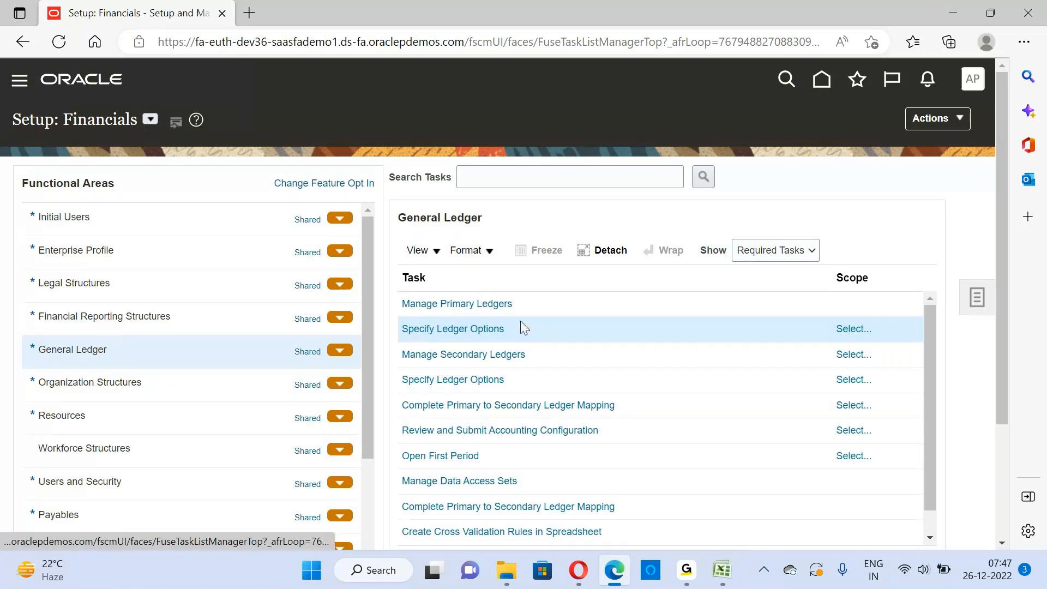
pyautogui.click(481, 330)
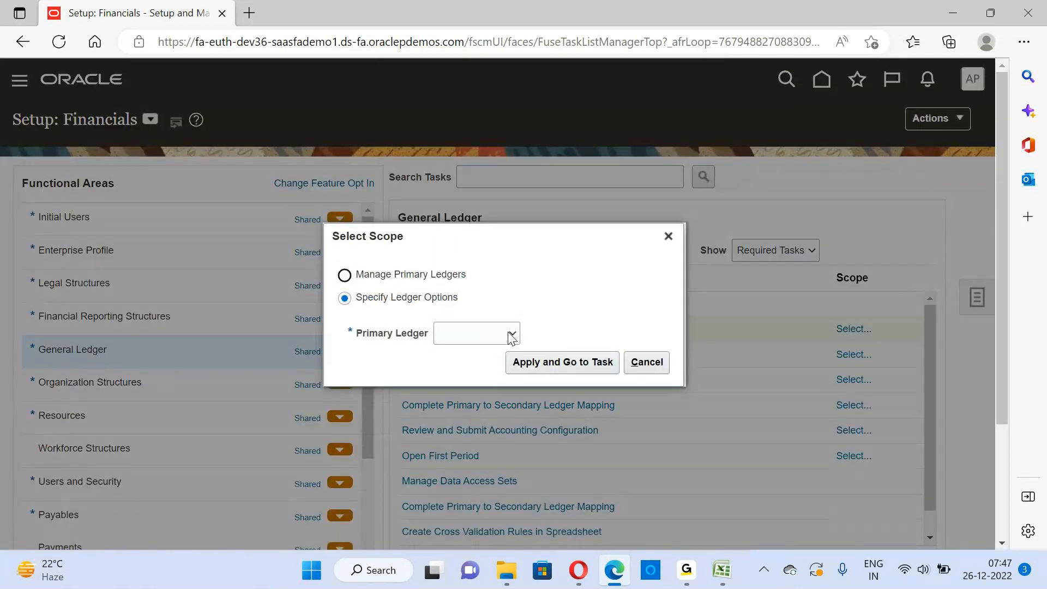
pyautogui.click(511, 335)
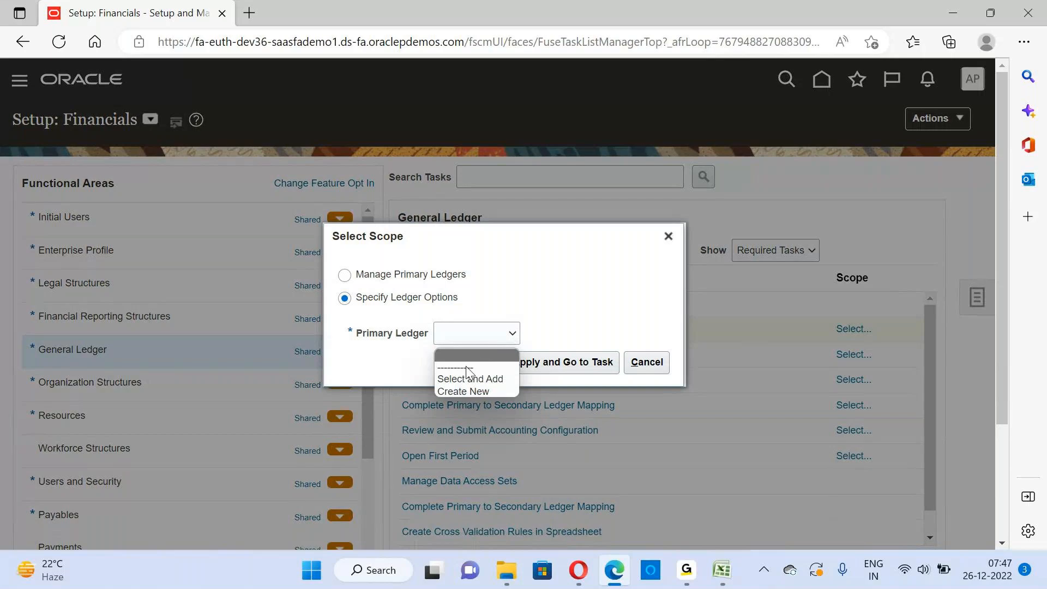
pyautogui.click(668, 236)
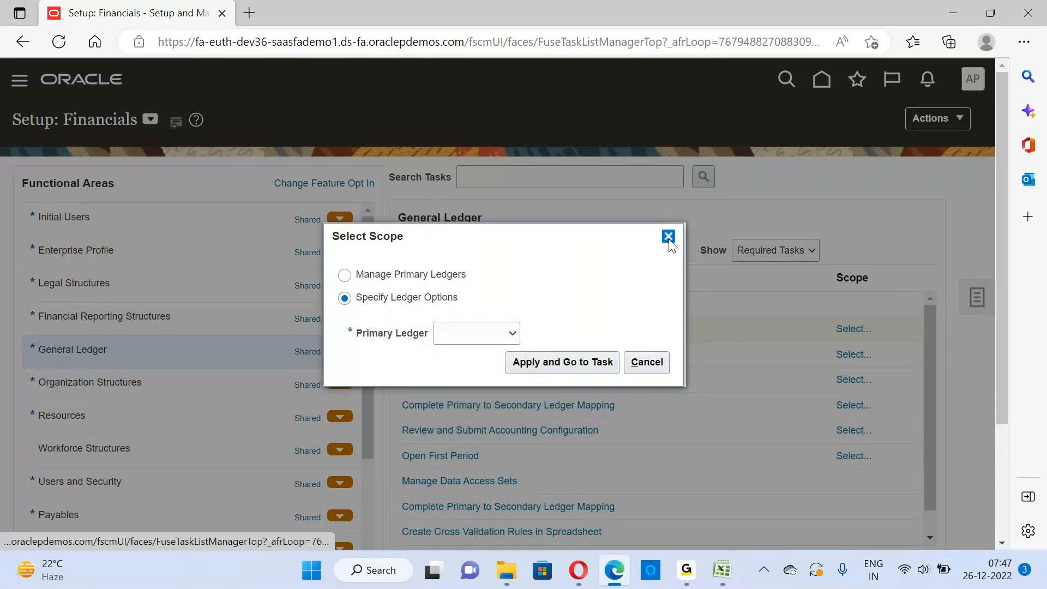
pyautogui.click(668, 235)
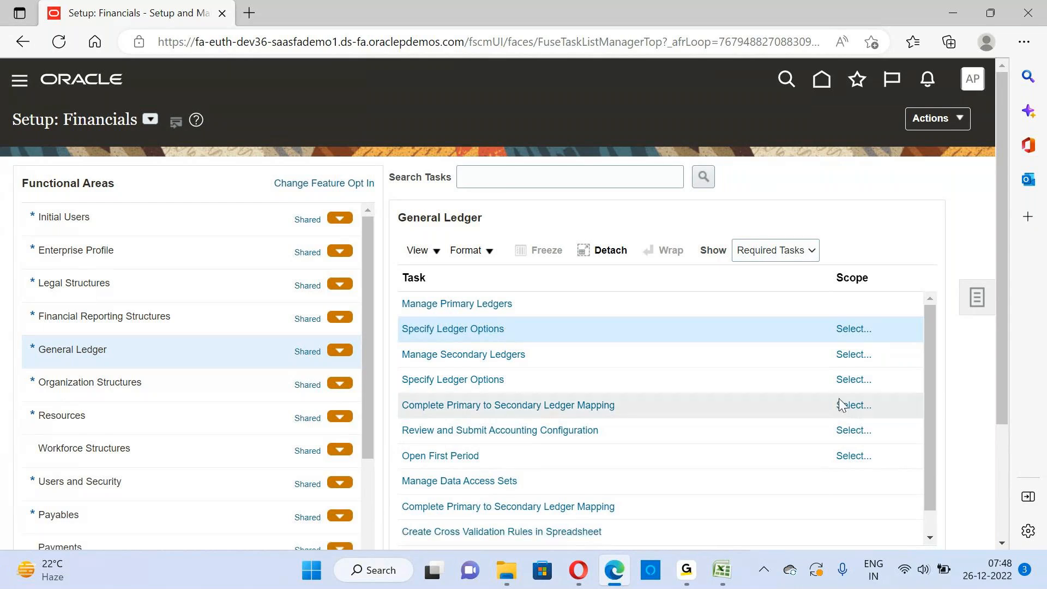
pyautogui.scroll(-1, 1005, 543)
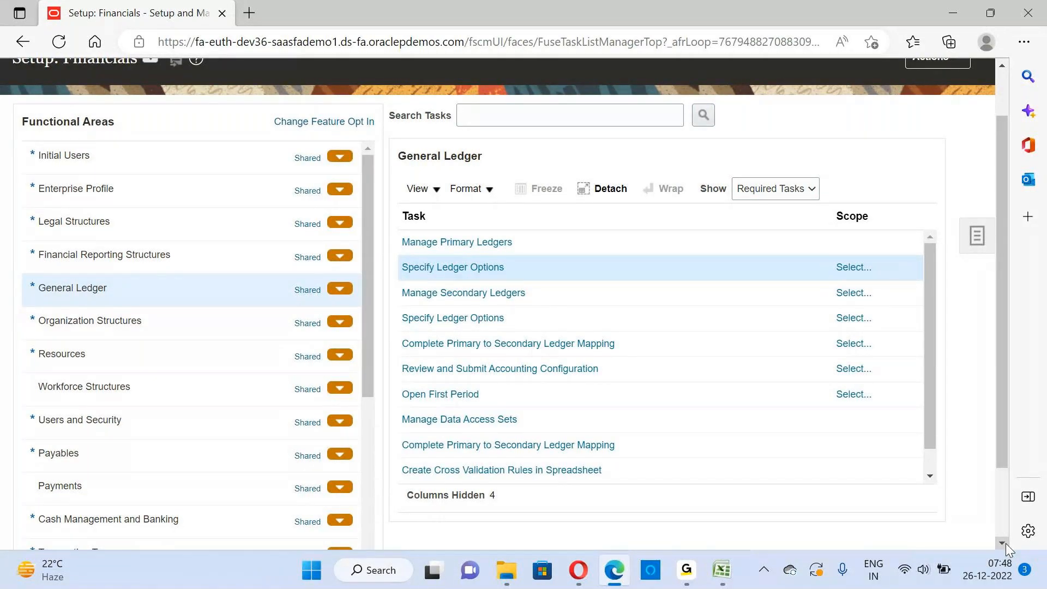
pyautogui.scroll(1, 999, 391)
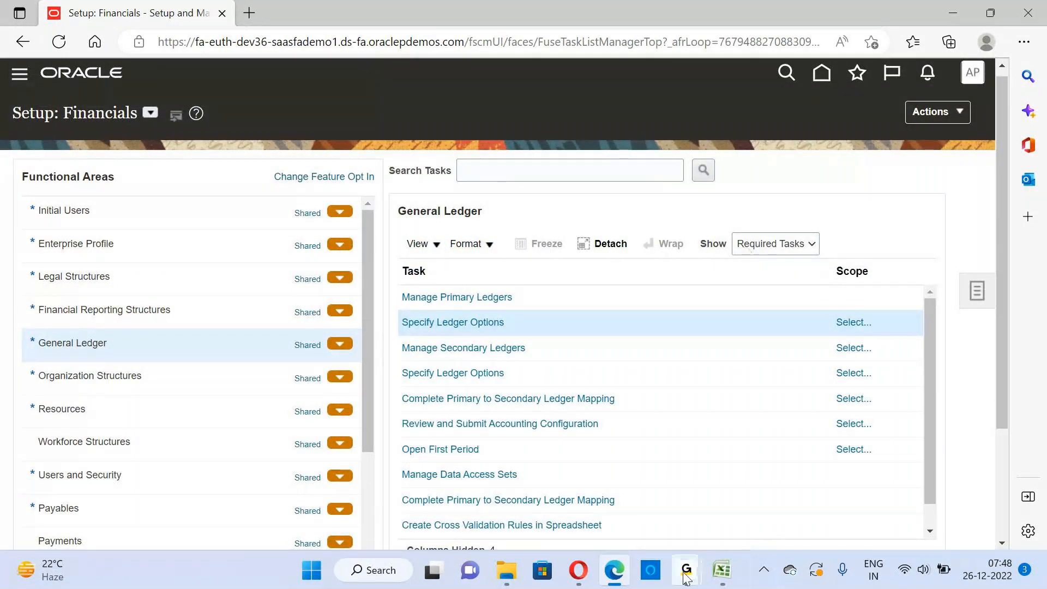
pyautogui.moveTo(686, 578)
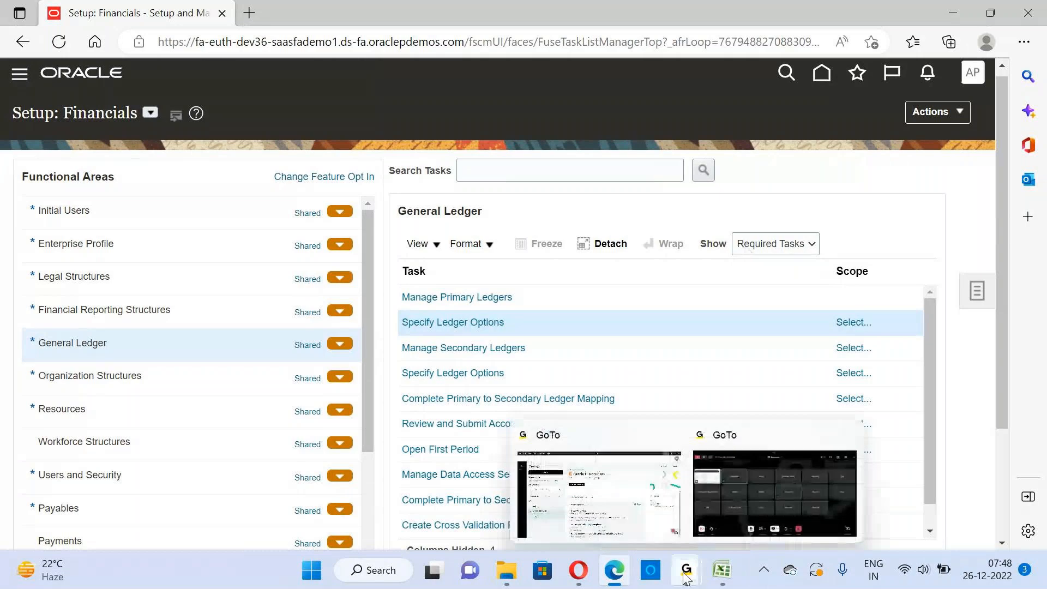
pyautogui.click(776, 511)
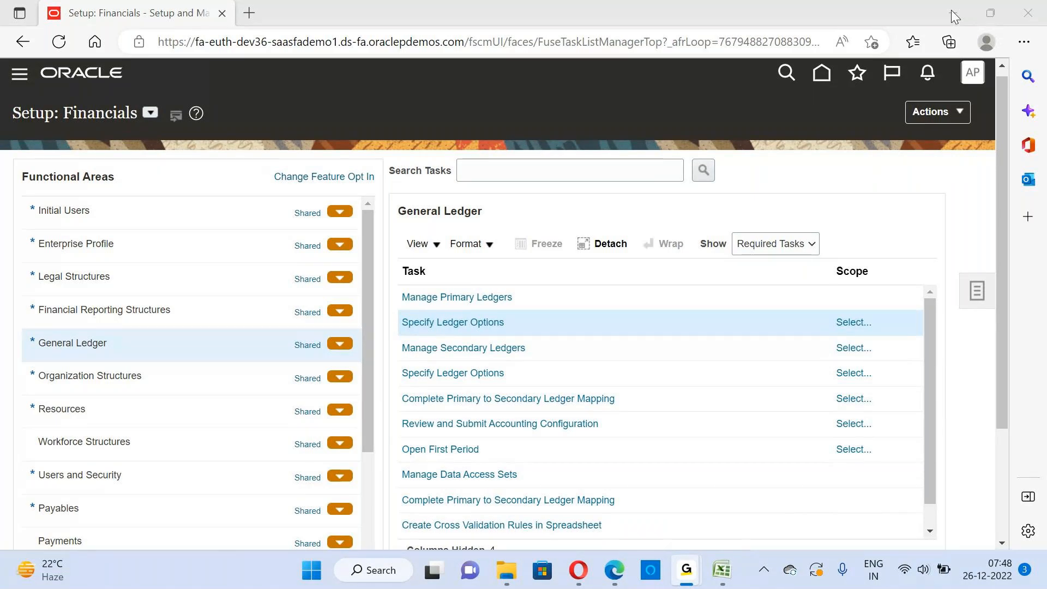
pyautogui.click(616, 573)
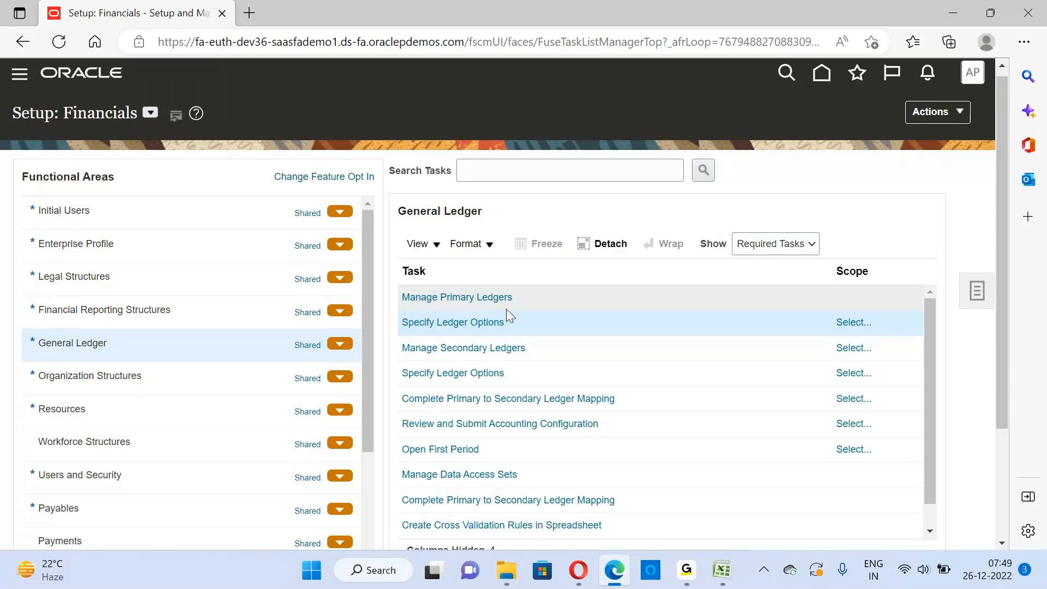
# Open Manage Primary Ledgers, look over the existing ledgers and their statuses, then return to the General Ledger task list
pyautogui.click(472, 296)
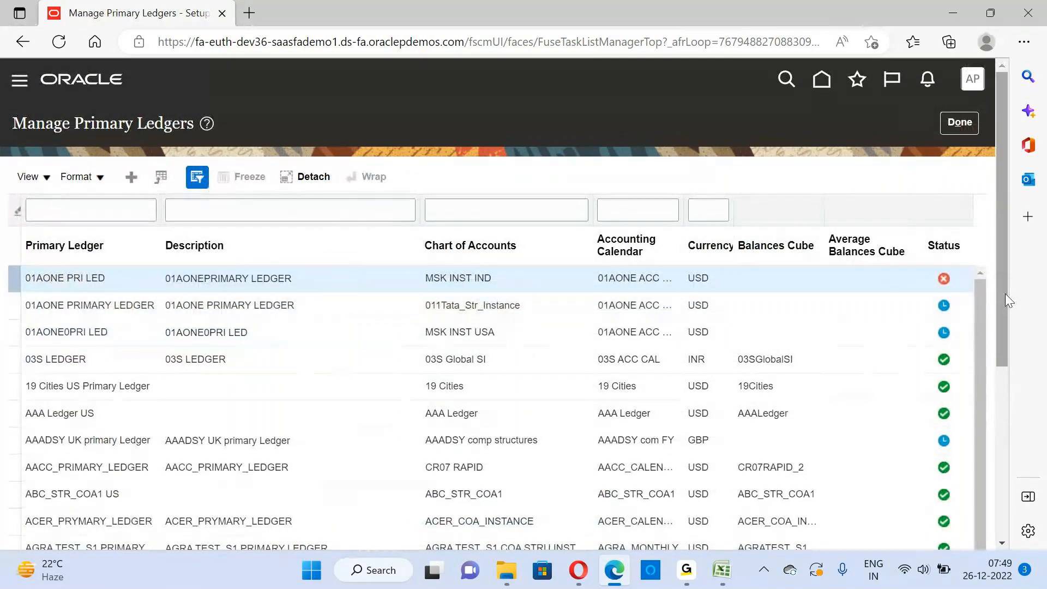
pyautogui.moveTo(1006, 293); pyautogui.dragTo(1033, 215)
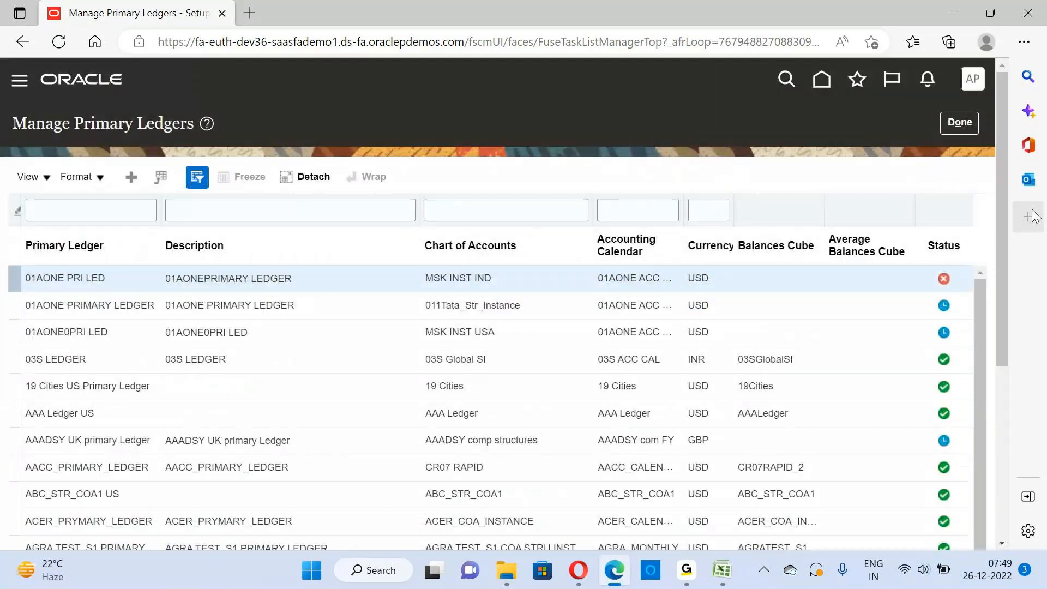
pyautogui.click(58, 282)
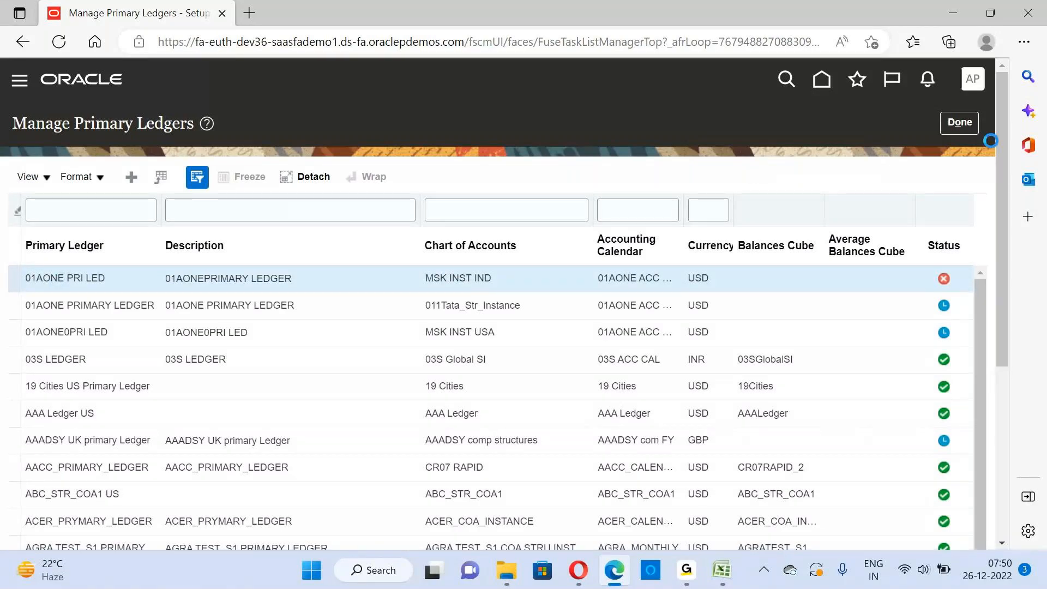
pyautogui.scroll(-3, 992, 144)
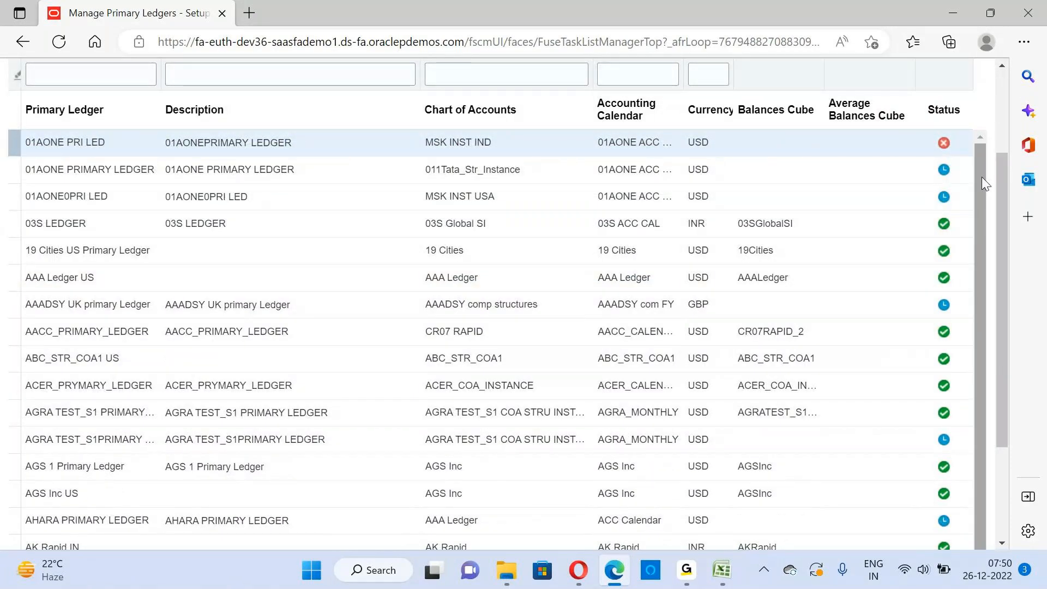
pyautogui.scroll(3, 981, 176)
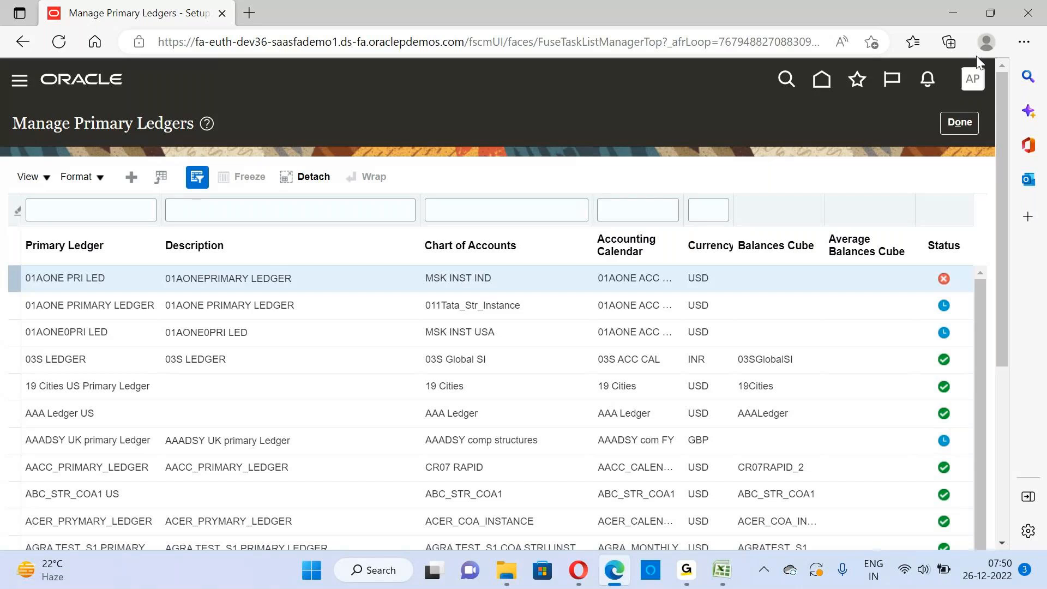
pyautogui.click(957, 122)
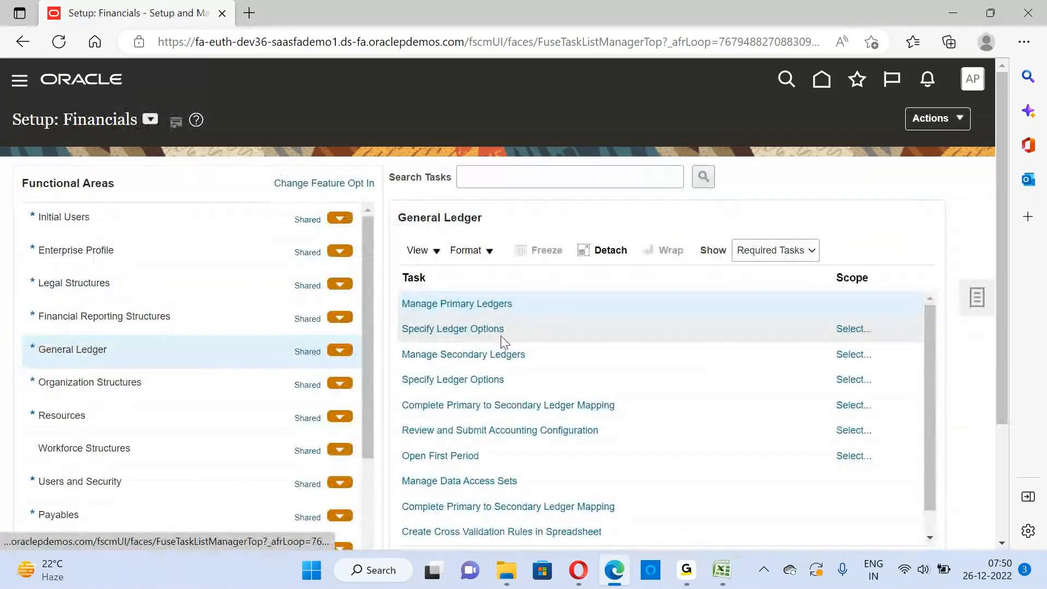
# Reopen Manage Primary Ledgers and examine entries further down the list, including 01AONE0PRI LED, then finish and return to the setup tasks
pyautogui.click(487, 302)
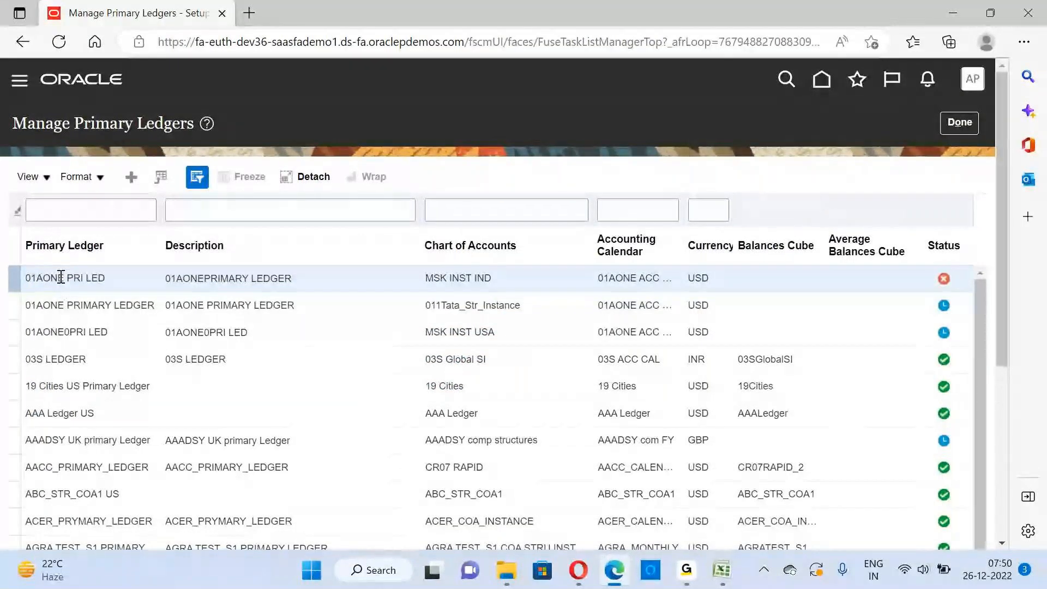
pyautogui.scroll(-3, 61, 278)
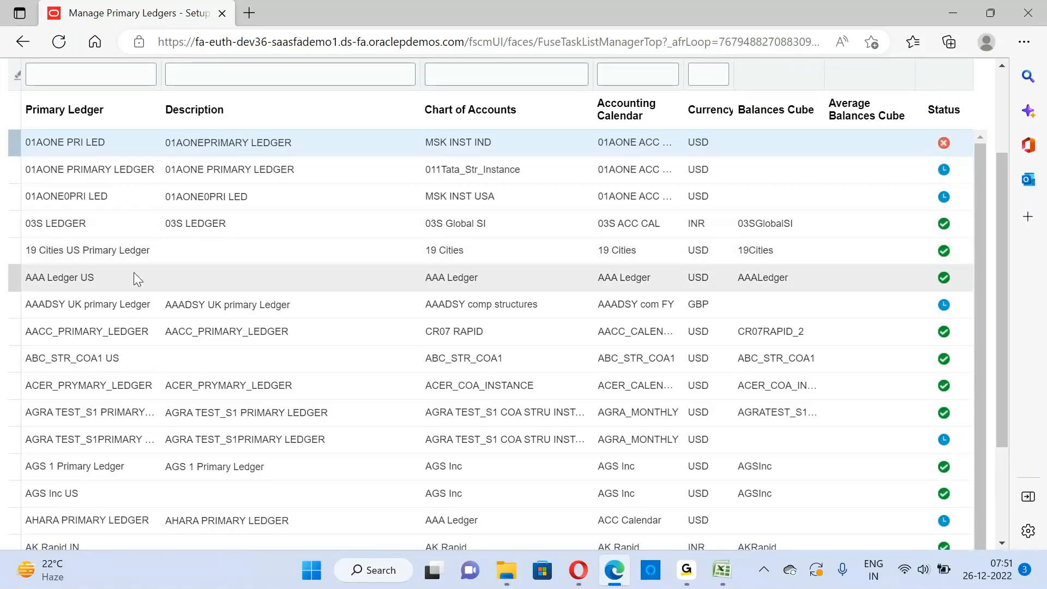
pyautogui.moveTo(1007, 362); pyautogui.dragTo(1014, 412)
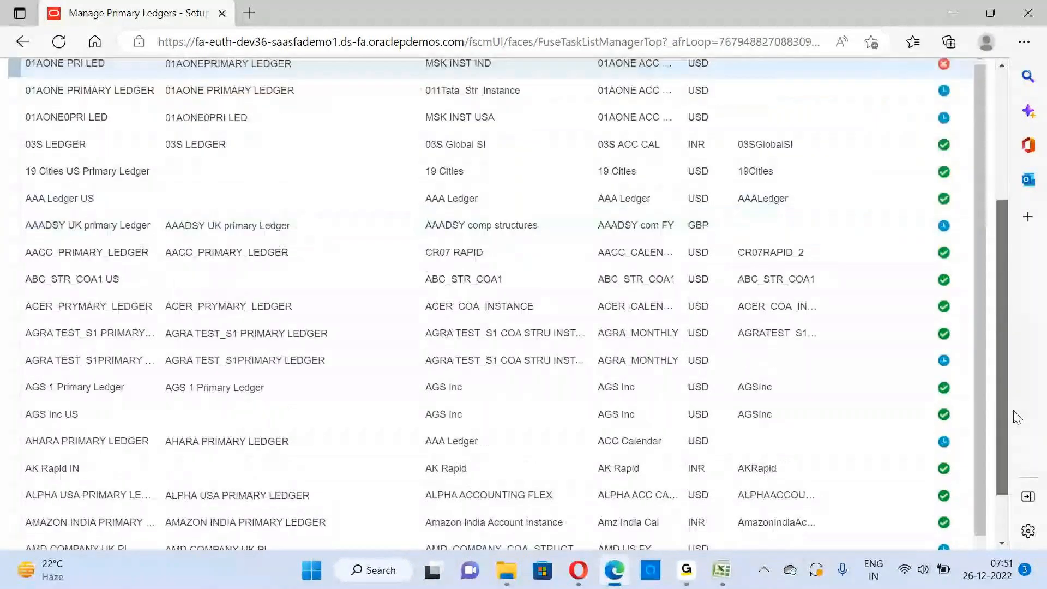
pyautogui.scroll(-1, 993, 481)
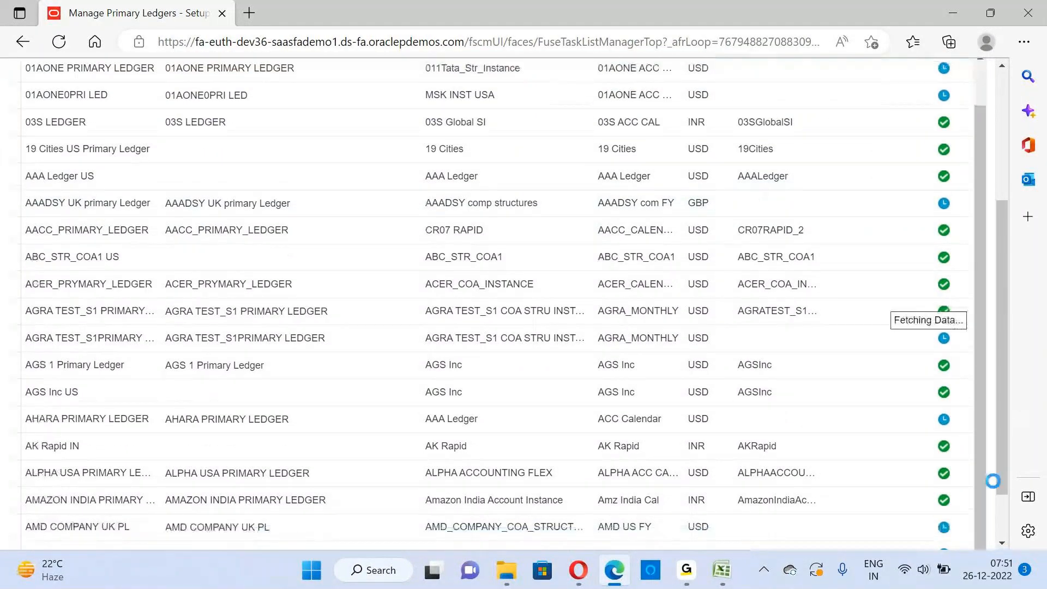
pyautogui.moveTo(1008, 483); pyautogui.dragTo(1002, 349)
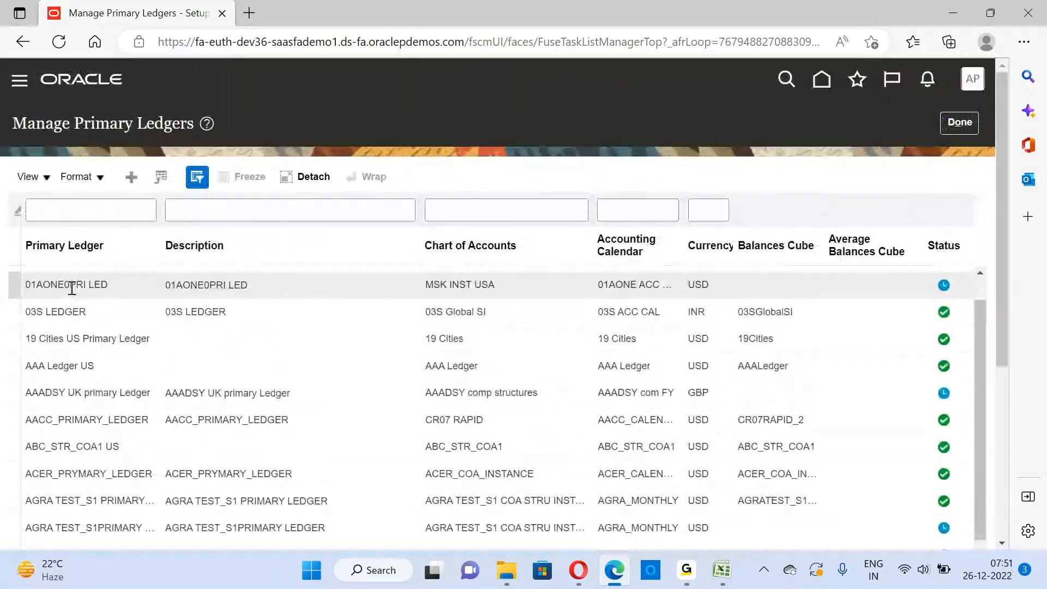
pyautogui.tripleClick(69, 288)
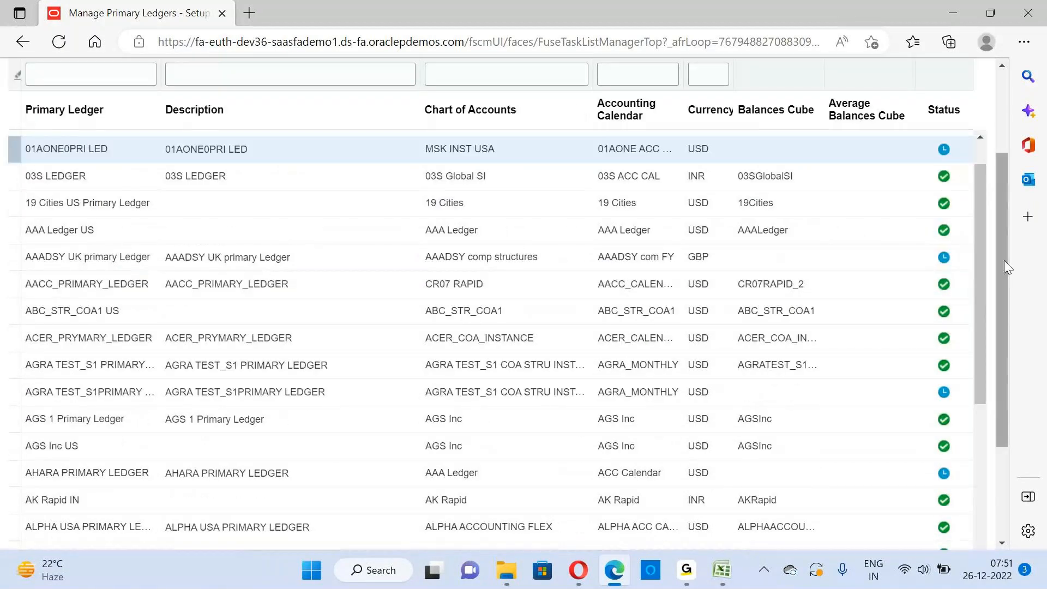
pyautogui.moveTo(1003, 260); pyautogui.dragTo(1008, 174)
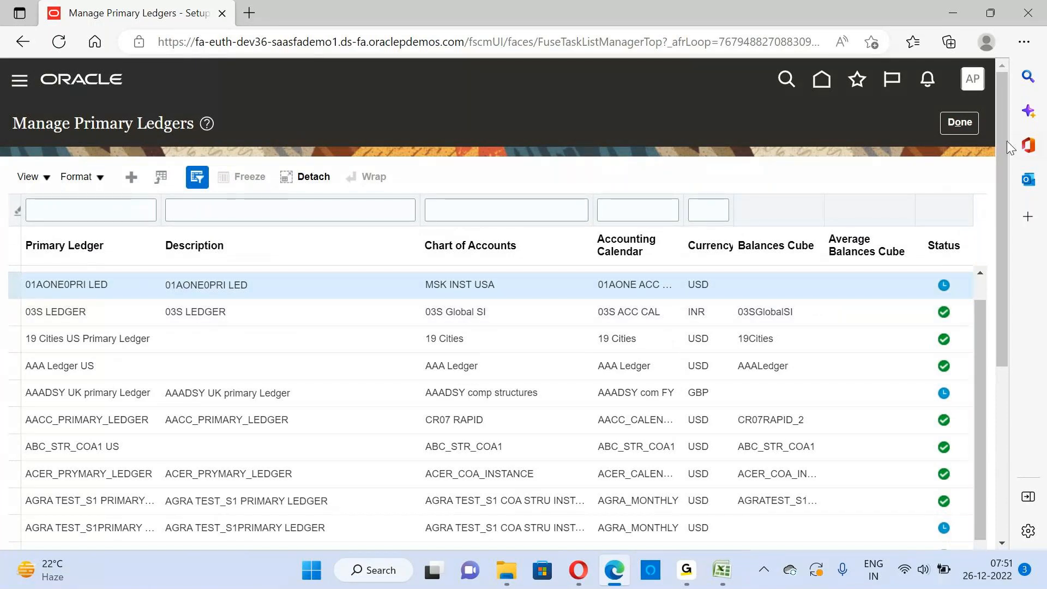
pyautogui.click(960, 122)
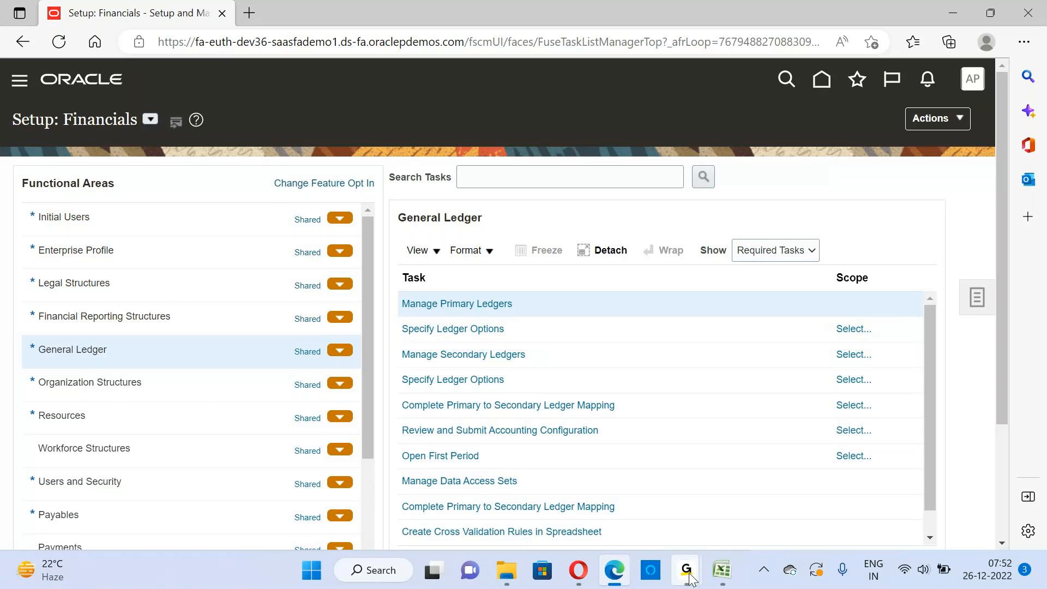
# Check again which primary ledger choices the Specify Ledger Options scope offers, then close the scope selection
pyautogui.moveTo(720, 558)
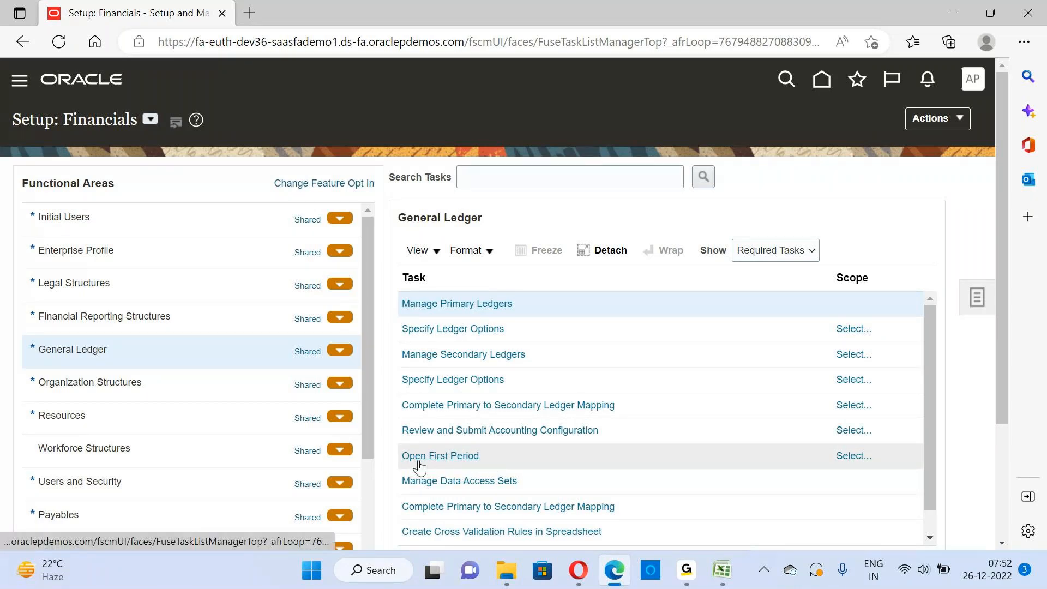
pyautogui.click(452, 334)
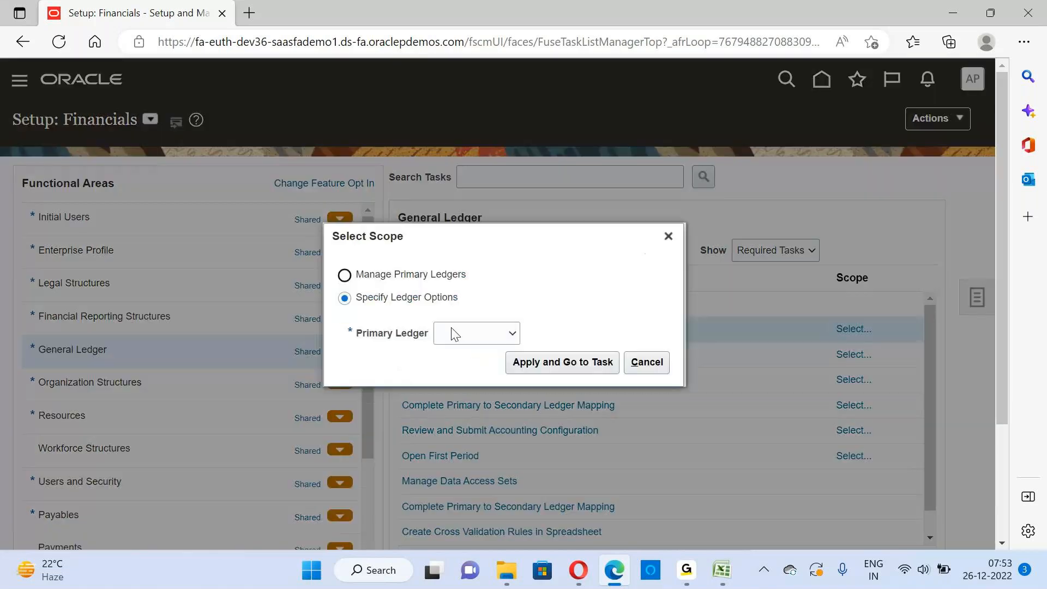
pyautogui.click(515, 334)
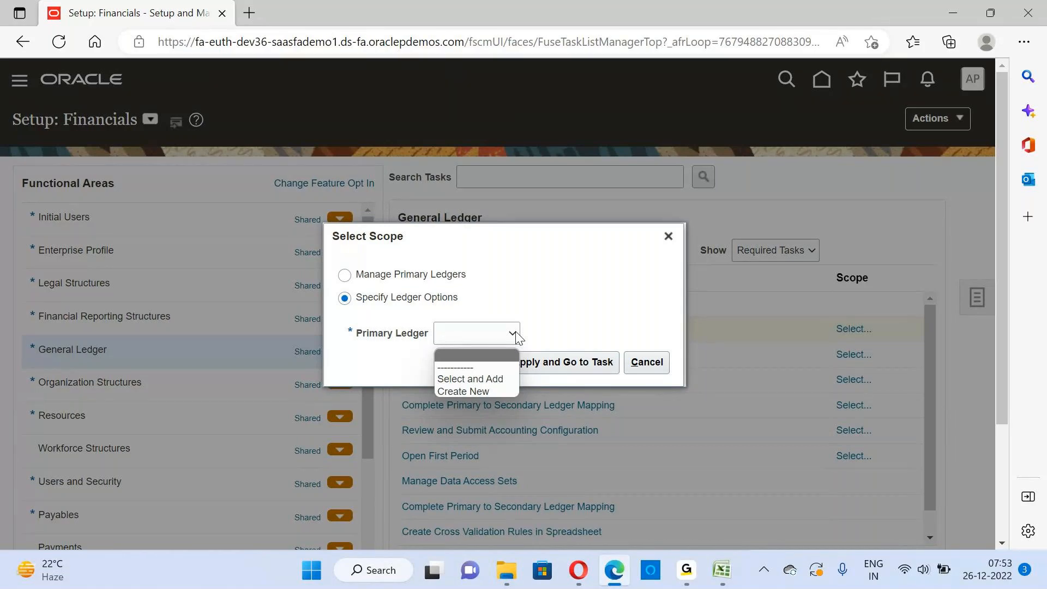
pyautogui.click(670, 236)
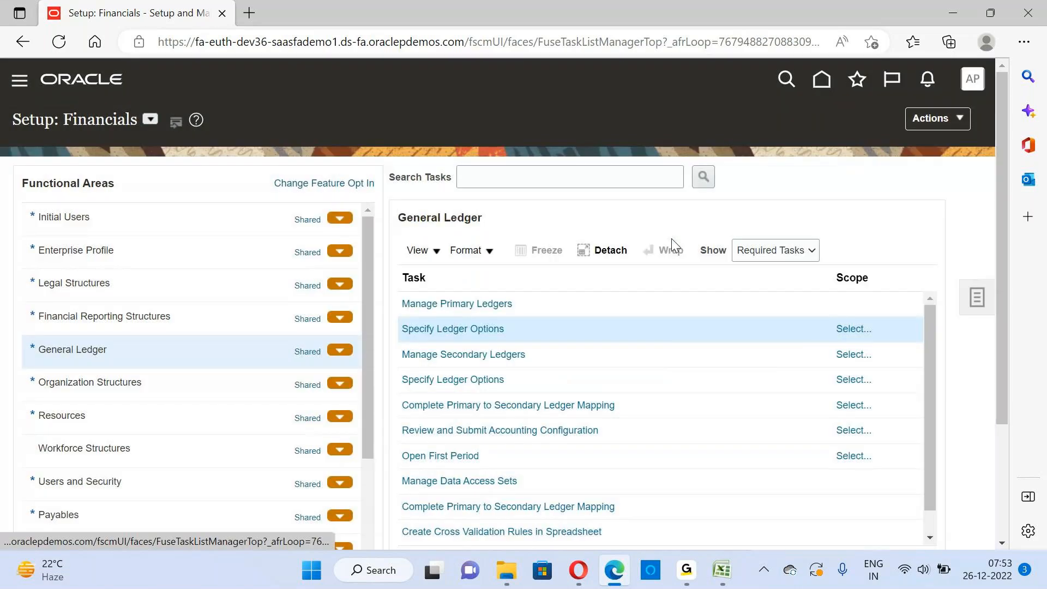
pyautogui.click(426, 332)
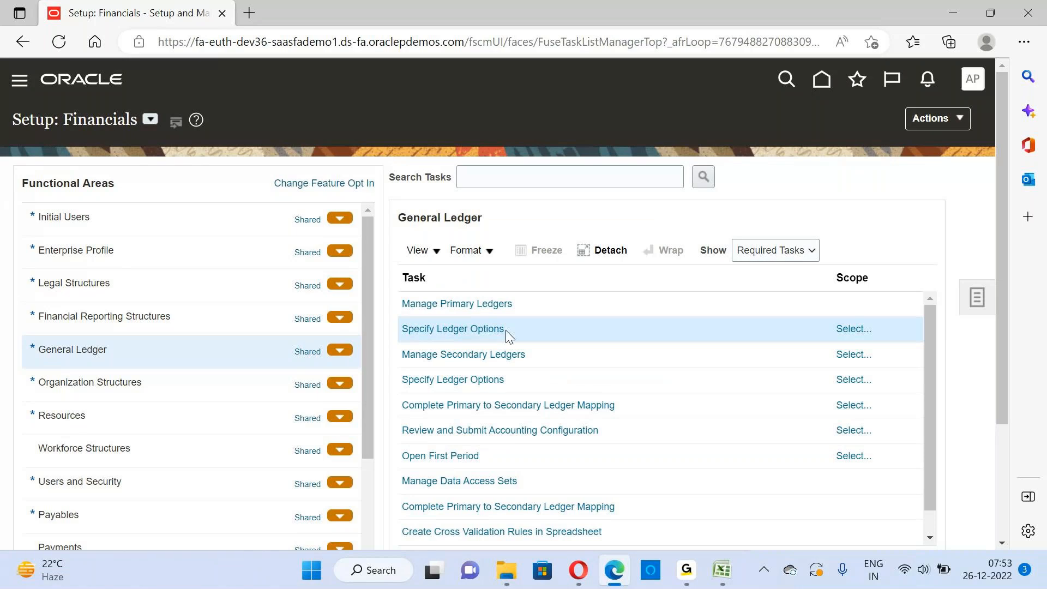
pyautogui.moveTo(508, 333); pyautogui.dragTo(405, 338)
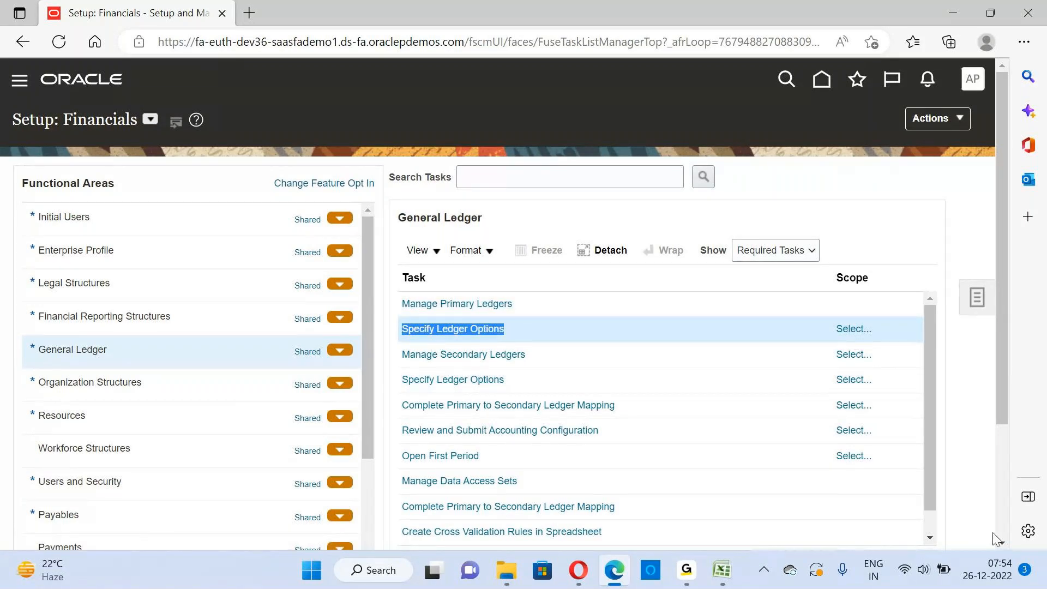
pyautogui.scroll(-3, 1003, 545)
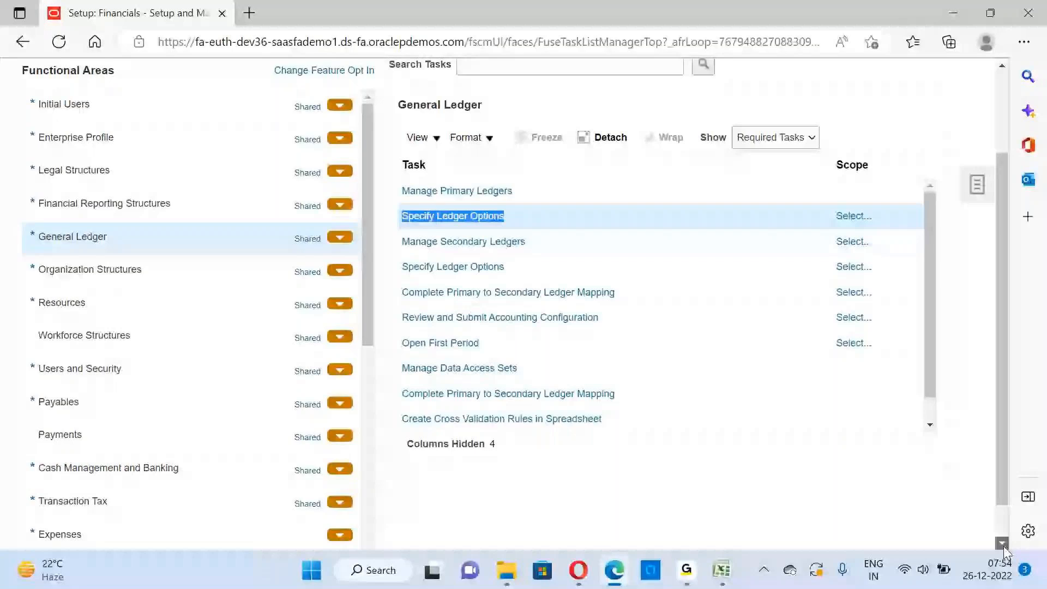
pyautogui.scroll(3, 976, 381)
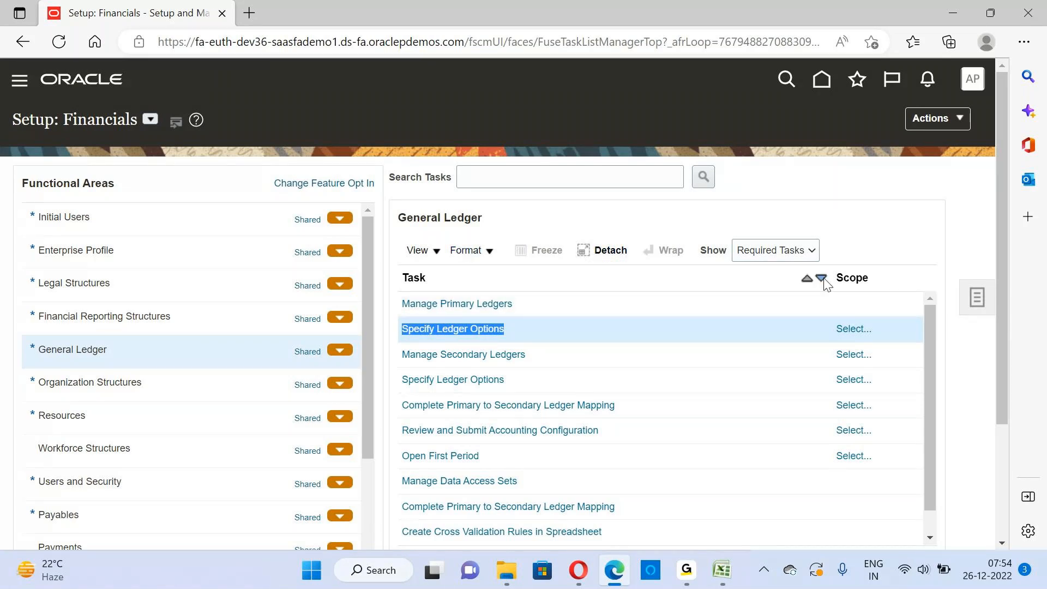
# Show all tasks for the General Ledger functional area and look through the full task list
pyautogui.click(804, 251)
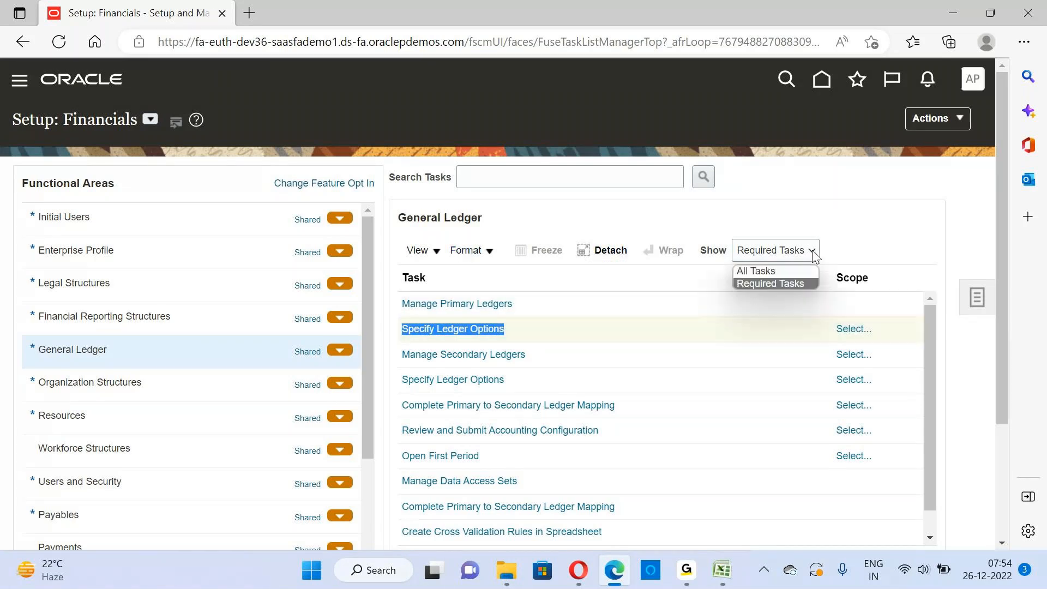
pyautogui.click(763, 273)
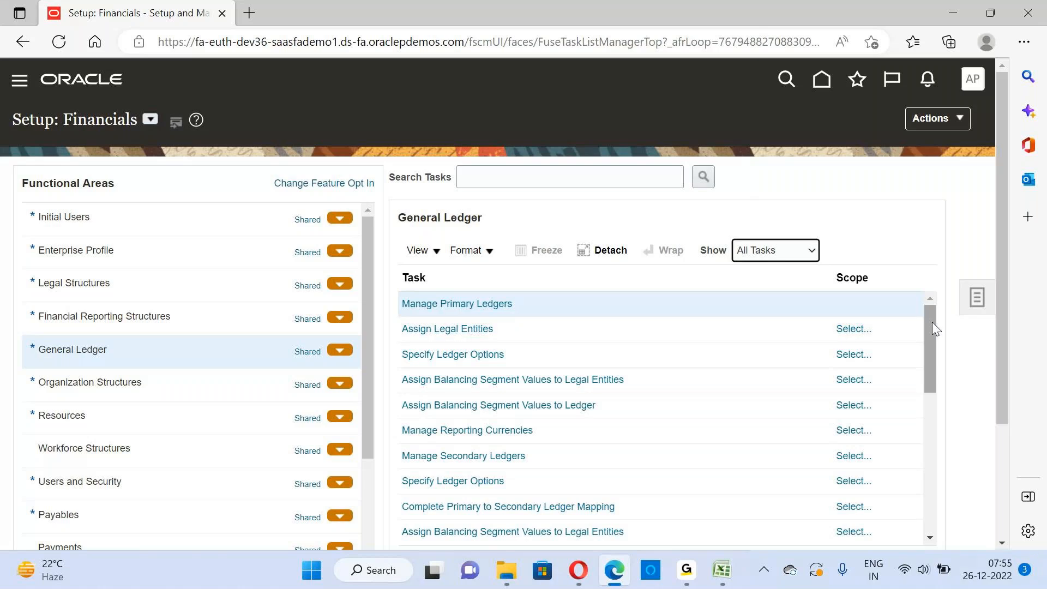
pyautogui.moveTo(929, 326); pyautogui.dragTo(933, 407)
pyautogui.moveTo(1006, 366); pyautogui.dragTo(1009, 427)
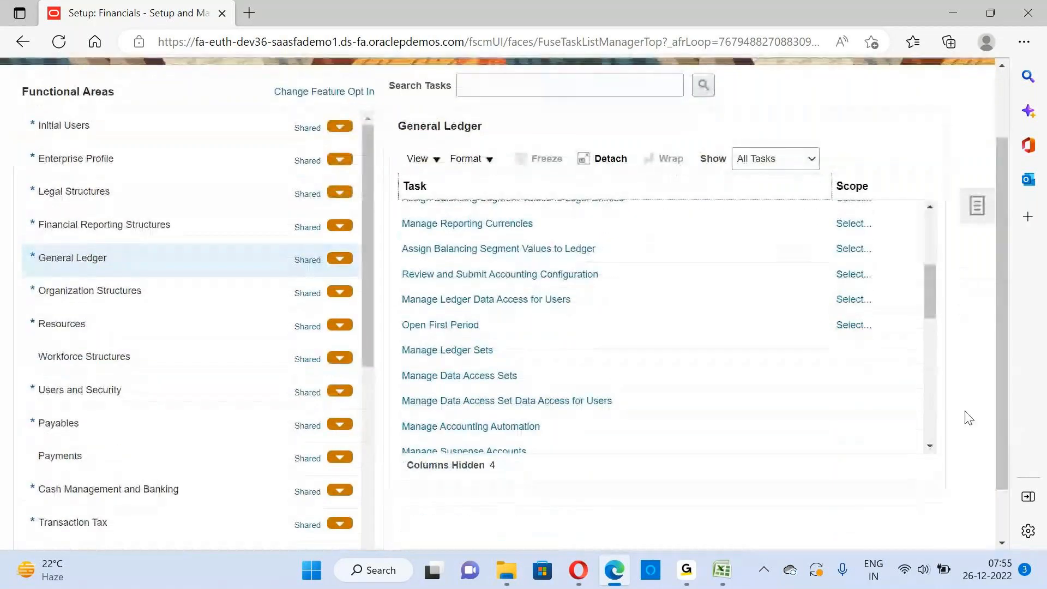
pyautogui.click(929, 445)
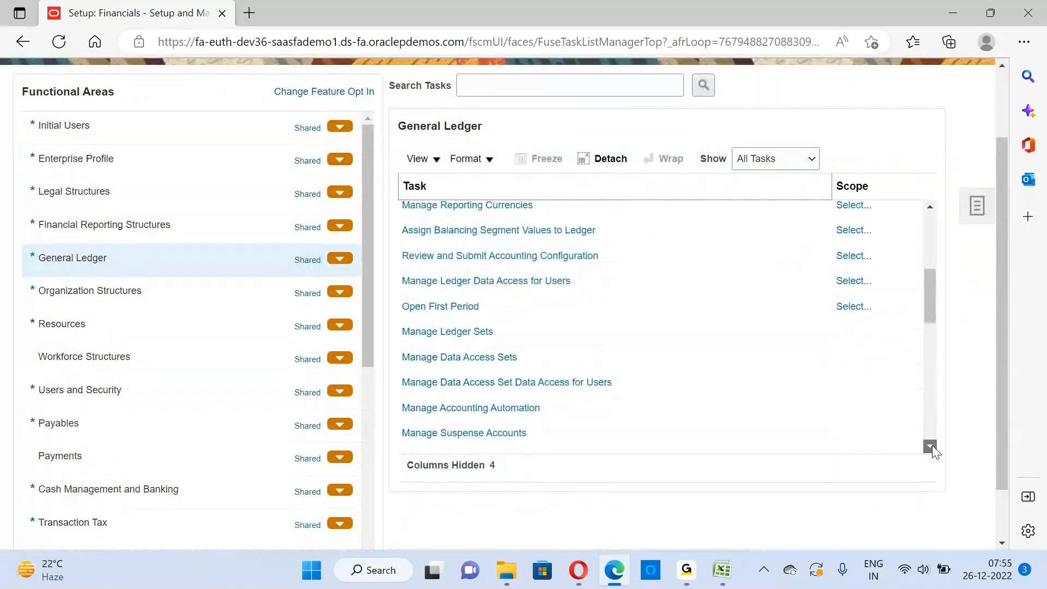
pyautogui.click(930, 445)
pyautogui.click(930, 446)
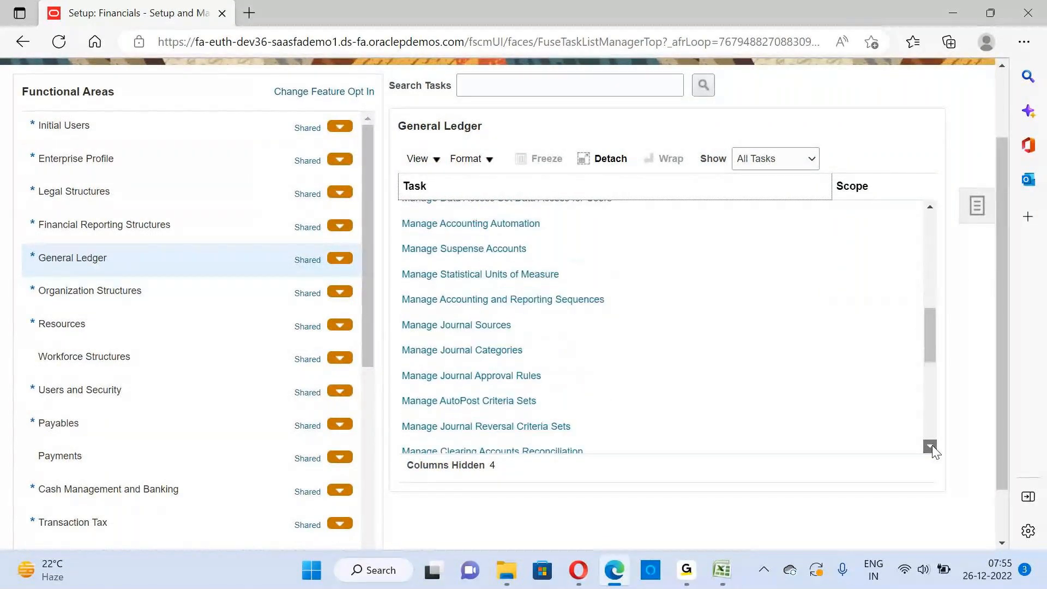
pyautogui.click(930, 445)
pyautogui.click(930, 446)
pyautogui.moveTo(1002, 358); pyautogui.dragTo(1012, 292)
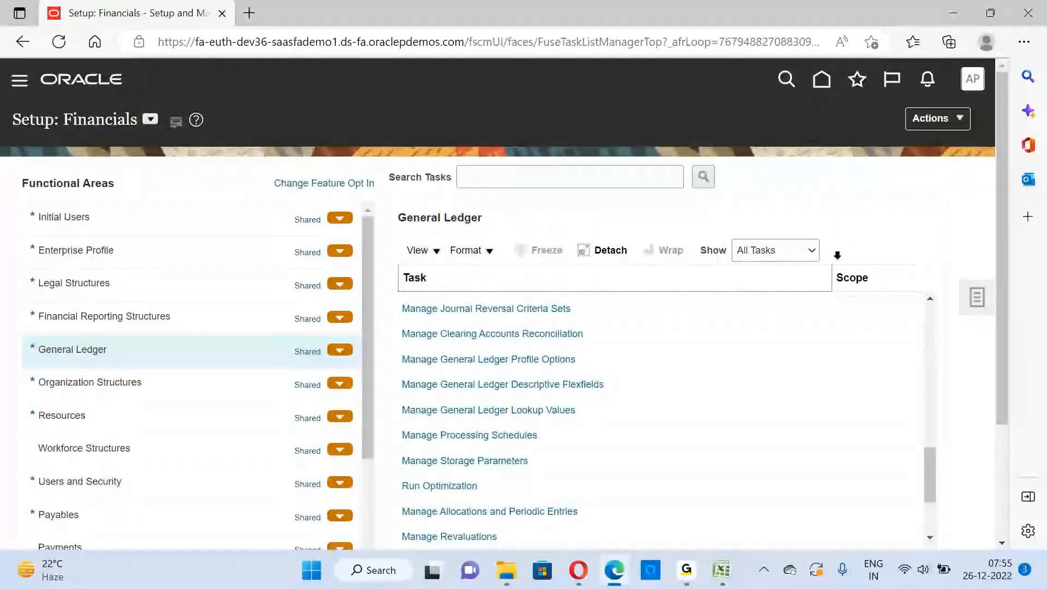
# Search the setup tasks for "Manage Primary Ledger"
pyautogui.click(524, 172)
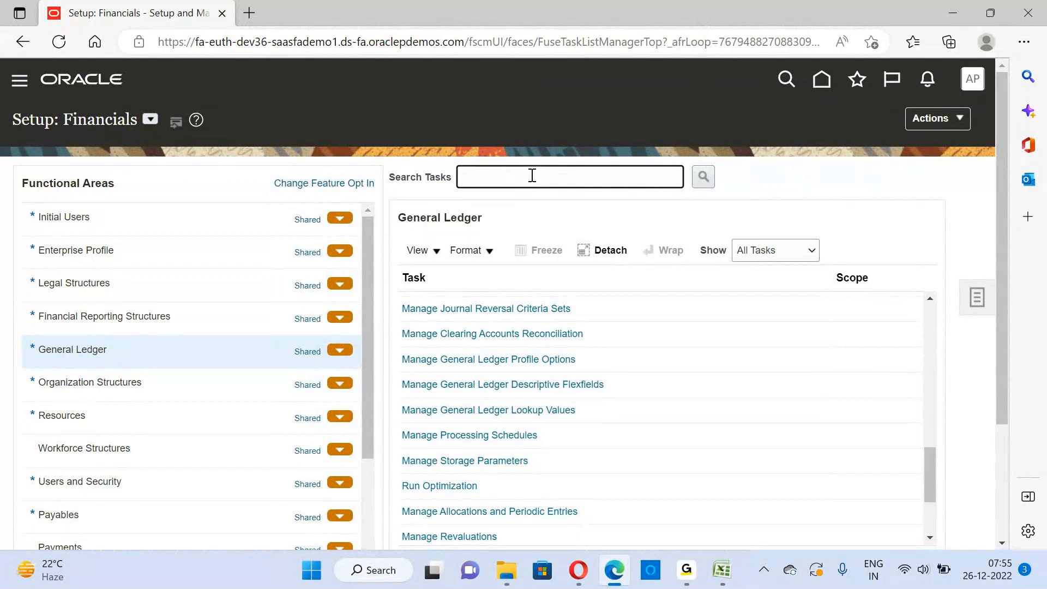
pyautogui.write('Mana')
pyautogui.moveTo(496, 176); pyautogui.dragTo(458, 176)
pyautogui.click(542, 188)
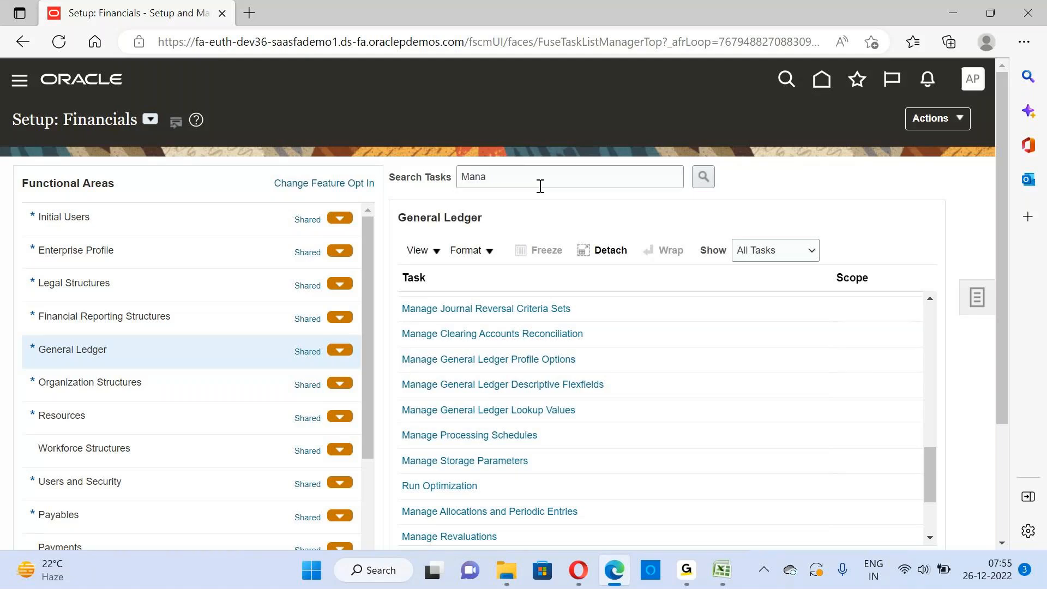
pyautogui.moveTo(525, 184); pyautogui.dragTo(451, 172)
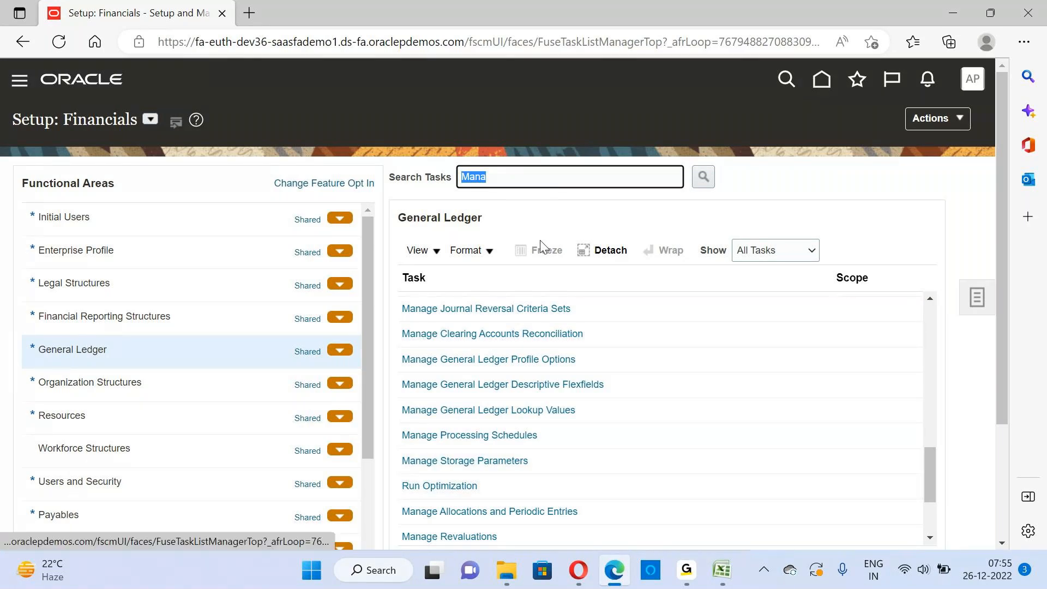
pyautogui.click(488, 175)
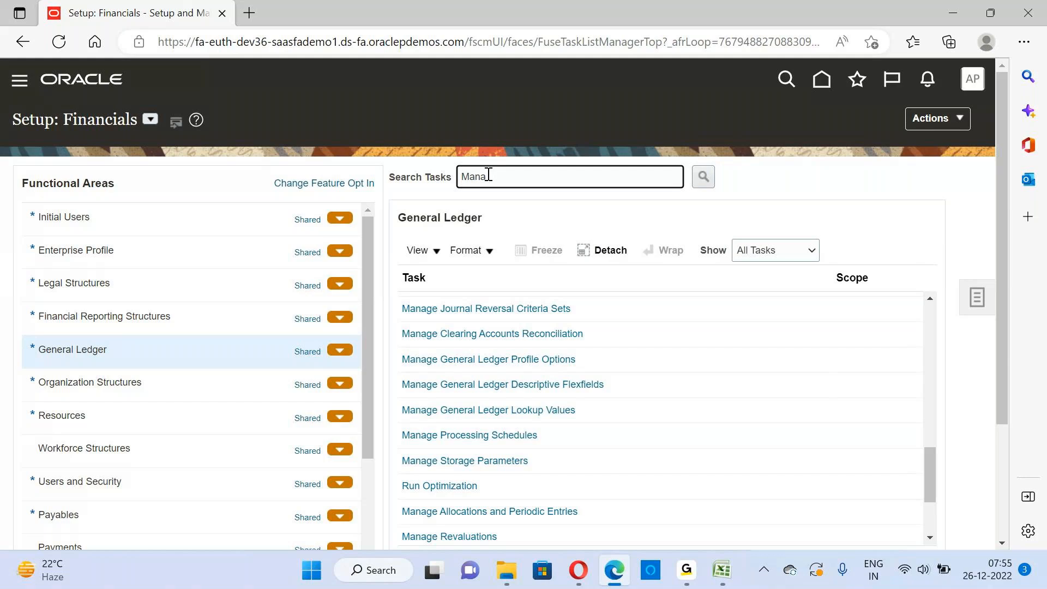
pyautogui.write('ge')
pyautogui.write('Primary Ledger')
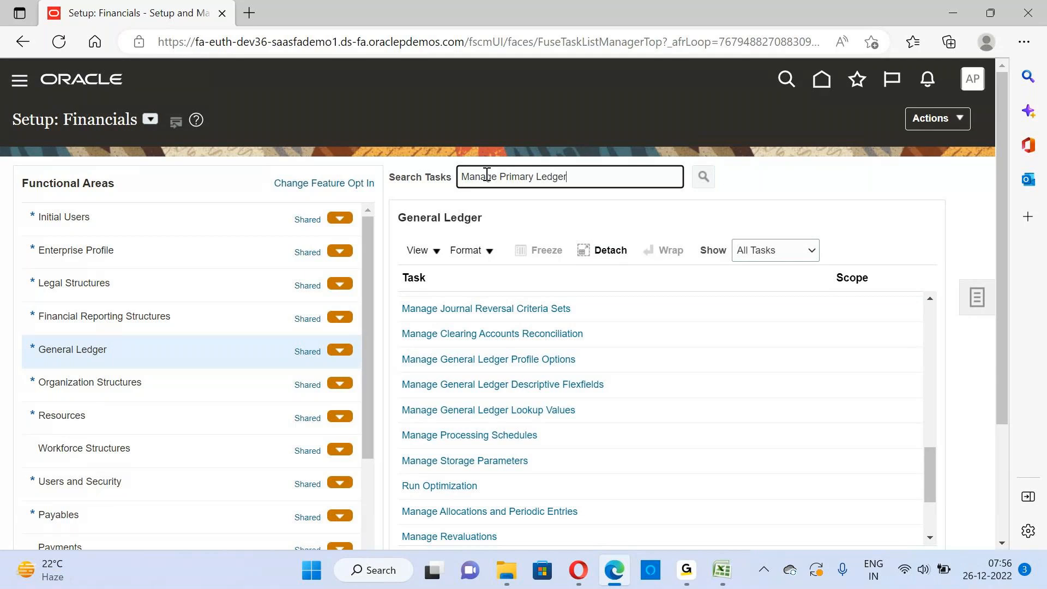
pyautogui.press('Return')
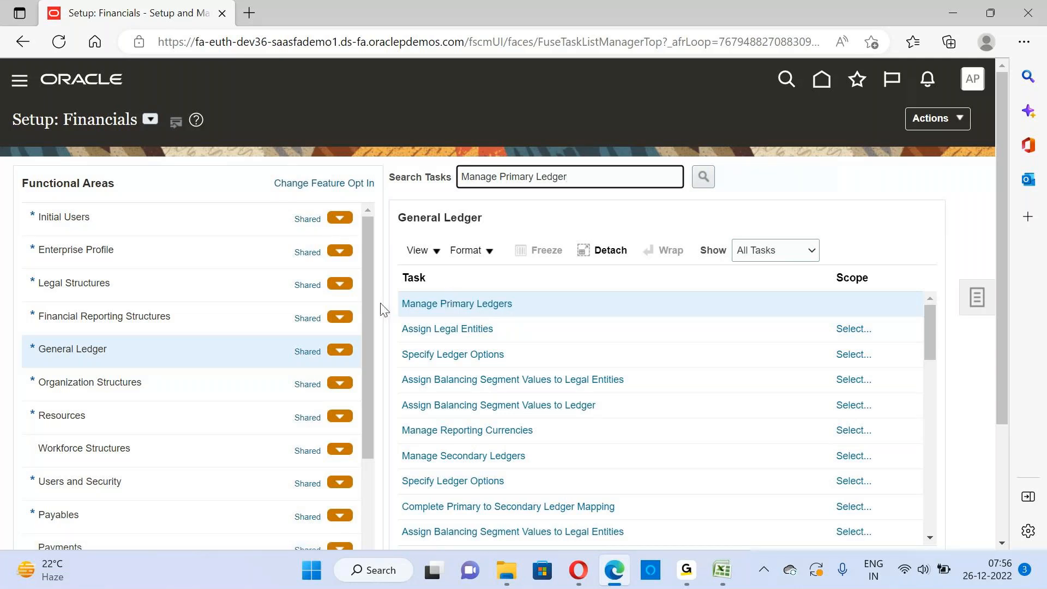
pyautogui.click(703, 177)
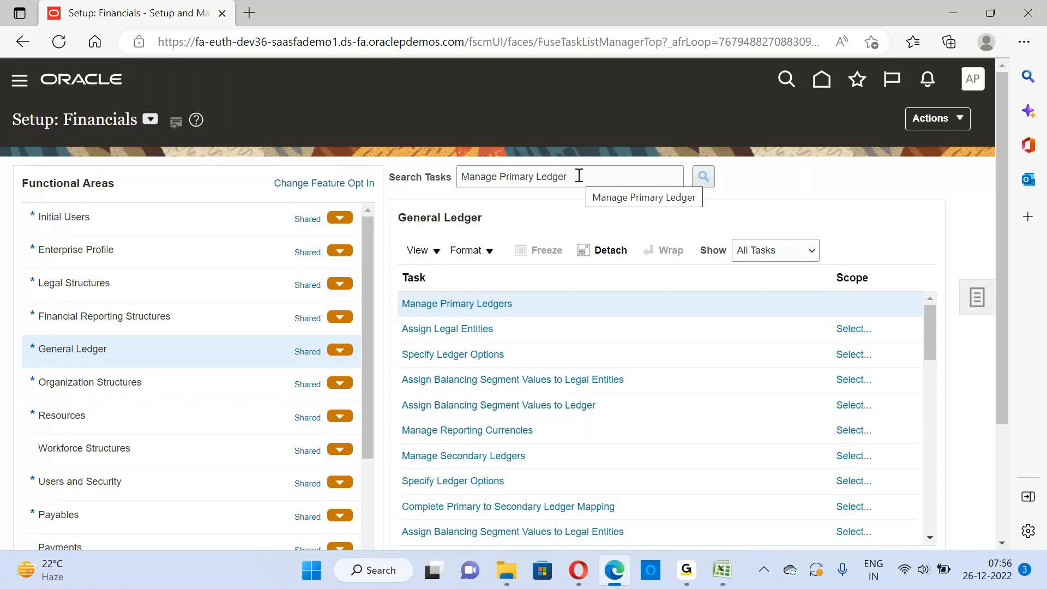
# Search the setup tasks with the wildcard term "%Primary%", then close the search results
pyautogui.click(607, 170)
pyautogui.moveTo(607, 170); pyautogui.dragTo(453, 169)
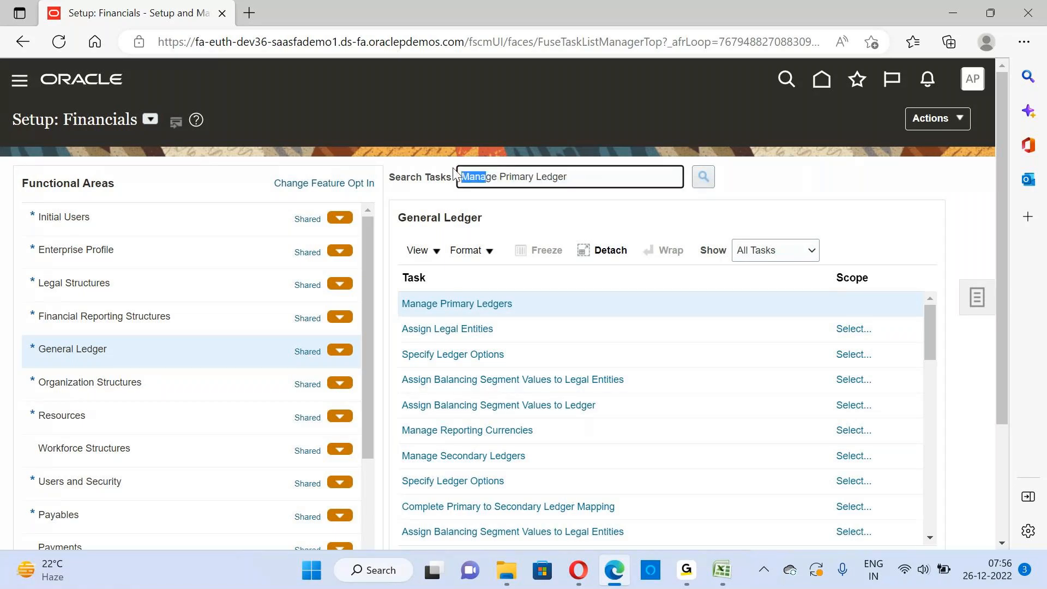
pyautogui.click(577, 174)
pyautogui.press('BackSpace')
pyautogui.press('BackSpace')
pyautogui.press('BackSpace')
pyautogui.press('BackSpace')
pyautogui.press('BackSpace')
pyautogui.press('BackSpace')
pyautogui.press('BackSpace')
pyautogui.press('BackSpace')
pyautogui.press('BackSpace')
pyautogui.press('BackSpace')
pyautogui.press('BackSpace')
pyautogui.press('BackSpace')
pyautogui.press('BackSpace')
pyautogui.press('BackSpace')
pyautogui.press('BackSpace')
pyautogui.press('BackSpace')
pyautogui.press('BackSpace')
pyautogui.press('BackSpace')
pyautogui.press('BackSpace')
pyautogui.press('BackSpace')
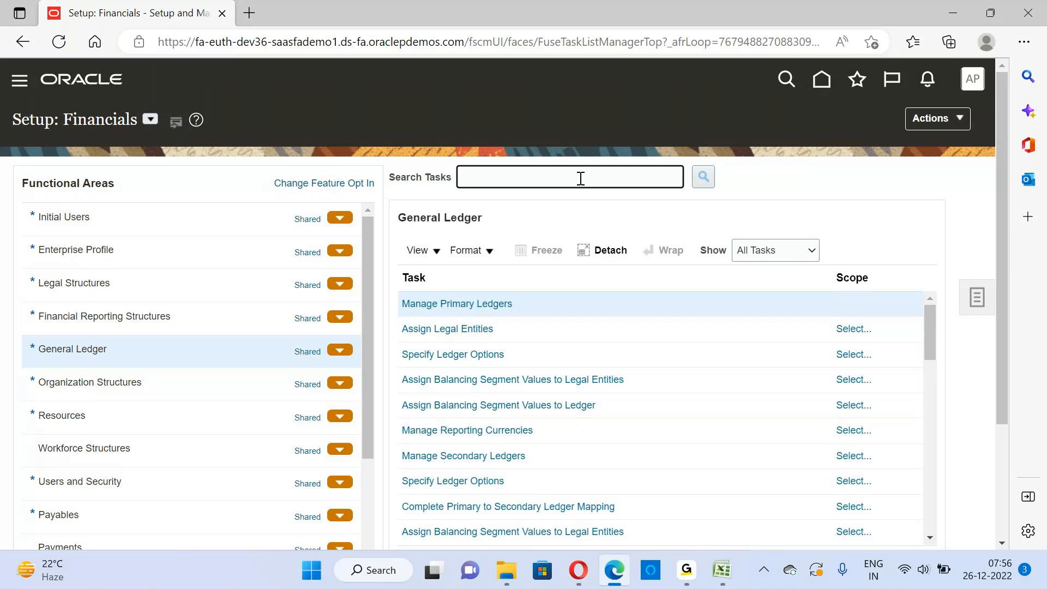
pyautogui.write('%Primary%')
pyautogui.click(703, 179)
pyautogui.click(703, 179)
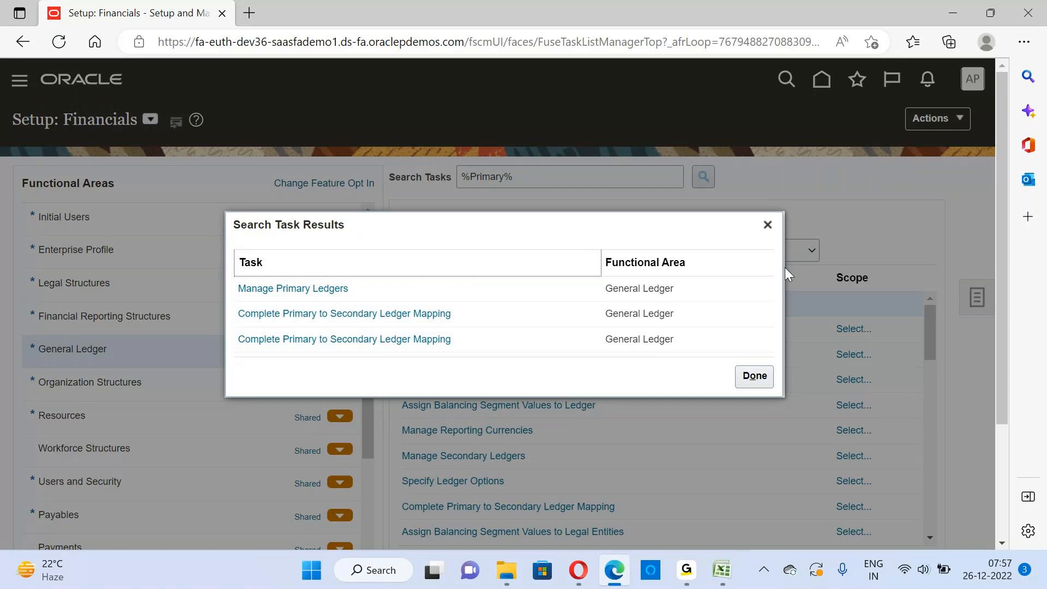
pyautogui.click(768, 225)
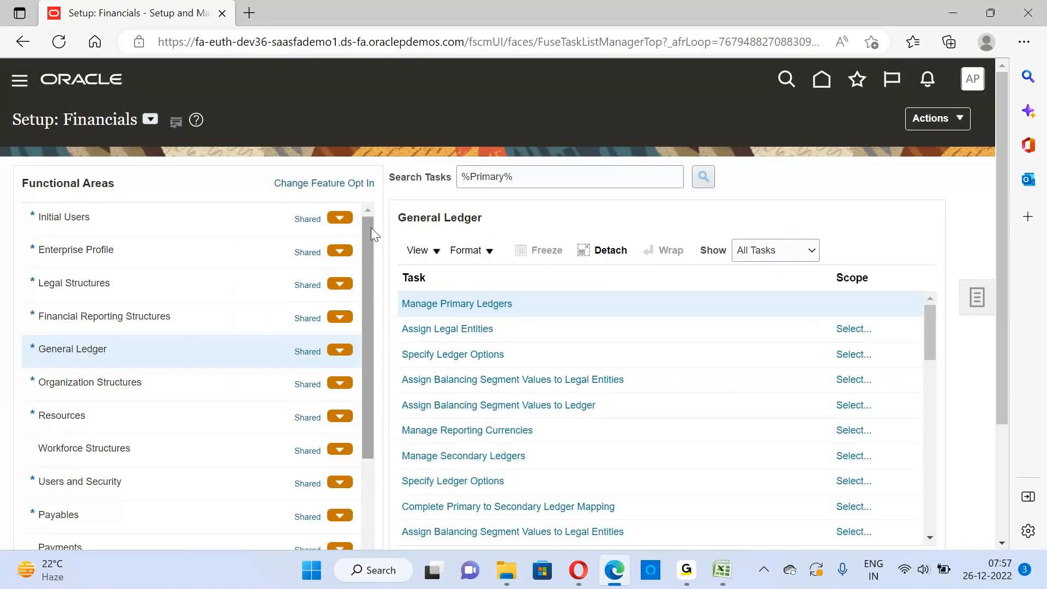
# Look through the functional areas and display the Payables tasks, then clear the task search term
pyautogui.moveTo(370, 227); pyautogui.dragTo(371, 408)
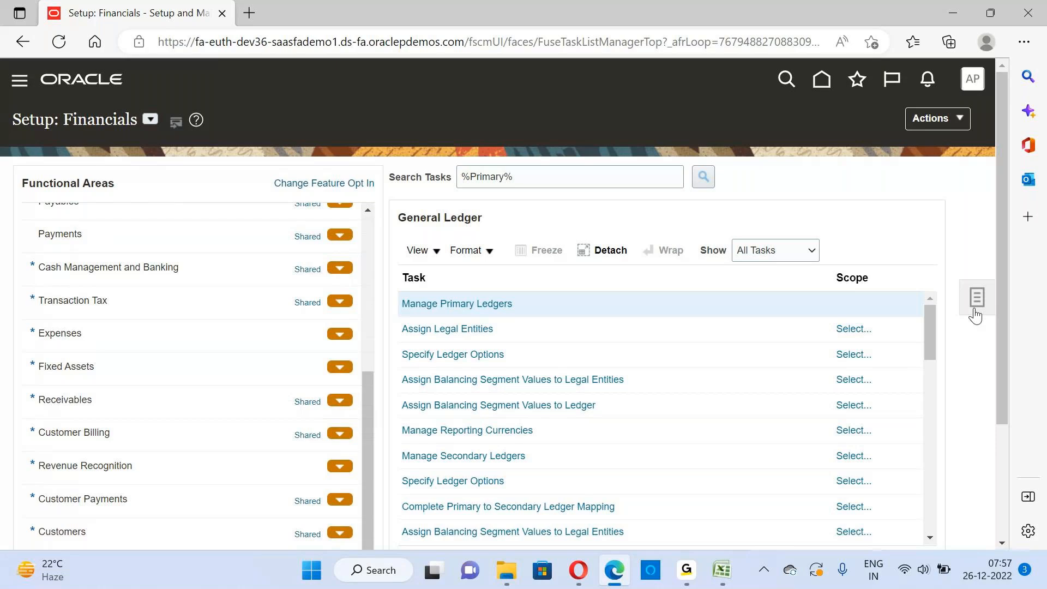
pyautogui.scroll(-1, 1006, 296)
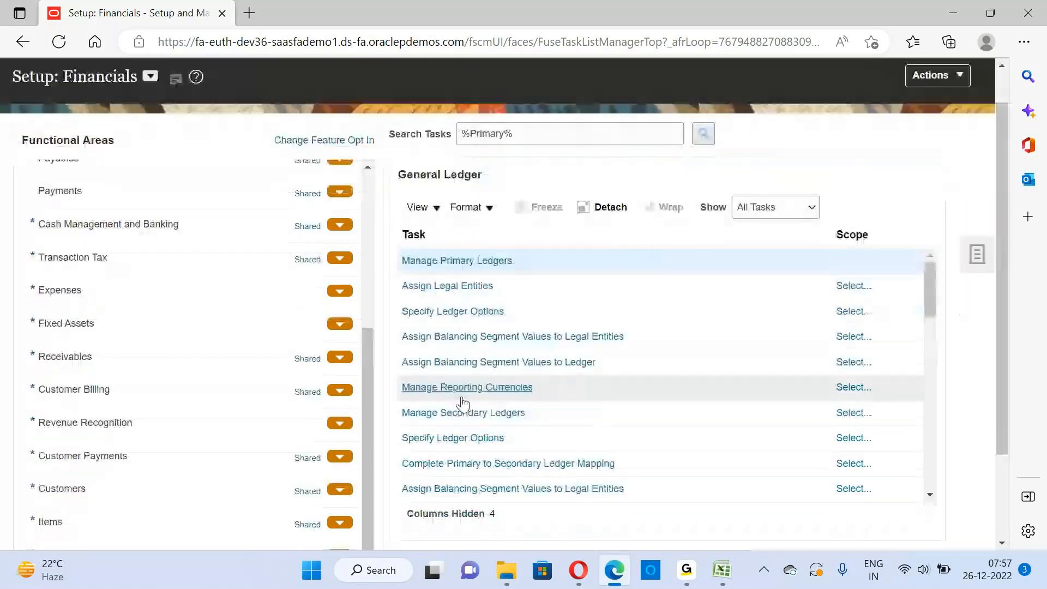
pyautogui.moveTo(368, 421); pyautogui.dragTo(363, 266)
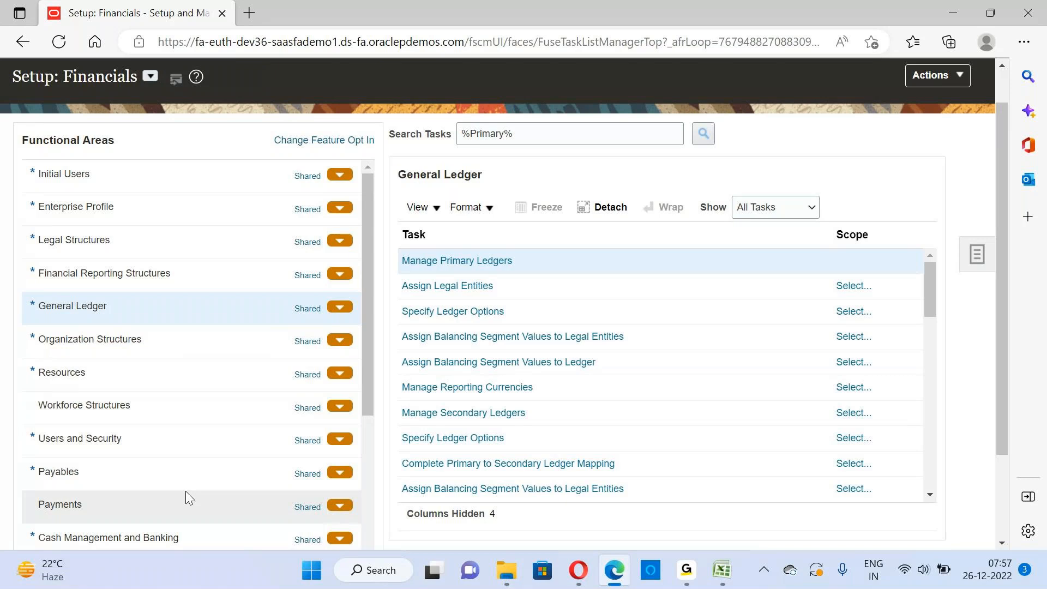
pyautogui.click(167, 474)
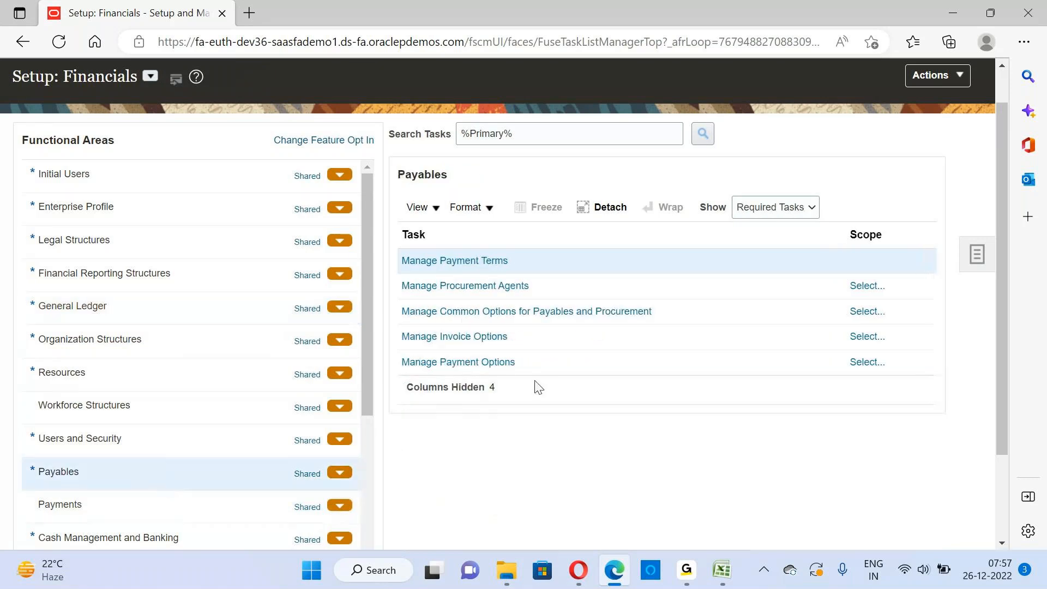
pyautogui.moveTo(578, 135); pyautogui.dragTo(269, 130)
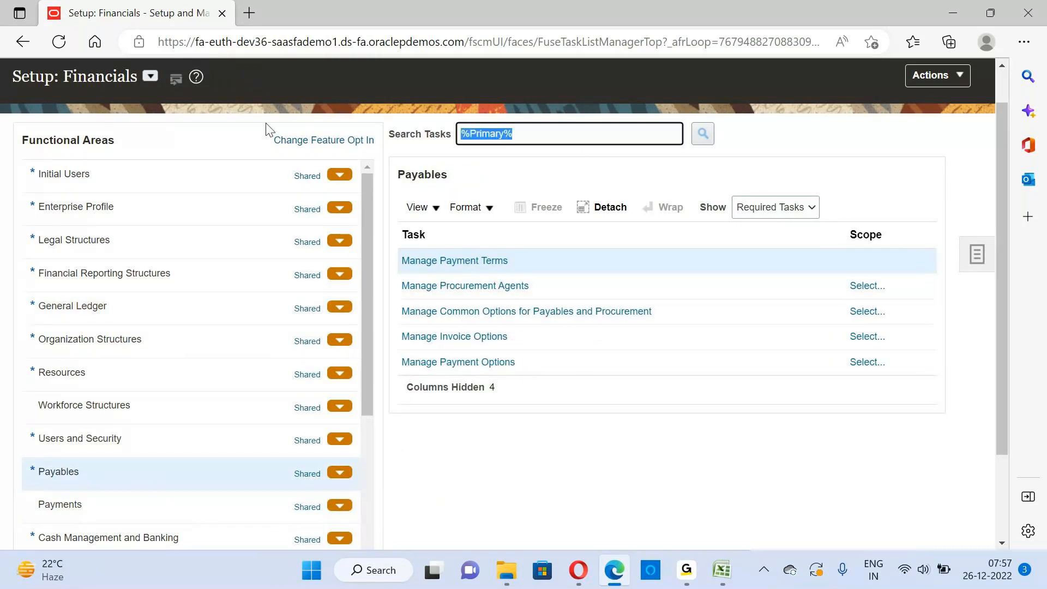
pyautogui.press('BackSpace')
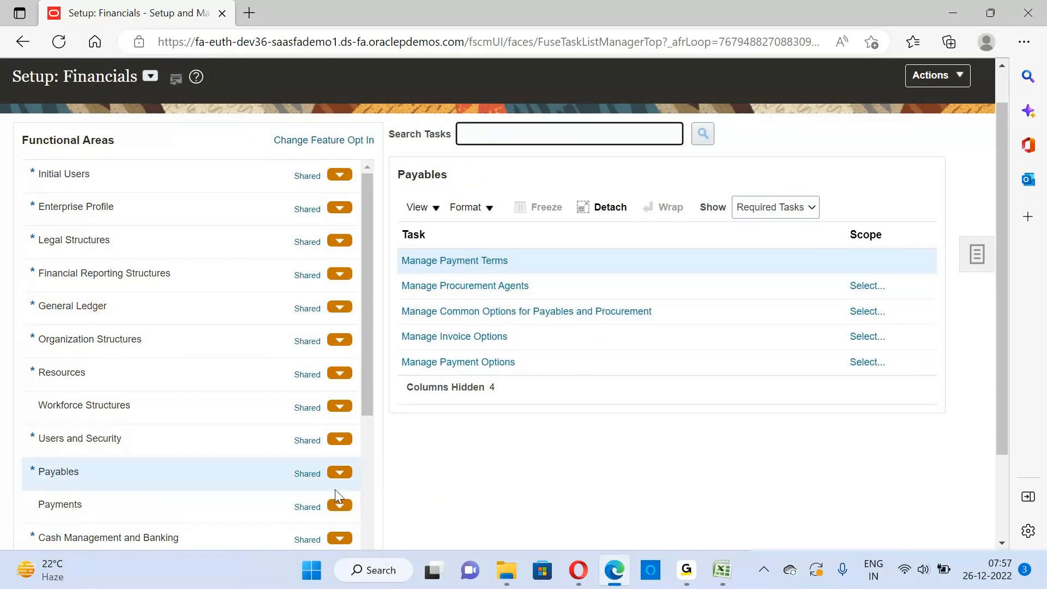
# View the Users and Security tasks, then show all tasks for Payables and look through the list
pyautogui.click(88, 440)
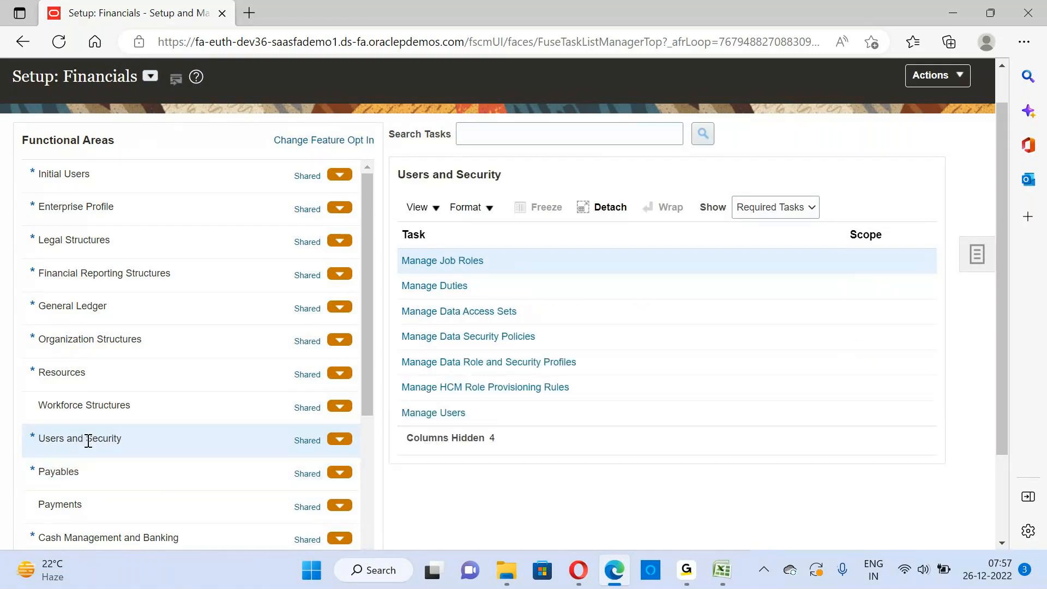
pyautogui.click(105, 468)
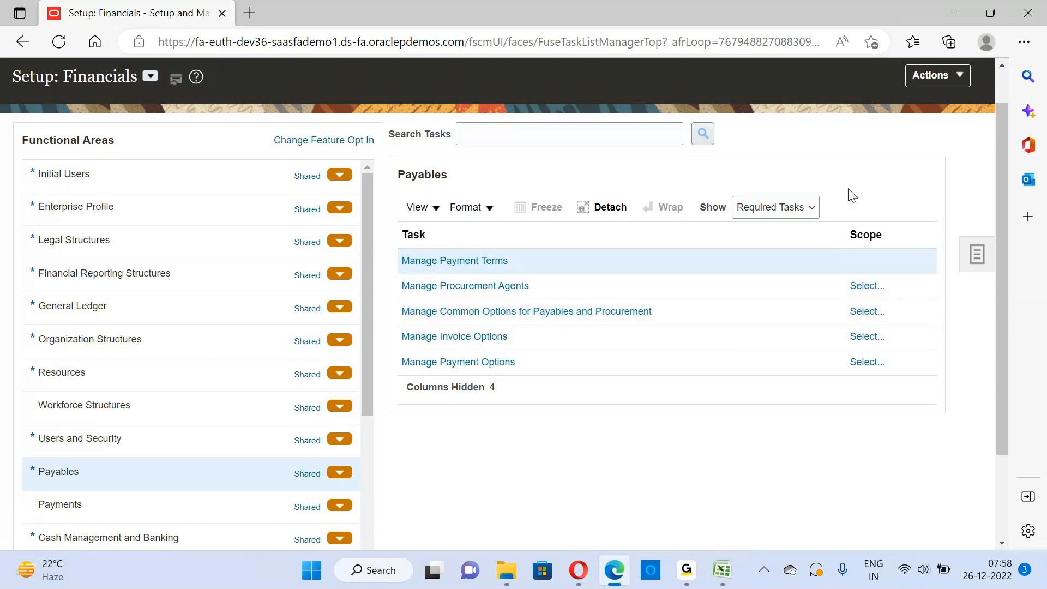
pyautogui.click(799, 211)
pyautogui.click(764, 228)
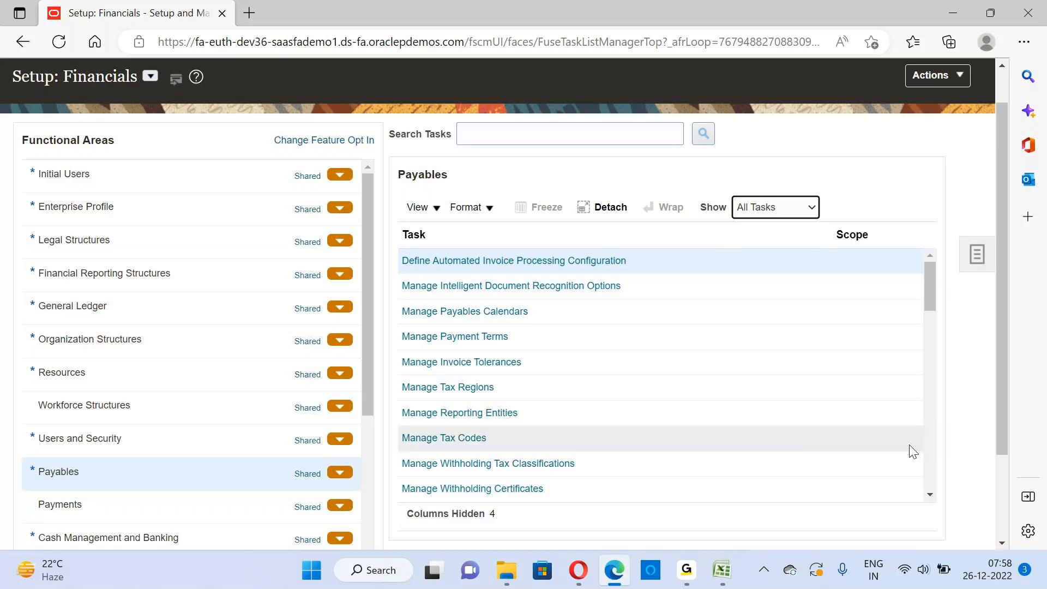
pyautogui.click(929, 495)
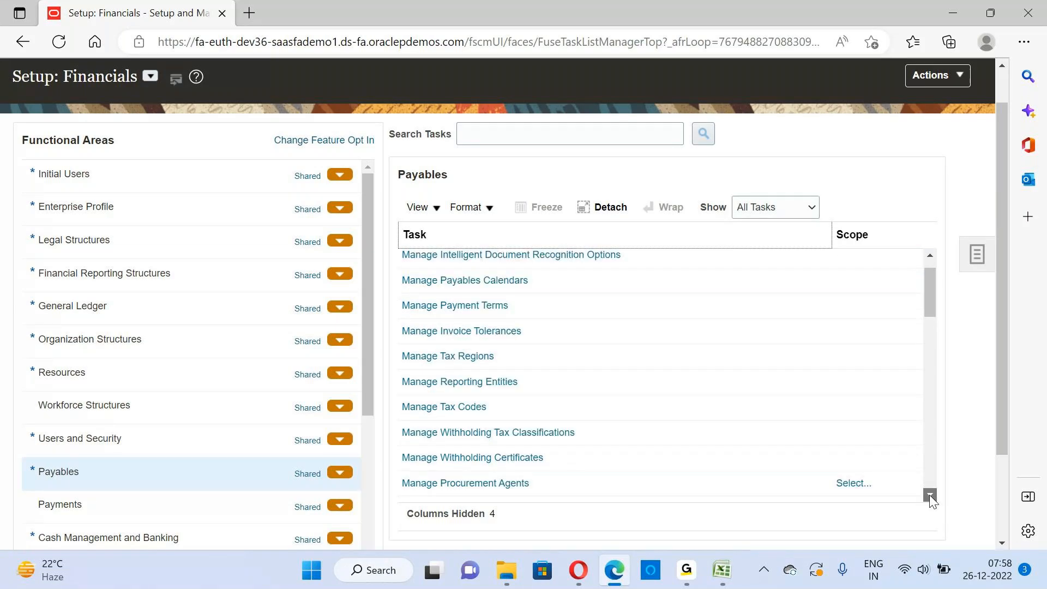
pyautogui.click(929, 496)
pyautogui.click(929, 495)
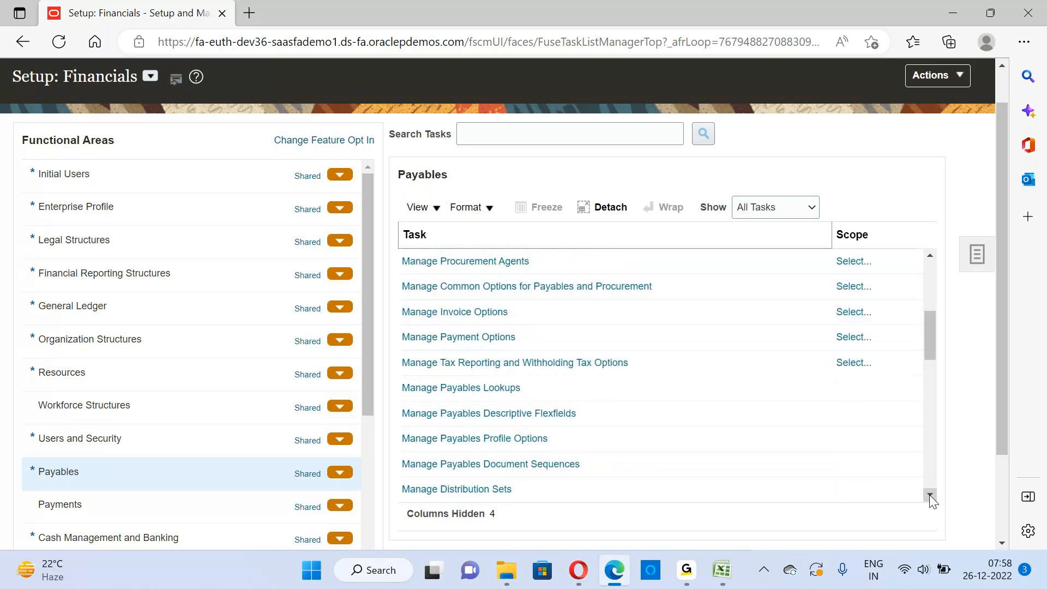
pyautogui.click(929, 495)
pyautogui.click(929, 495)
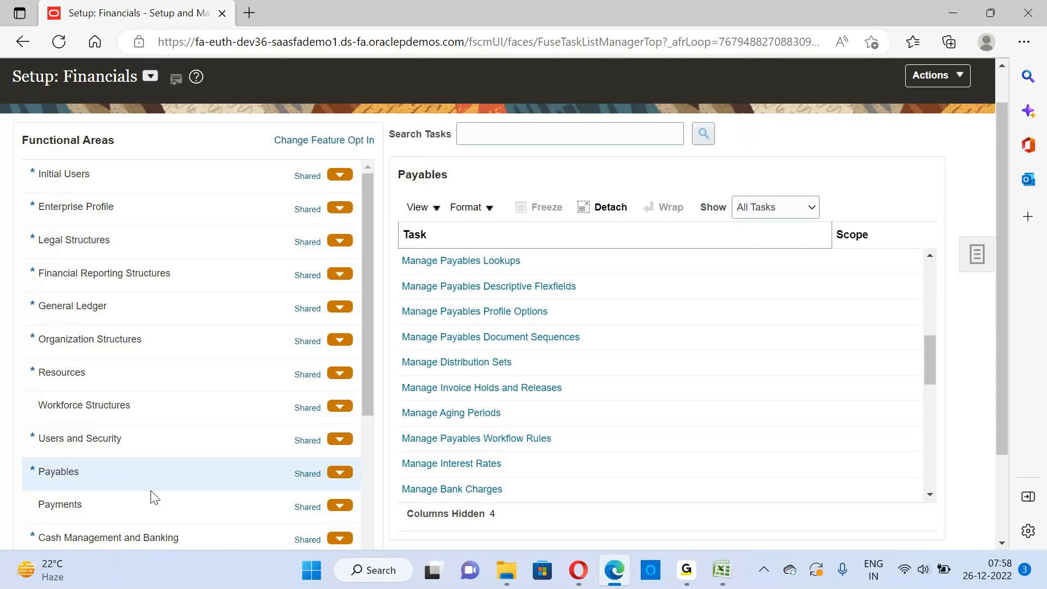
# View the task list for Payments, then the required tasks for Cash Management and Banking
pyautogui.click(124, 516)
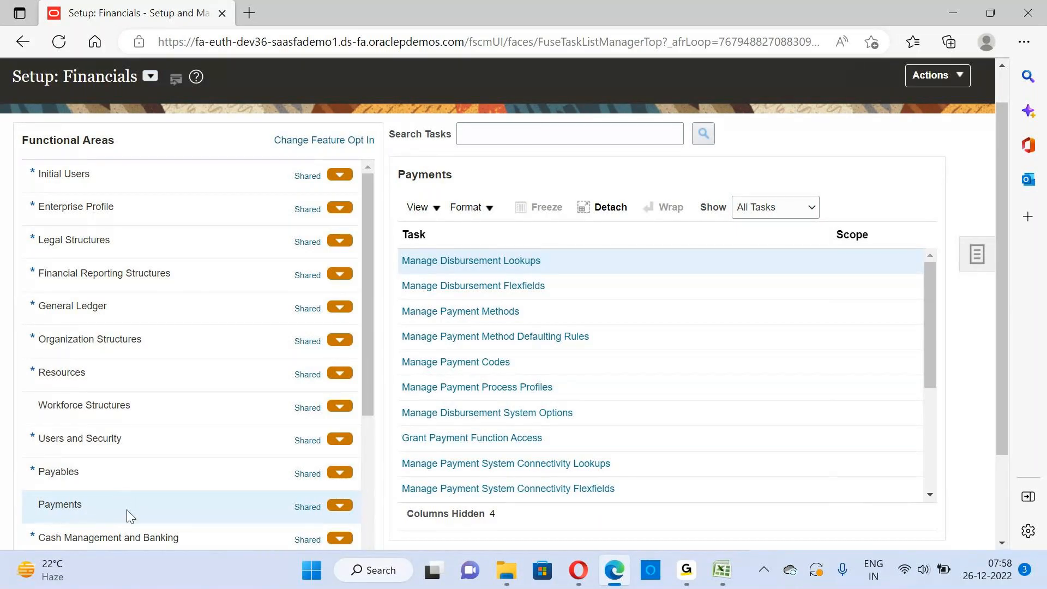
pyautogui.click(170, 471)
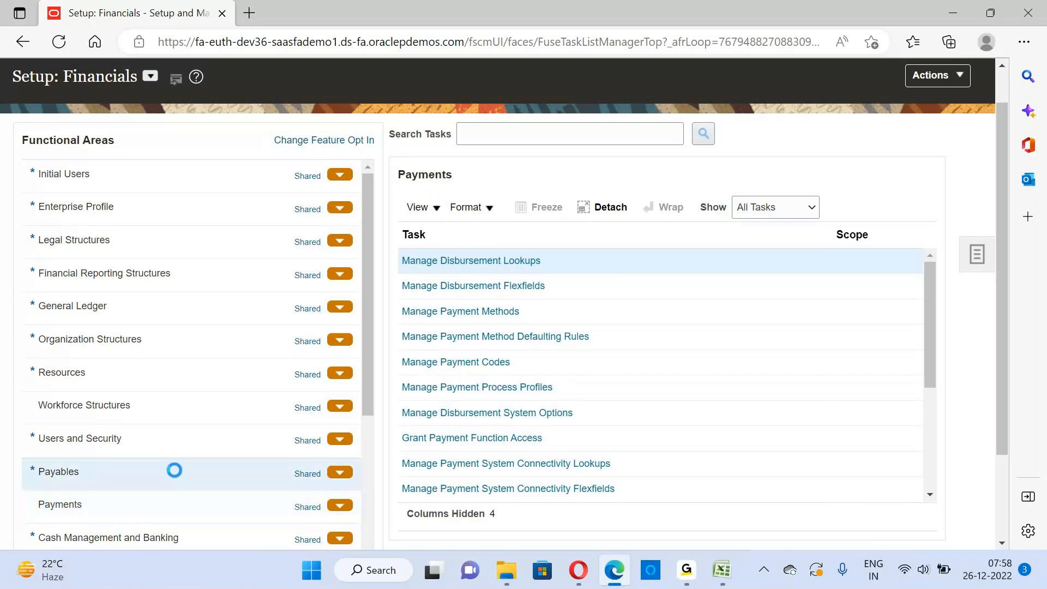
pyautogui.click(177, 504)
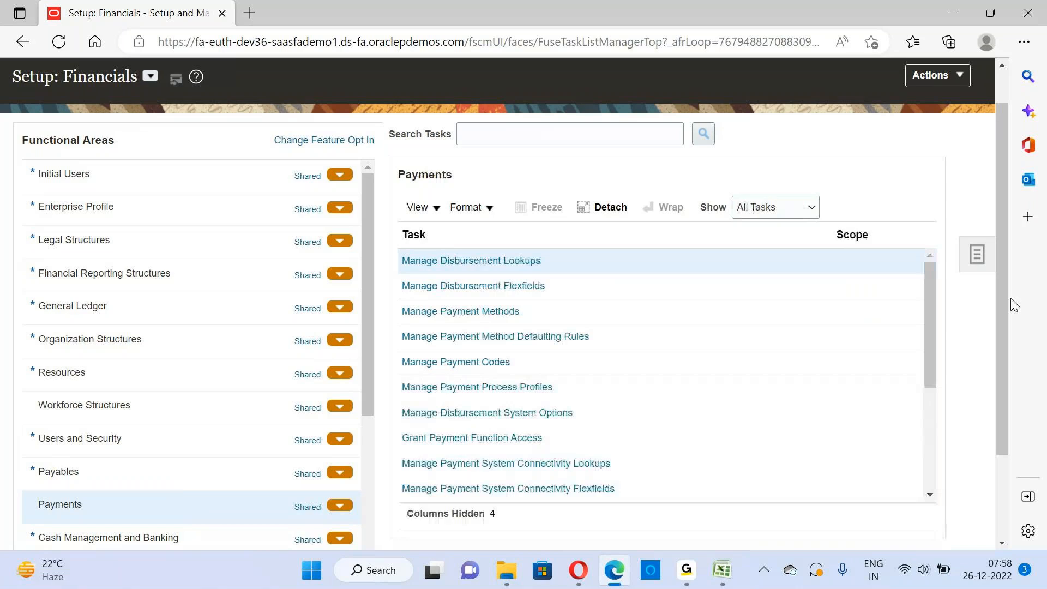
pyautogui.moveTo(1003, 305); pyautogui.dragTo(1000, 390)
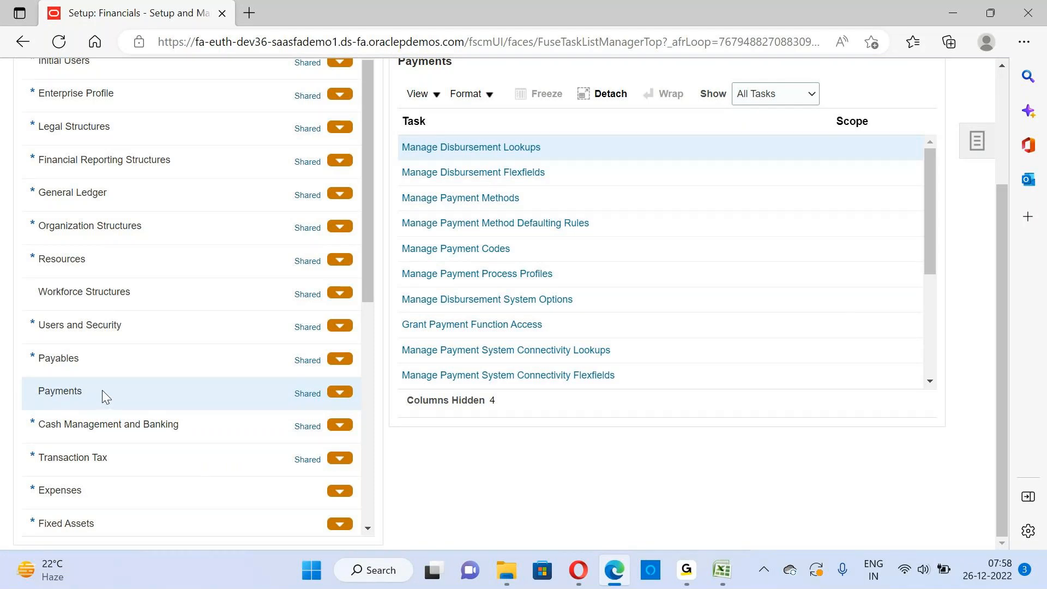
pyautogui.click(161, 436)
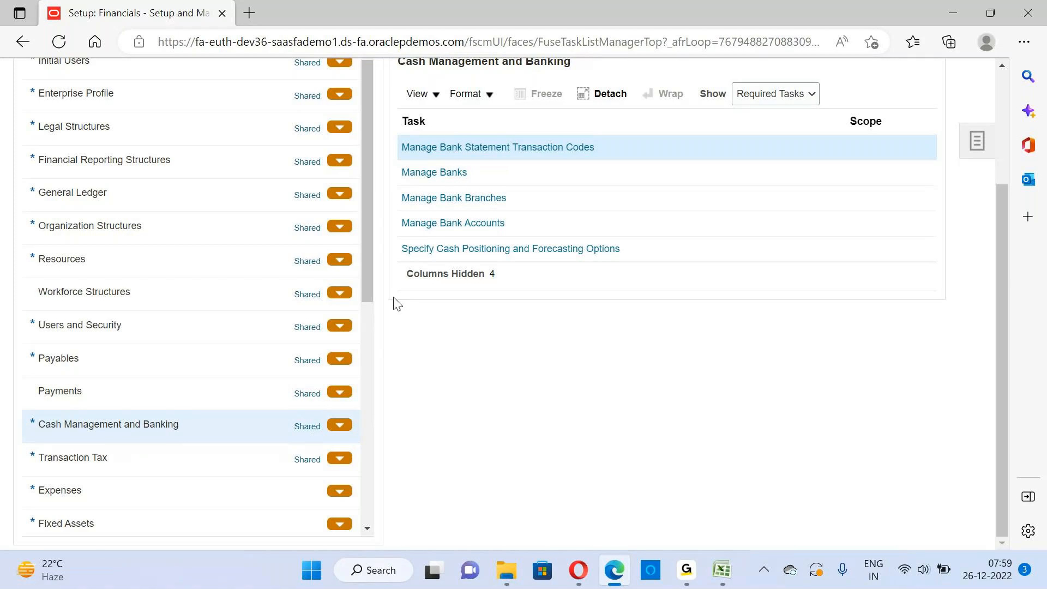
pyautogui.click(366, 282)
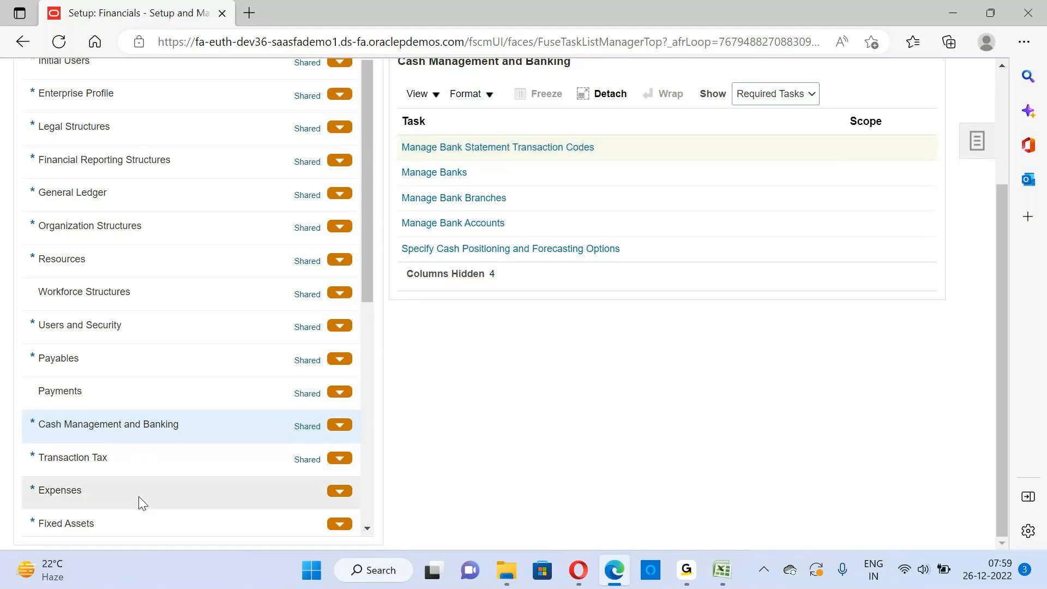
# Show all tasks for the General Ledger functional area and look through the list
pyautogui.moveTo(1003, 412); pyautogui.dragTo(1013, 203)
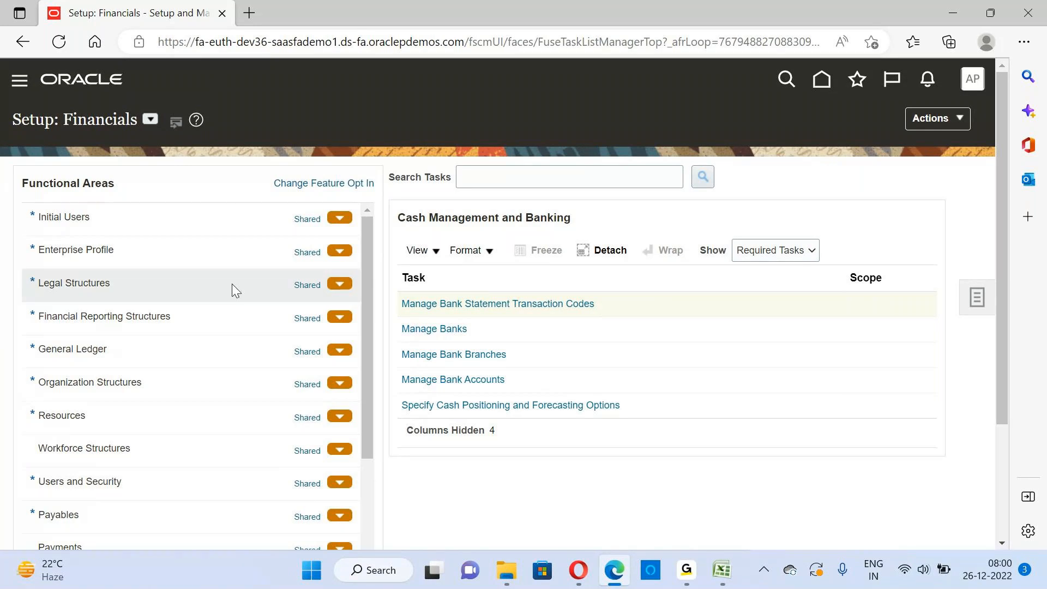
pyautogui.moveTo(366, 283); pyautogui.dragTo(374, 306)
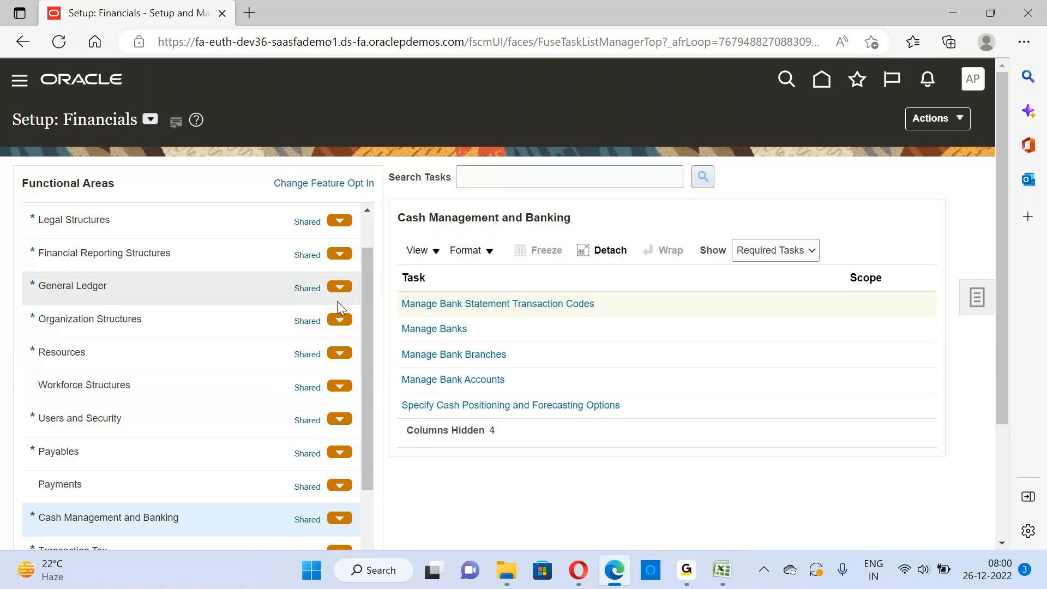
pyautogui.moveTo(368, 302); pyautogui.dragTo(340, 253)
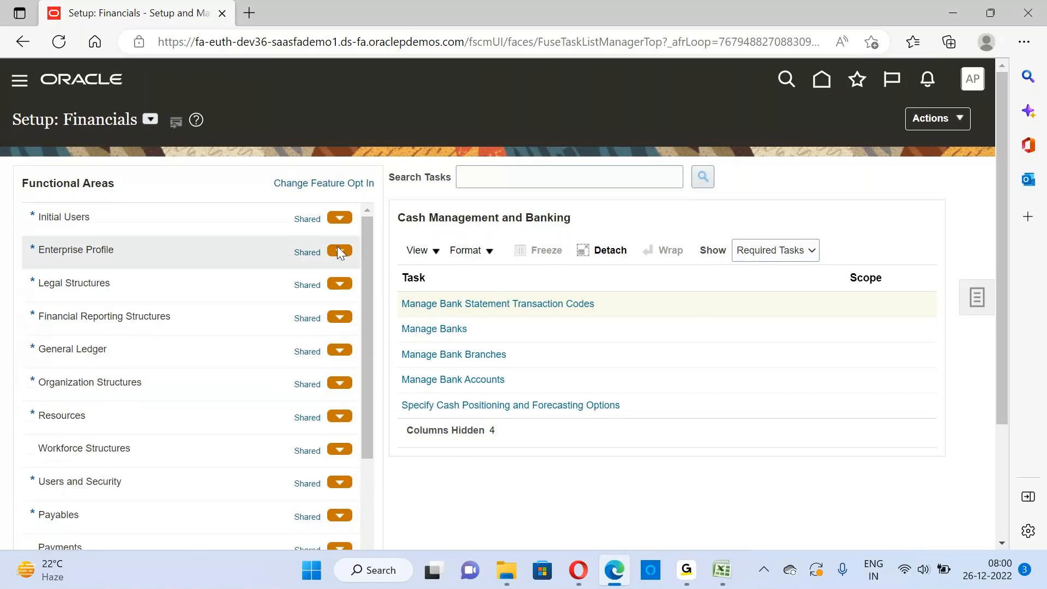
pyautogui.click(140, 358)
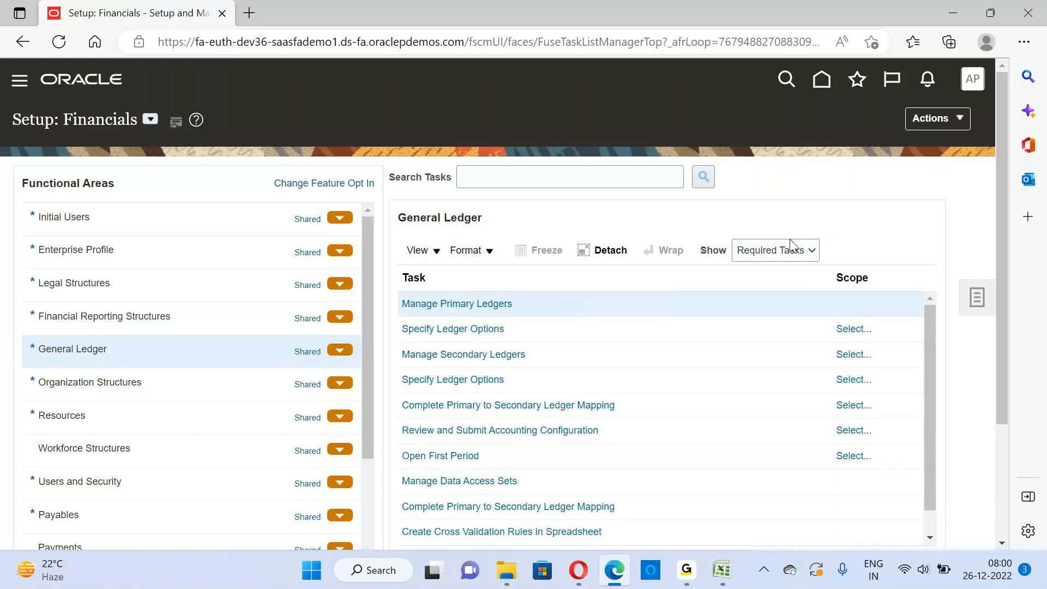
pyautogui.click(809, 253)
pyautogui.click(775, 271)
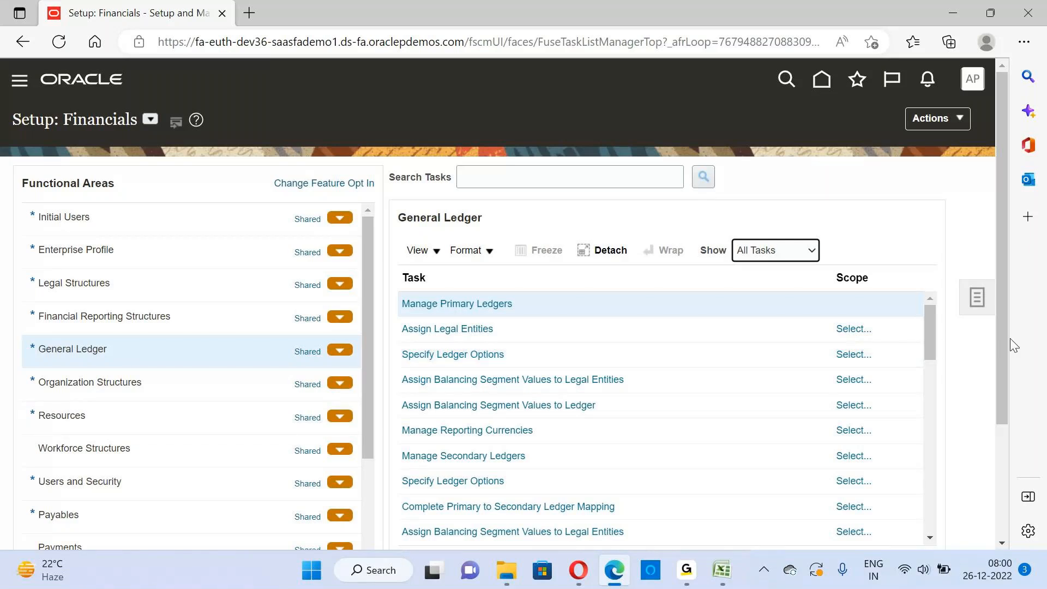
pyautogui.scroll(-5, 927, 362)
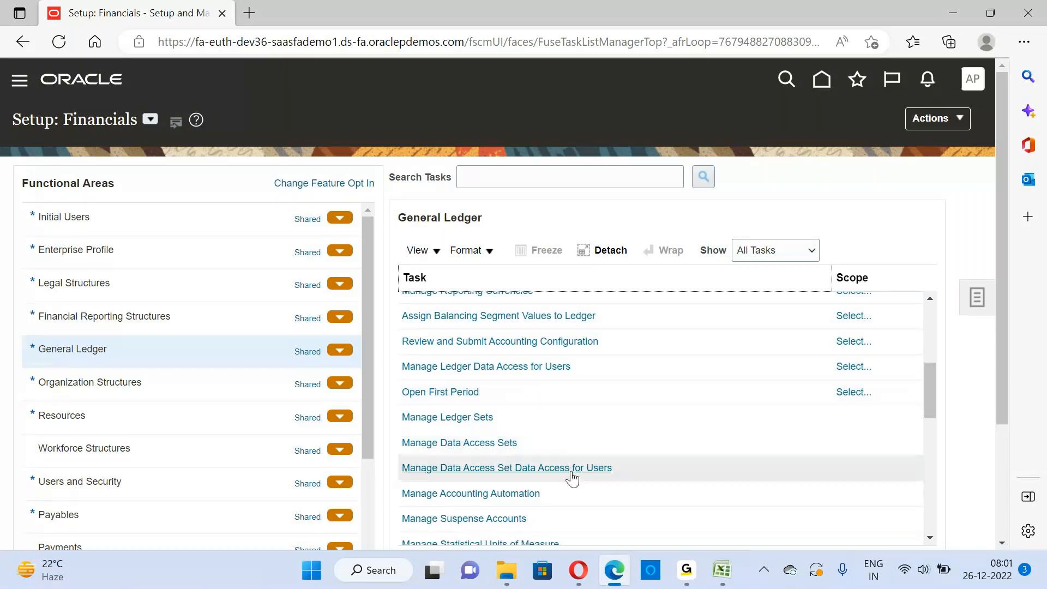
# Switch to the Finance Training Running Notes workbook in Excel and enter "Implementation Project" in cell C247 below the Session 6 topics
pyautogui.moveTo(720, 571)
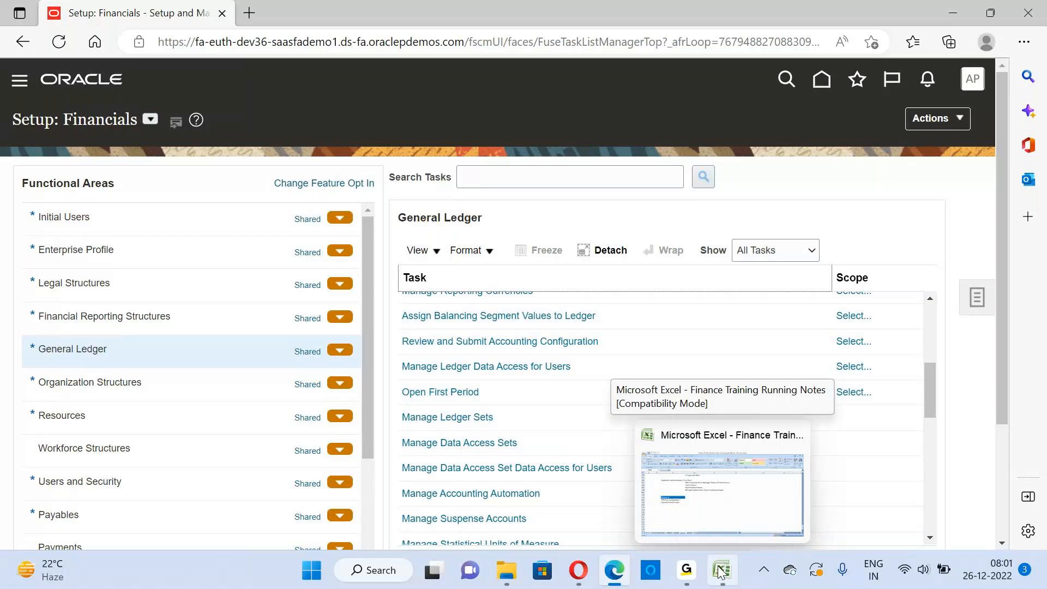
pyautogui.click(679, 506)
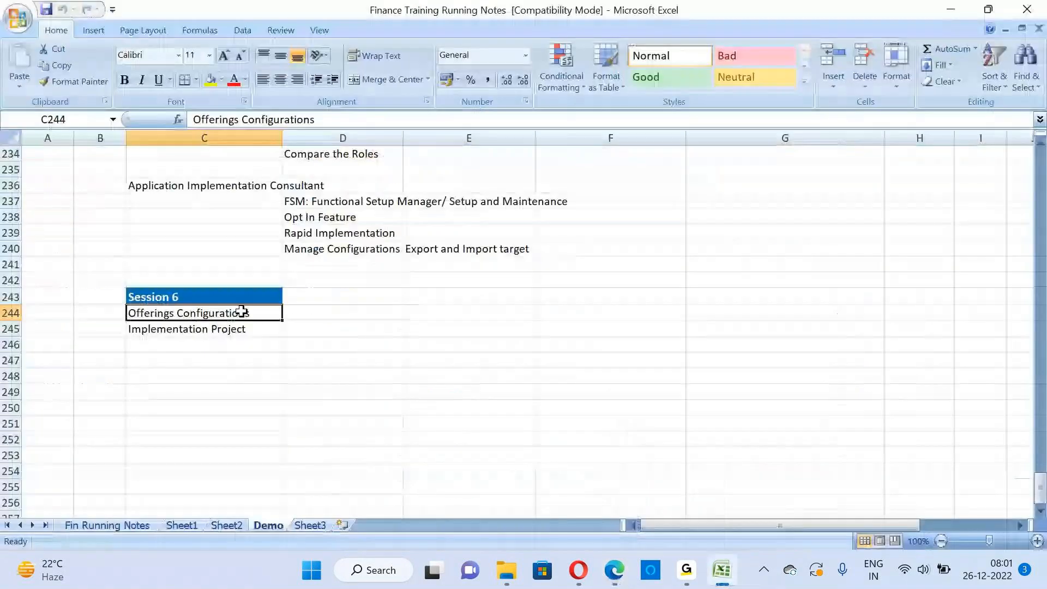
pyautogui.click(299, 344)
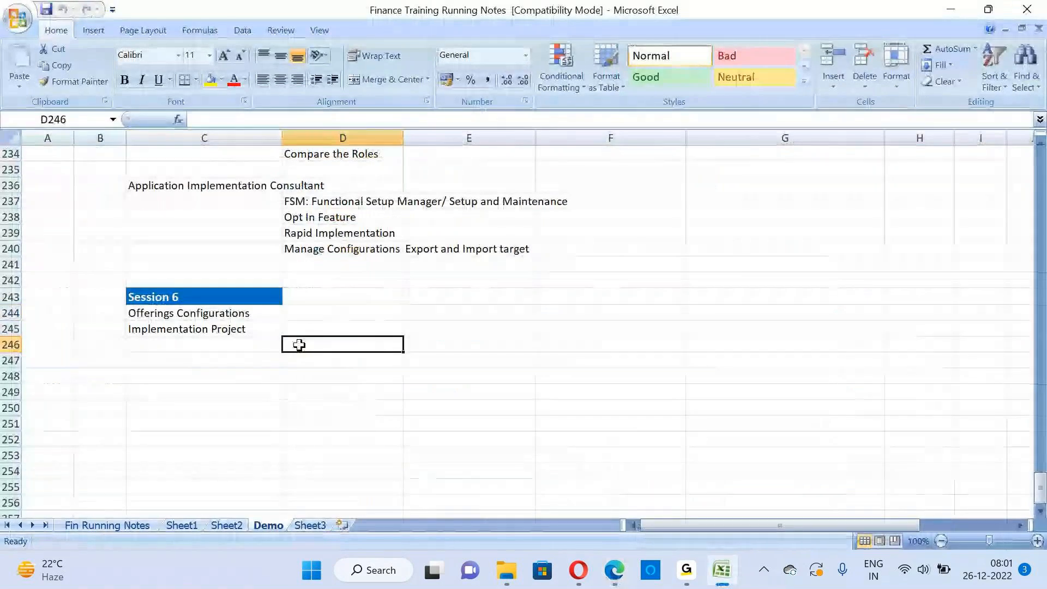
pyautogui.press('Return')
pyautogui.press('Left')
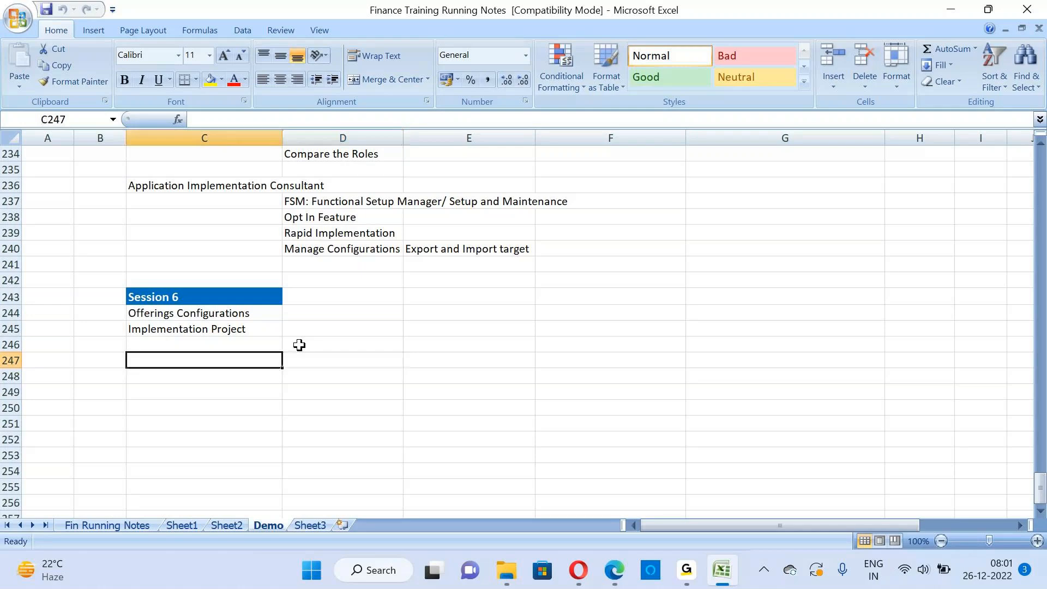
pyautogui.write('Ime')
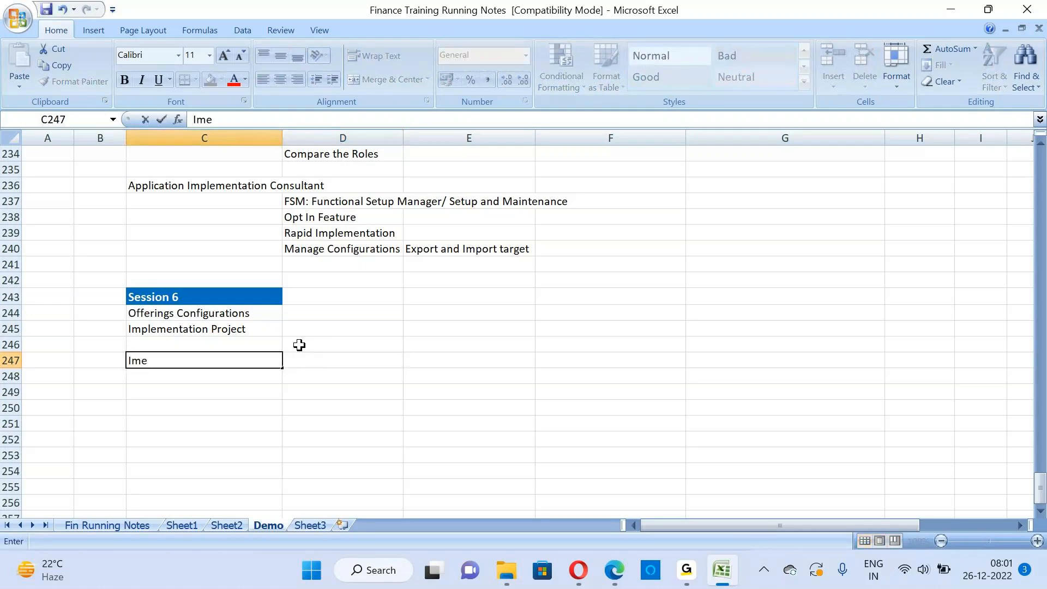
pyautogui.write('plementation ')
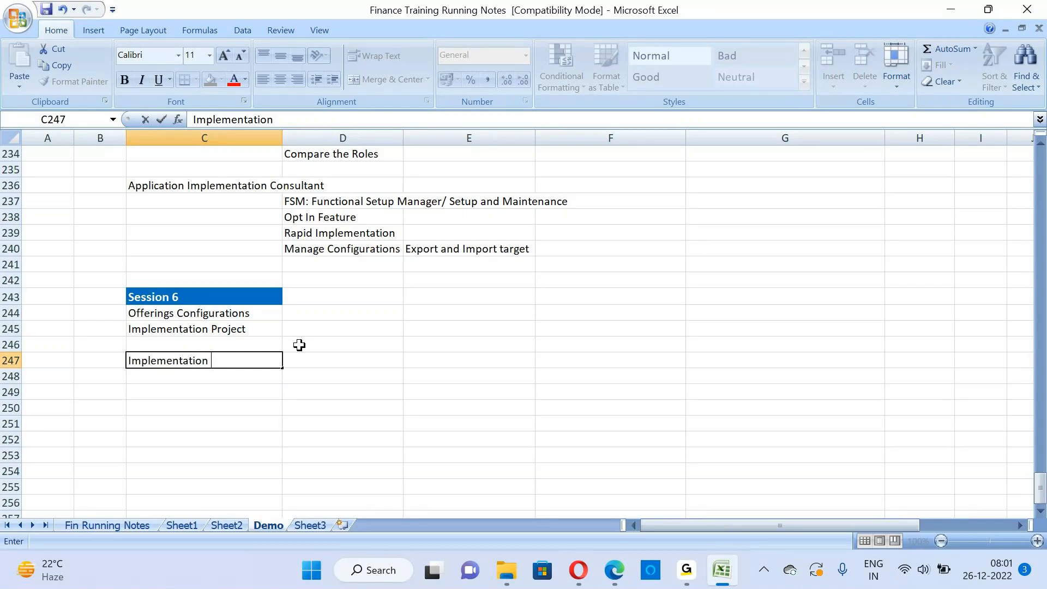
pyautogui.write('Project')
pyautogui.press('Return')
# Switch back to Oracle Fusion in the browser and open Setup and Maintenance from the home page's Settings and Actions
pyautogui.hotkey('alt', 'Tab')
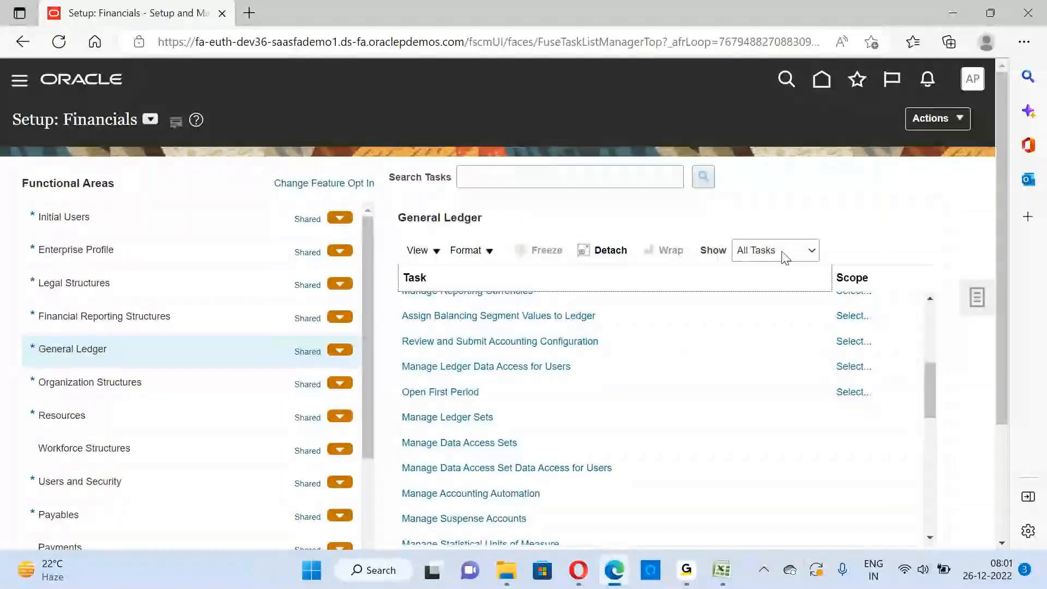
pyautogui.click(979, 303)
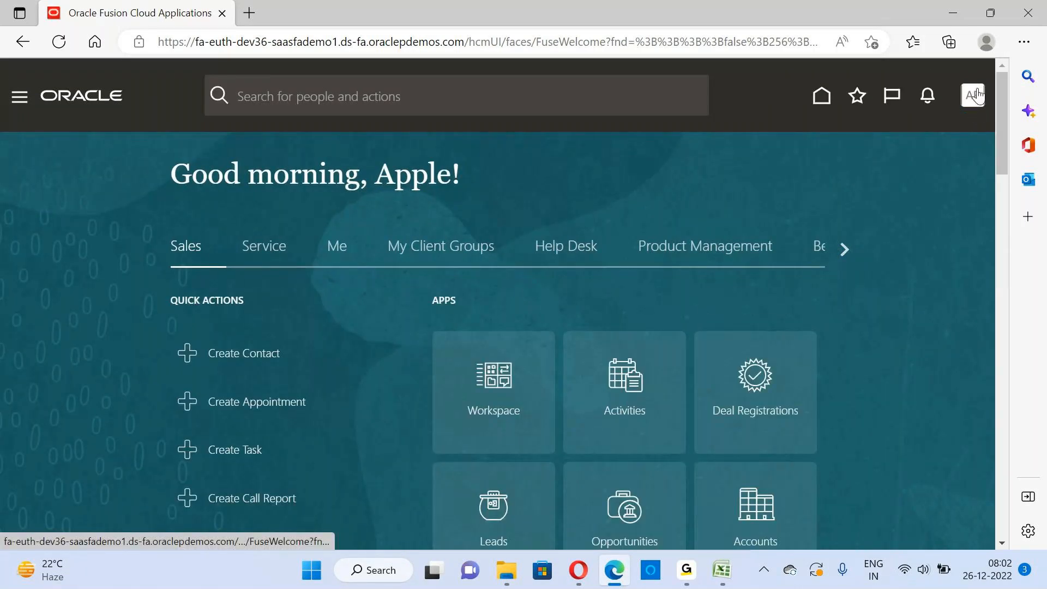
pyautogui.click(973, 97)
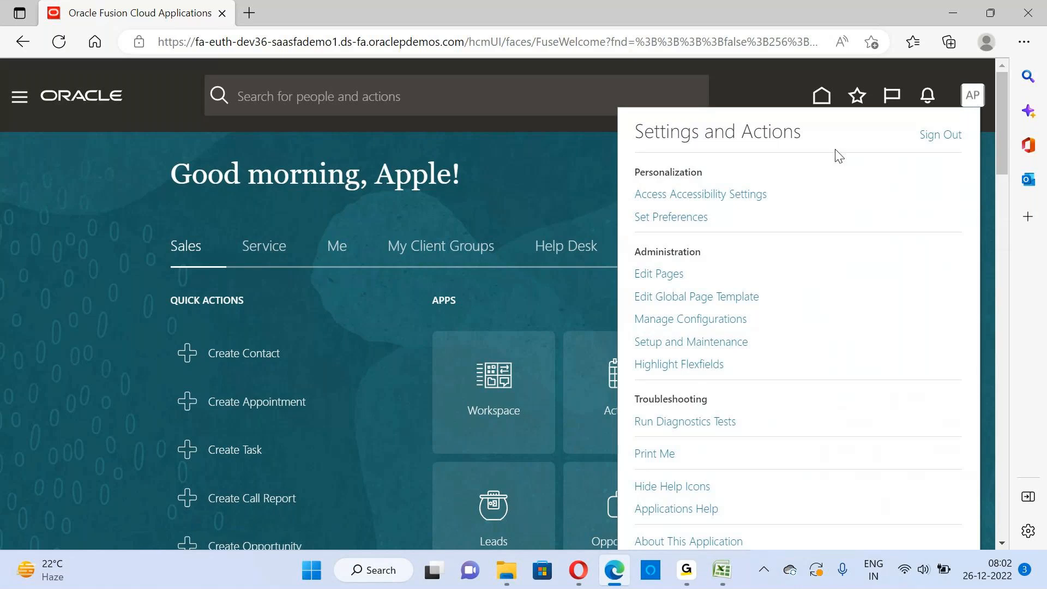
pyautogui.click(699, 342)
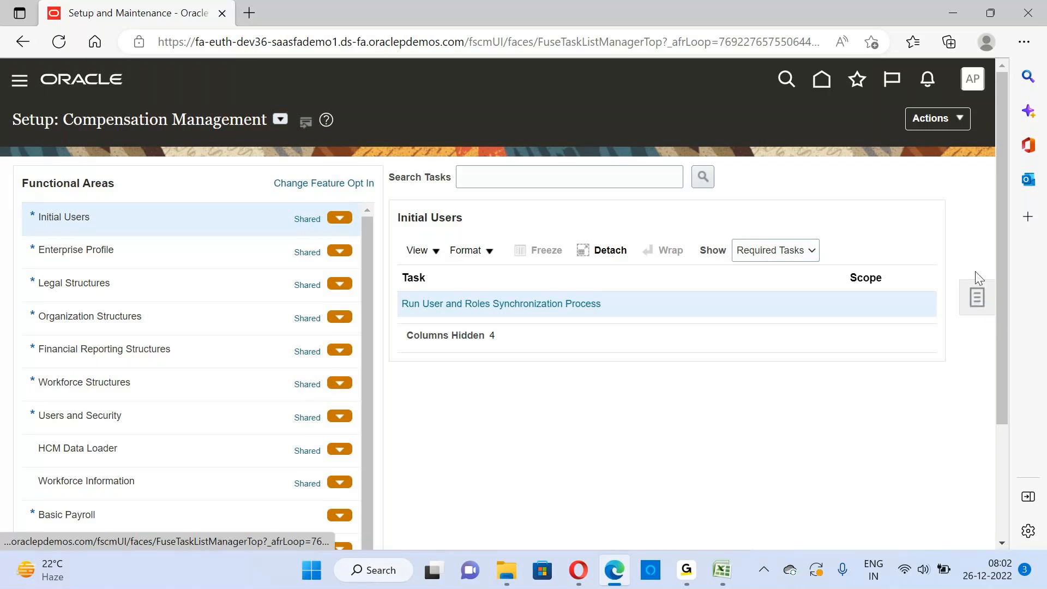
# Open the Setup and Maintenance Search page and search for "Manage%Primary%Ledg%"
pyautogui.click(977, 300)
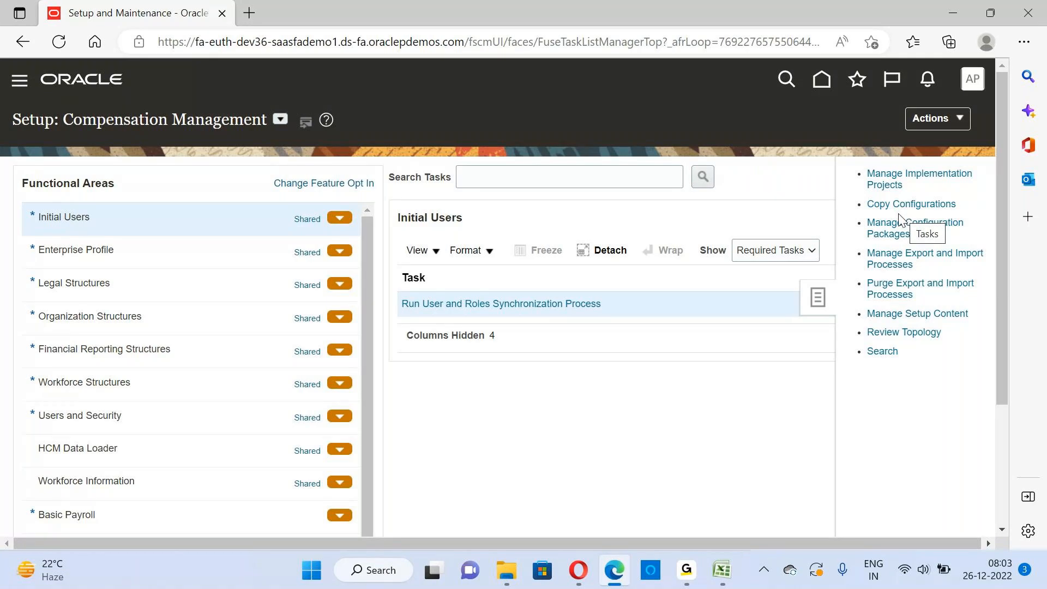
pyautogui.click(891, 351)
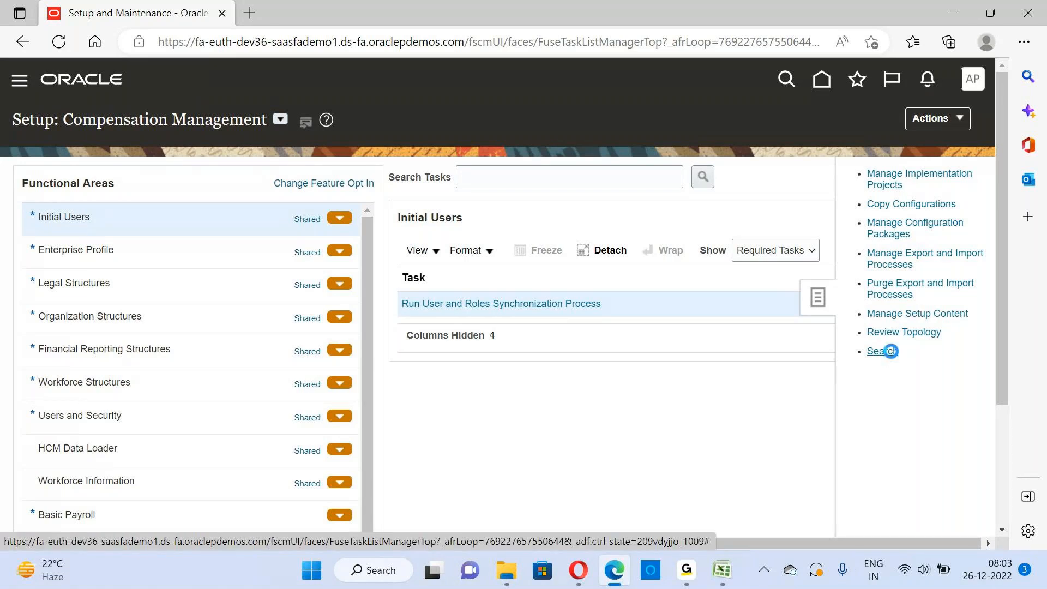
pyautogui.click(256, 184)
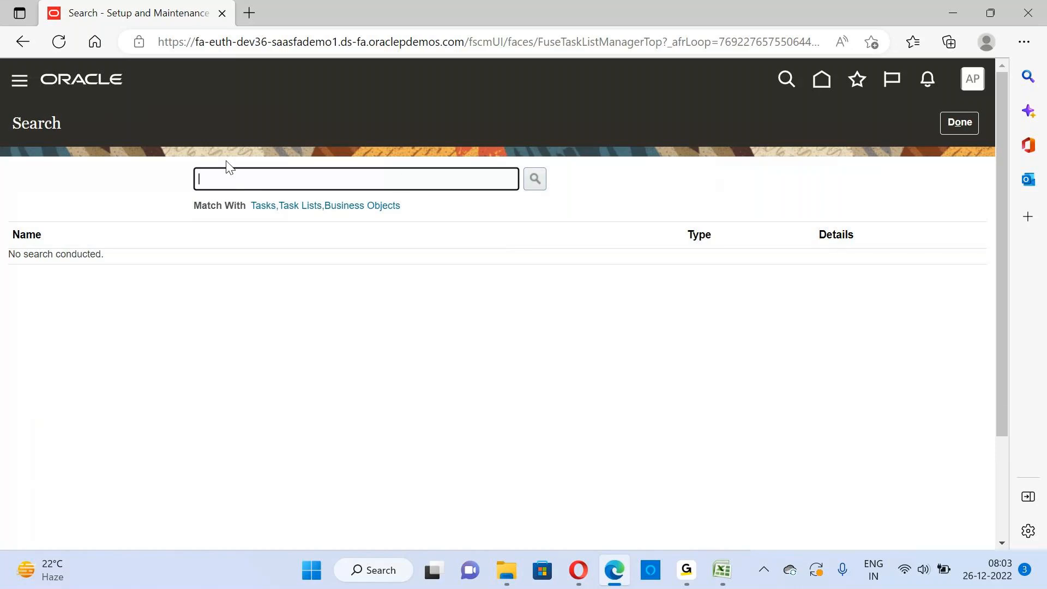
pyautogui.write('Manage%Primary%Ledg%')
pyautogui.press('Return')
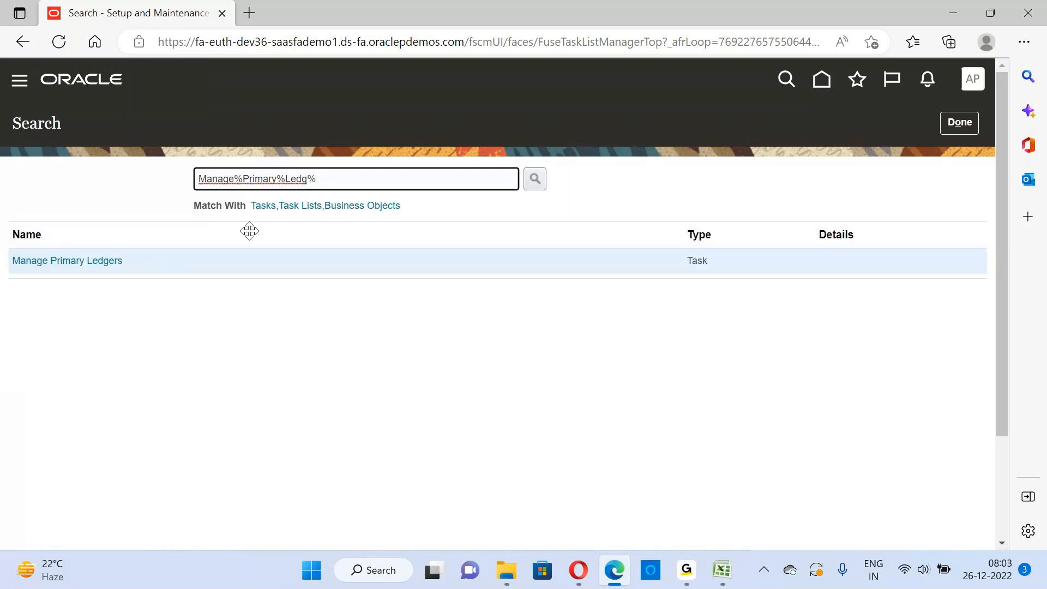
# Clear the search term and close the Search page
pyautogui.moveTo(351, 178); pyautogui.dragTo(197, 179)
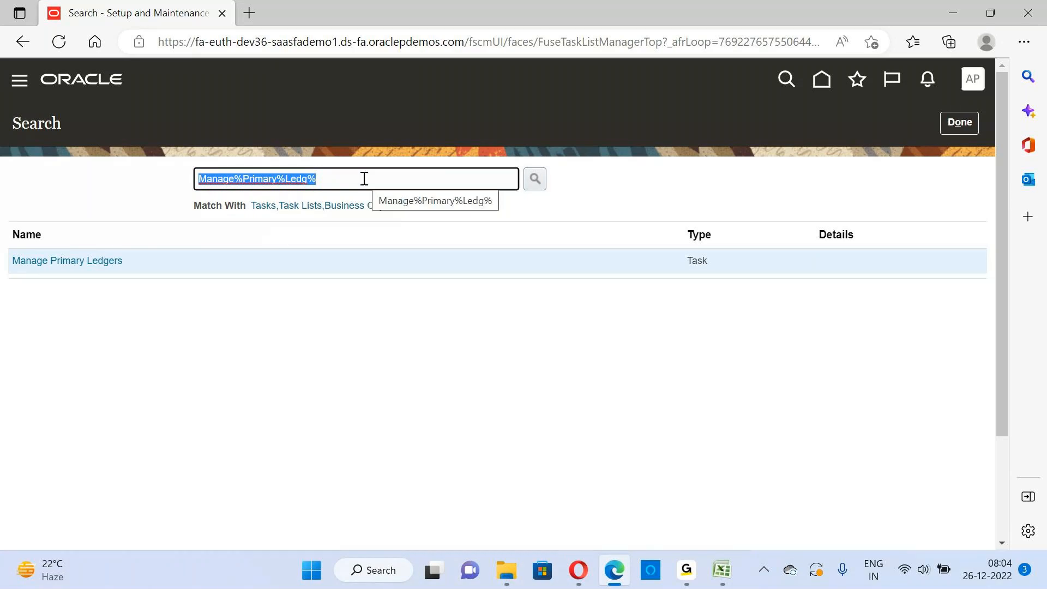
pyautogui.press('BackSpace')
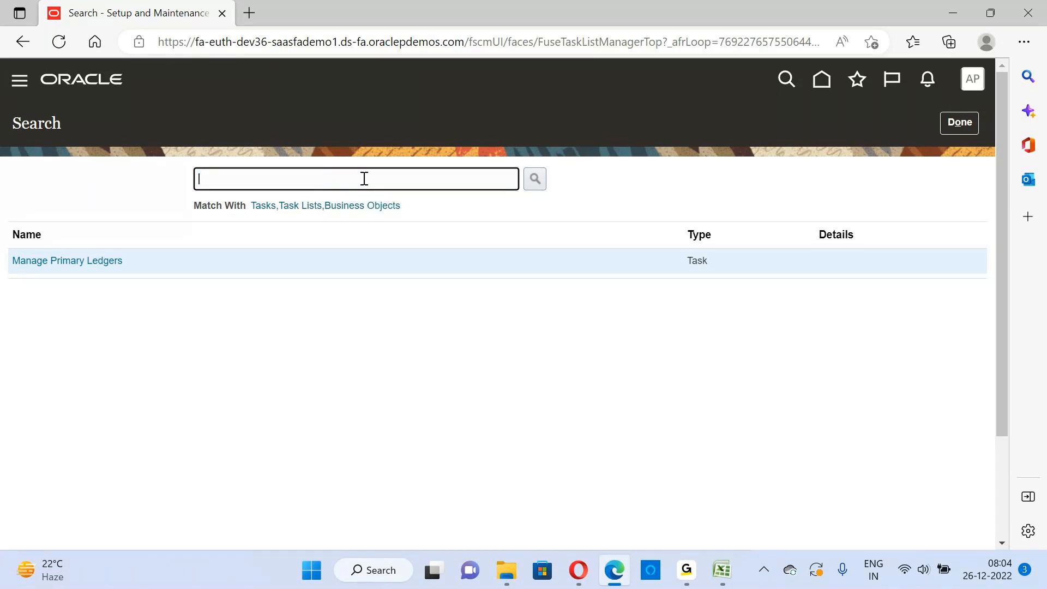
pyautogui.click(964, 127)
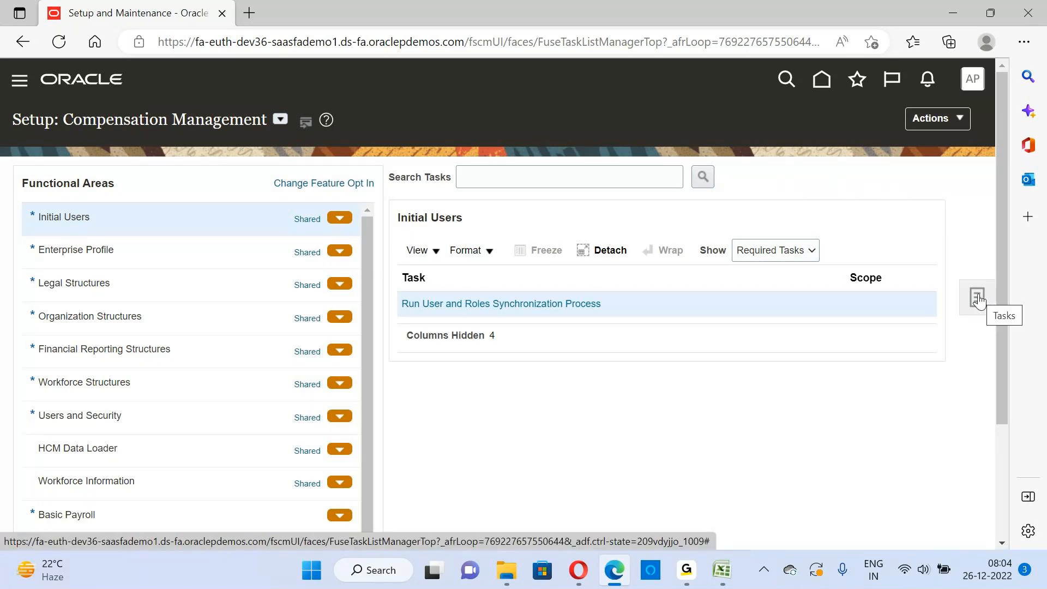
# Open the Manage Implementation Projects page from the setup tasks
pyautogui.click(976, 300)
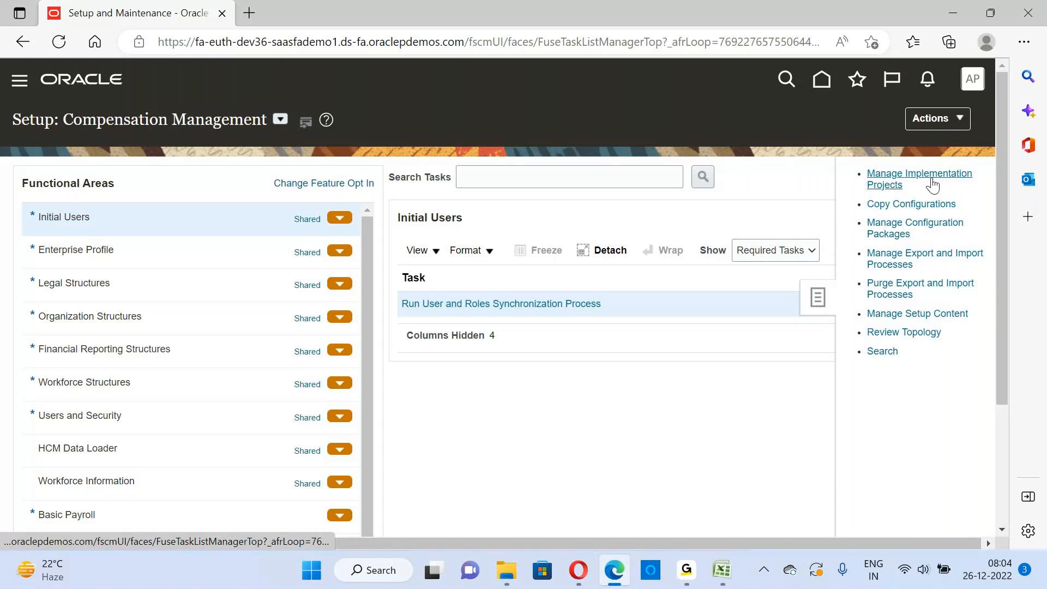
pyautogui.click(892, 187)
pyautogui.click(890, 180)
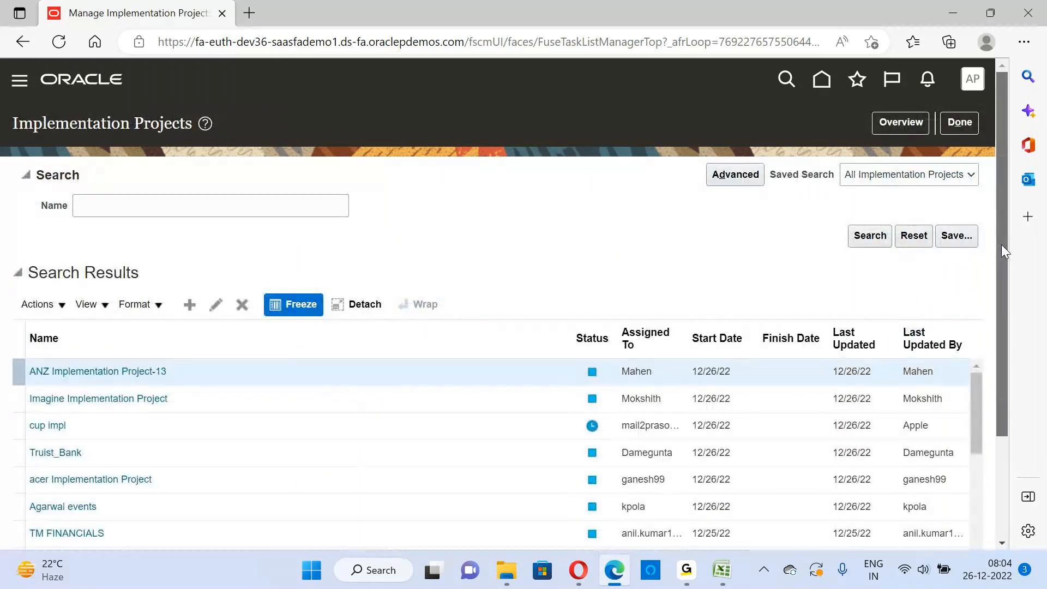
# Examine the Implementation Projects page, including its search section and the list of existing projects with their status, assignees and dates
pyautogui.moveTo(1001, 245)
pyautogui.mouseDown()
pyautogui.moveTo(1011, 346)
pyautogui.moveTo(996, 238)
pyautogui.mouseUp()
pyautogui.moveTo(20, 130); pyautogui.dragTo(190, 129)
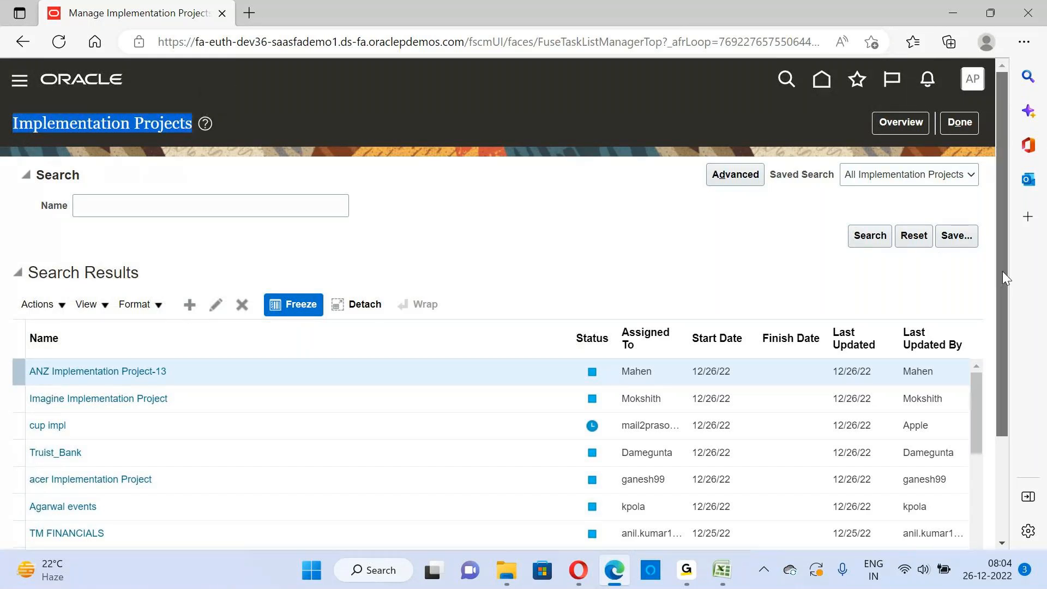
pyautogui.moveTo(1002, 271); pyautogui.dragTo(1017, 410)
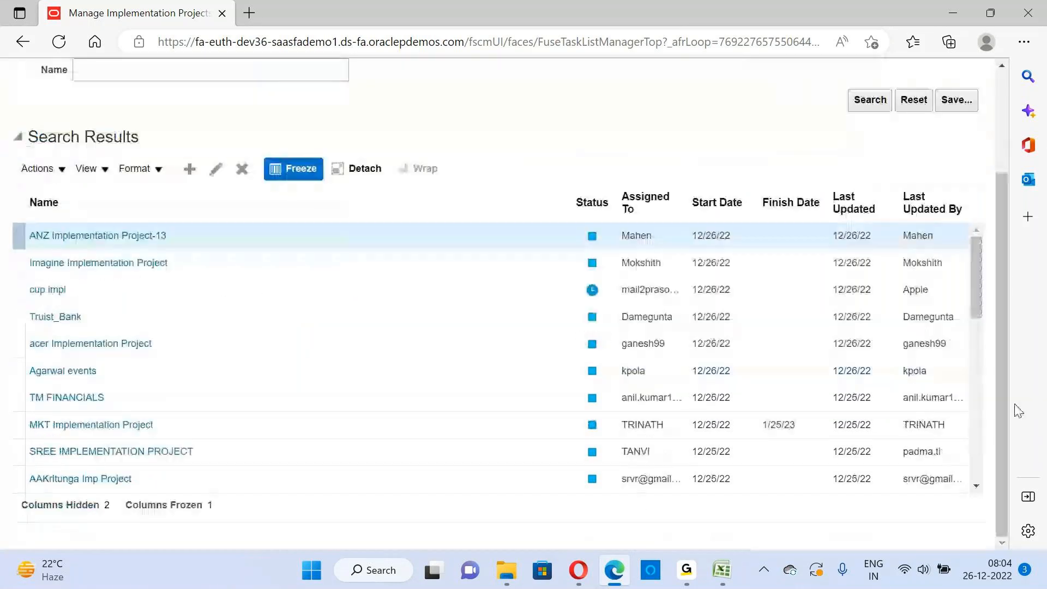
pyautogui.click(976, 486)
pyautogui.moveTo(976, 487); pyautogui.dragTo(976, 487)
pyautogui.click(976, 486)
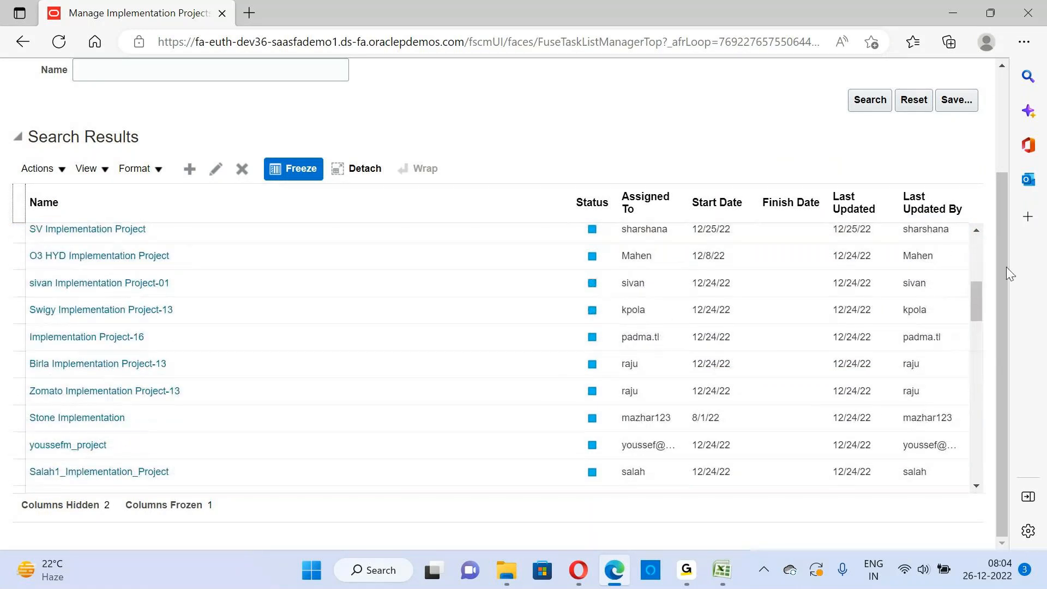
pyautogui.moveTo(976, 313); pyautogui.dragTo(980, 244)
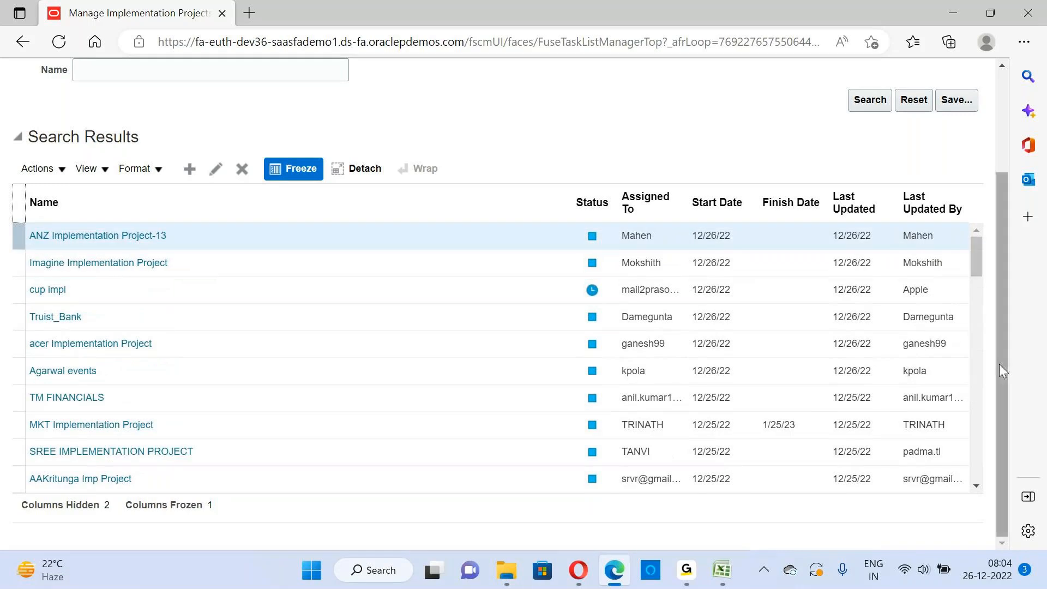
pyautogui.scroll(3, 997, 365)
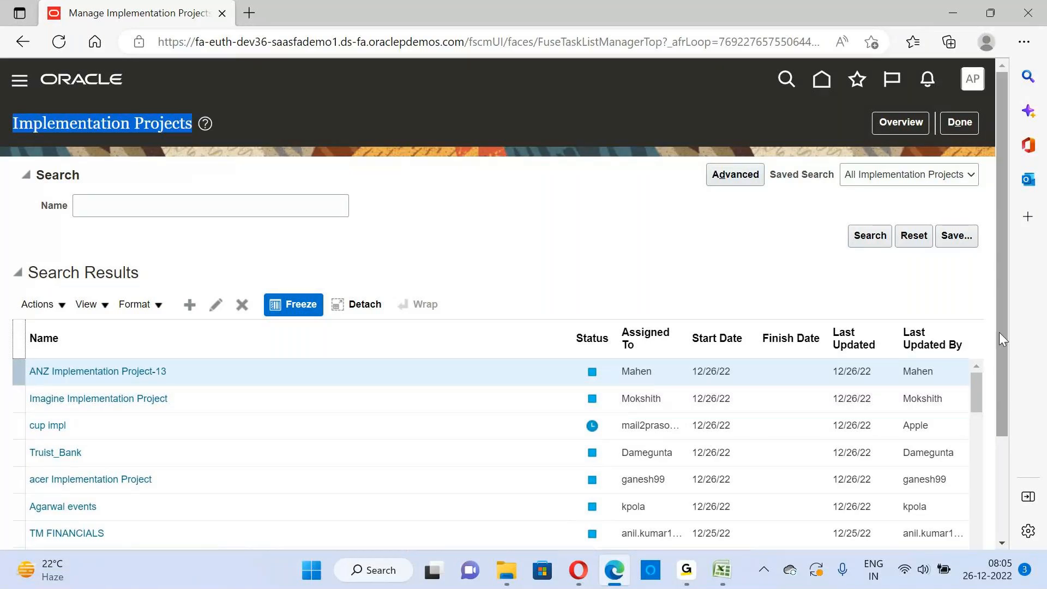
pyautogui.scroll(-2, 1003, 338)
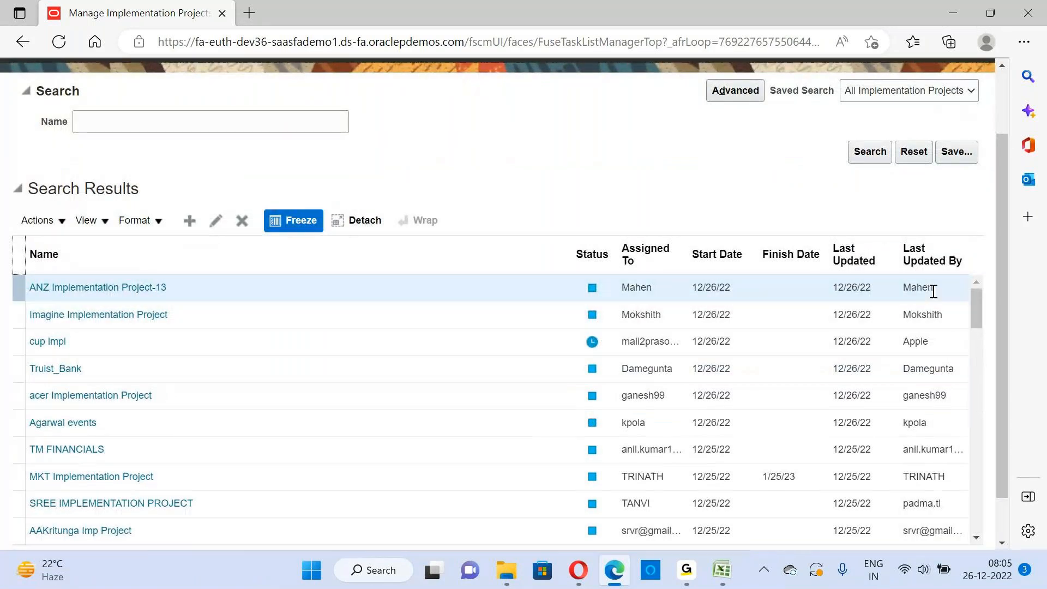
pyautogui.scroll(2, 934, 292)
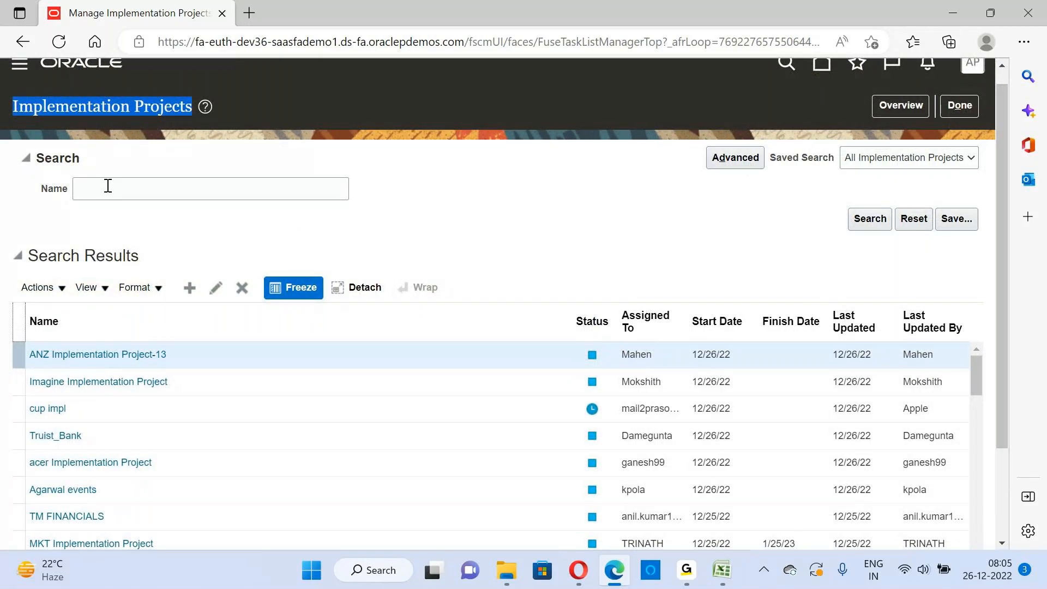
pyautogui.scroll(-3, 1006, 338)
pyautogui.scroll(-1, 1004, 333)
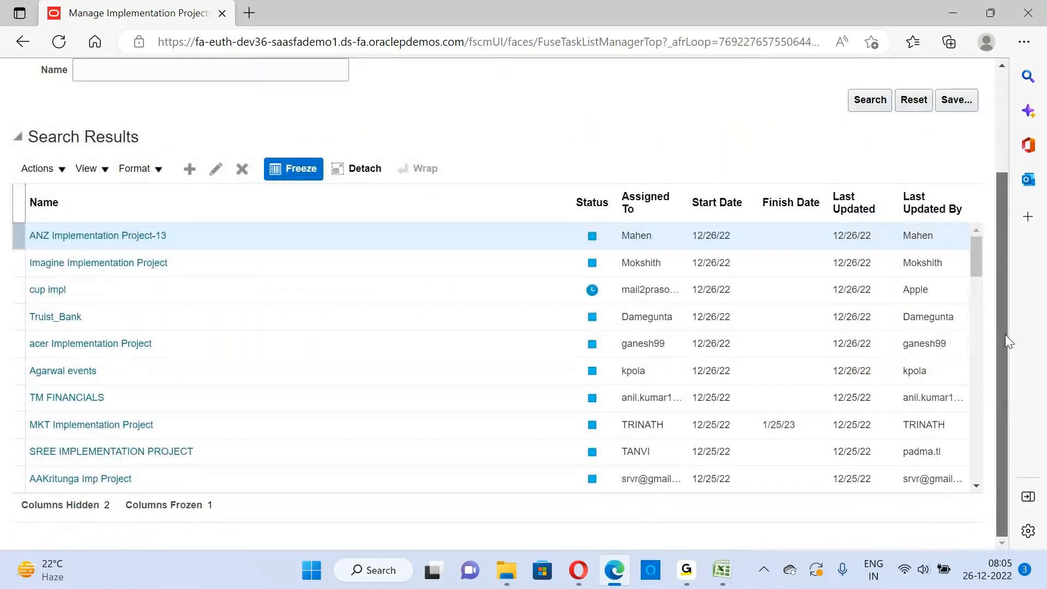
pyautogui.scroll(2, 1006, 329)
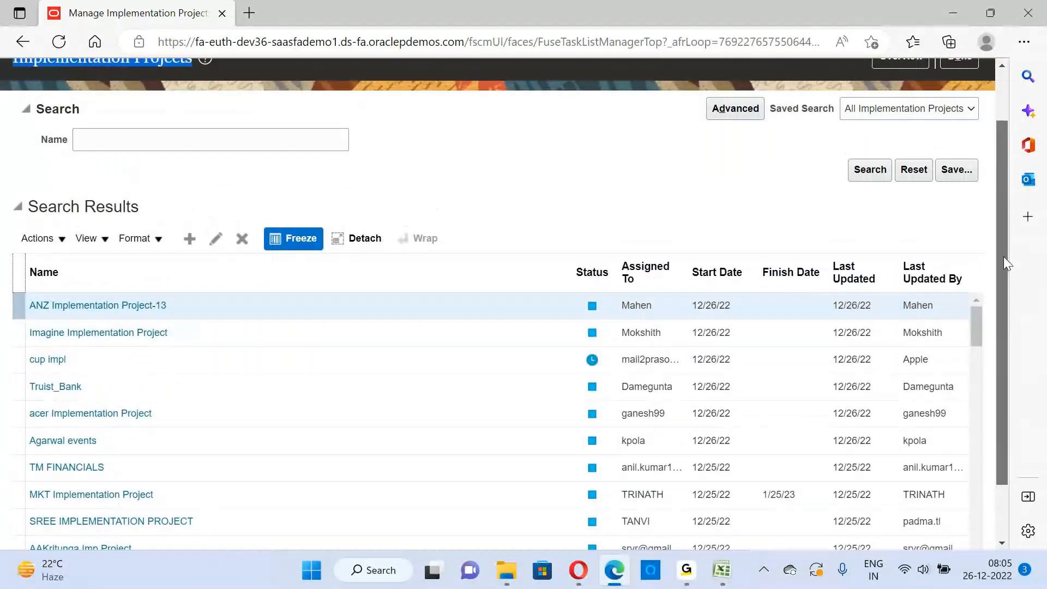
pyautogui.scroll(1, 1006, 263)
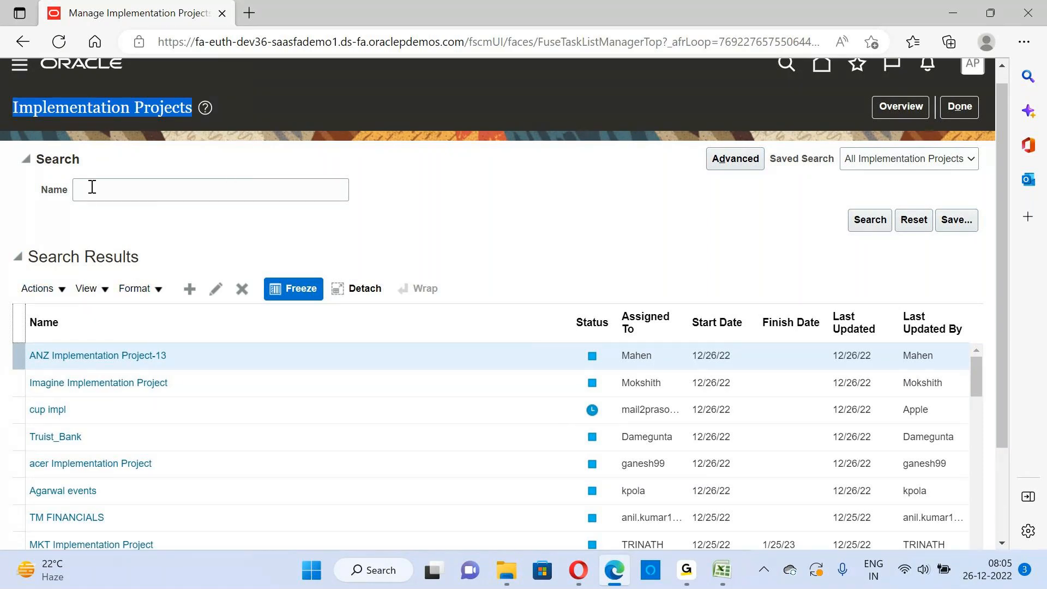
# Search the implementation projects by the name "Swiggy"
pyautogui.click(43, 162)
pyautogui.doubleClick(43, 162)
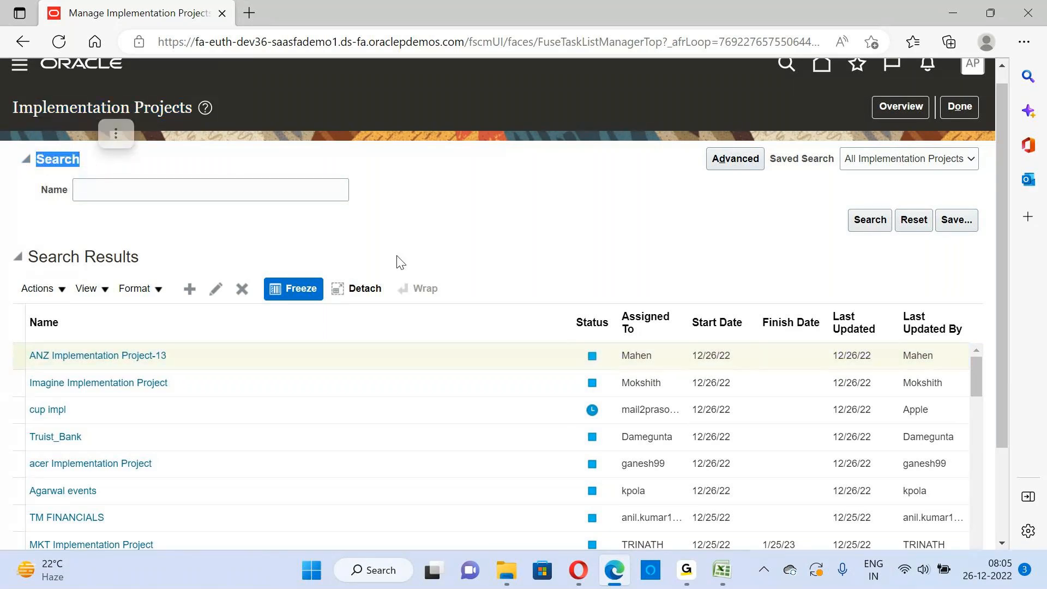
pyautogui.click(153, 190)
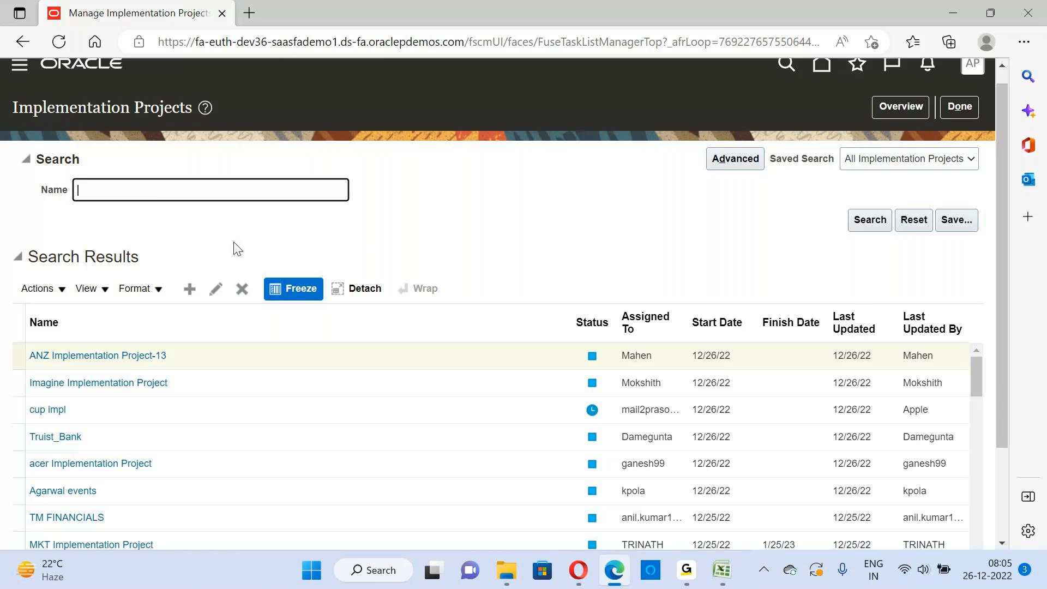
pyautogui.moveTo(1006, 330); pyautogui.dragTo(1015, 497)
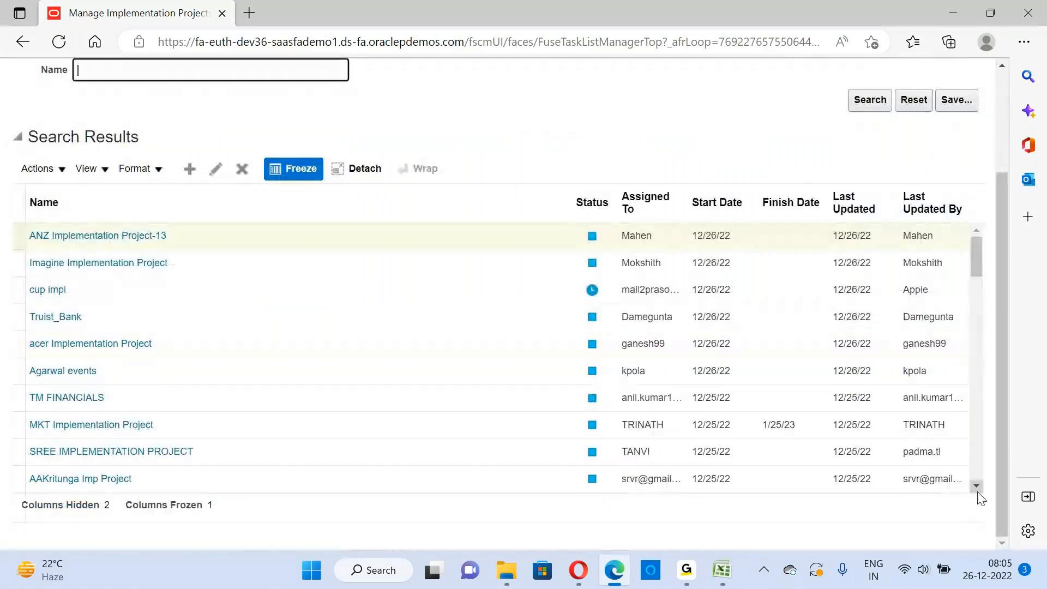
pyautogui.scroll(-1, 977, 487)
pyautogui.scroll(-2, 980, 498)
pyautogui.scroll(-1, 979, 494)
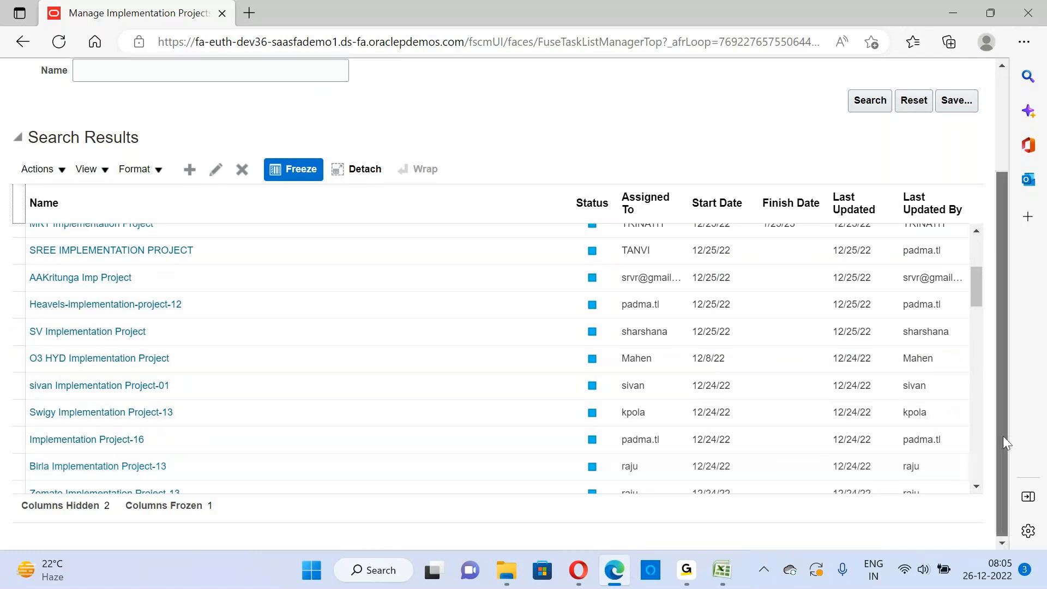
pyautogui.scroll(3, 1002, 436)
pyautogui.click(129, 208)
pyautogui.write('S')
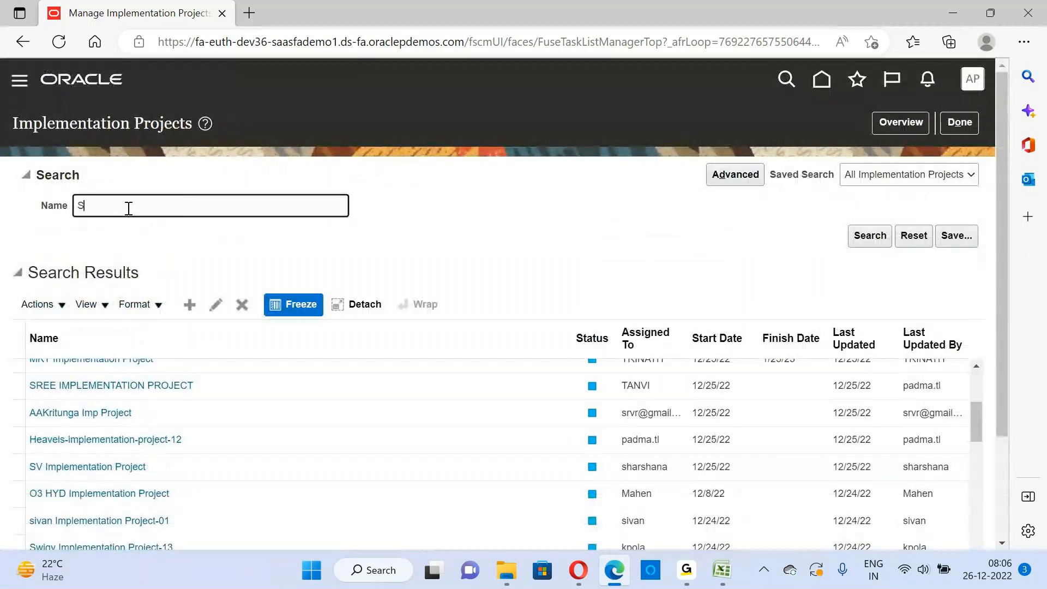
pyautogui.write('wiggy')
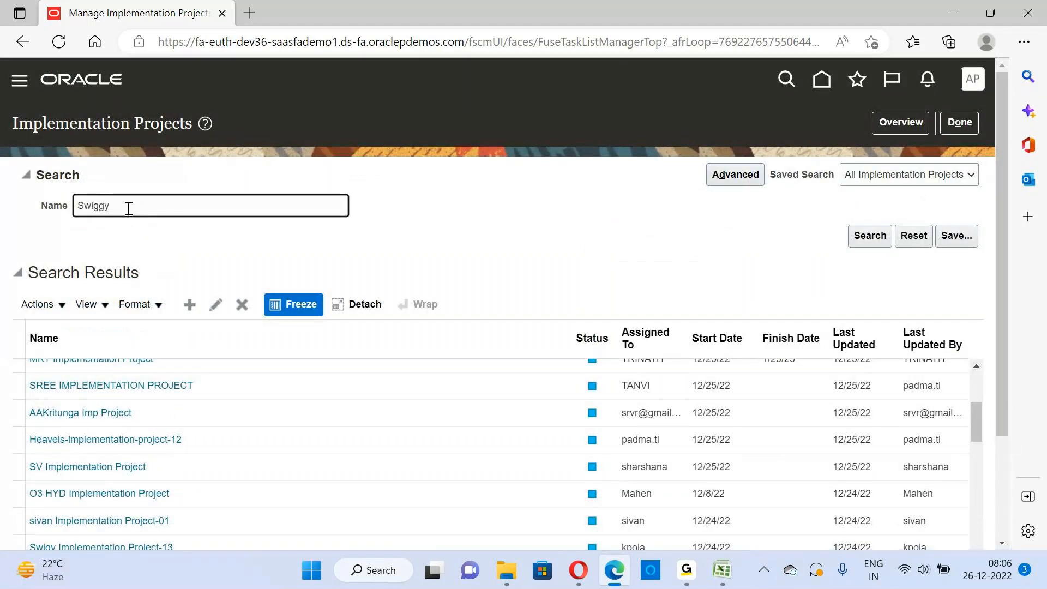
pyautogui.click(880, 238)
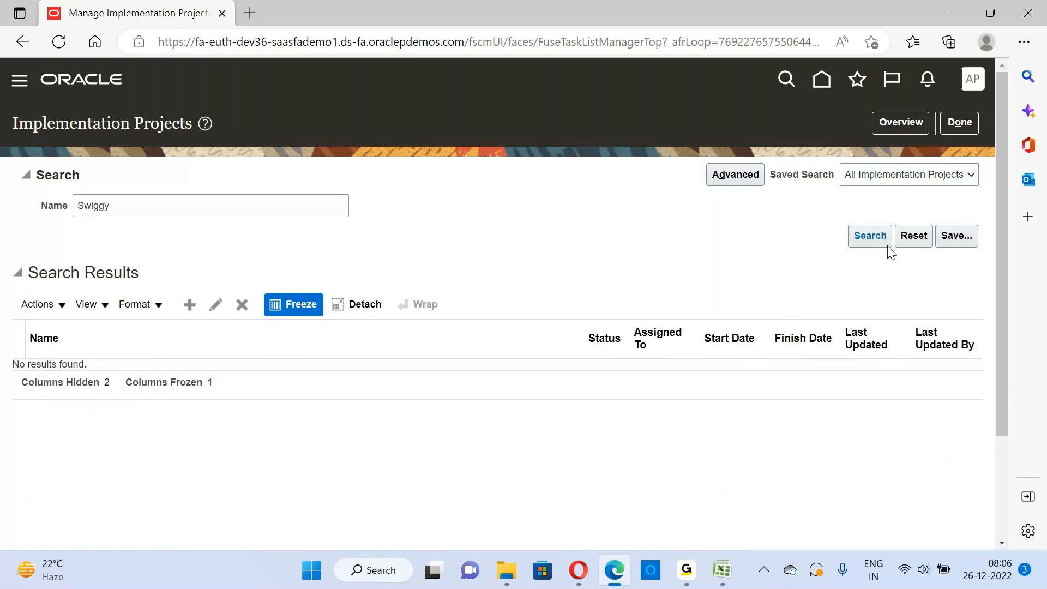
# Clear the project name criterion and rerun the search to list all implementation projects
pyautogui.moveTo(124, 210); pyautogui.dragTo(11, 217)
pyautogui.press('BackSpace')
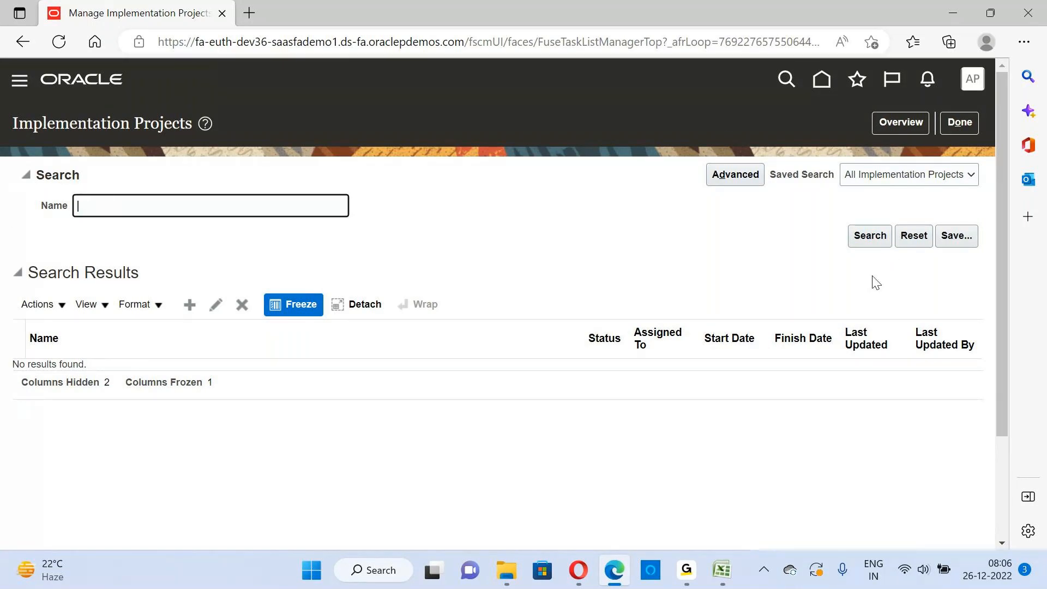
pyautogui.click(869, 234)
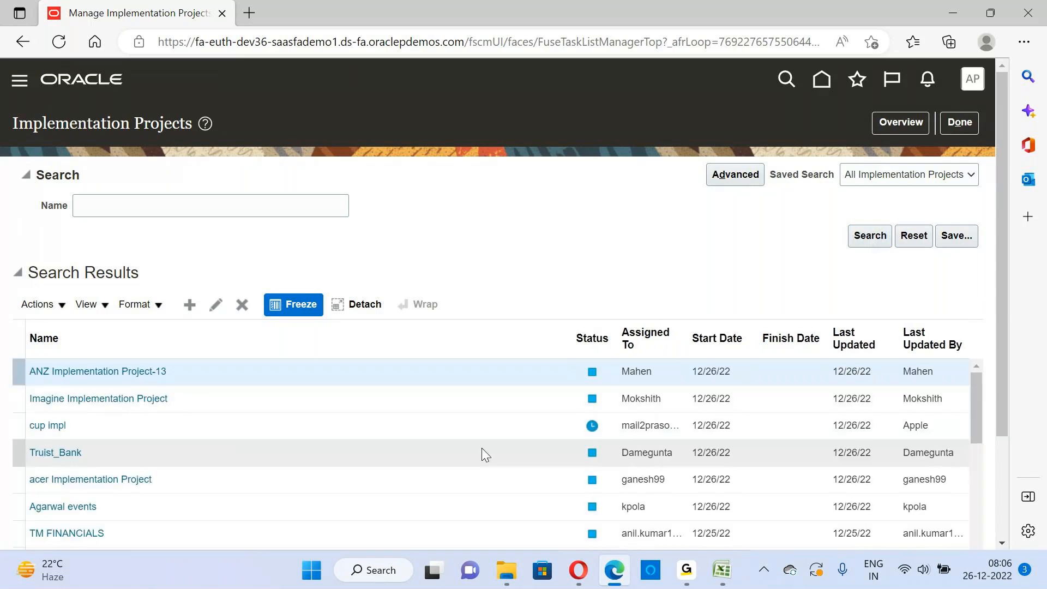
pyautogui.click(1003, 551)
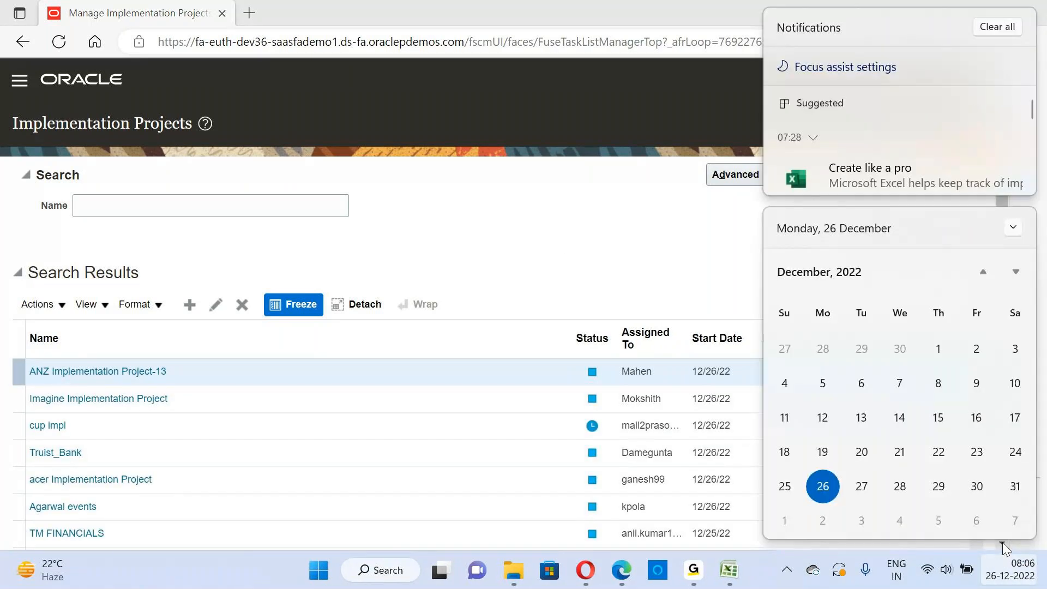
pyautogui.click(566, 258)
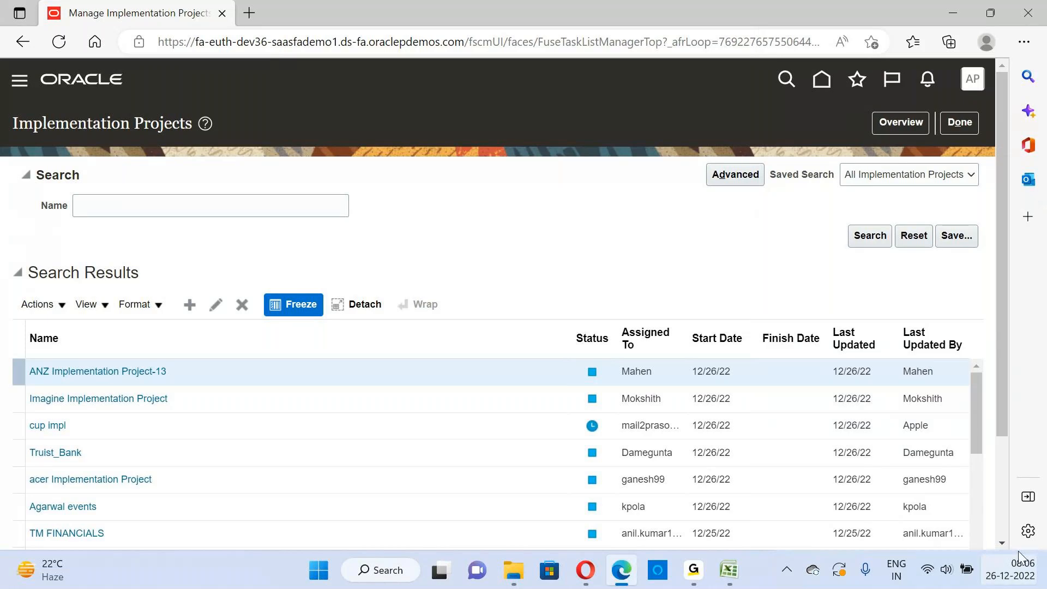
# Search the implementation projects by the name "Swigy" and open Swigy Implementation Project-13
pyautogui.scroll(-2, 972, 480)
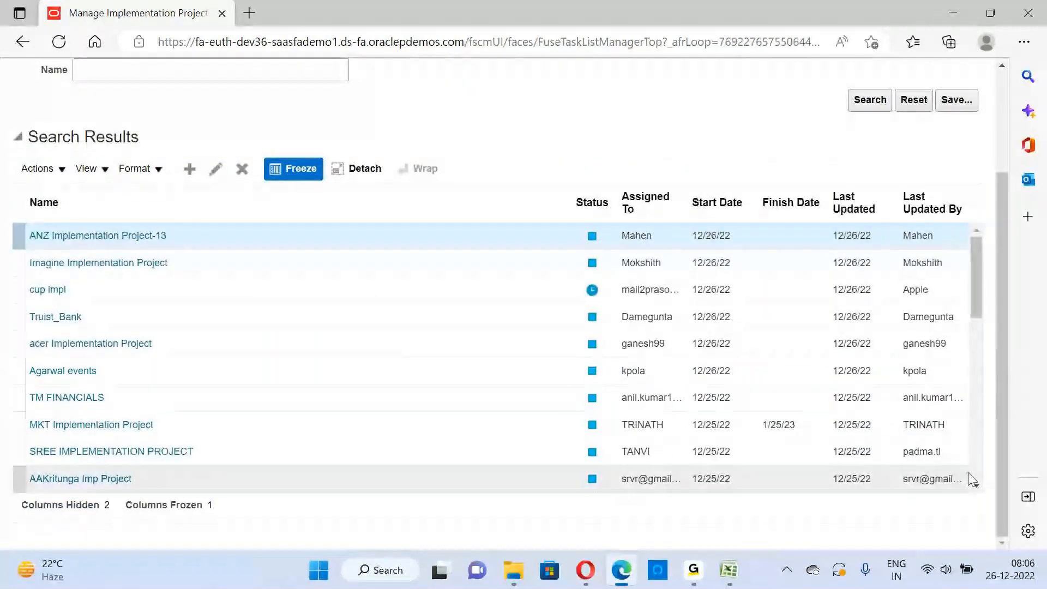
pyautogui.scroll(-5, 978, 488)
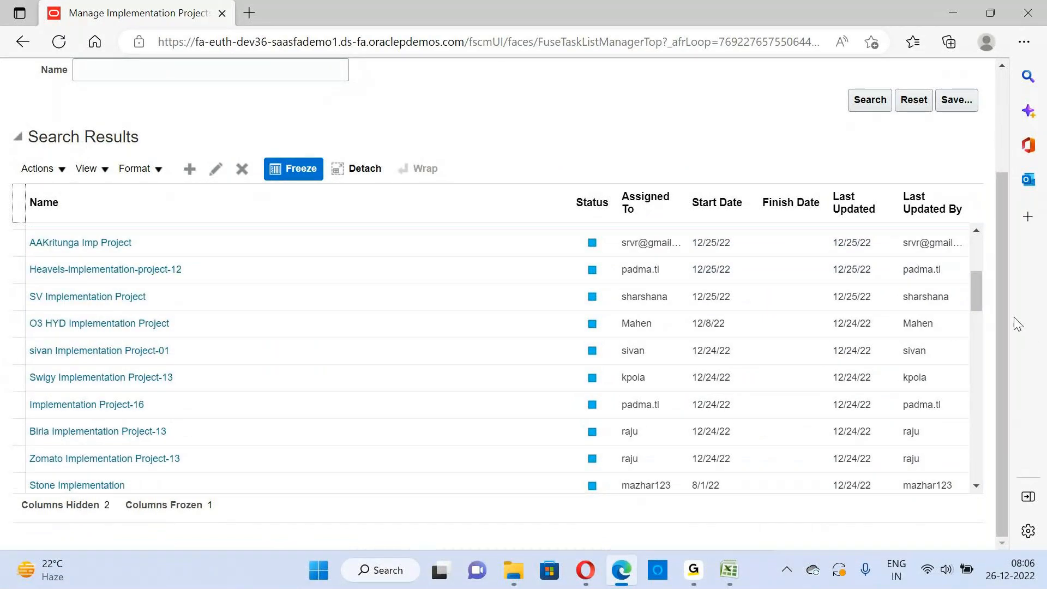
pyautogui.scroll(3, 998, 316)
pyautogui.click(117, 201)
pyautogui.write('Swigy')
pyautogui.click(883, 233)
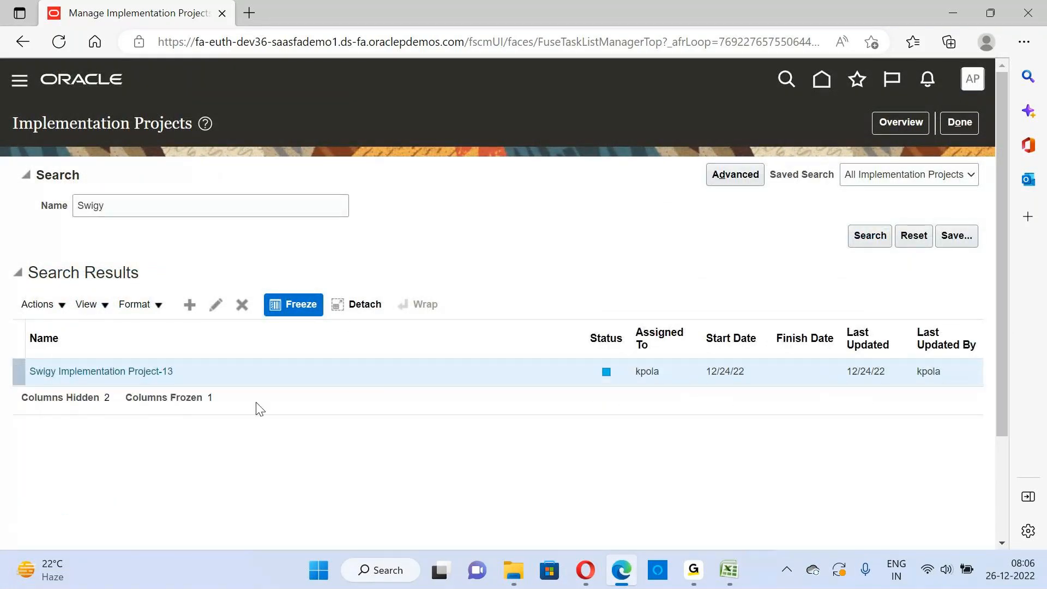
pyautogui.click(118, 374)
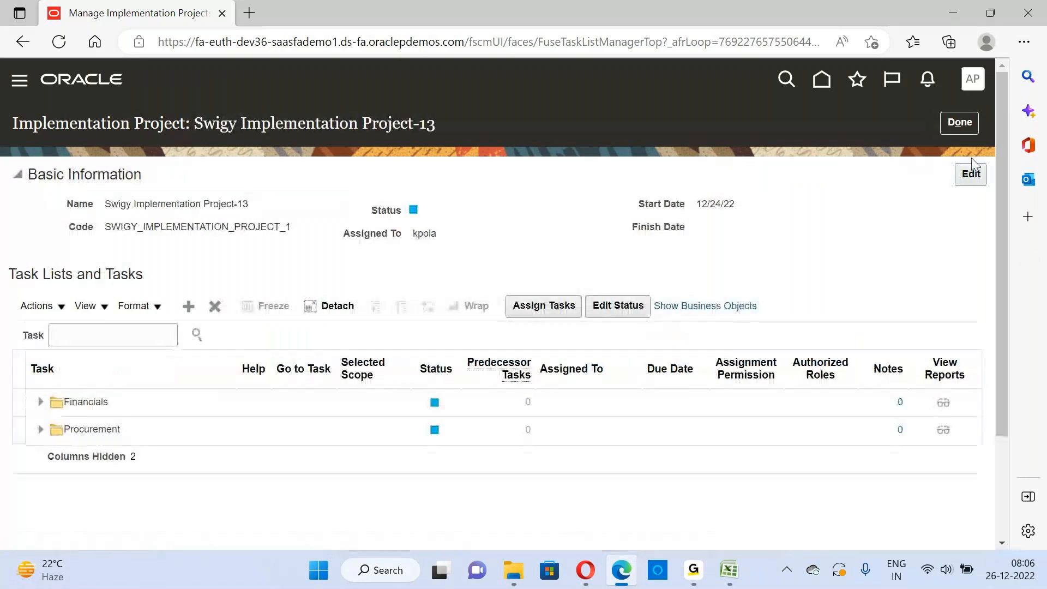
# Return from the Swigy project to the Implementation Projects page and search again with an empty name
pyautogui.click(970, 125)
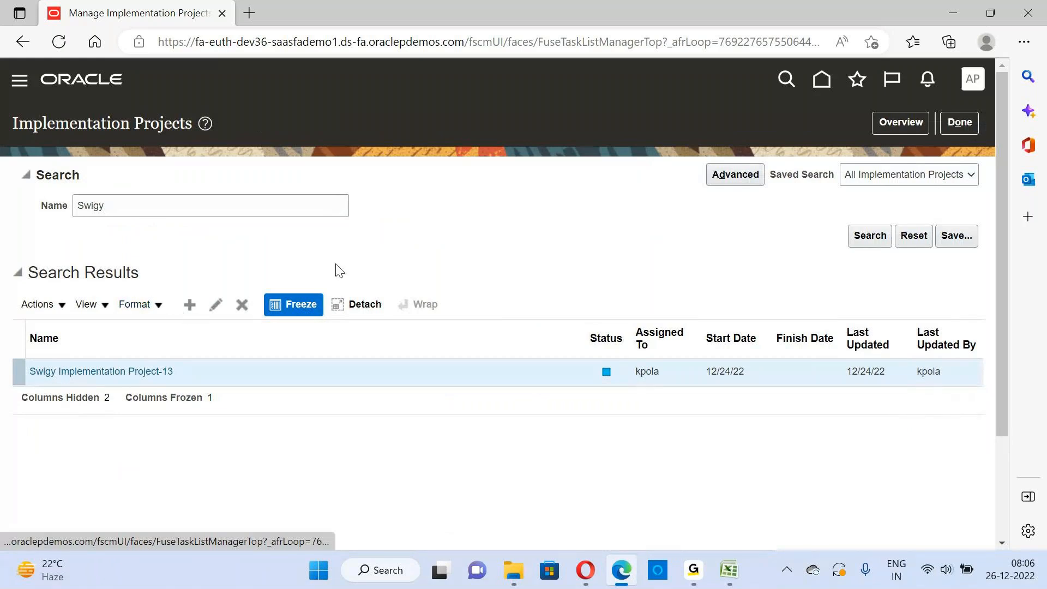
pyautogui.doubleClick(136, 205)
pyautogui.press('BackSpace')
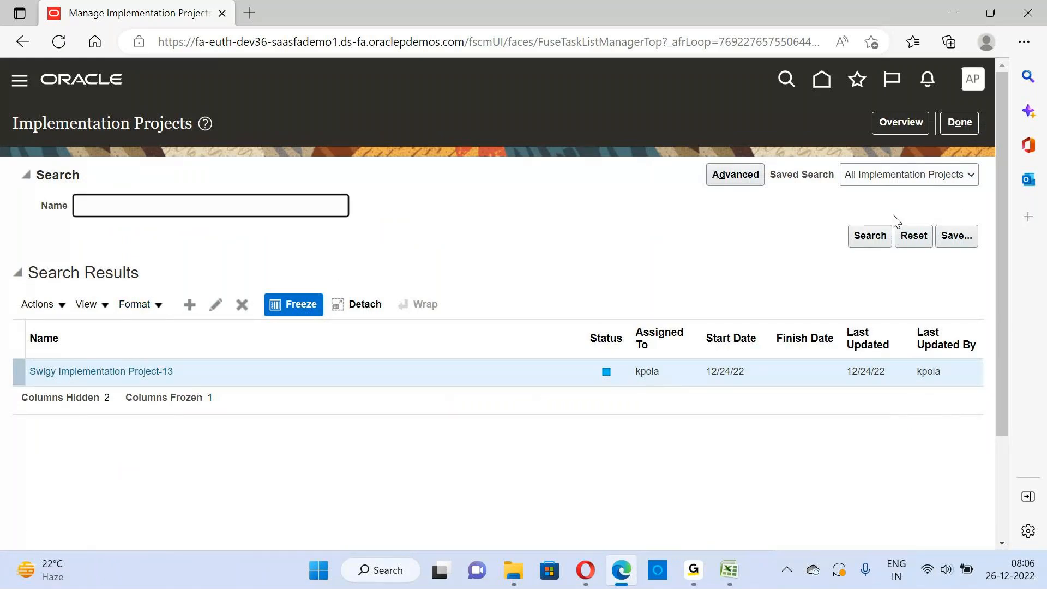
pyautogui.click(877, 237)
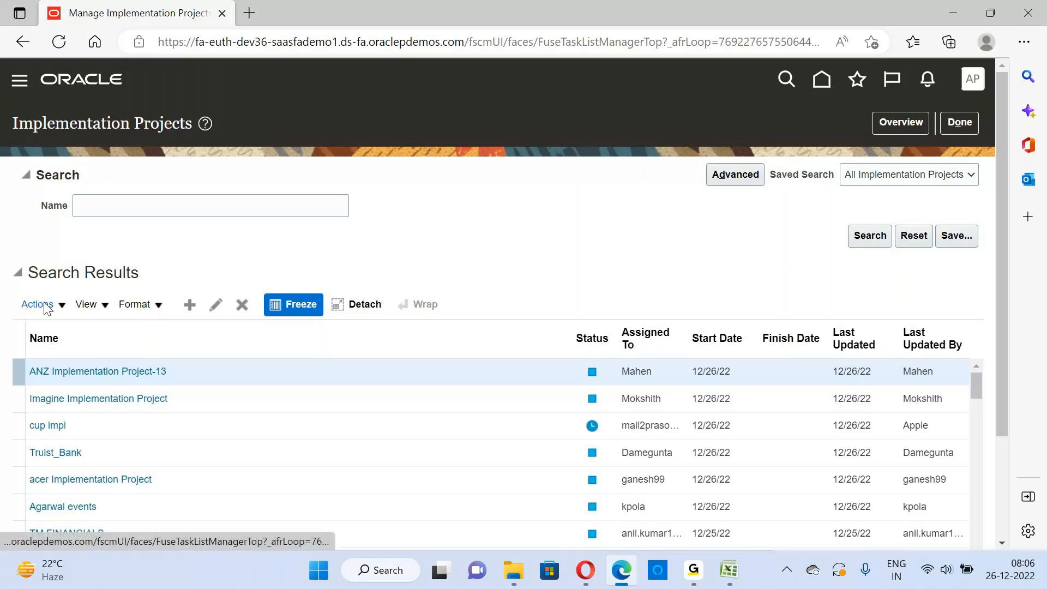
# Review the actions available for implementation projects, including the View Reports options, without choosing any
pyautogui.click(62, 308)
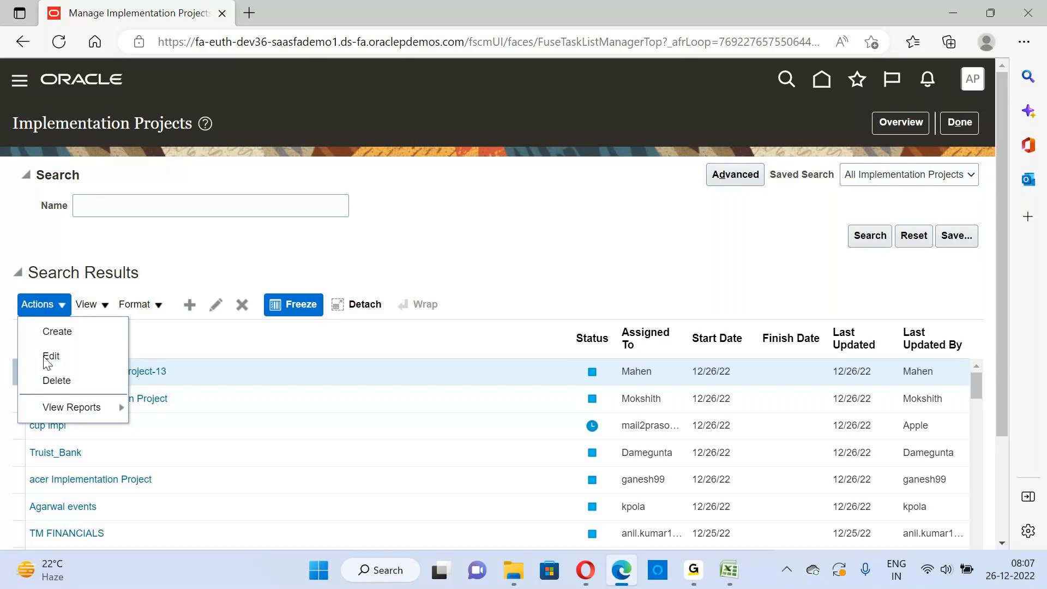
pyautogui.click(7, 377)
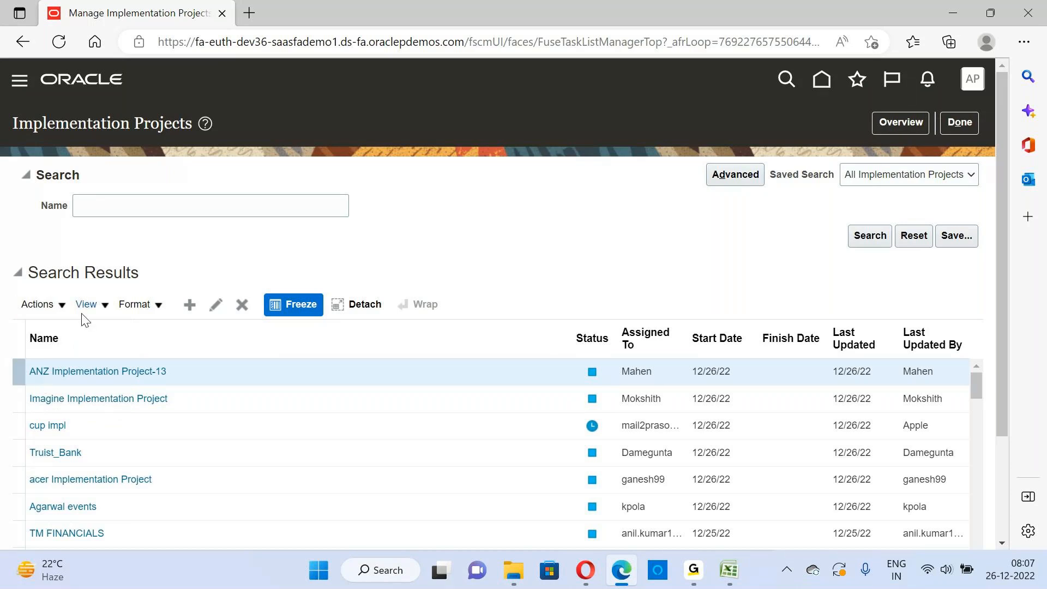
pyautogui.click(60, 306)
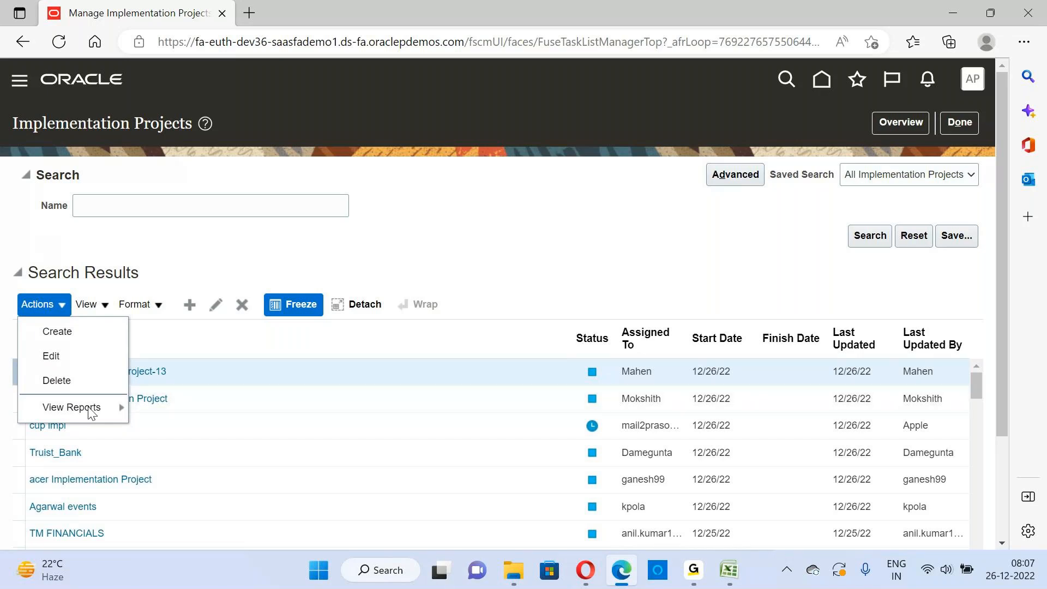
pyautogui.click(123, 404)
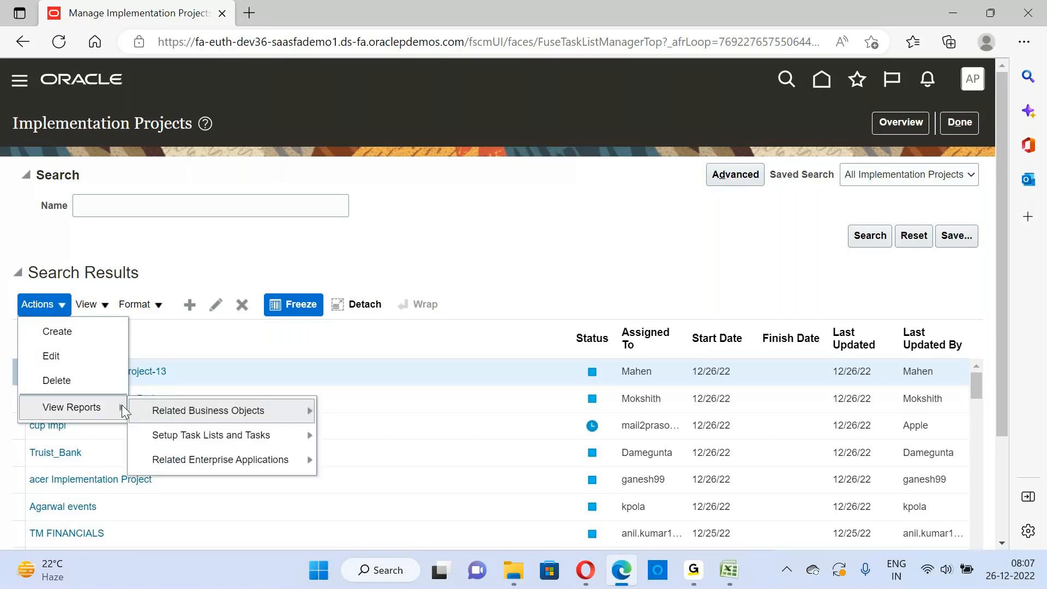
pyautogui.click(6, 350)
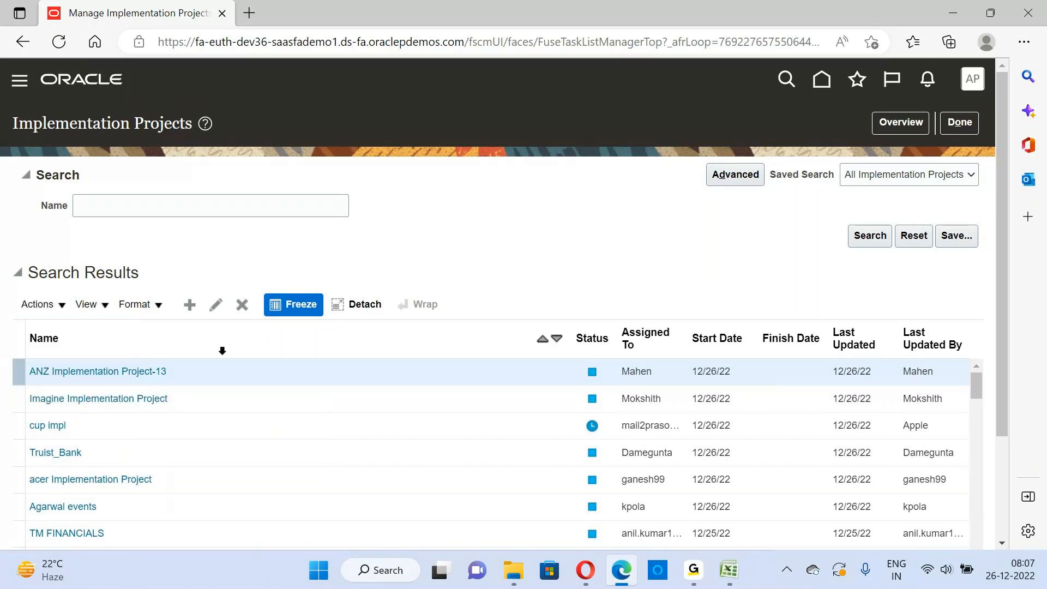
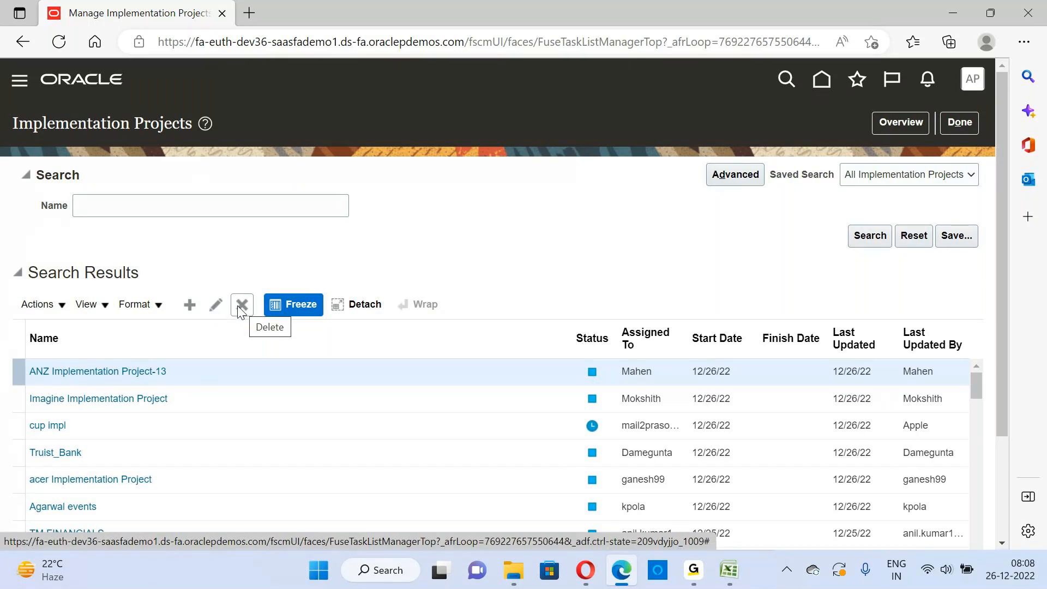
# Start creating a new implementation project and name it "Apple Financials Implementation"
pyautogui.click(189, 307)
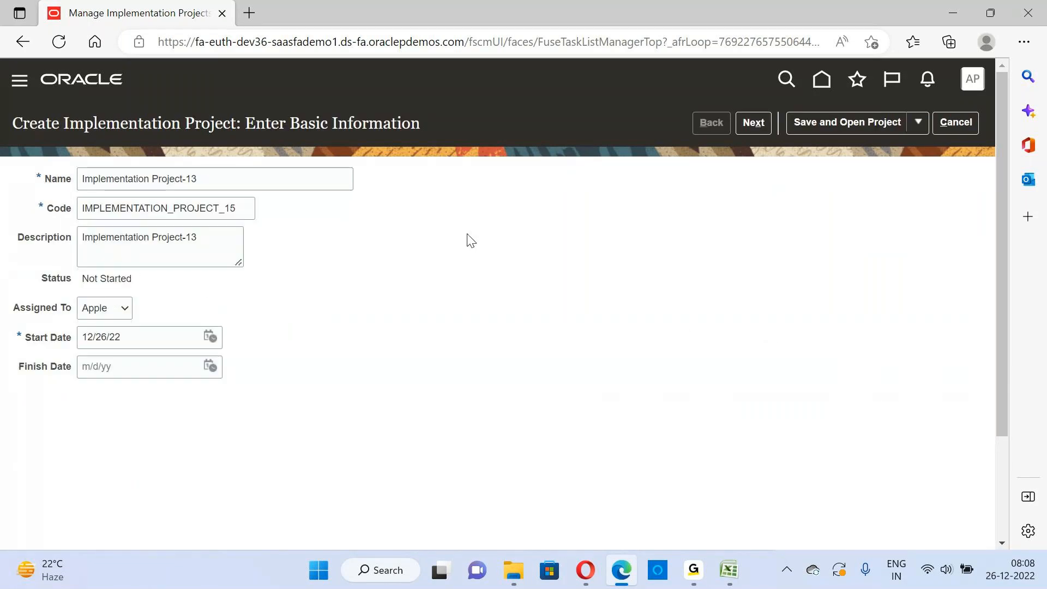
pyautogui.moveTo(198, 180); pyautogui.dragTo(76, 175)
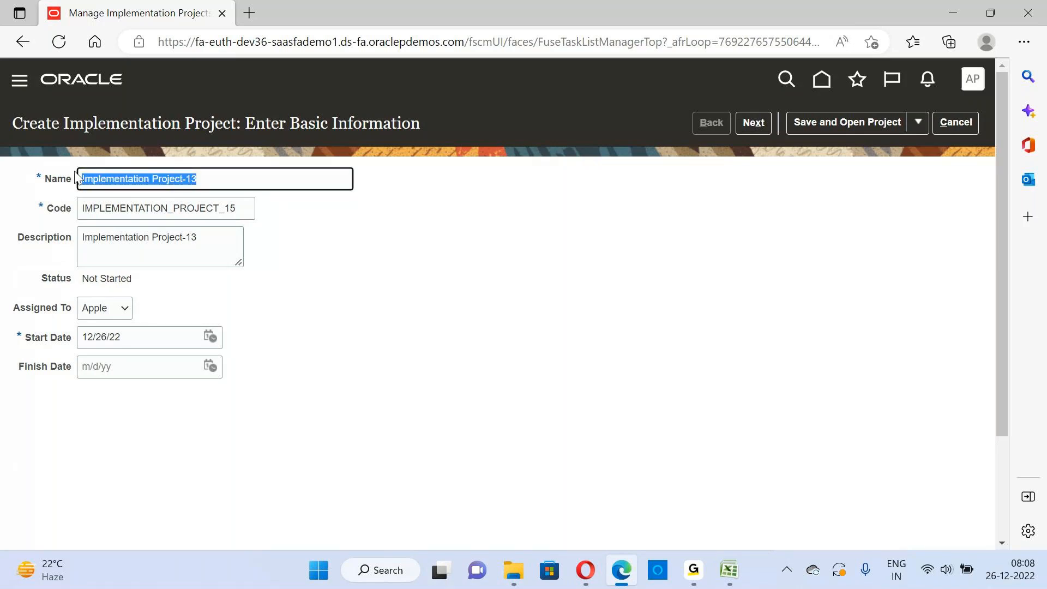
pyautogui.click(210, 180)
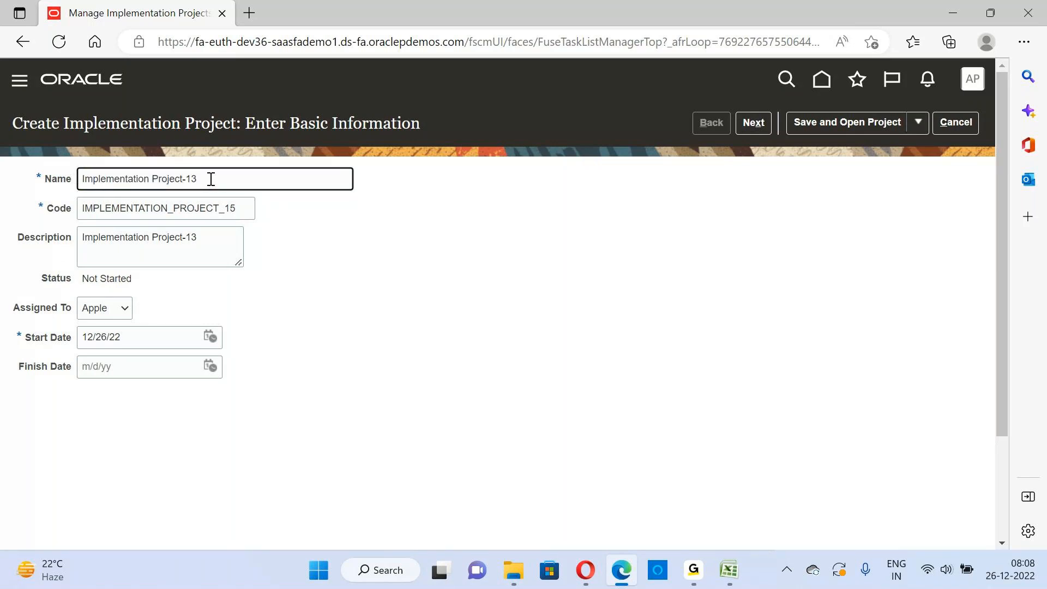
pyautogui.moveTo(211, 180); pyautogui.dragTo(82, 173)
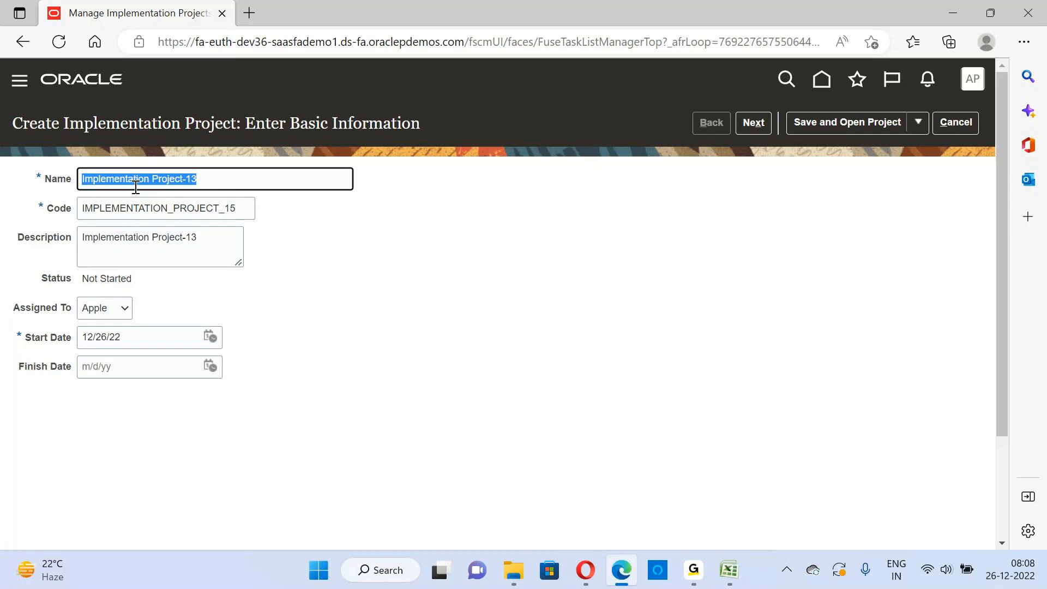
pyautogui.click(253, 192)
pyautogui.moveTo(208, 177); pyautogui.dragTo(46, 162)
pyautogui.write('A')
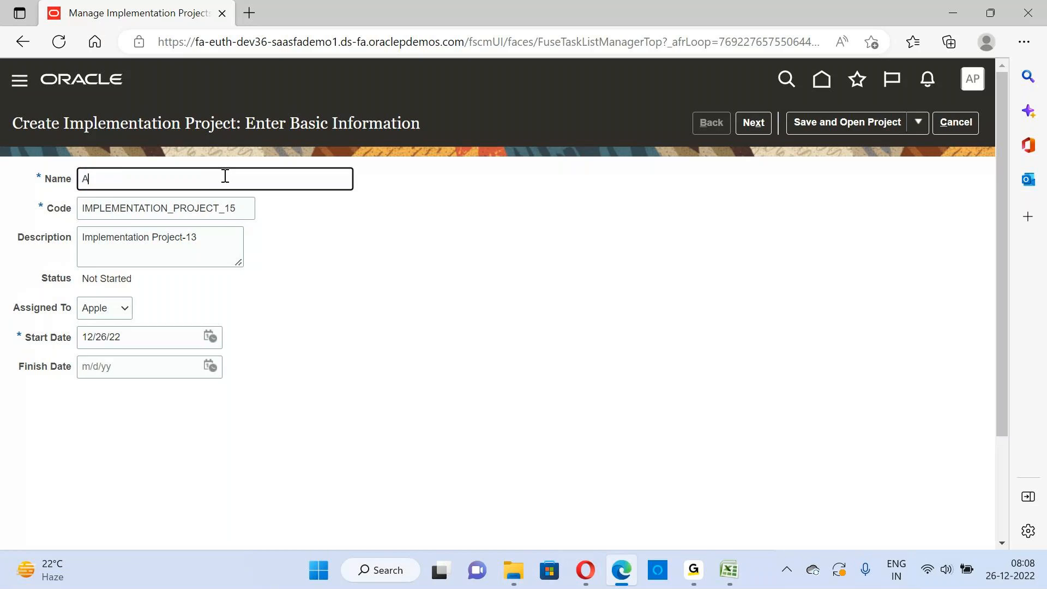
pyautogui.write('pple Financials Implemenat')
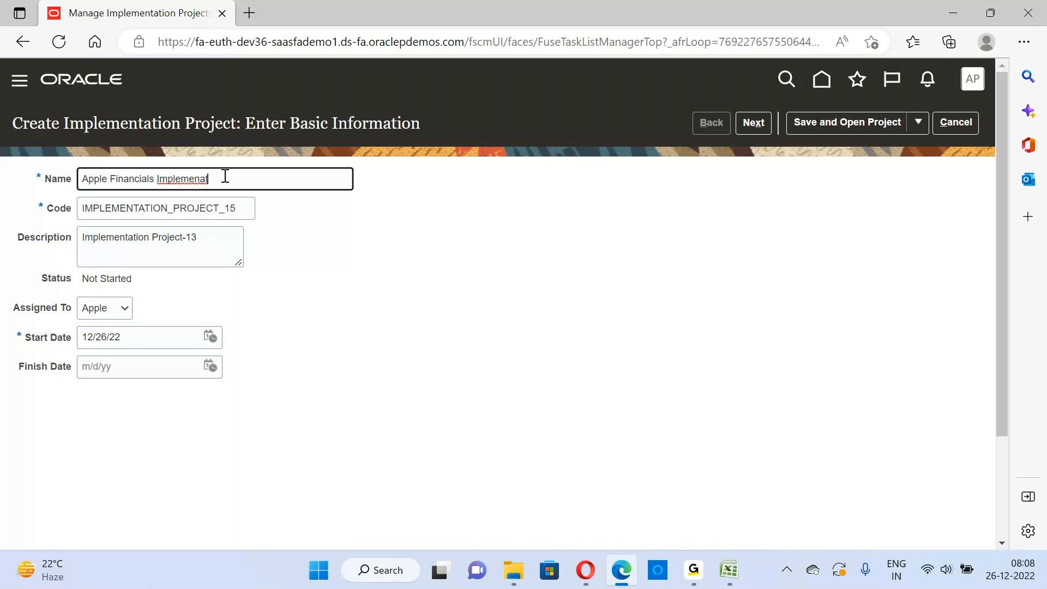
pyautogui.press('BackSpace')
pyautogui.press('BackSpace')
pyautogui.write('tation')
pyautogui.press('Tab')
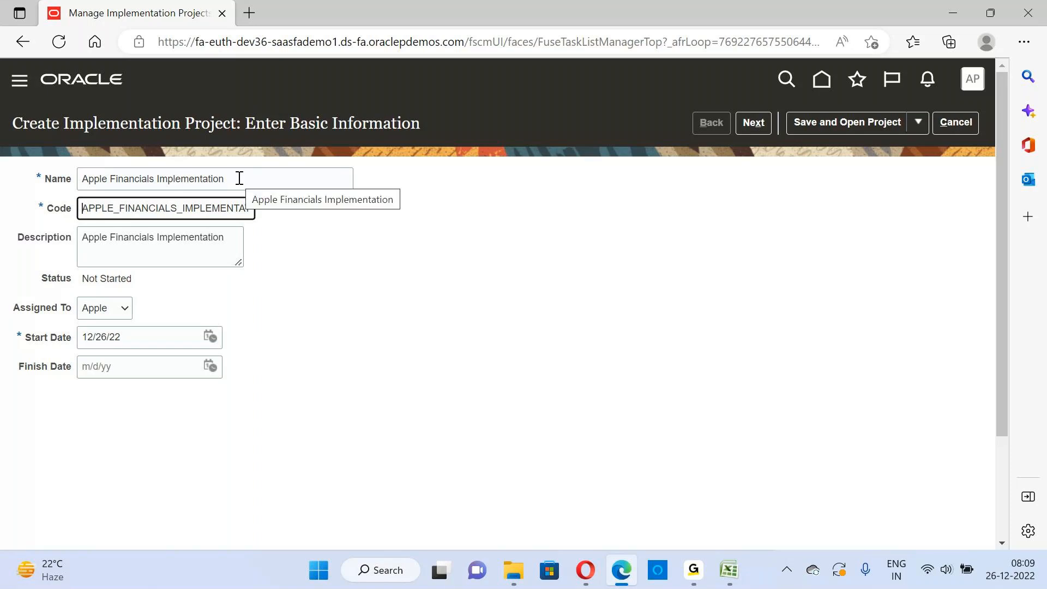
# Replace the project description with "Financials Implementation Project for Apple"
pyautogui.moveTo(239, 179); pyautogui.dragTo(59, 178)
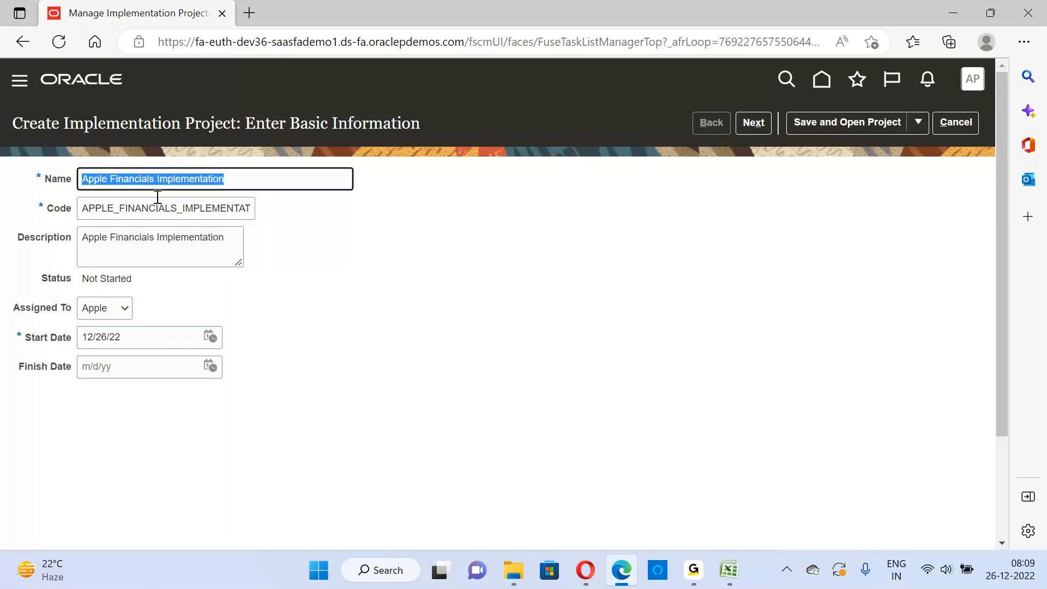
pyautogui.moveTo(79, 211); pyautogui.dragTo(254, 204)
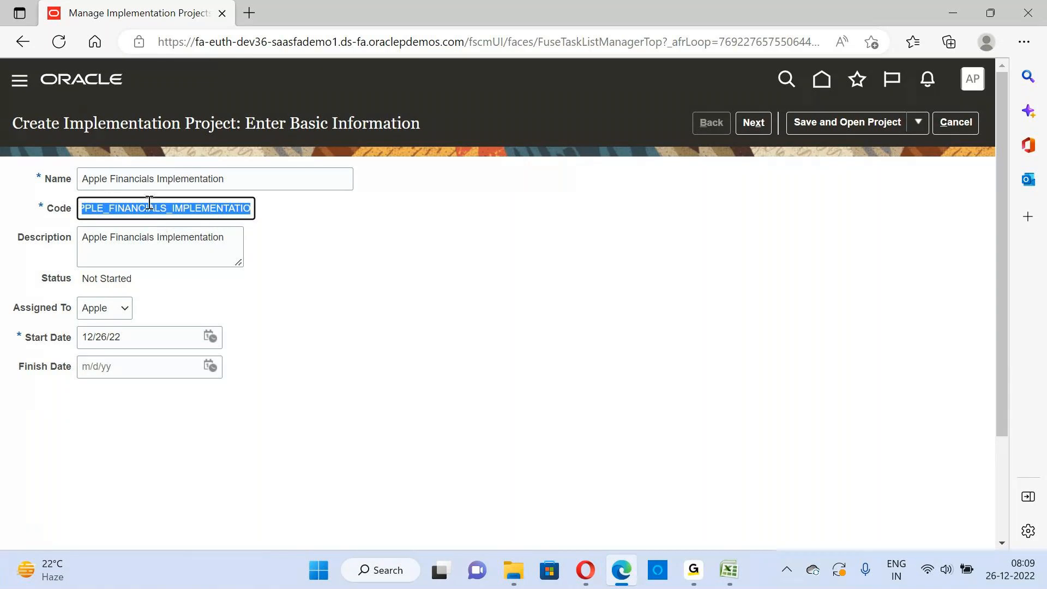
pyautogui.click(226, 243)
pyautogui.moveTo(225, 243); pyautogui.dragTo(47, 251)
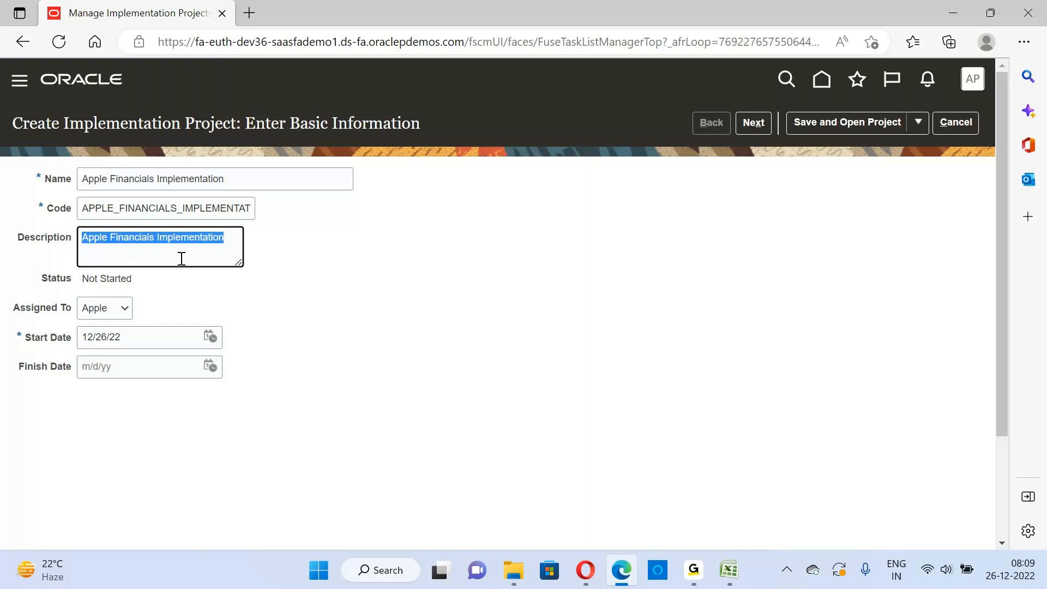
pyautogui.press('Delete')
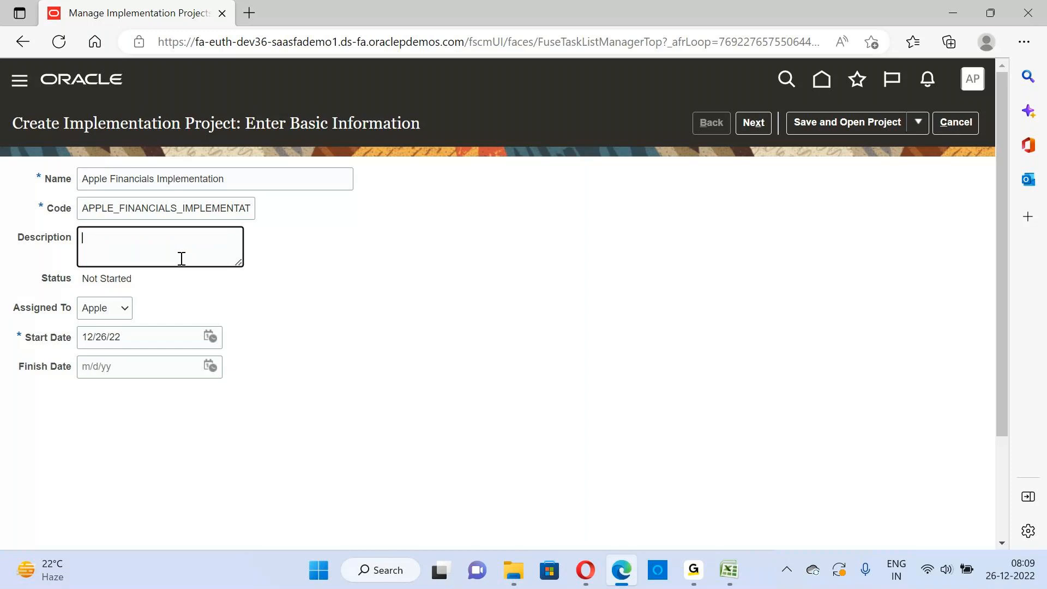
pyautogui.write('Implementation Project')
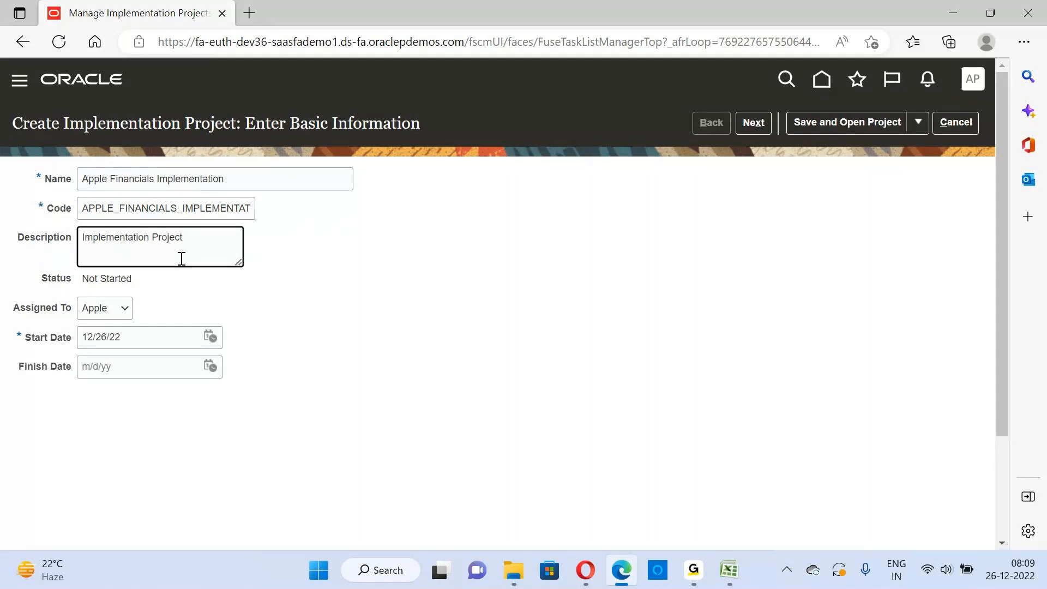
pyautogui.click(80, 236)
pyautogui.write('Financial')
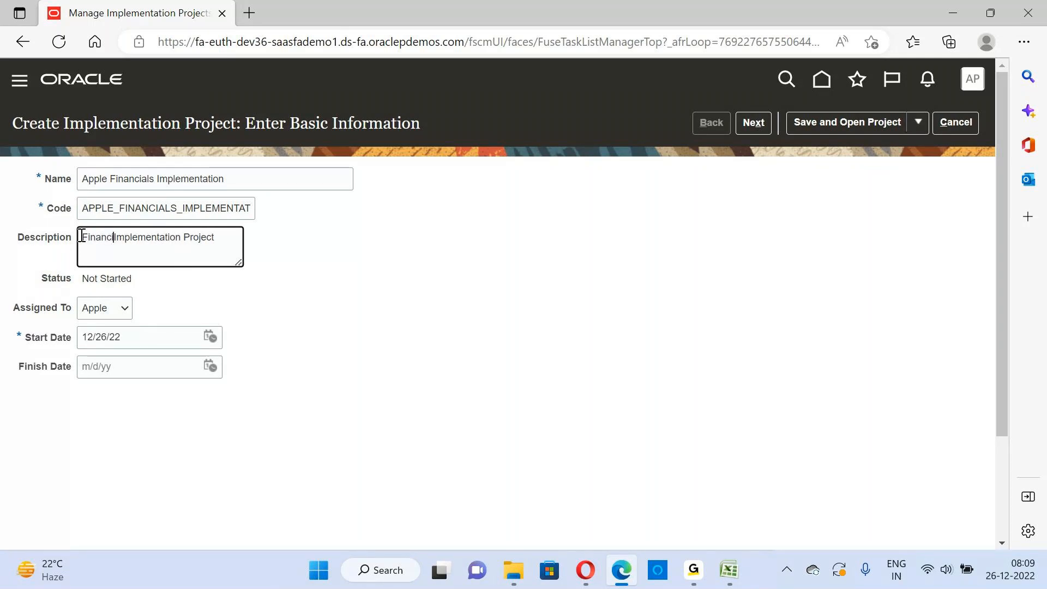
pyautogui.write('s')
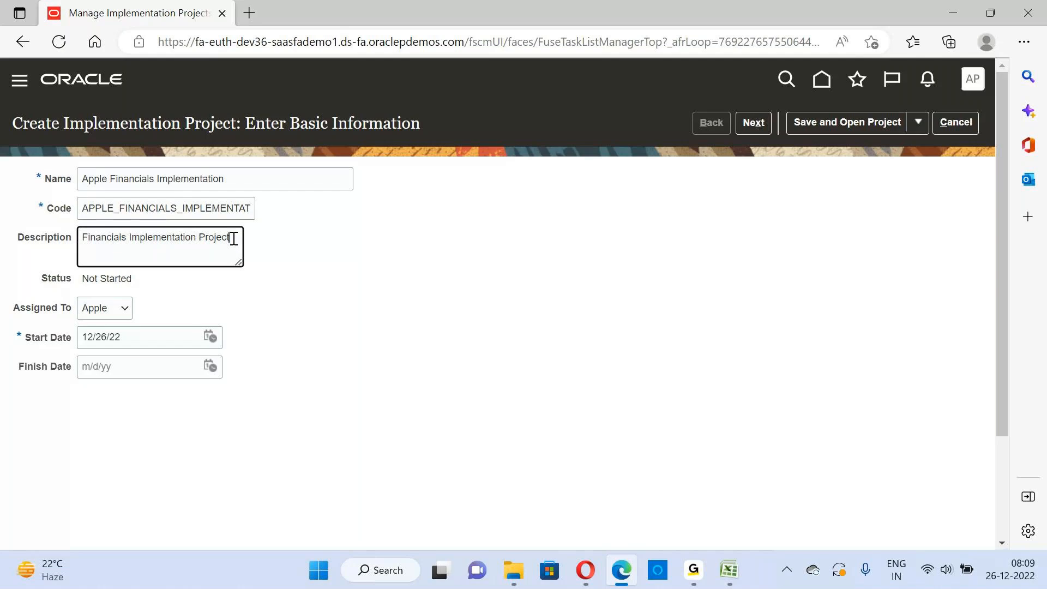
pyautogui.click(233, 238)
pyautogui.write('for Apple')
pyautogui.press('Tab')
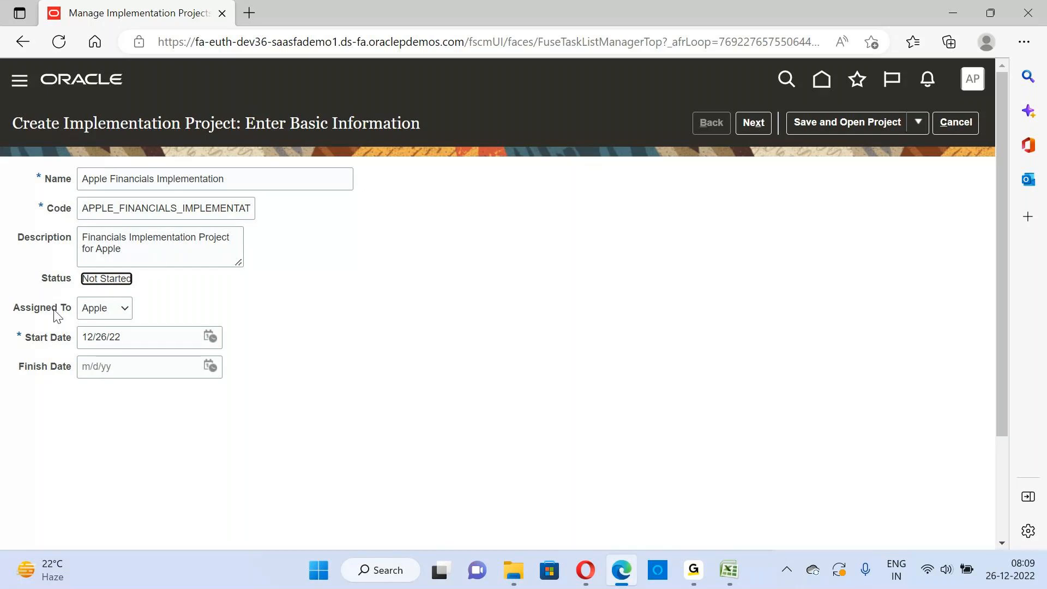
# Review the Assigned To choices and open the user search, closing it without selecting anyone
pyautogui.press('Tab')
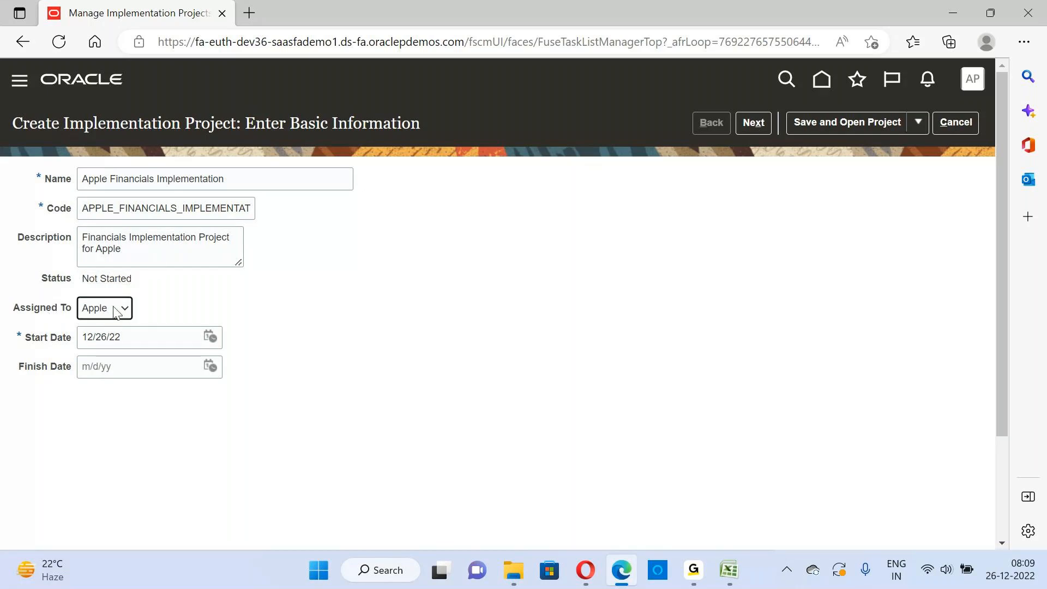
pyautogui.click(116, 311)
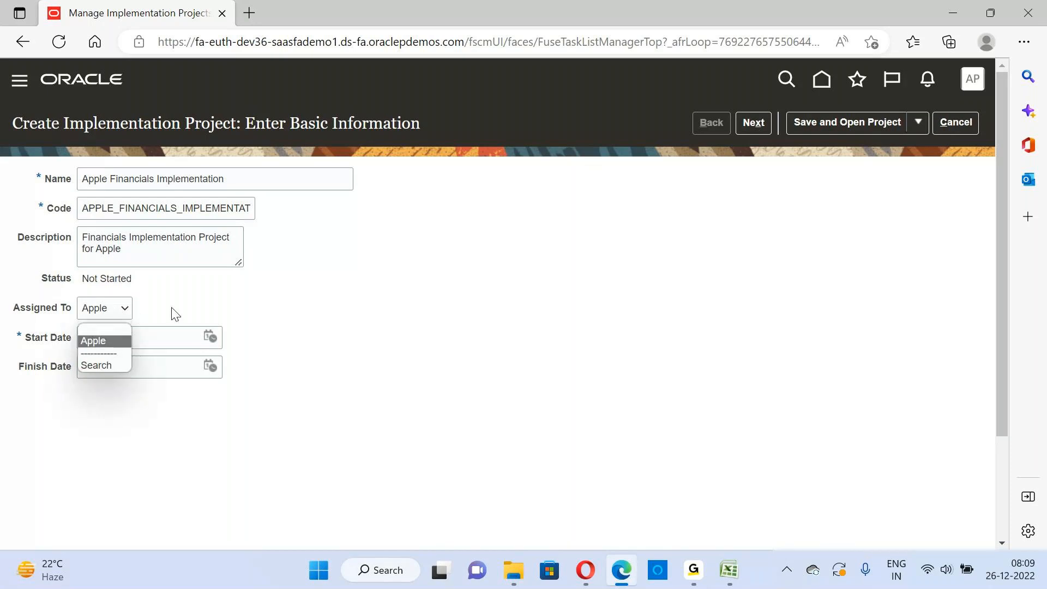
pyautogui.click(333, 321)
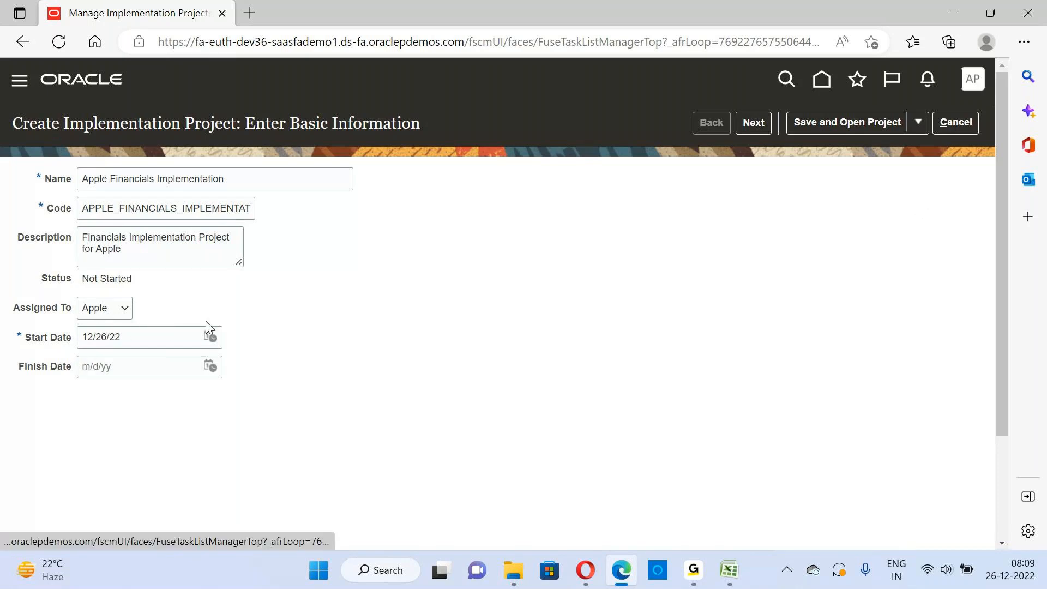
pyautogui.click(124, 310)
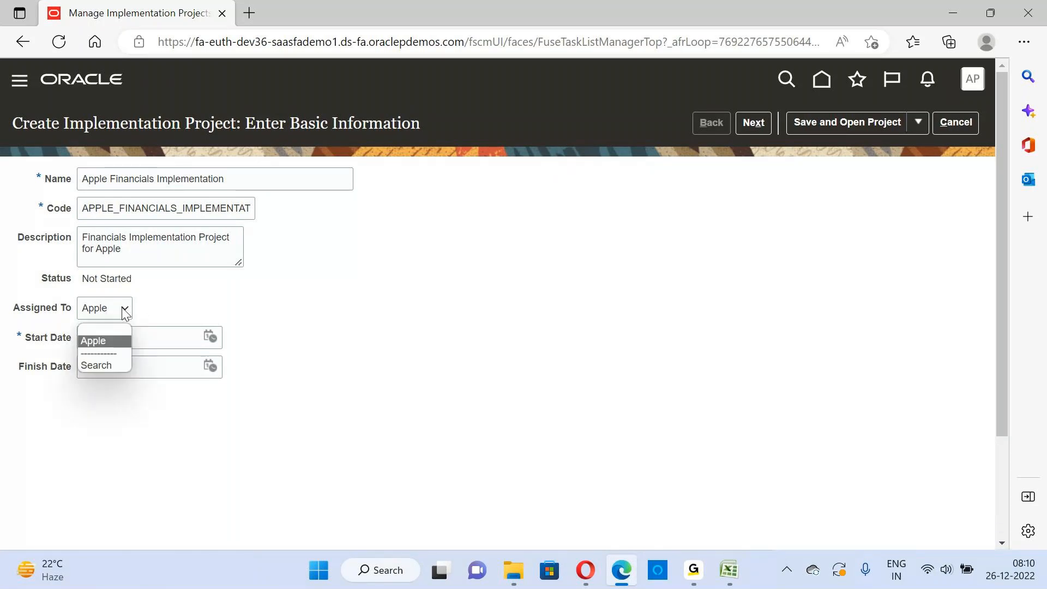
pyautogui.click(109, 365)
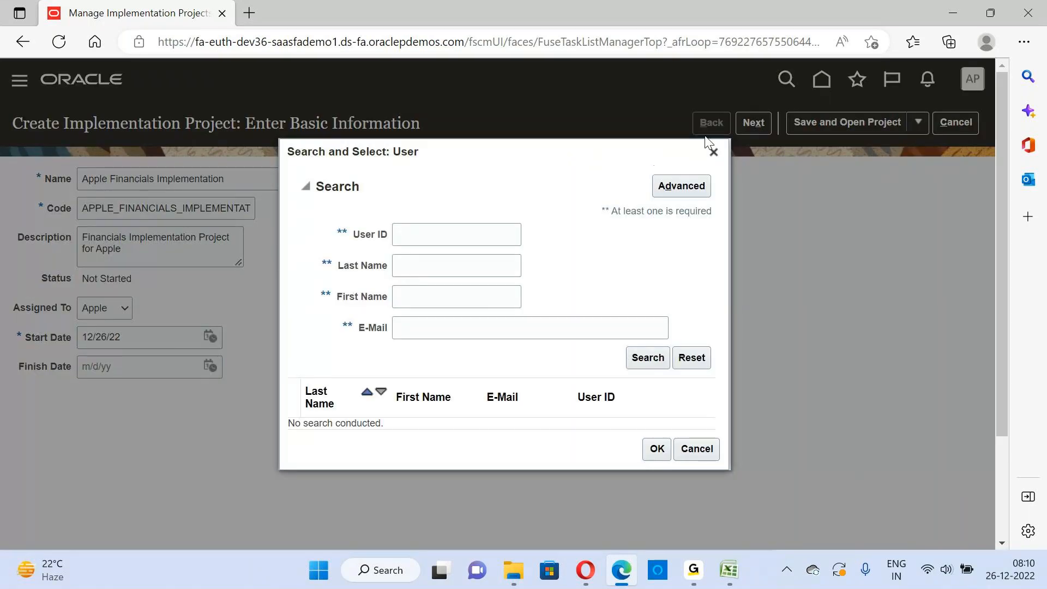
pyautogui.click(713, 152)
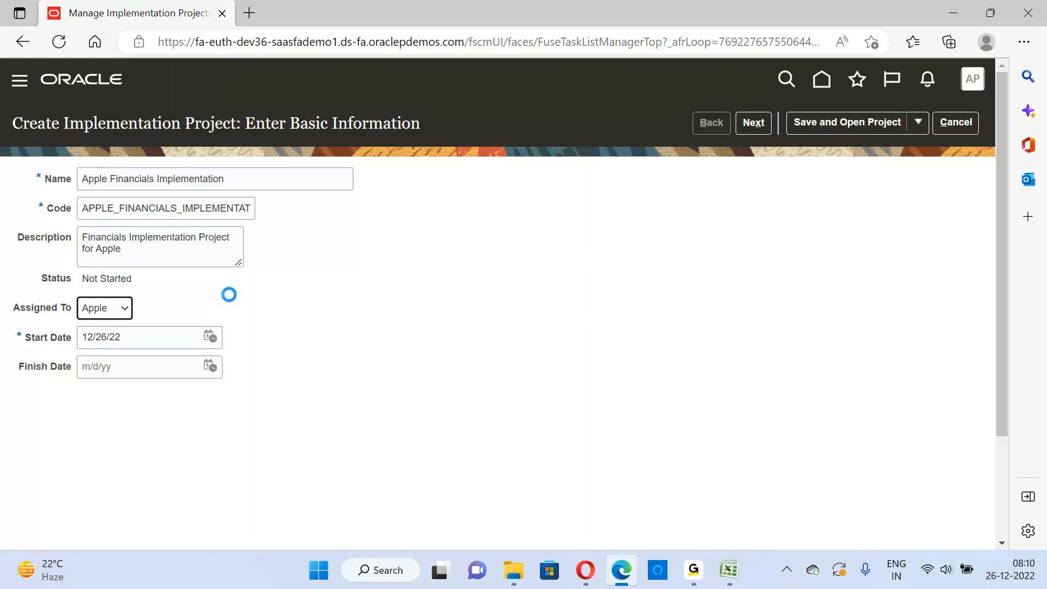
# Browse the full user list for the project assignee and assign the second listed user
pyautogui.click(126, 309)
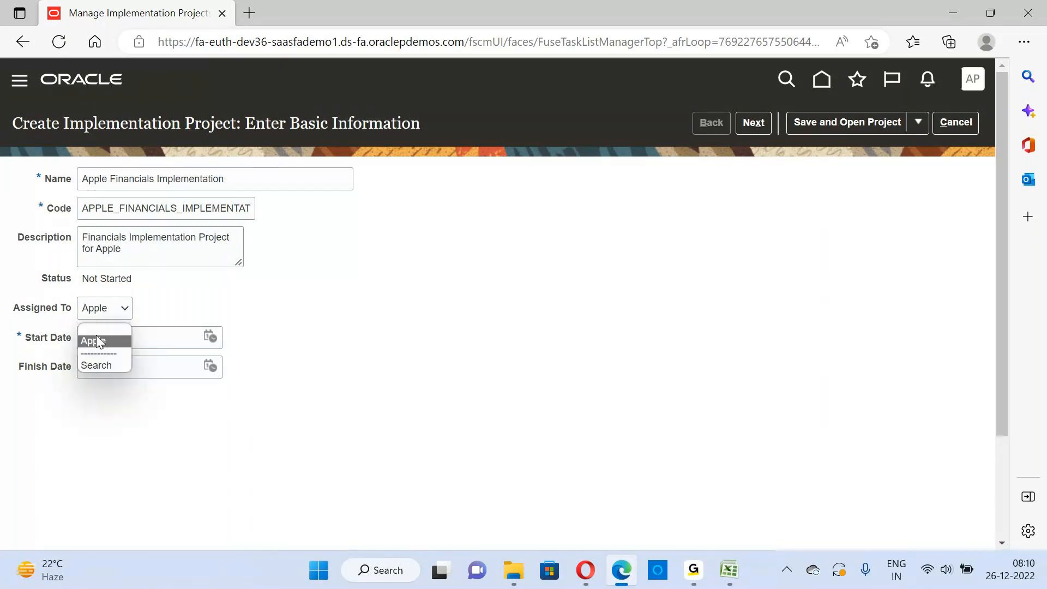
pyautogui.click(107, 363)
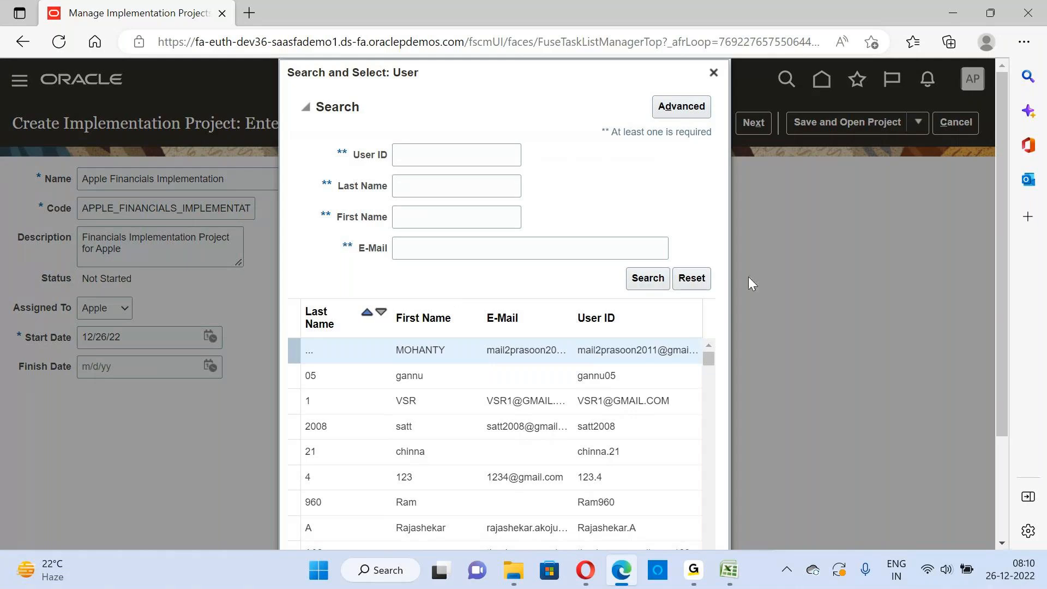
pyautogui.moveTo(709, 357); pyautogui.dragTo(714, 389)
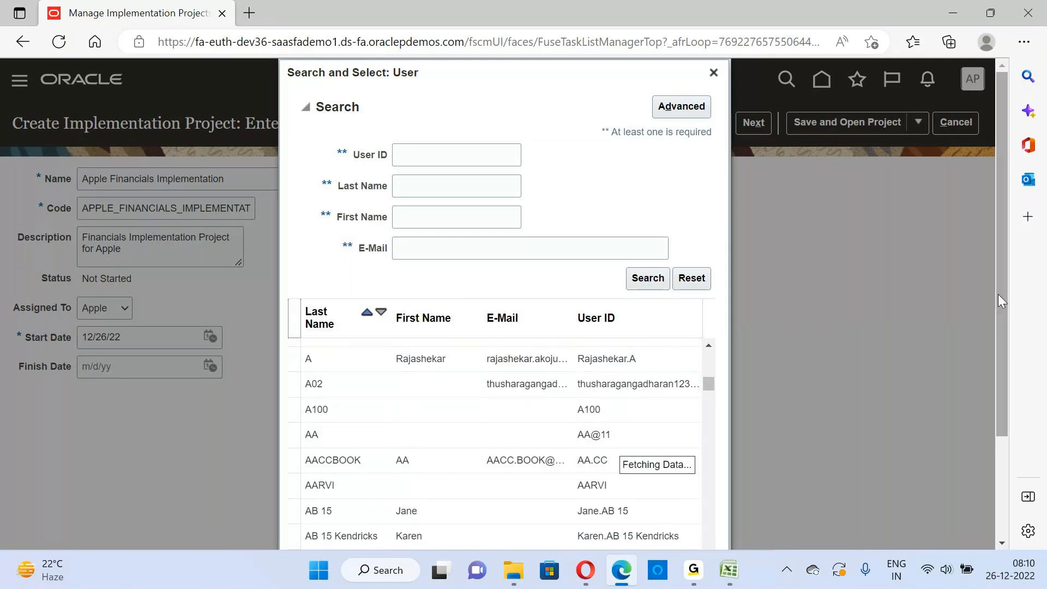
pyautogui.scroll(-3, 999, 293)
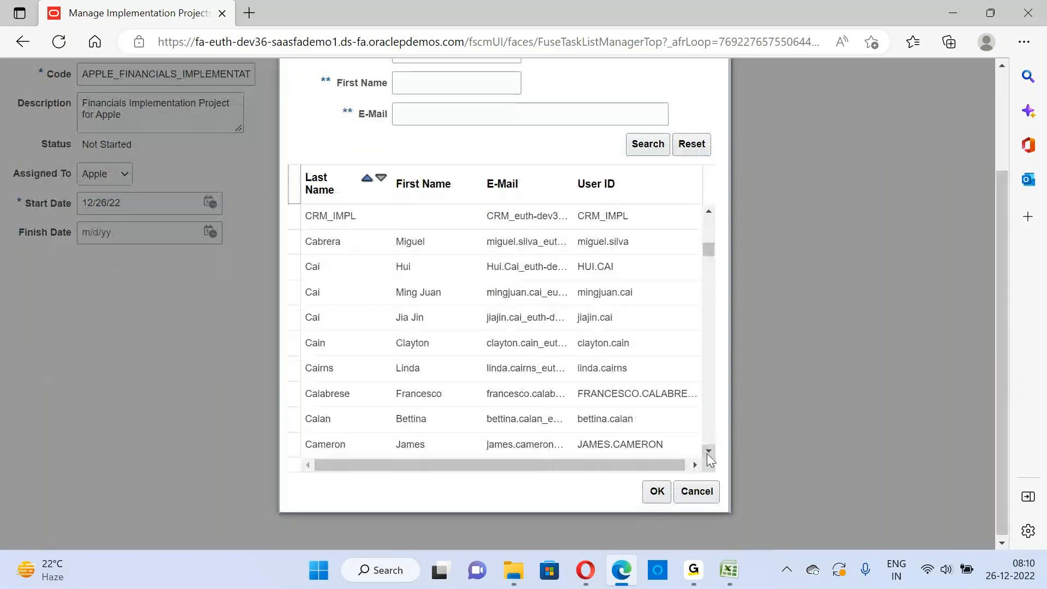
pyautogui.click(709, 451)
pyautogui.click(708, 454)
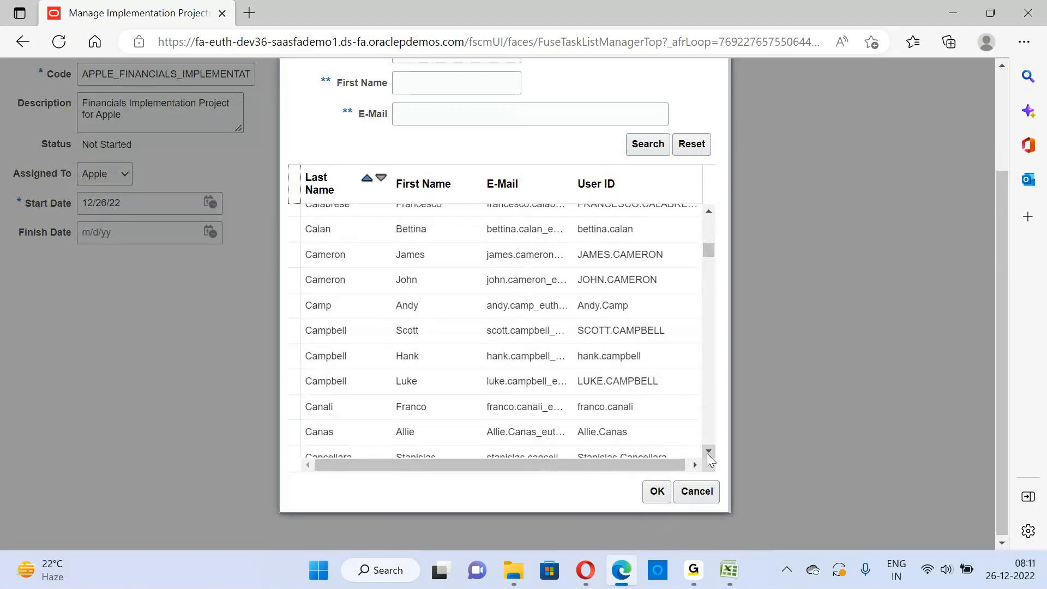
pyautogui.moveTo(709, 254); pyautogui.dragTo(712, 197)
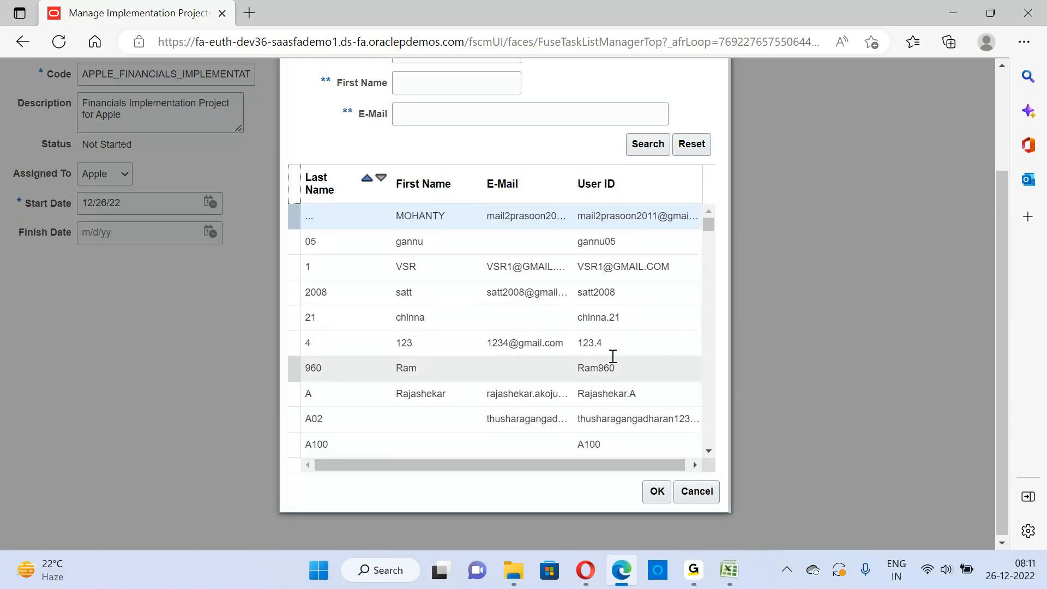
pyautogui.click(367, 243)
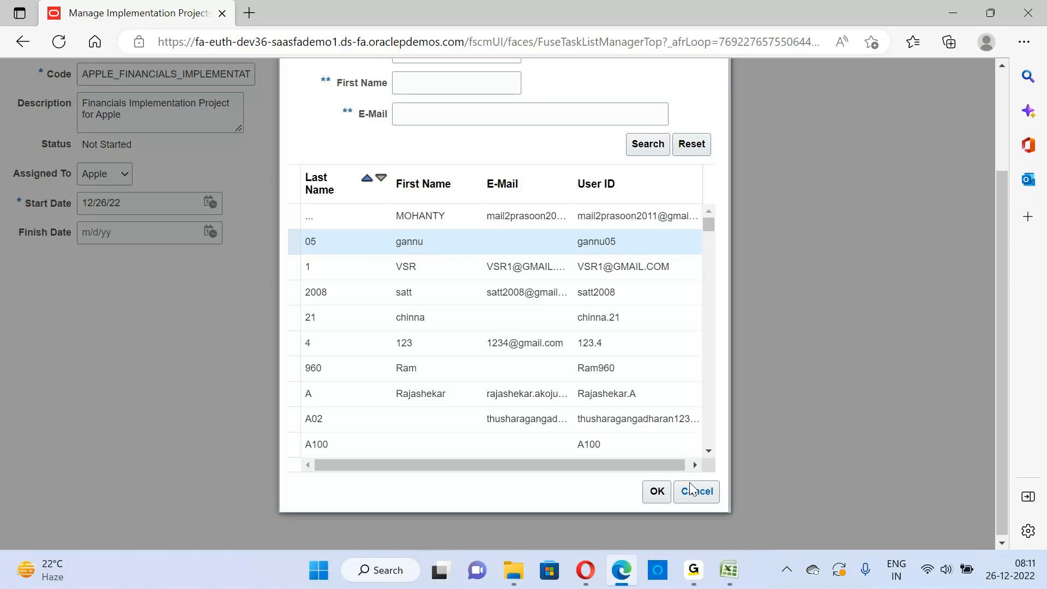
pyautogui.click(657, 491)
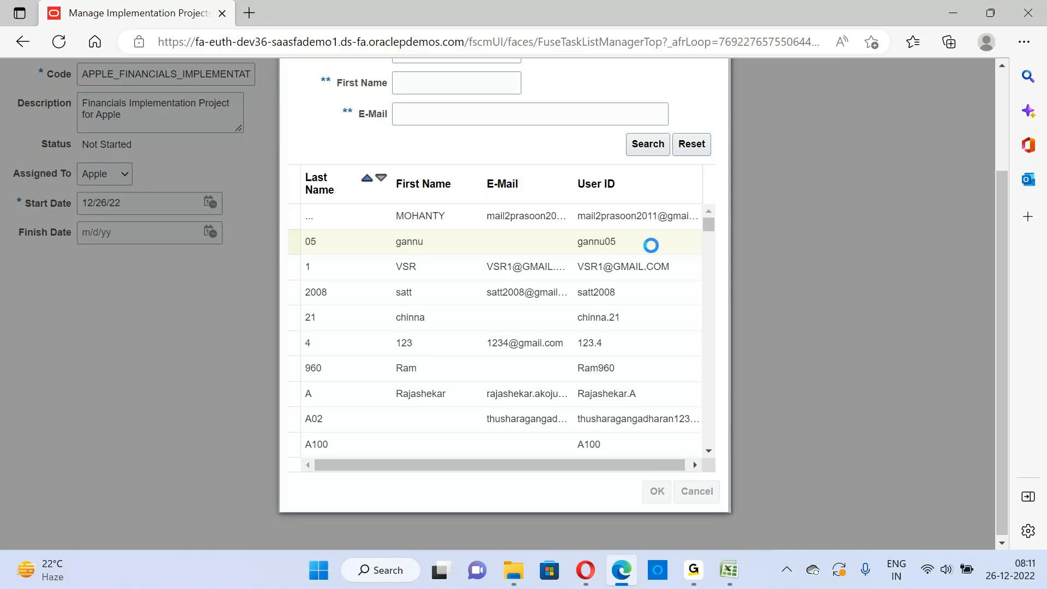
# Search for the user ID "Apple" and assign the implementation project to that user
pyautogui.moveTo(1001, 304); pyautogui.dragTo(999, 228)
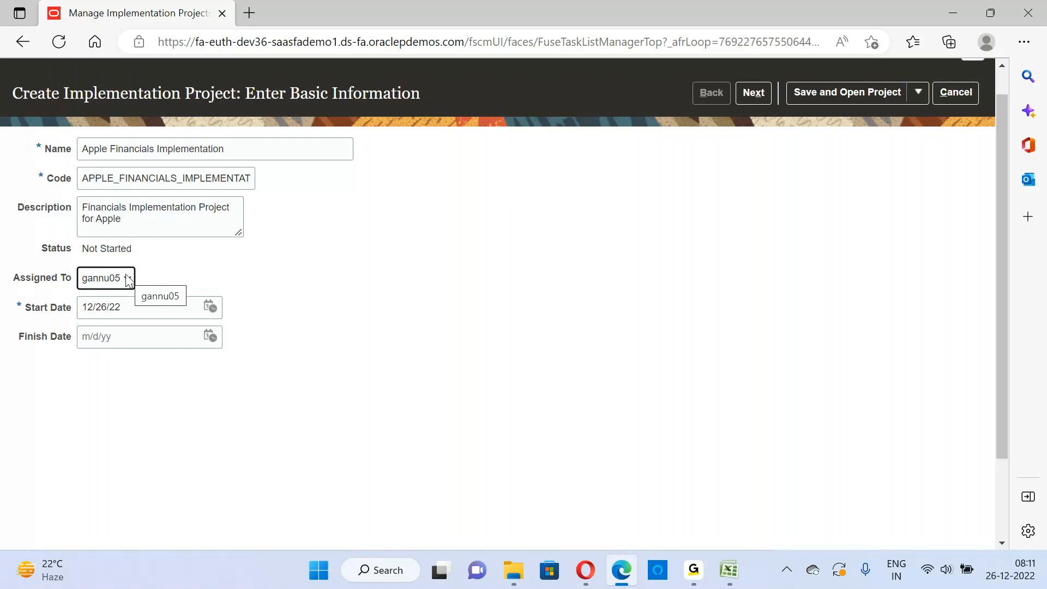
pyautogui.click(126, 275)
pyautogui.click(113, 333)
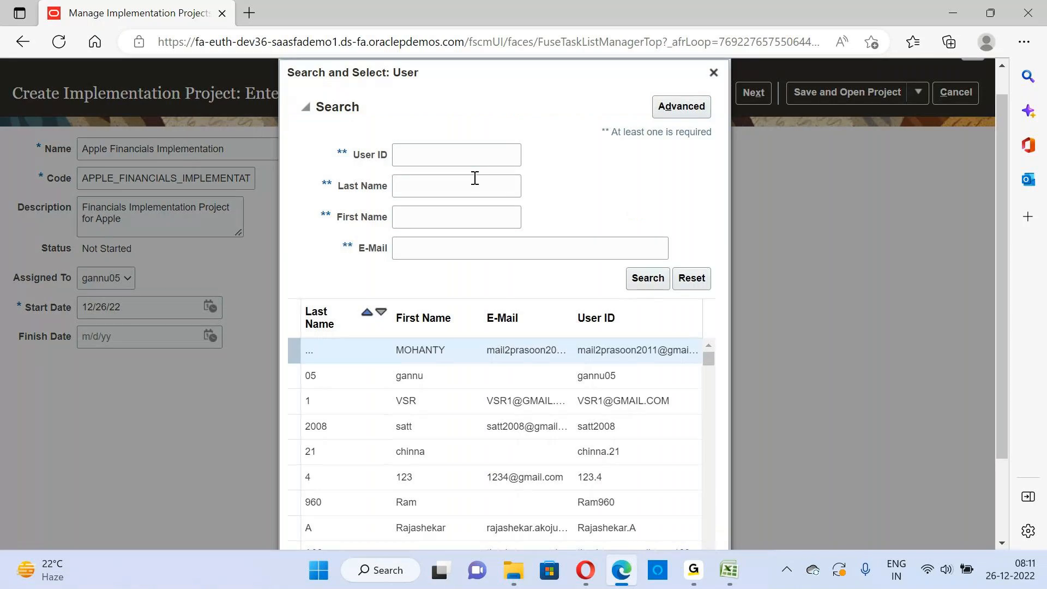
pyautogui.click(436, 155)
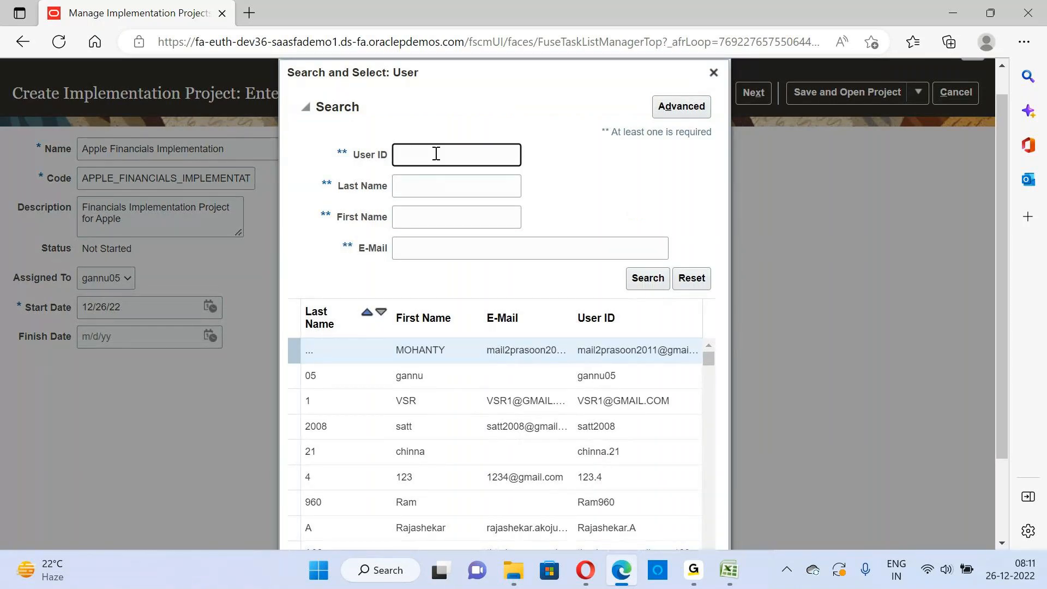
pyautogui.write('Apple')
pyautogui.click(654, 279)
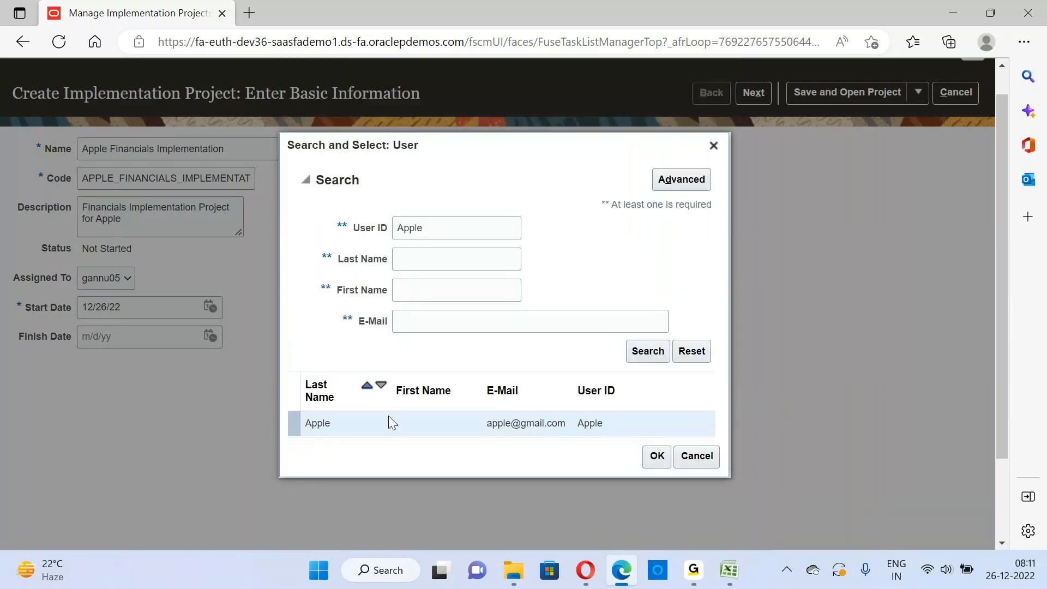
pyautogui.click(390, 422)
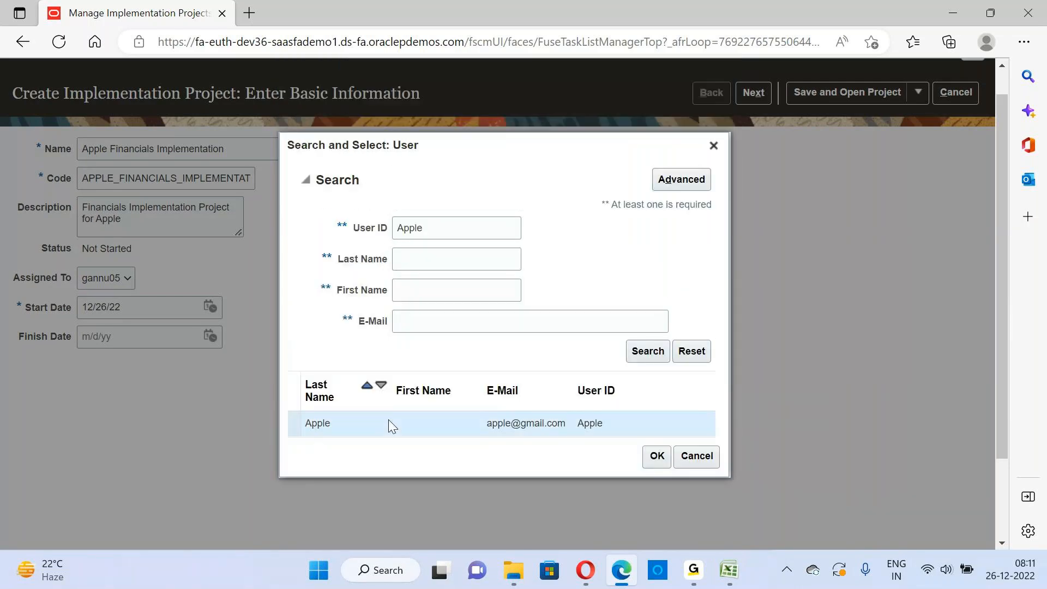
pyautogui.click(658, 458)
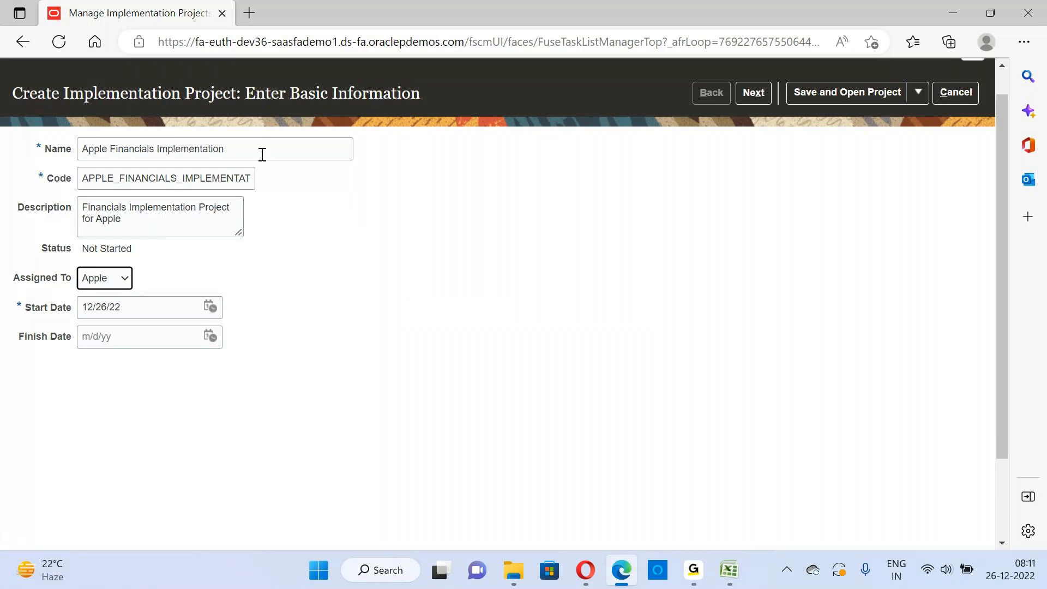
pyautogui.click(145, 222)
pyautogui.moveTo(145, 222); pyautogui.dragTo(64, 214)
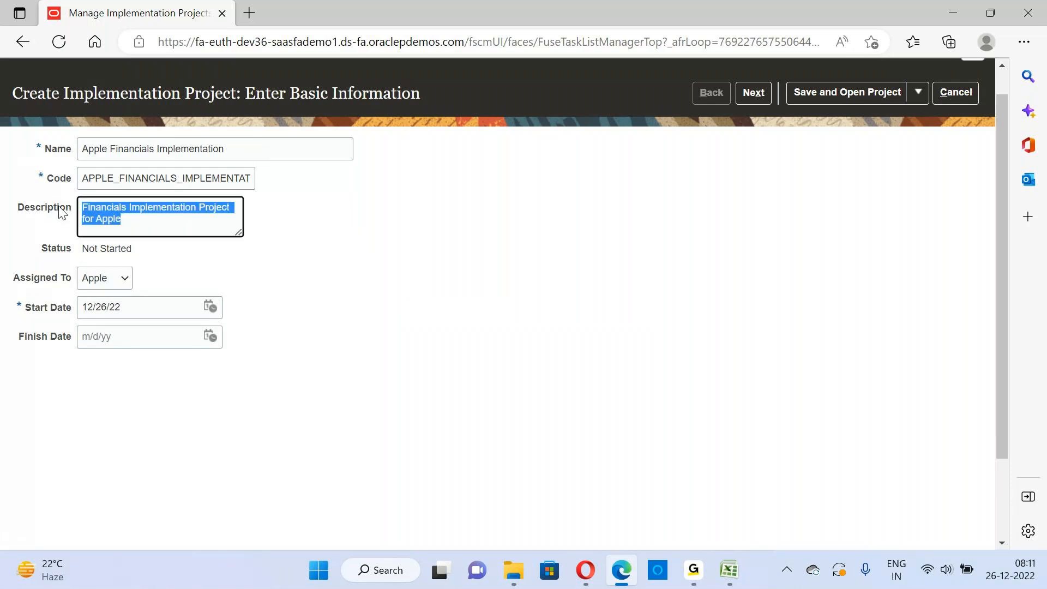
pyautogui.click(142, 217)
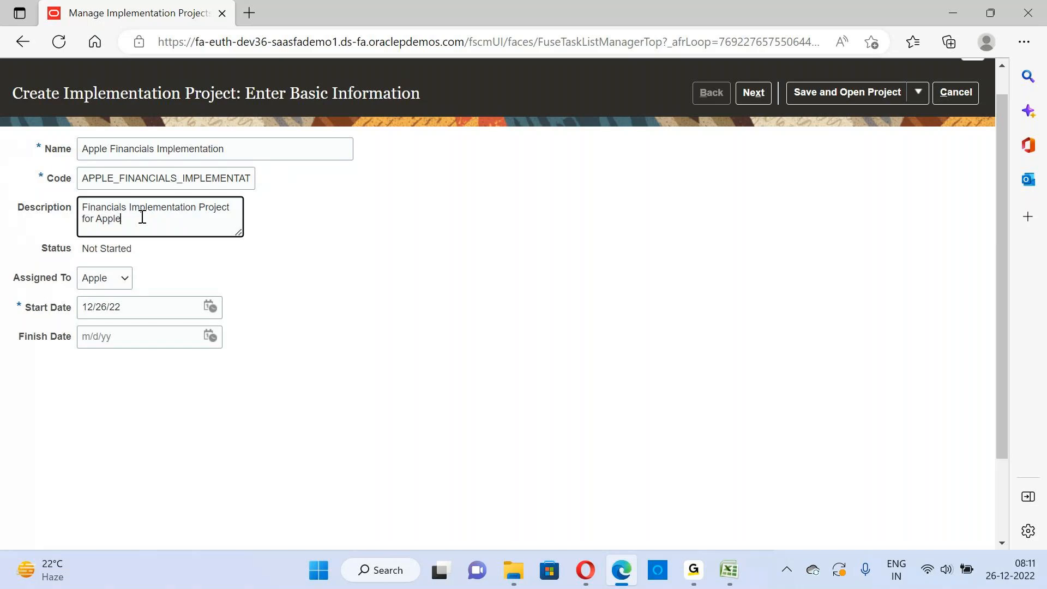
pyautogui.moveTo(142, 217); pyautogui.dragTo(85, 210)
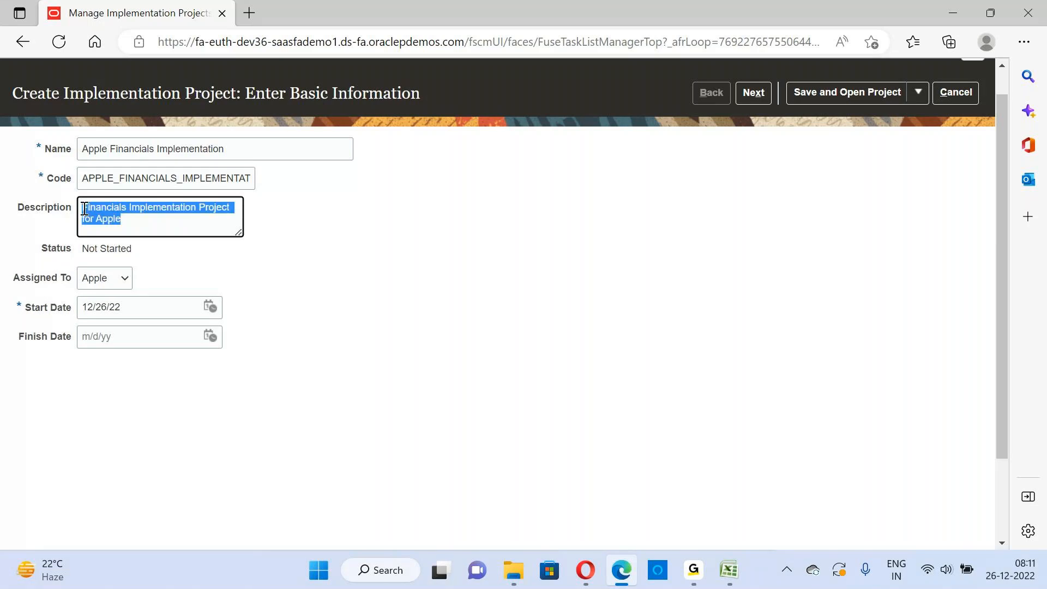
pyautogui.click(141, 215)
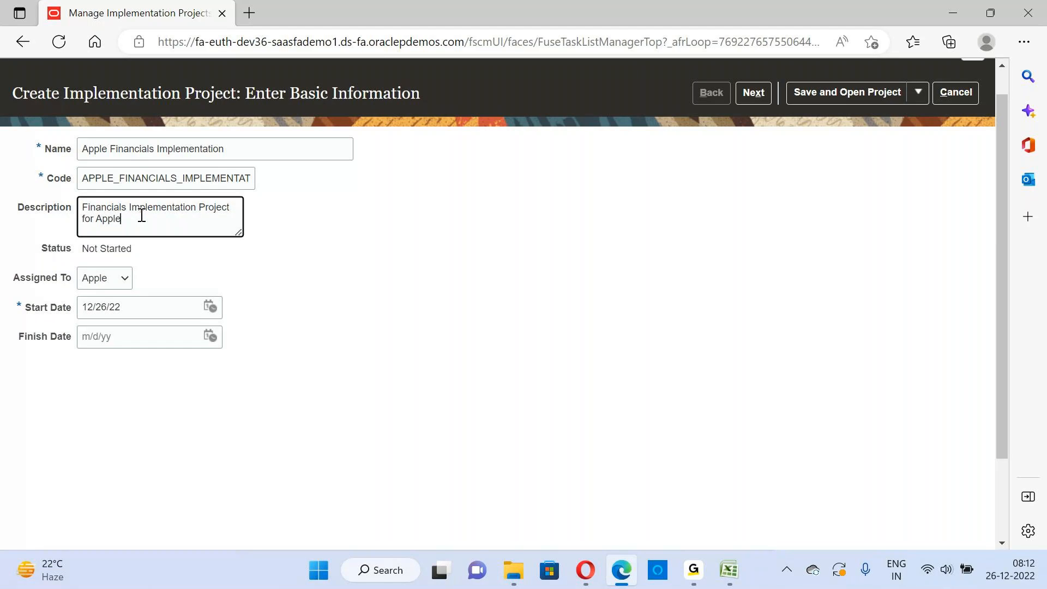
pyautogui.moveTo(141, 216); pyautogui.dragTo(66, 197)
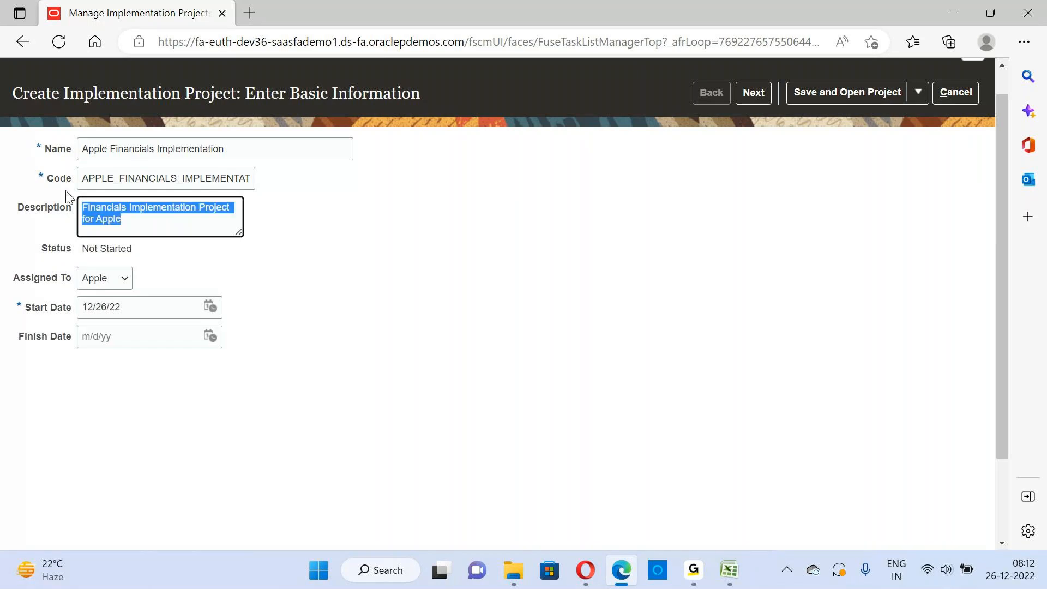
pyautogui.click(135, 216)
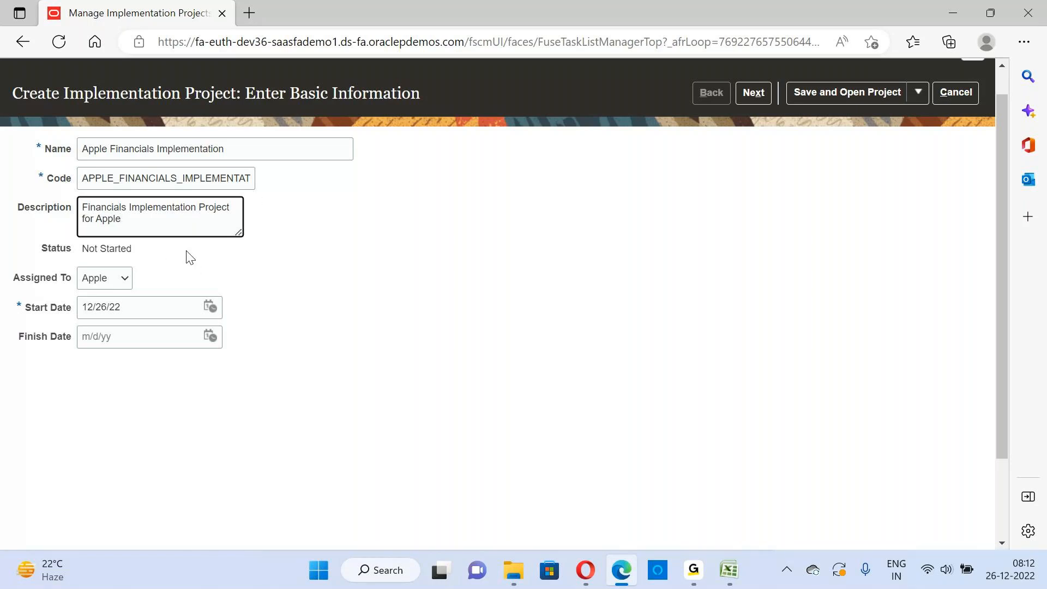
pyautogui.moveTo(157, 217); pyautogui.dragTo(60, 209)
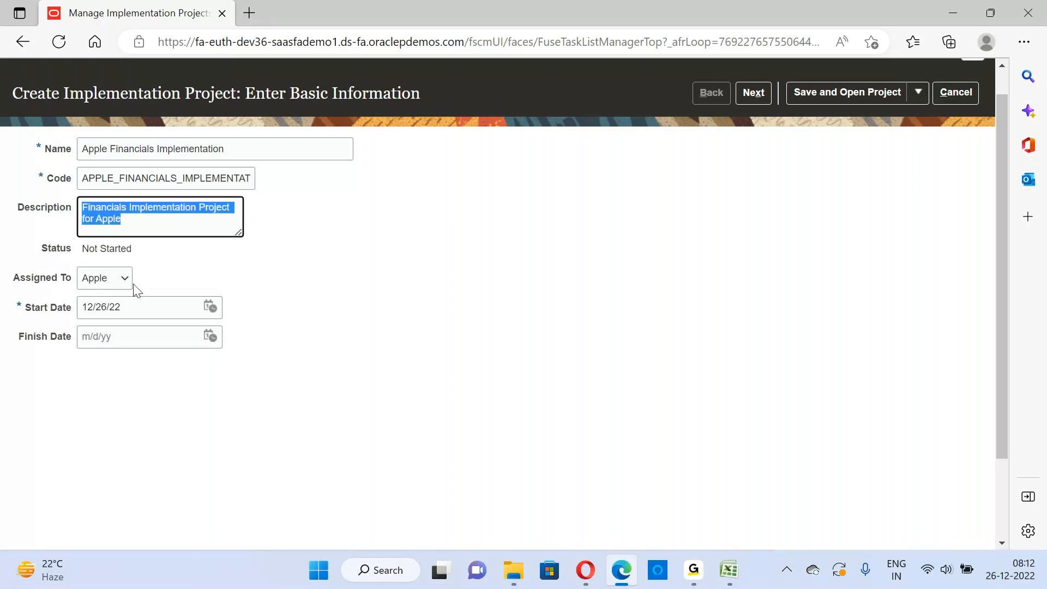
# Set the project start date to 12/1/22 and proceed to selecting the offerings to implement
pyautogui.click(210, 307)
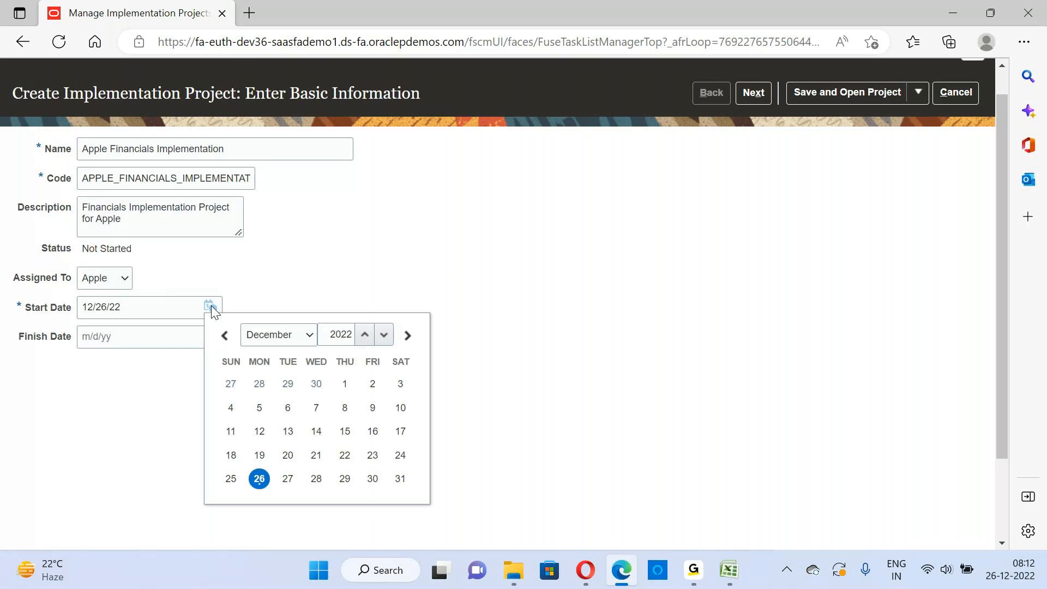
pyautogui.click(343, 385)
pyautogui.moveTo(150, 310); pyautogui.dragTo(57, 310)
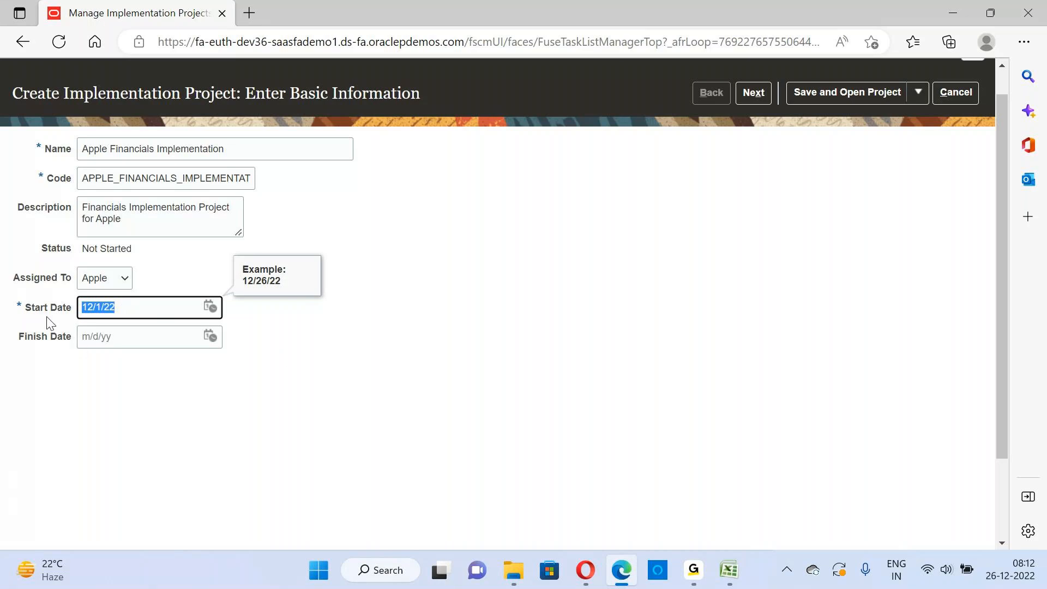
pyautogui.click(274, 330)
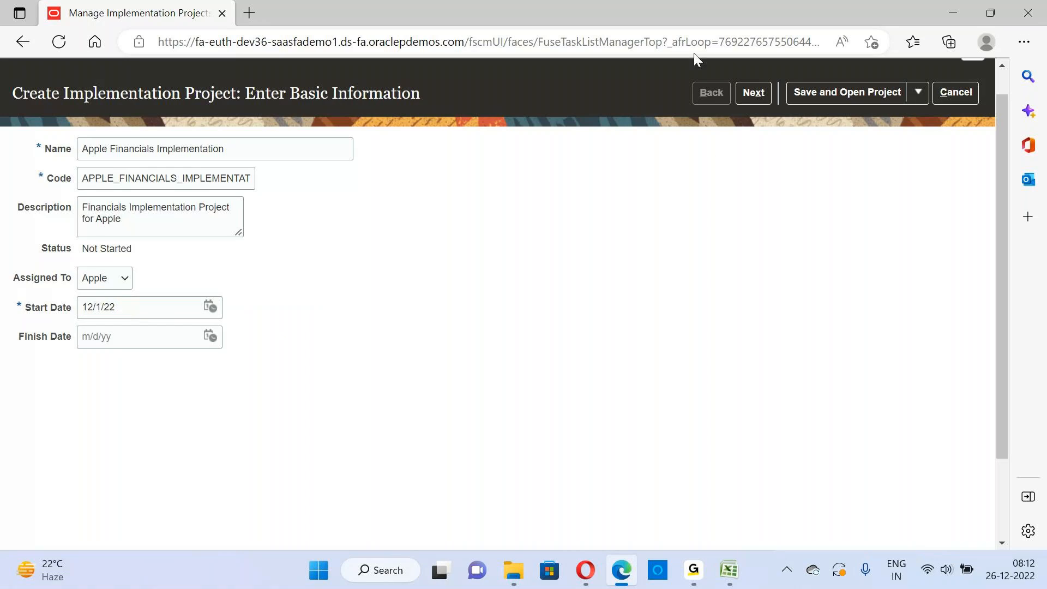
pyautogui.click(755, 96)
pyautogui.moveTo(700, 579)
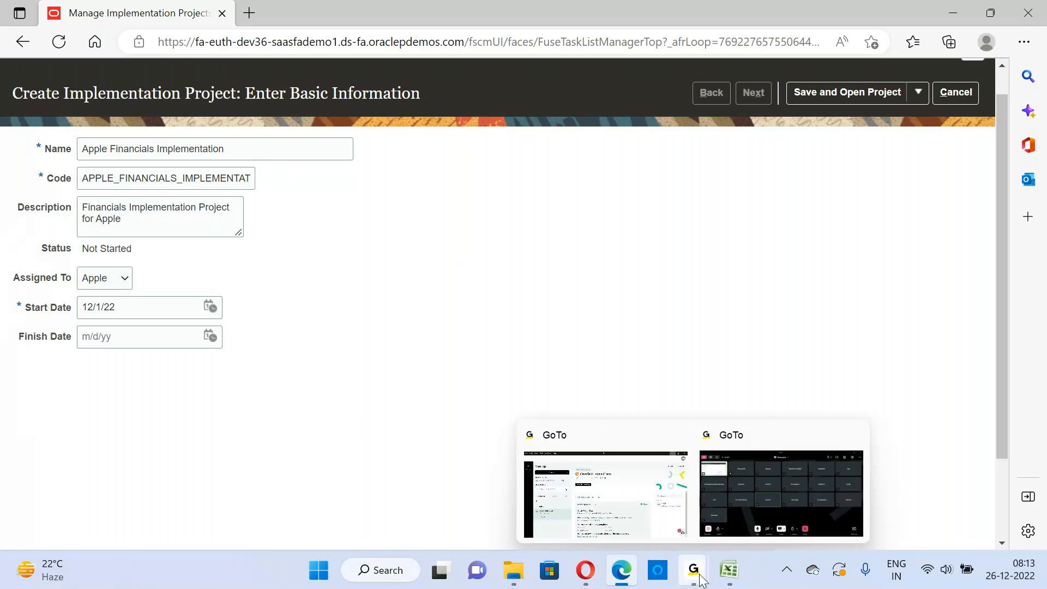
pyautogui.click(783, 515)
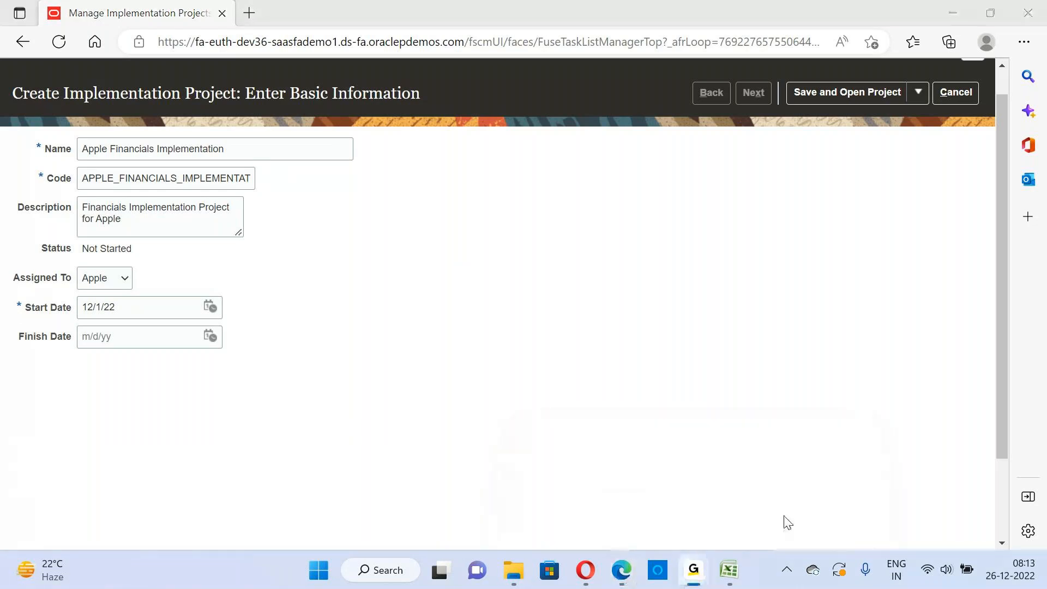
pyautogui.click(954, 13)
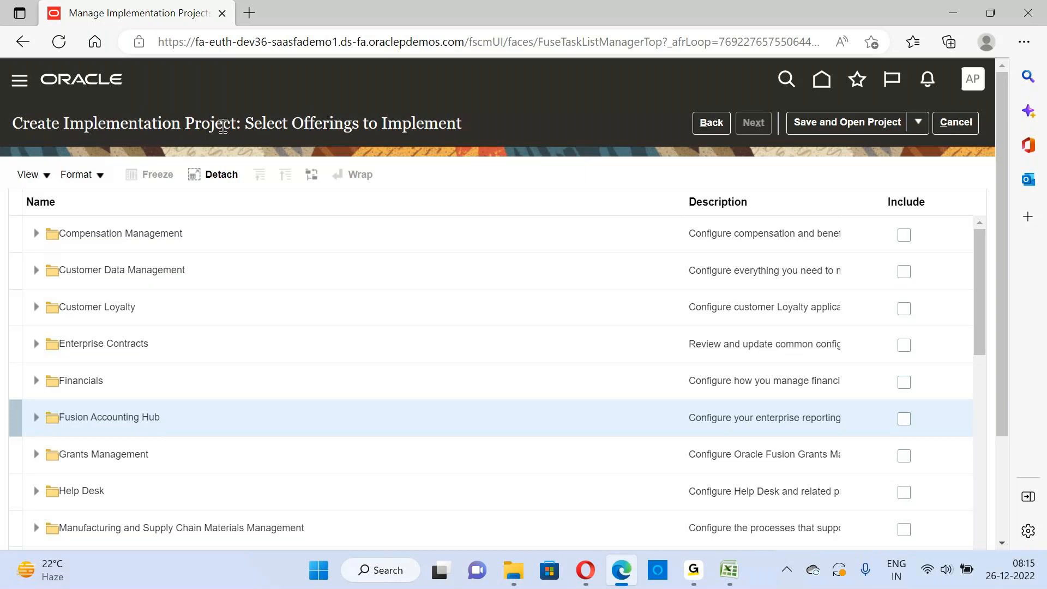
pyautogui.tripleClick(309, 142)
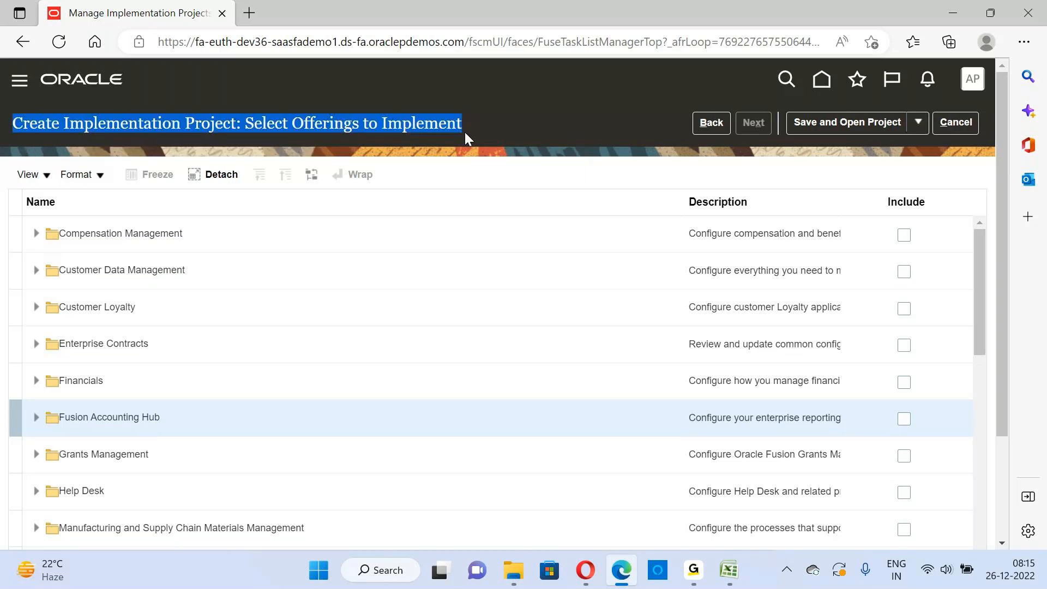
pyautogui.click(456, 124)
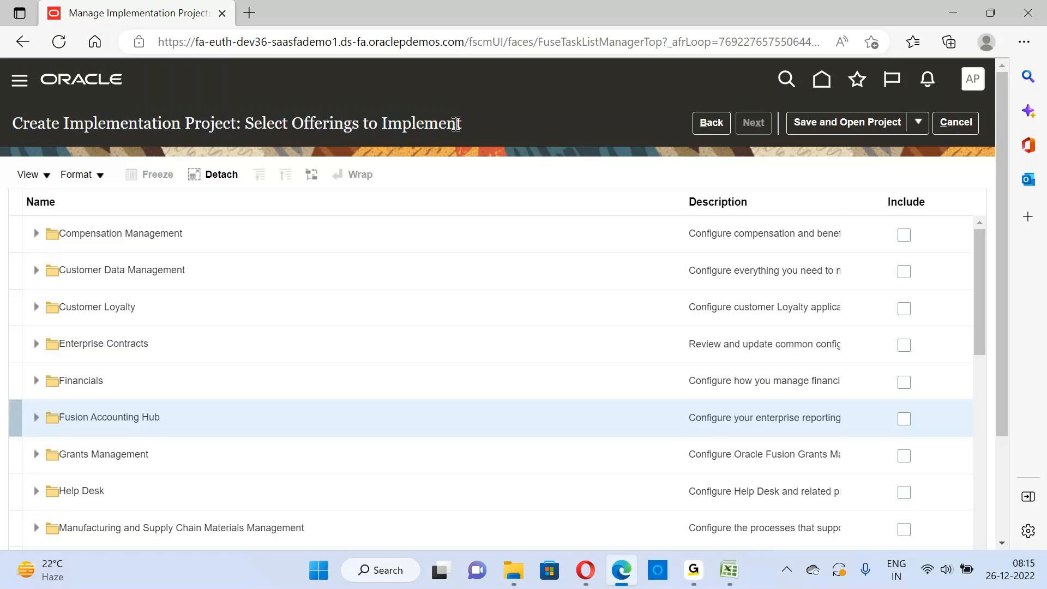
pyautogui.moveTo(461, 125); pyautogui.dragTo(59, 151)
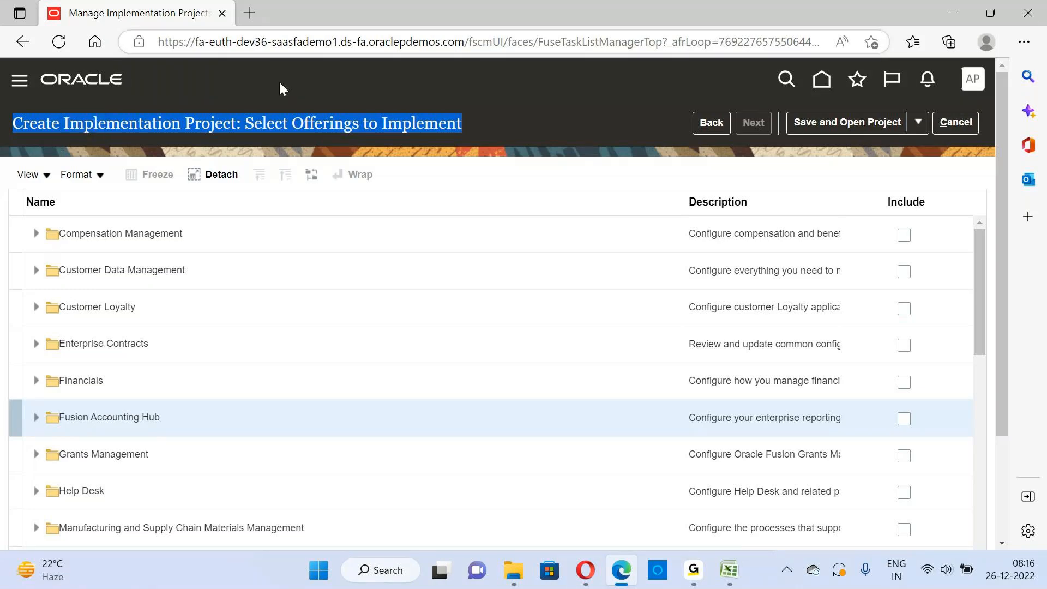
pyautogui.click(425, 130)
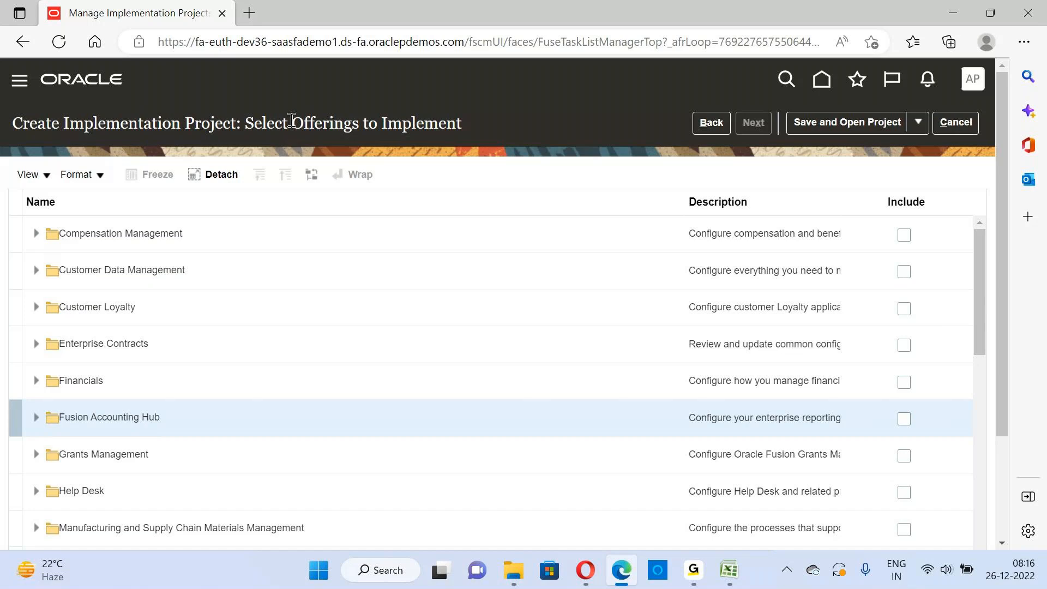
pyautogui.moveTo(245, 123); pyautogui.dragTo(479, 132)
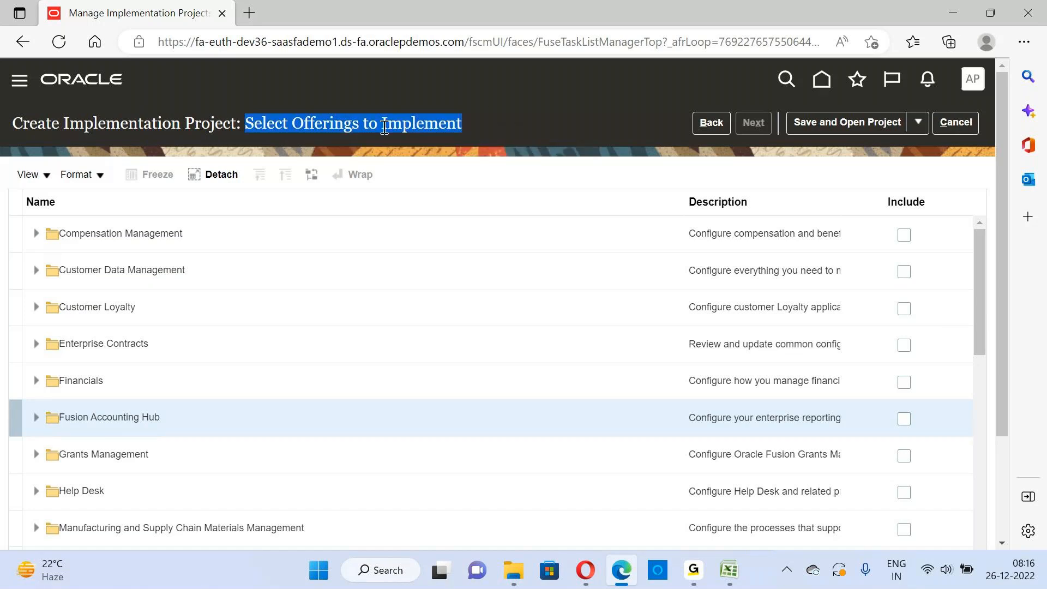
pyautogui.click(464, 125)
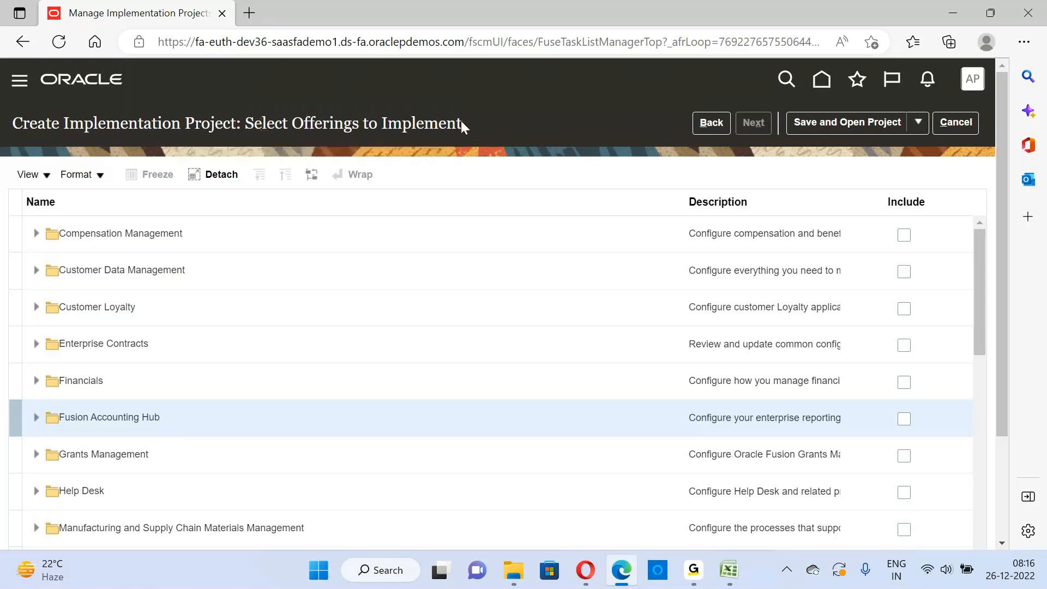
# Include the Financials offering in the project with its Supplier Invoice Processing, Expenses and Fixed Assets options
pyautogui.moveTo(1005, 298); pyautogui.dragTo(1006, 320)
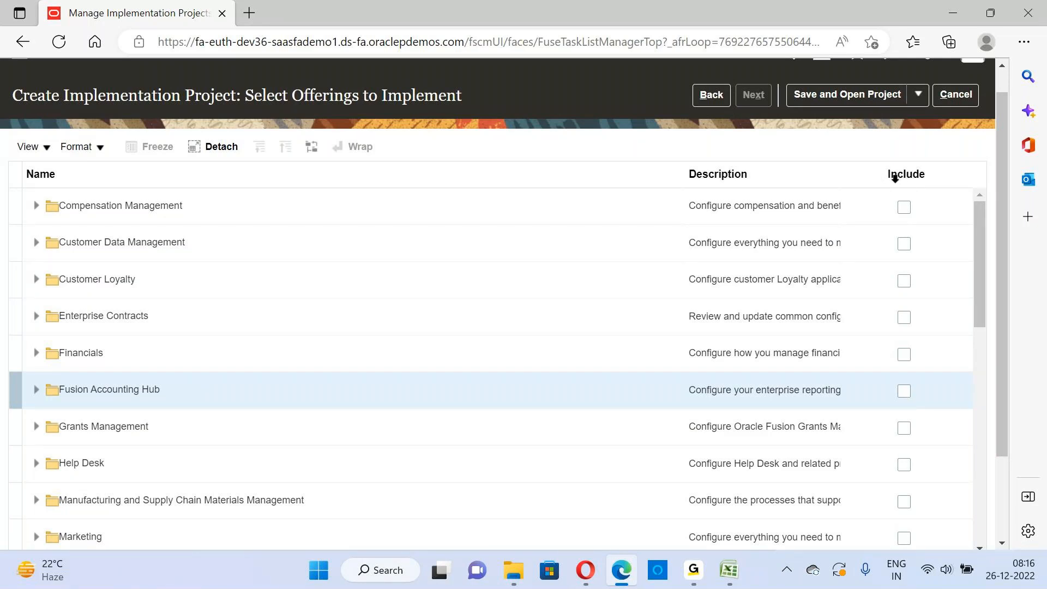
pyautogui.click(904, 355)
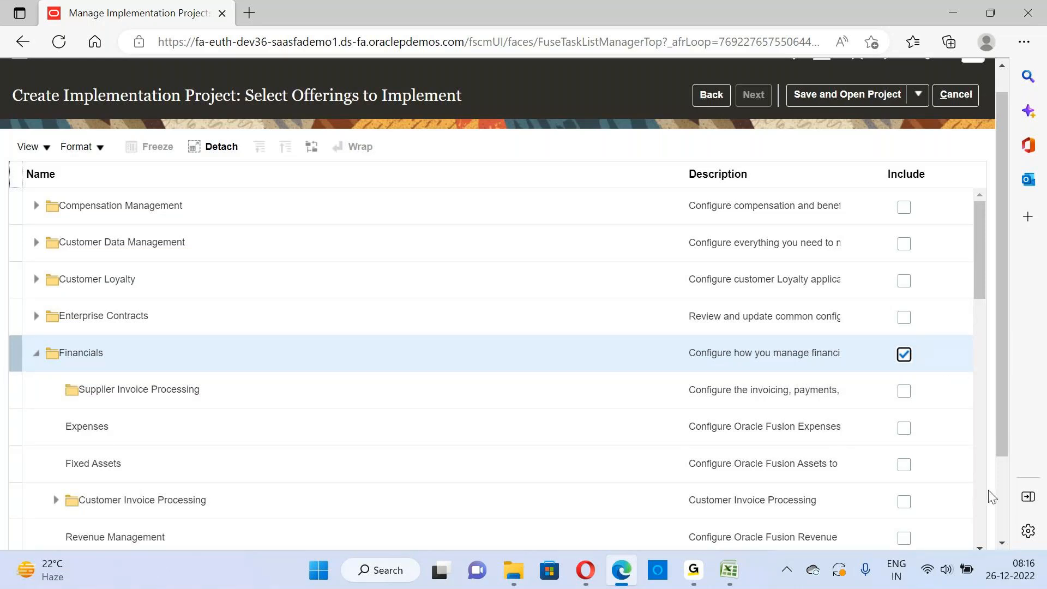
pyautogui.click(1002, 542)
pyautogui.click(1004, 544)
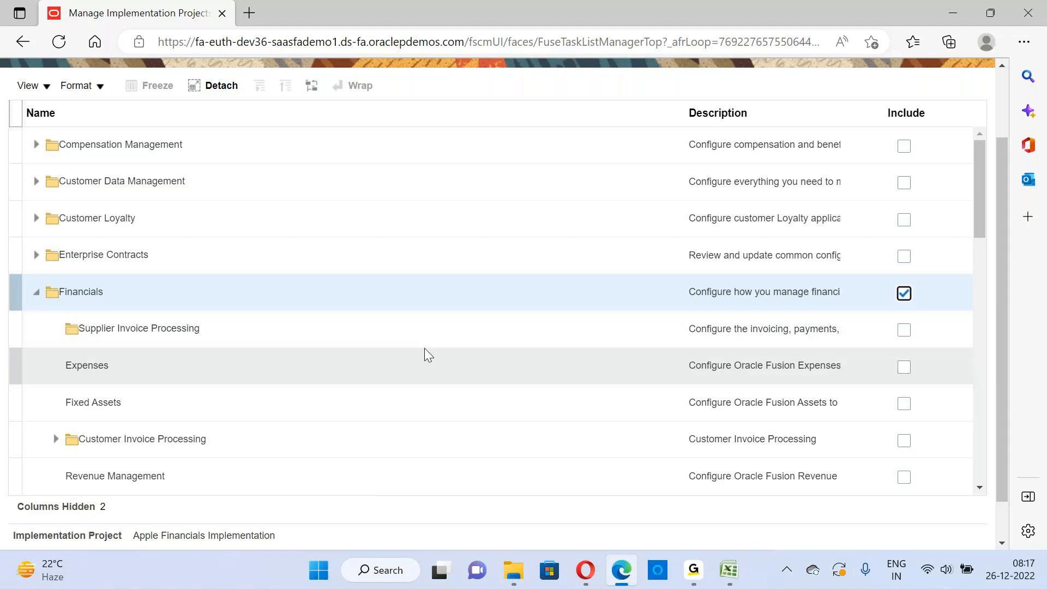
pyautogui.click(907, 329)
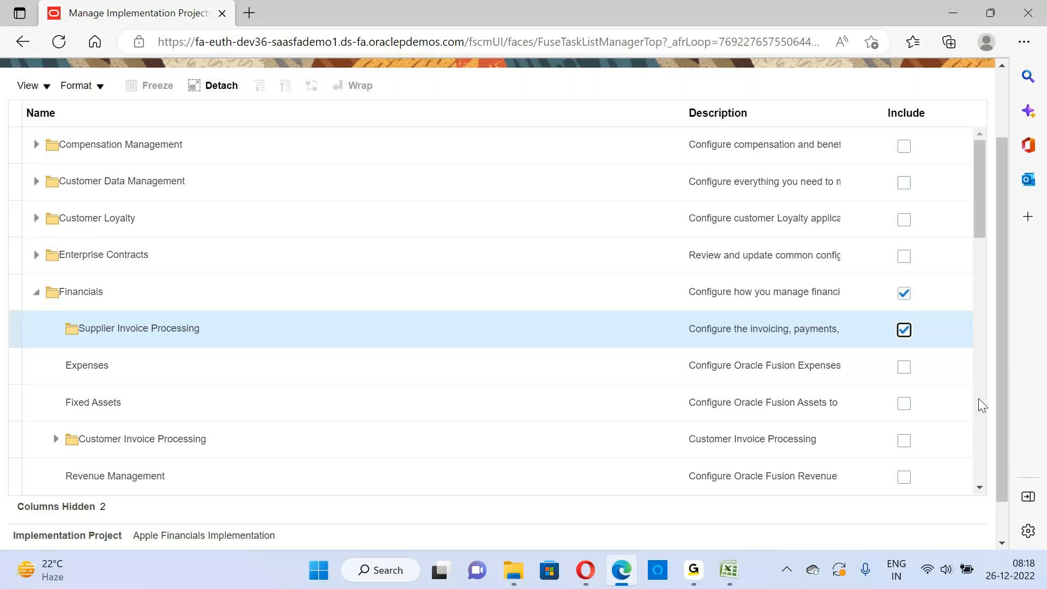
pyautogui.click(907, 368)
pyautogui.click(907, 370)
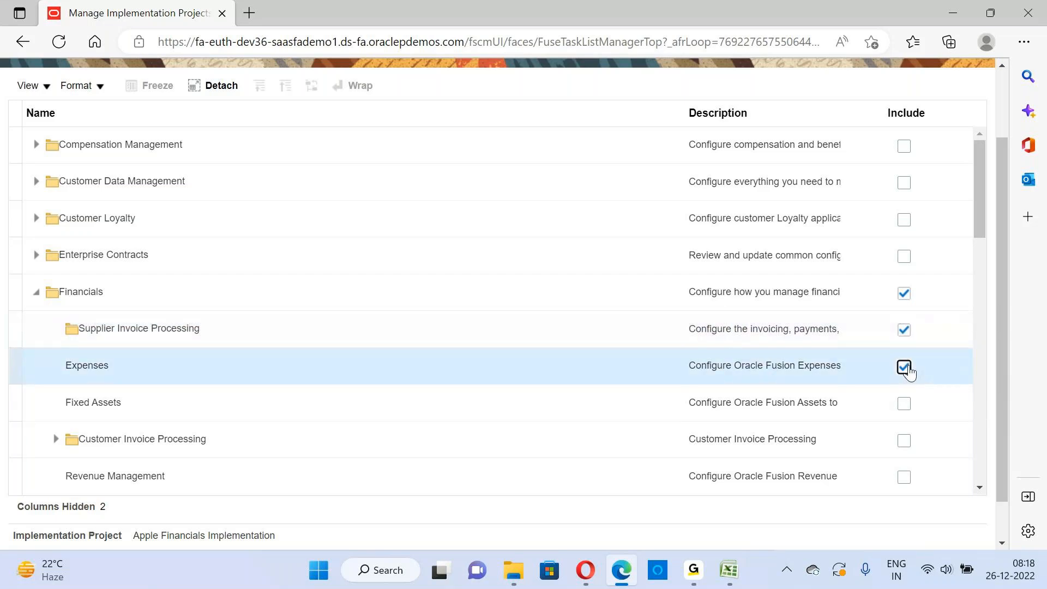
pyautogui.click(906, 406)
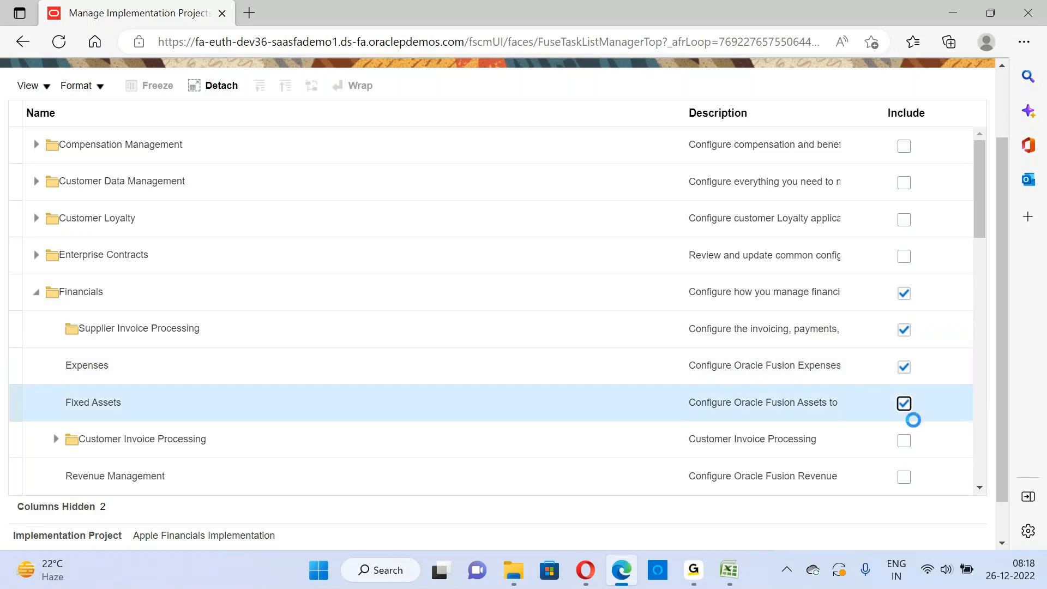
# Include Customer Invoice Processing with Collections, plus Revenue Management and Intercompany, under the Financials offering
pyautogui.click(1003, 544)
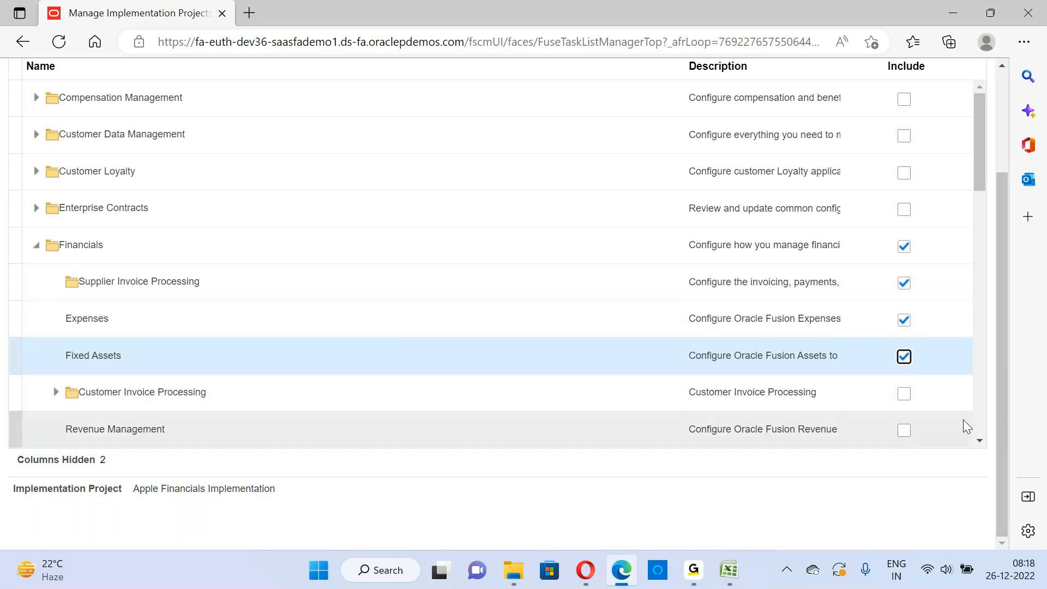
pyautogui.click(904, 393)
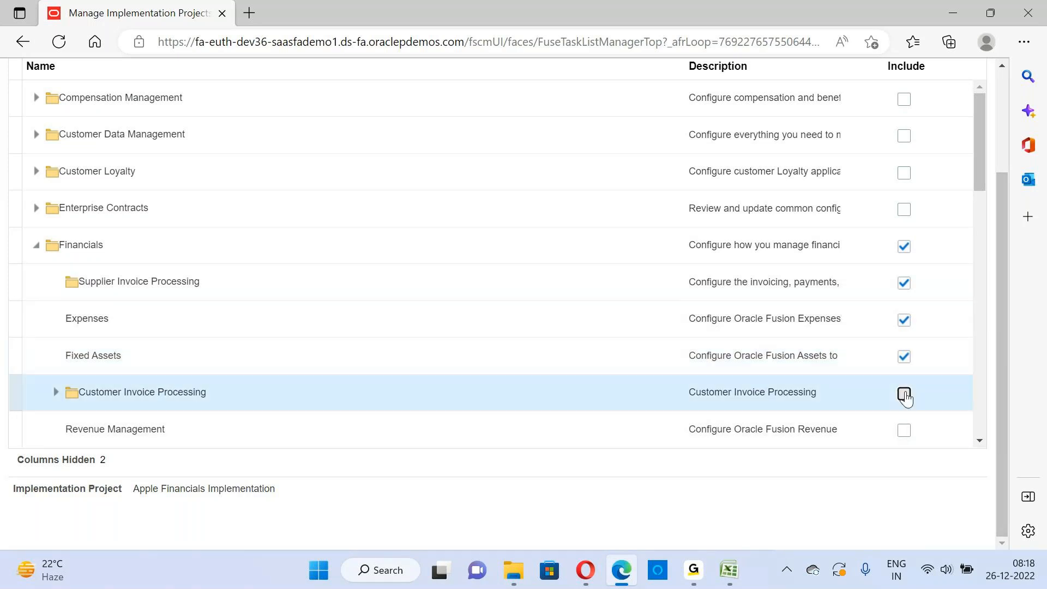
pyautogui.click(980, 441)
pyautogui.click(980, 440)
pyautogui.click(980, 441)
pyautogui.click(980, 441)
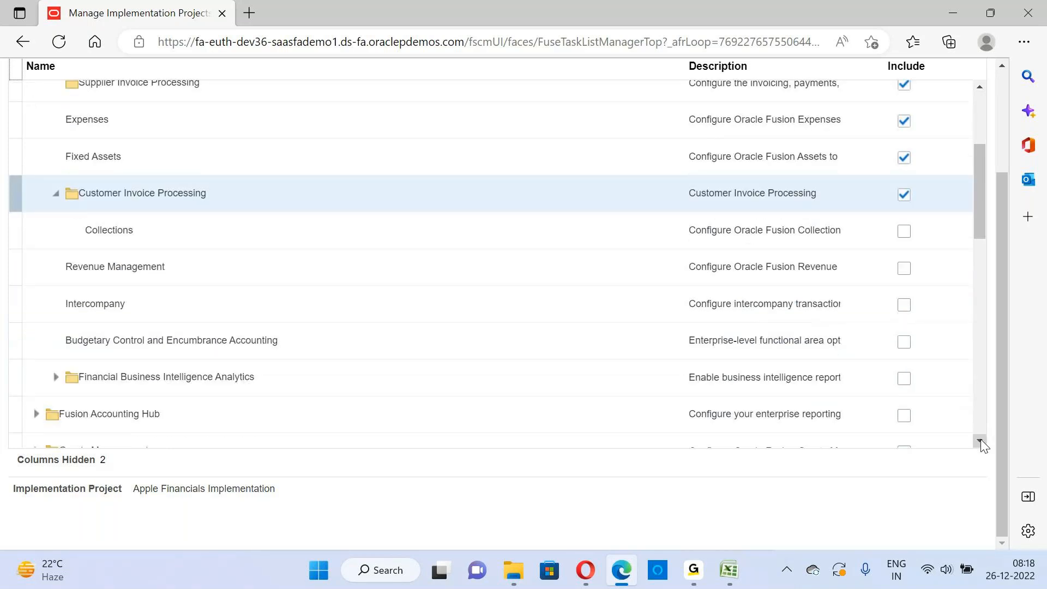
pyautogui.click(904, 231)
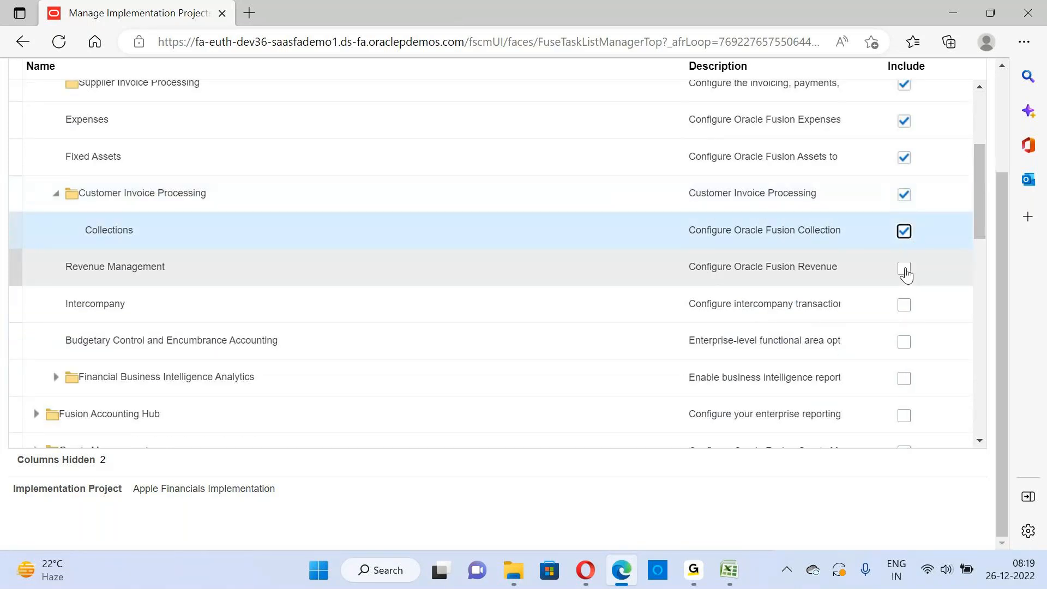
pyautogui.click(905, 270)
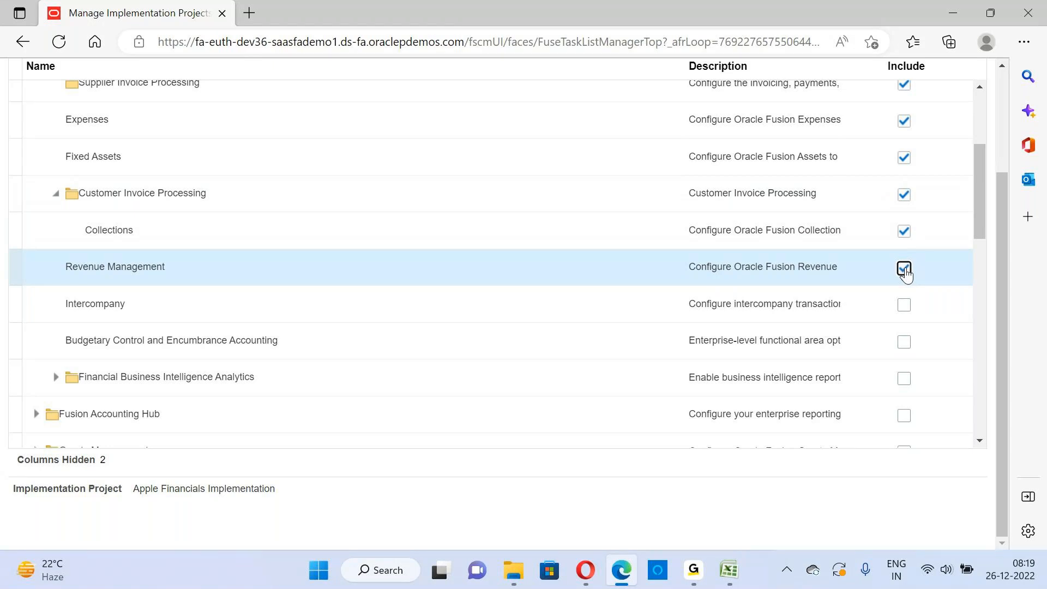
pyautogui.click(904, 305)
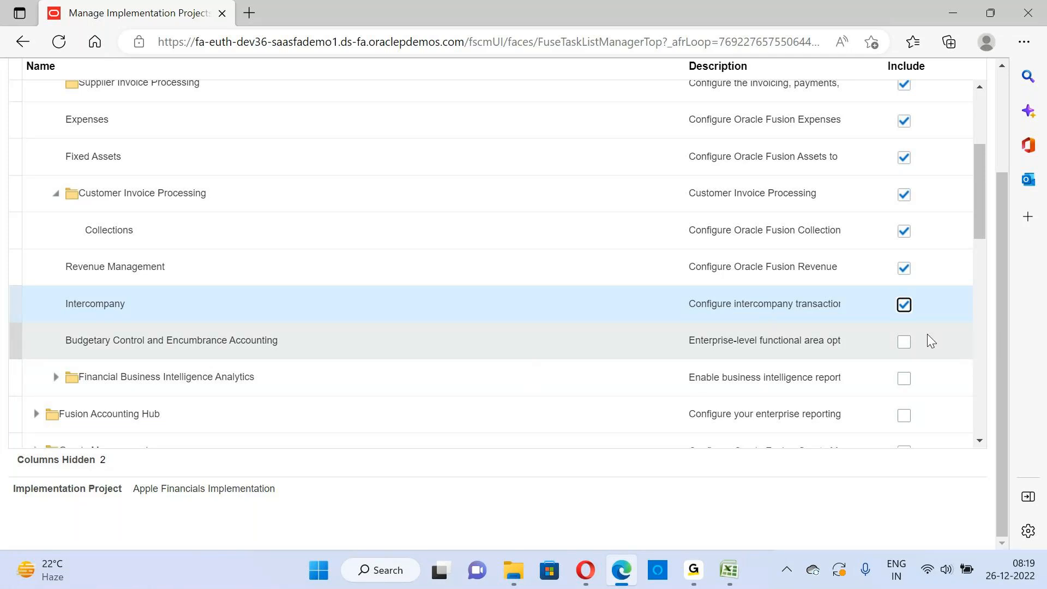
# Include the Fusion Accounting Hub offering with its Accounting Coexistence and Intercompany options
pyautogui.click(904, 415)
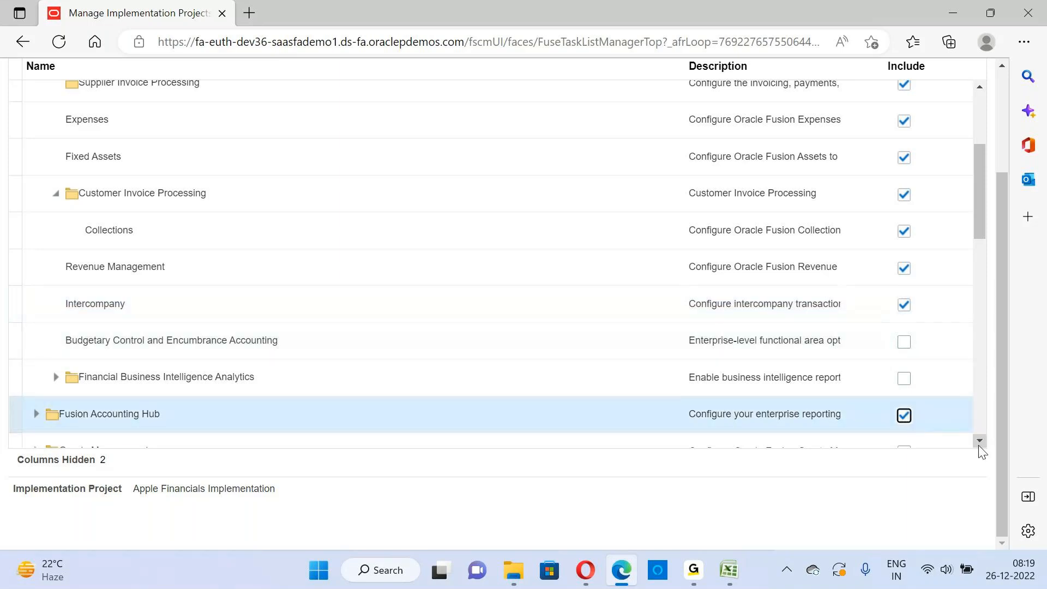
pyautogui.scroll(-3, 979, 446)
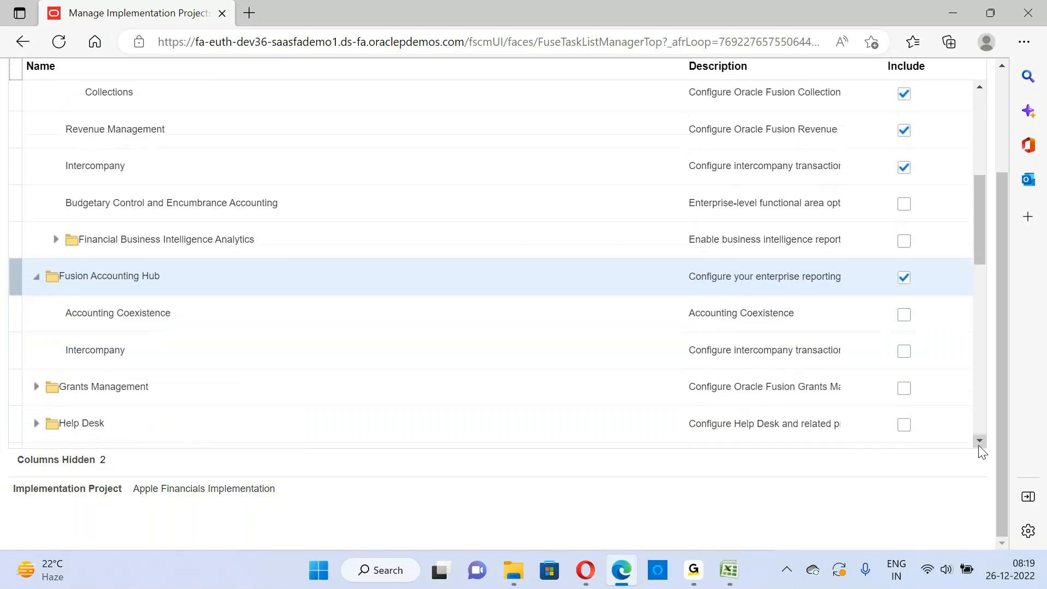
pyautogui.click(903, 315)
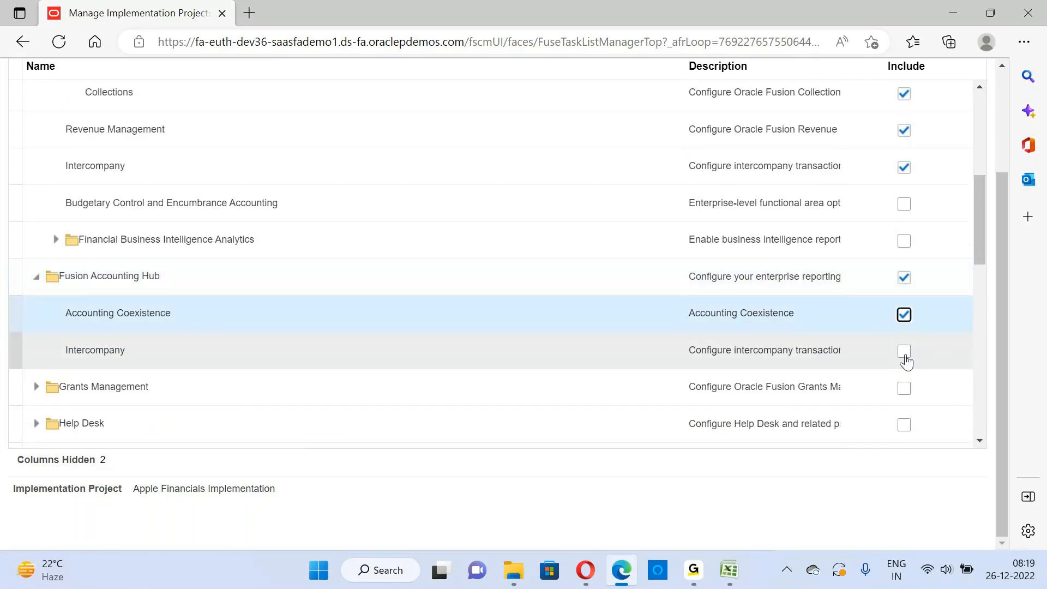
pyautogui.click(904, 351)
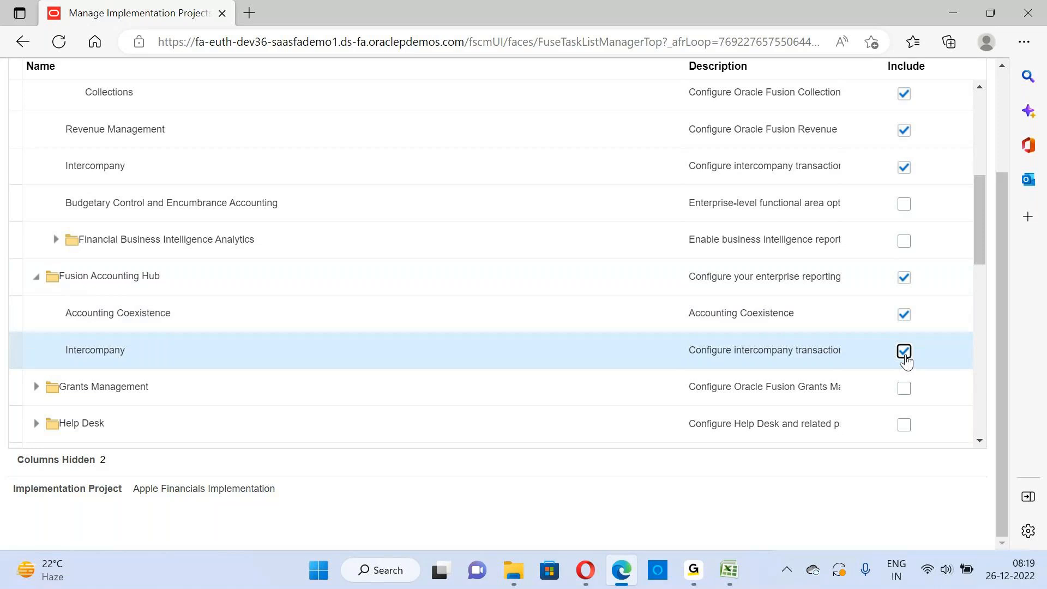
# Include the Procurement offering in the Apple Financials Implementation project
pyautogui.click(980, 440)
pyautogui.click(980, 440)
pyautogui.click(980, 440)
pyautogui.click(980, 441)
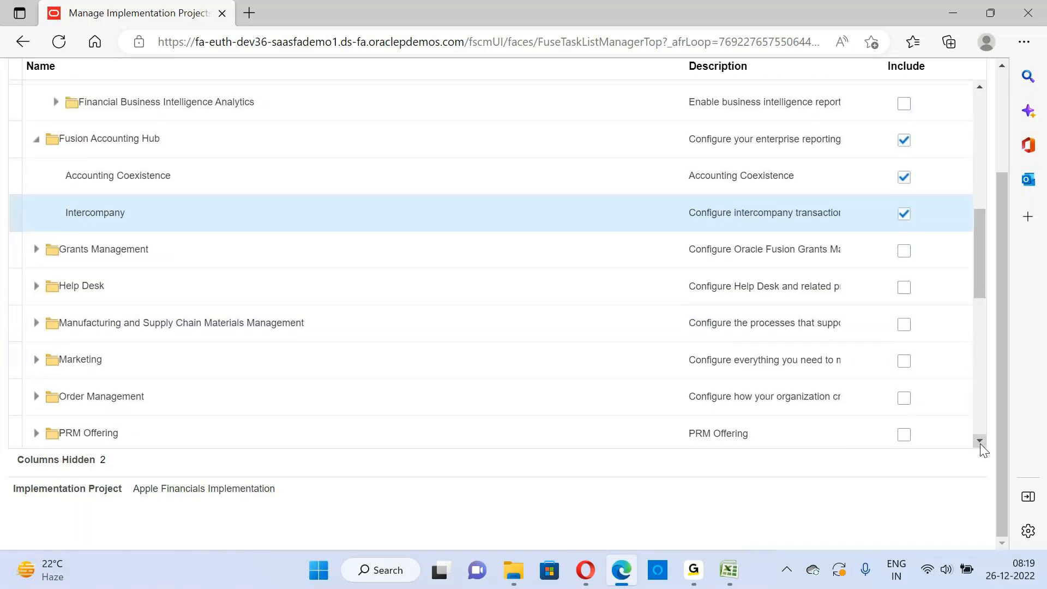
pyautogui.click(980, 441)
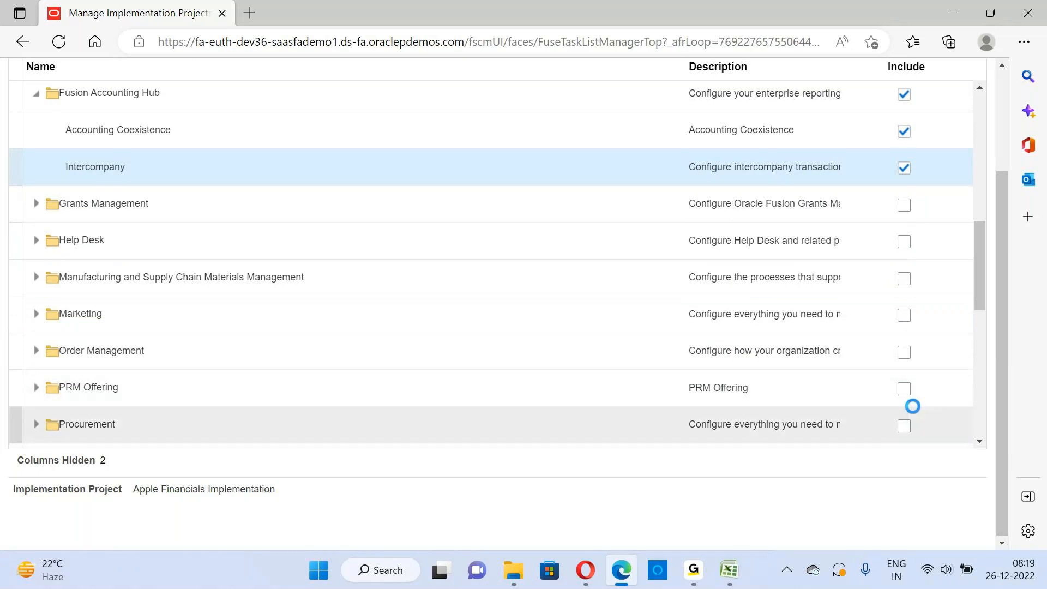
pyautogui.moveTo(1000, 345); pyautogui.dragTo(236, 70)
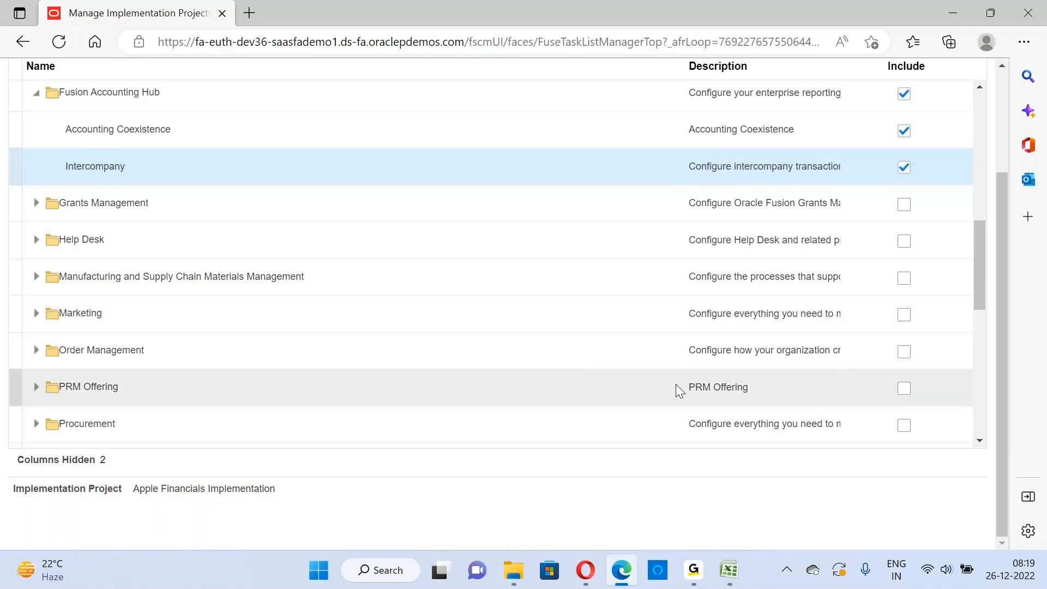
pyautogui.click(981, 442)
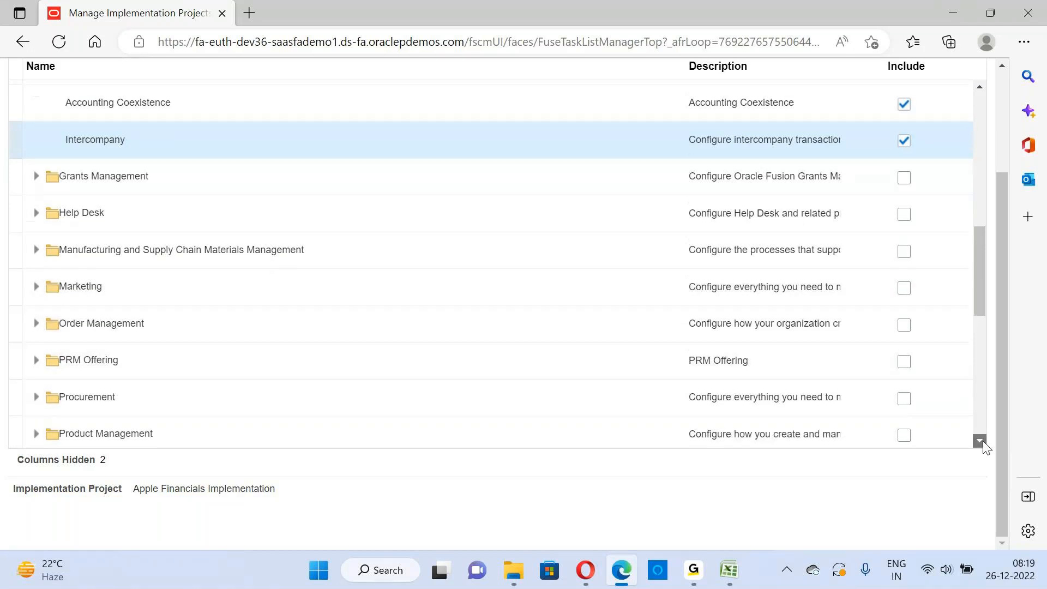
pyautogui.click(981, 442)
pyautogui.click(904, 335)
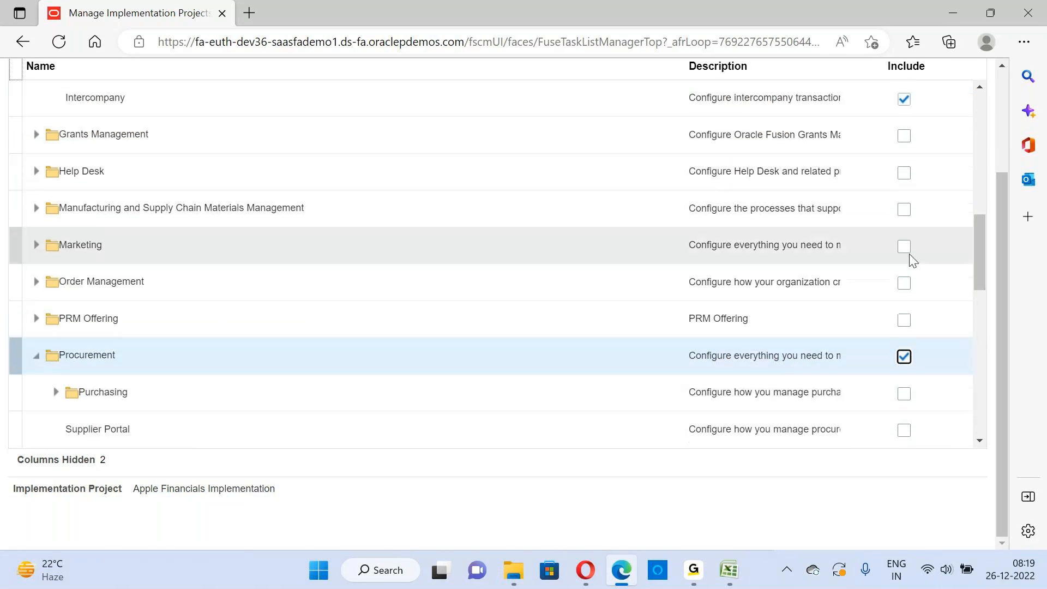
pyautogui.click(903, 248)
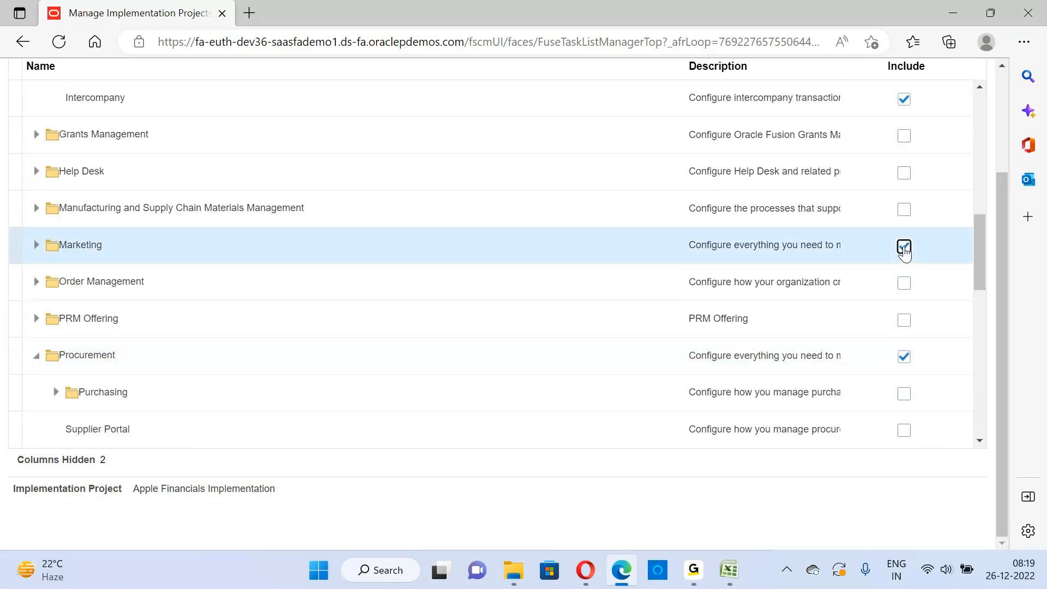
pyautogui.click(903, 283)
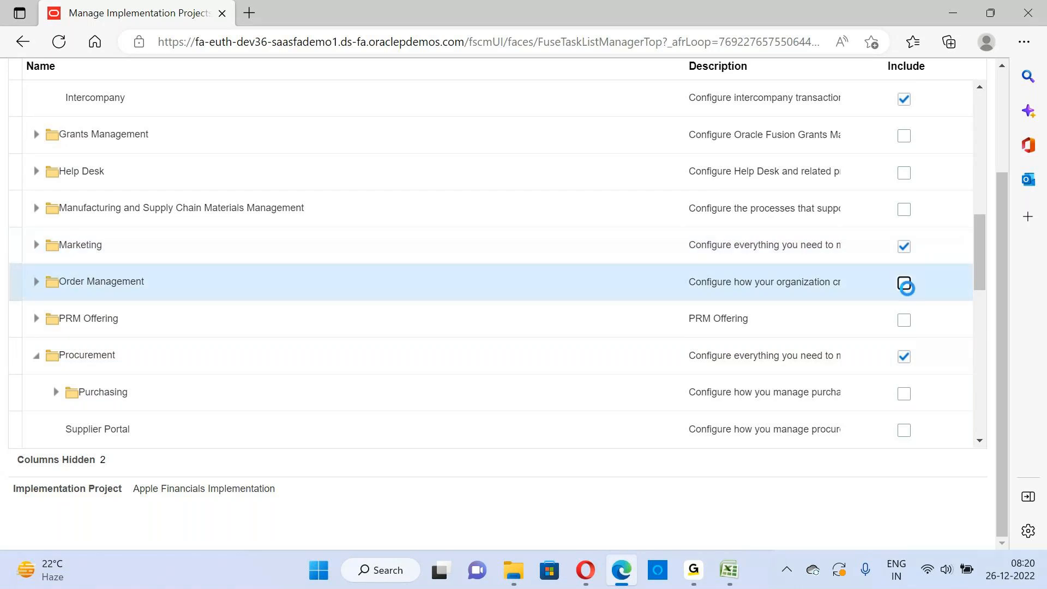
pyautogui.click(904, 282)
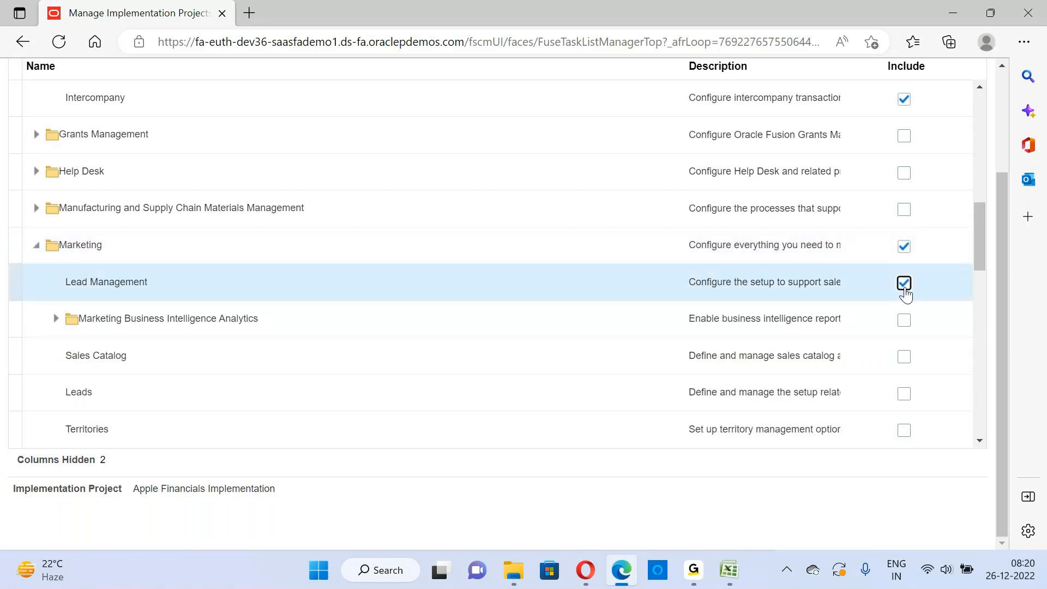
pyautogui.click(904, 247)
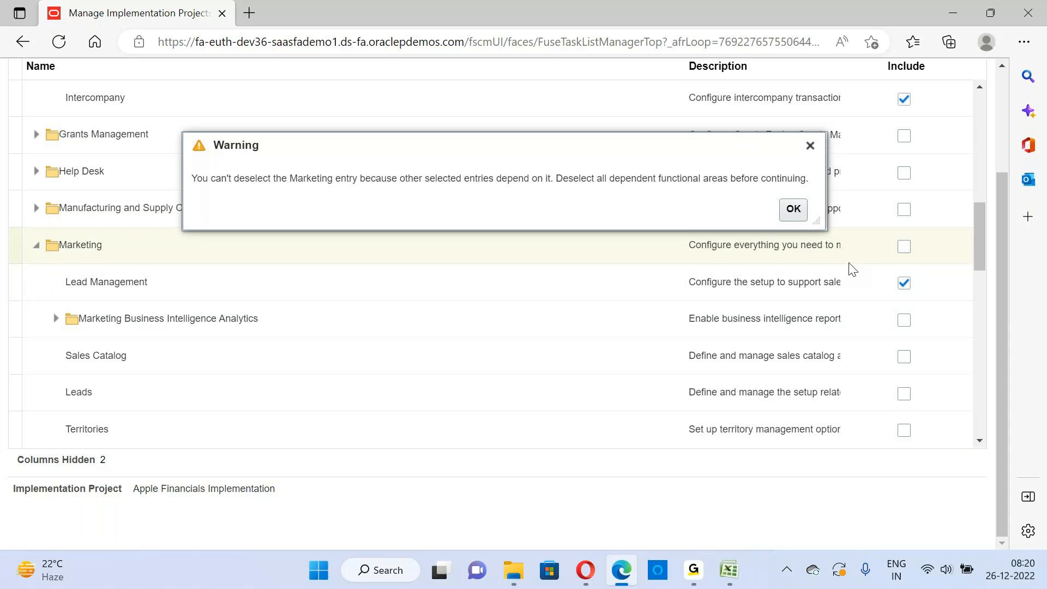
pyautogui.click(796, 212)
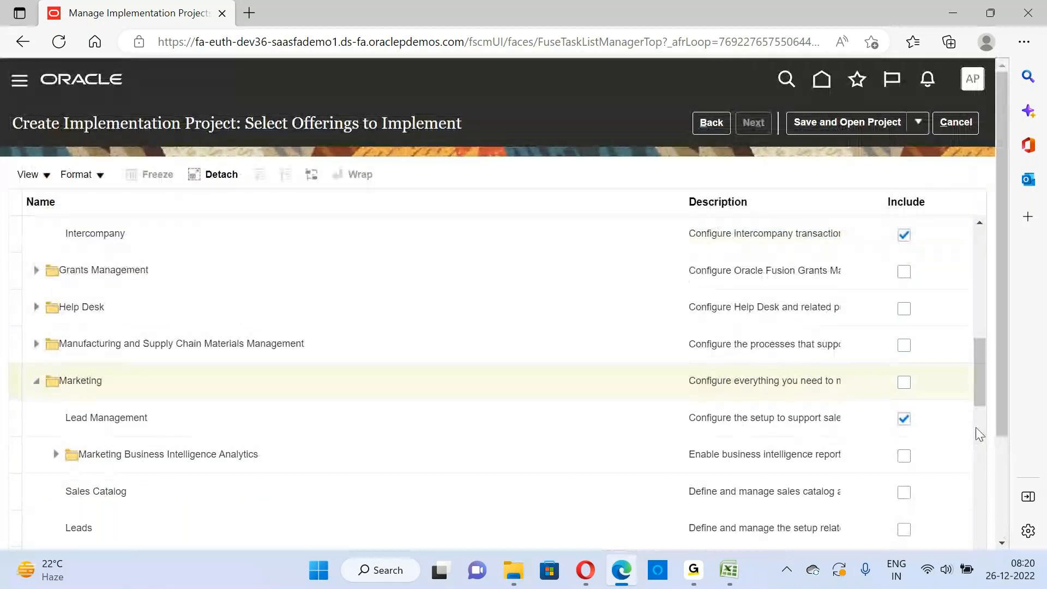
pyautogui.click(904, 419)
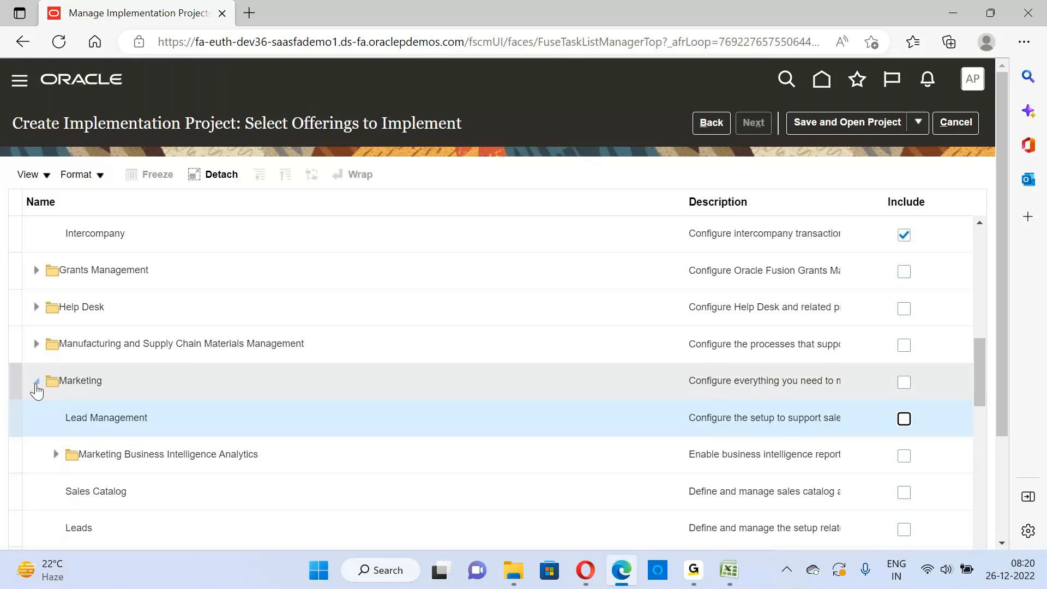
pyautogui.click(790, 210)
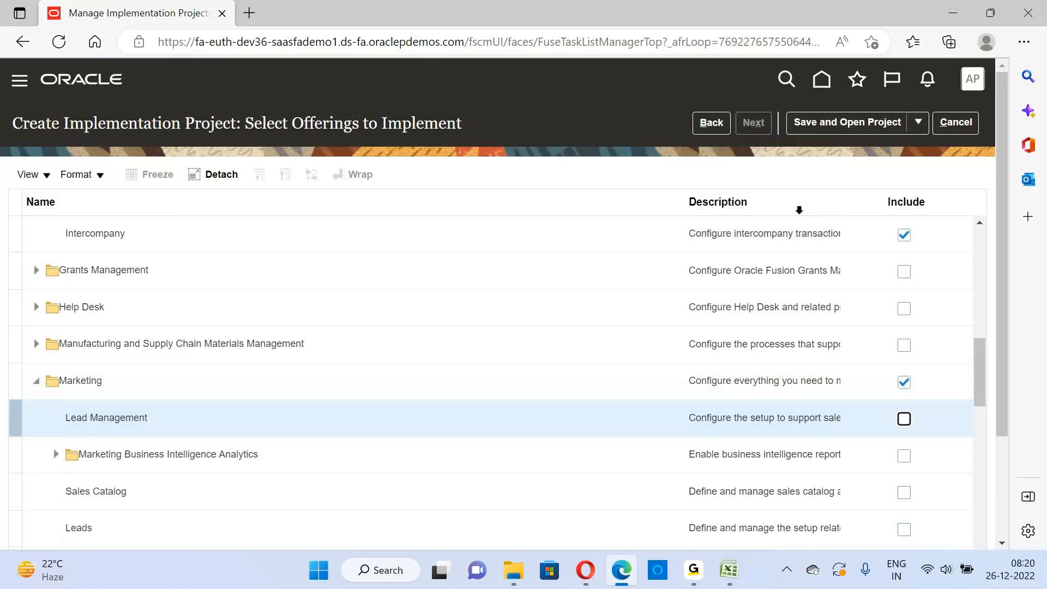
pyautogui.moveTo(1006, 375); pyautogui.dragTo(1006, 485)
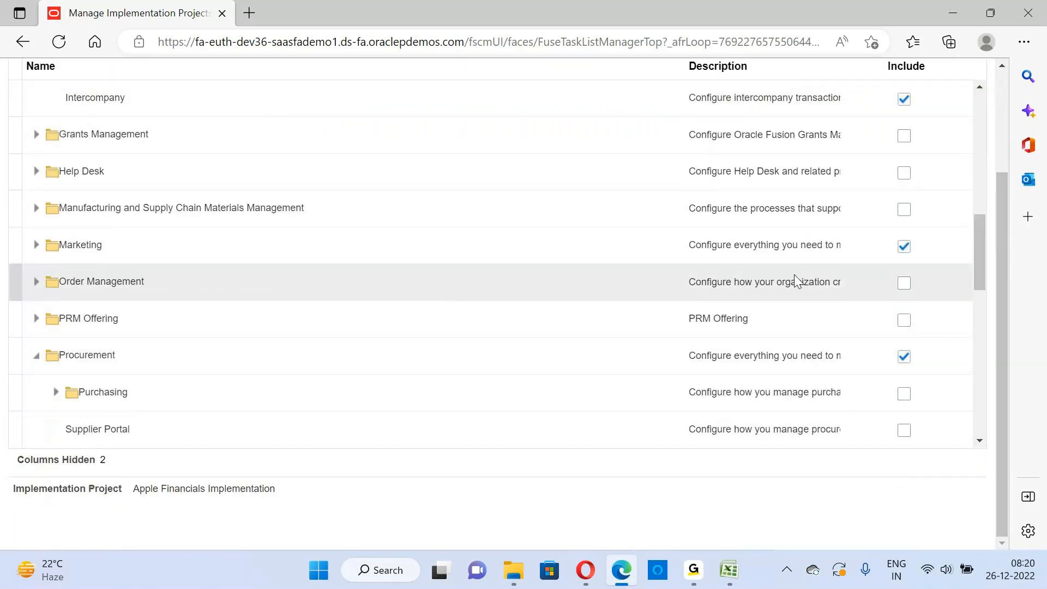
pyautogui.click(904, 246)
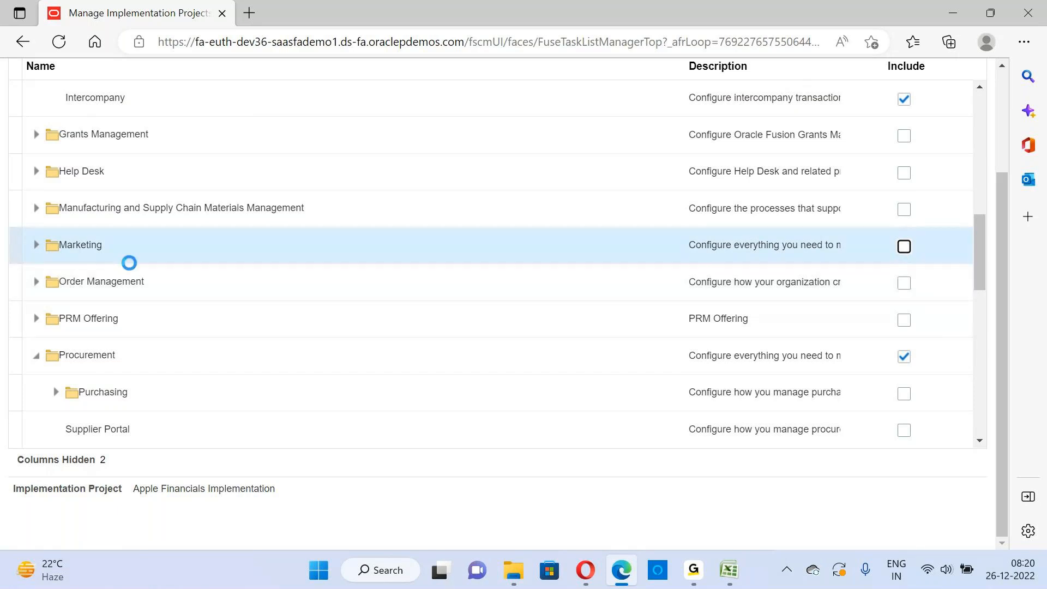
# Include the Purchasing and Supplier Portal options under the Procurement offering
pyautogui.click(979, 441)
pyautogui.click(980, 440)
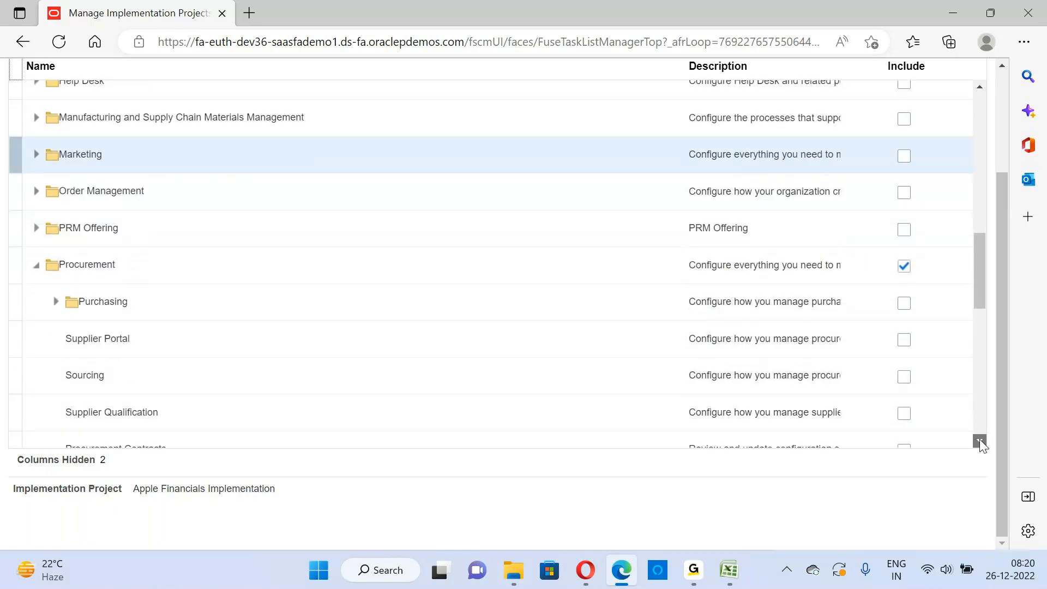
pyautogui.click(980, 440)
pyautogui.click(979, 440)
pyautogui.click(979, 440)
pyautogui.click(904, 164)
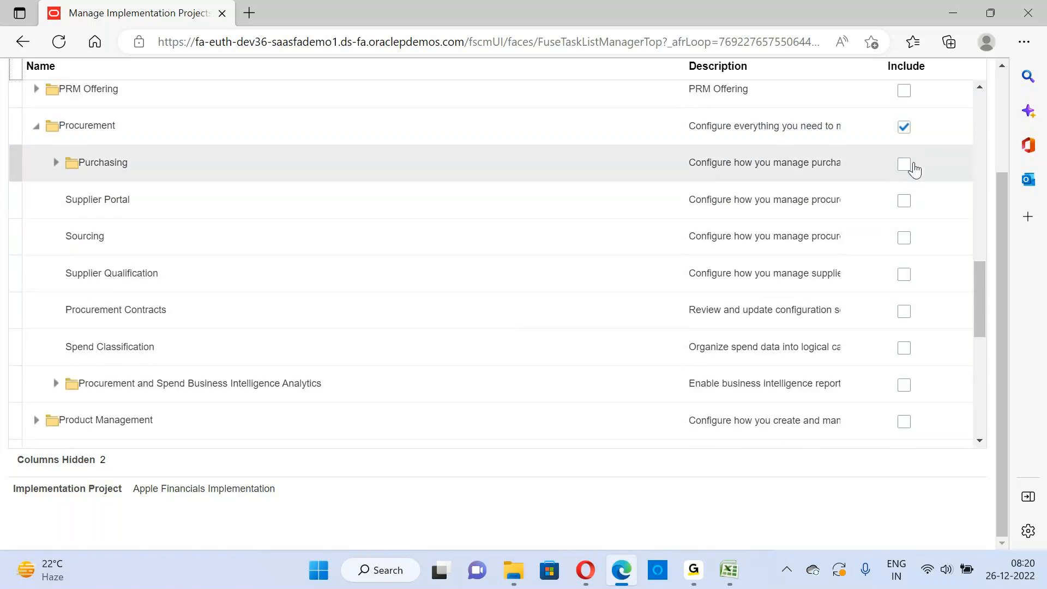
pyautogui.click(903, 165)
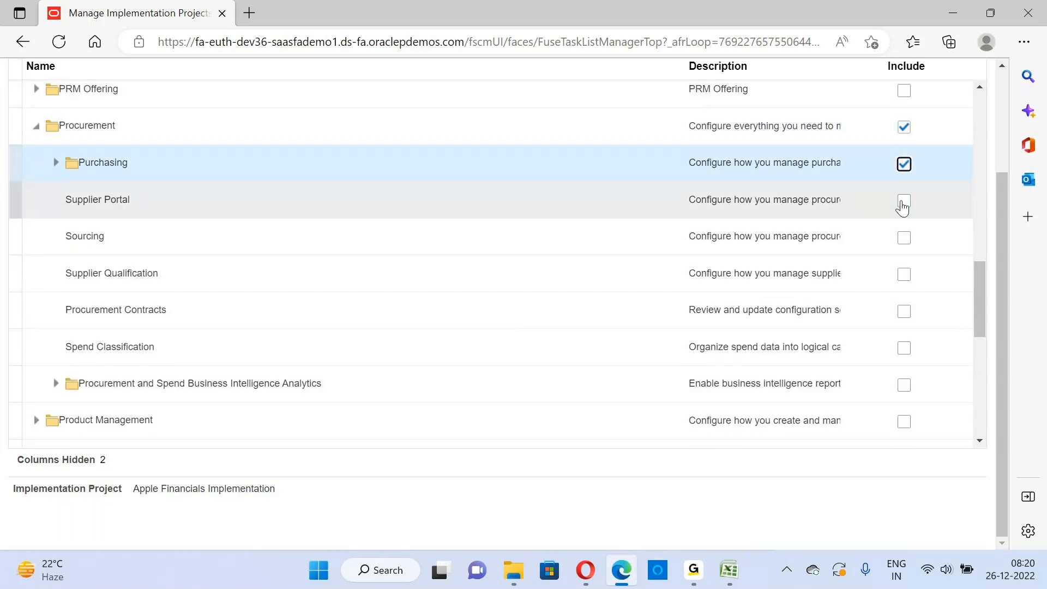
pyautogui.click(904, 201)
# Include Supplier Invoice Processing, Supplier Incentives and Self Service Procurement under Purchasing
pyautogui.click(904, 246)
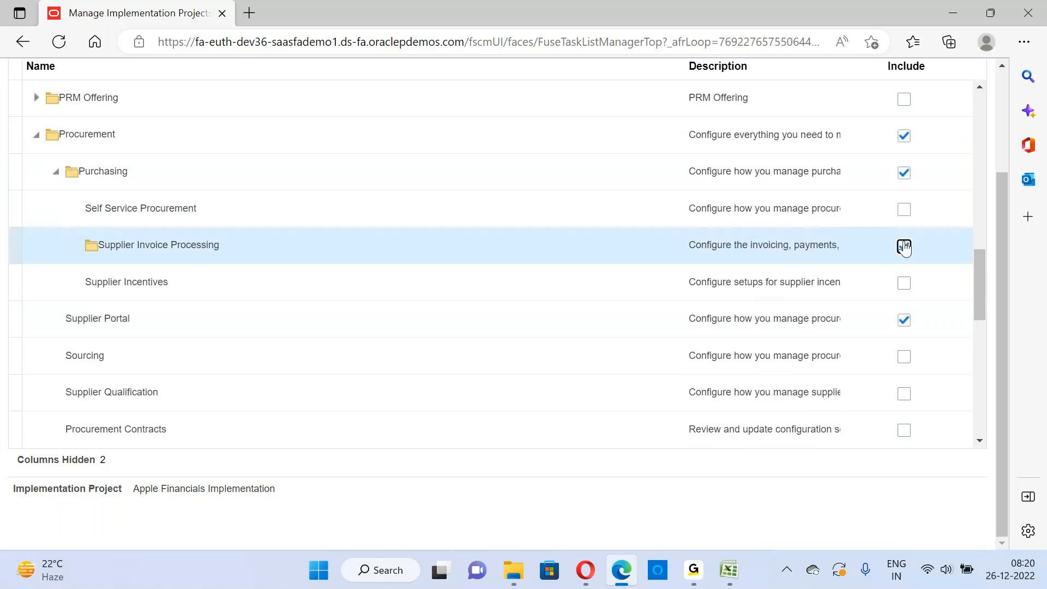
pyautogui.click(903, 212)
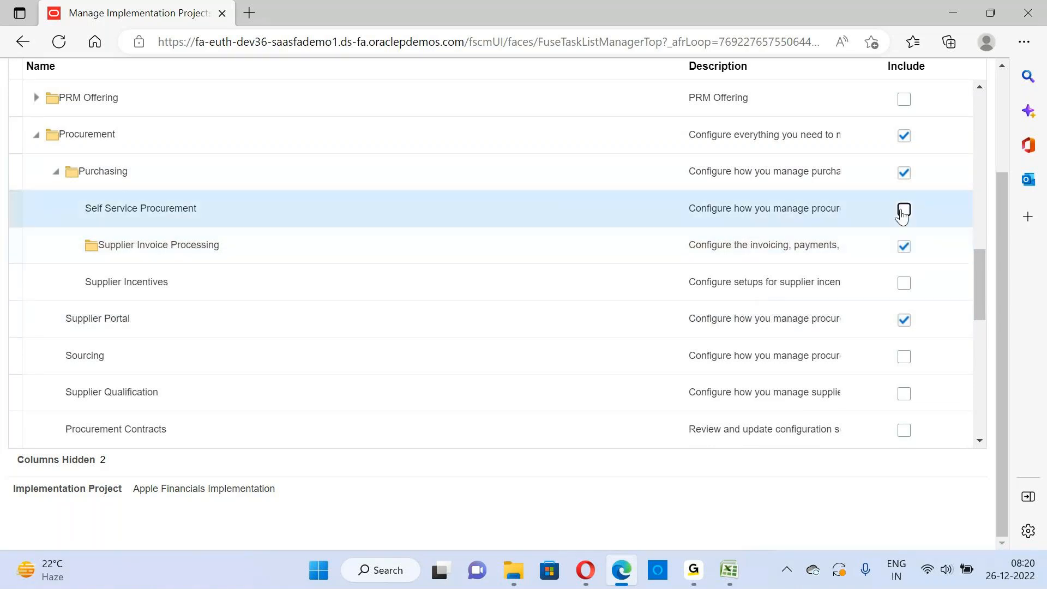
pyautogui.click(906, 284)
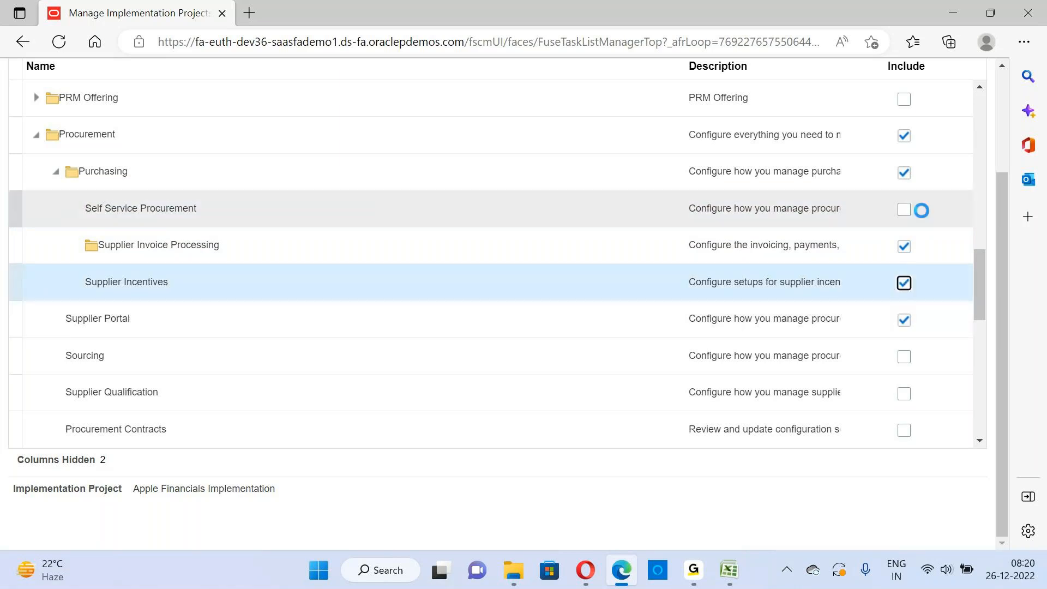
pyautogui.click(905, 211)
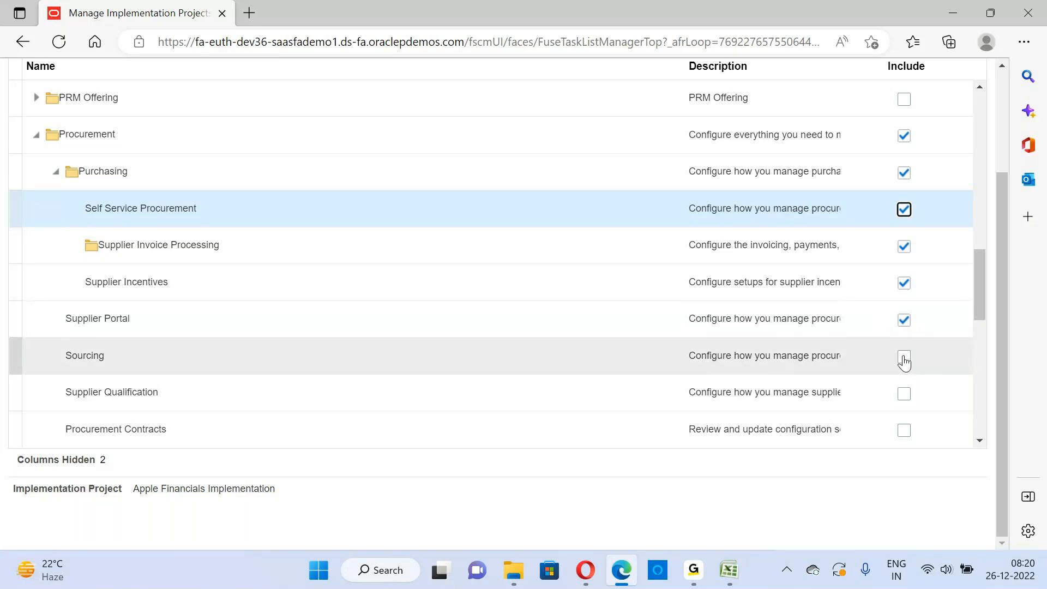
# Include Sourcing, Supplier Qualification, Procurement Contracts, Spend Classification, and Procurement and Spend Business Intelligence Analytics under the Procurement offering
pyautogui.click(905, 361)
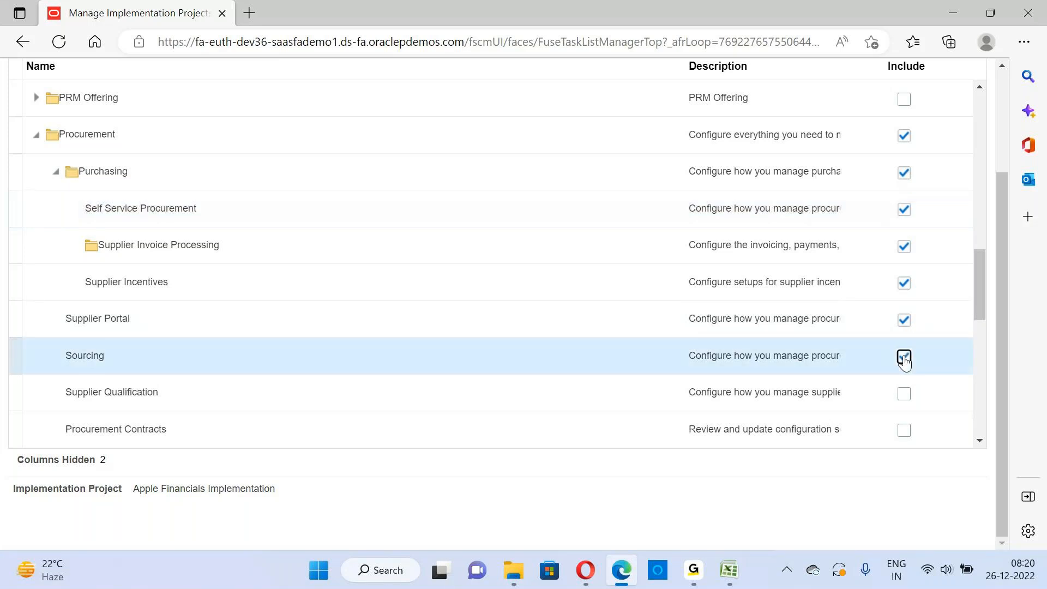
pyautogui.click(904, 393)
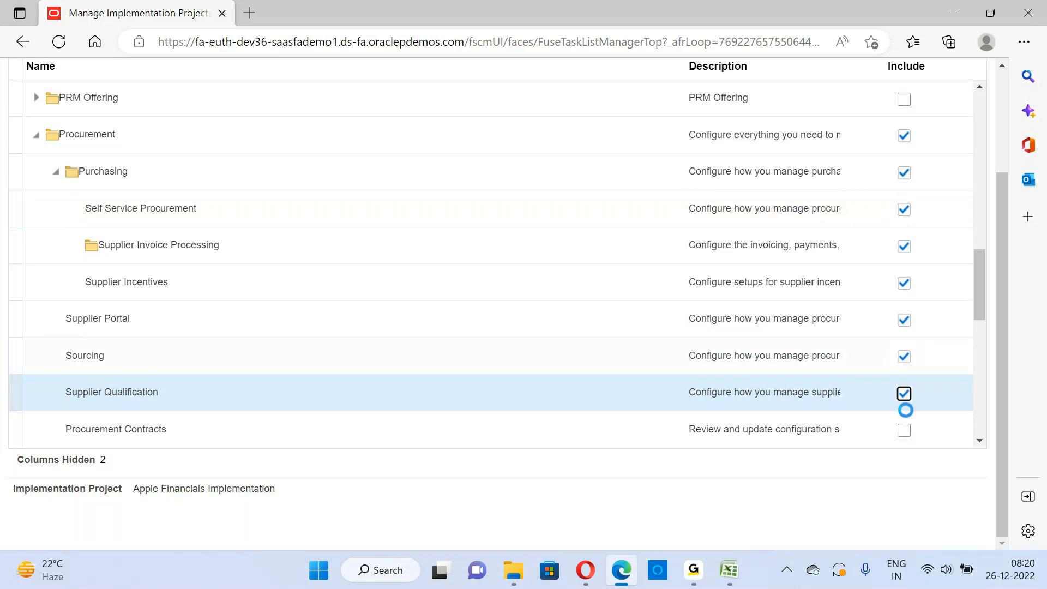
pyautogui.click(904, 430)
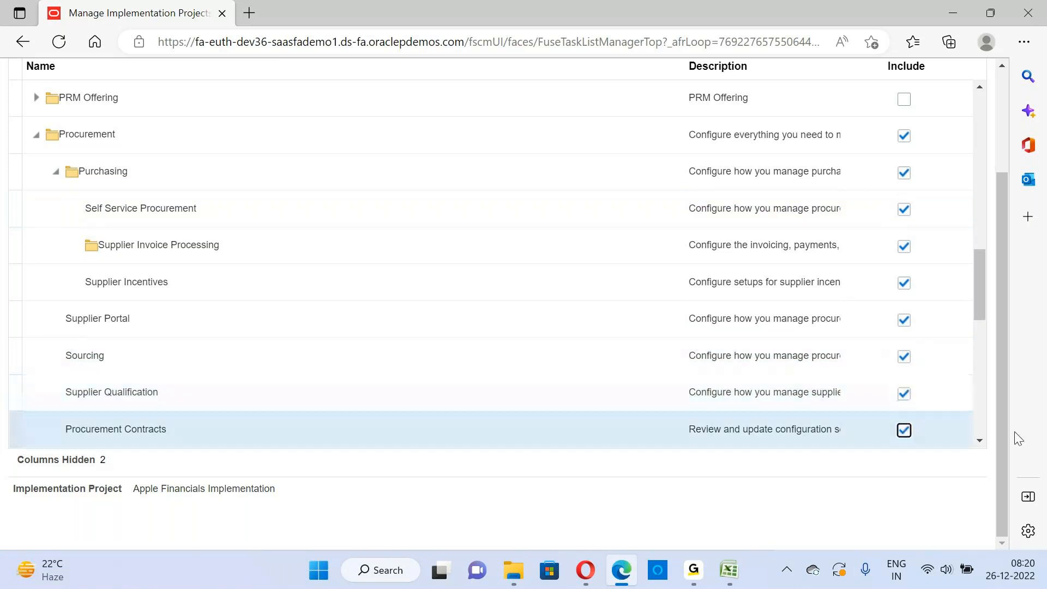
pyautogui.click(979, 441)
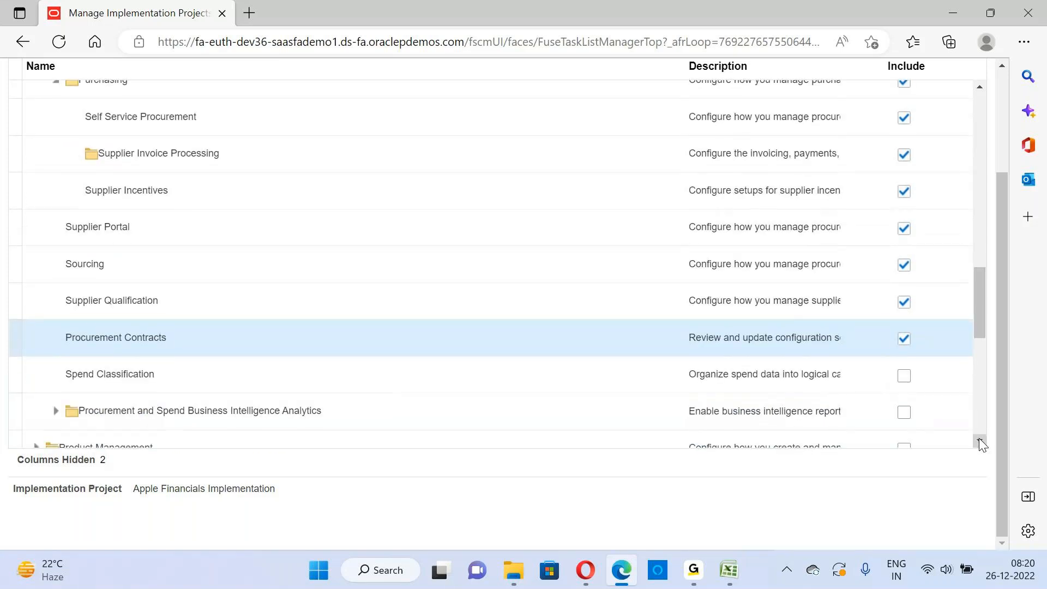
pyautogui.click(979, 440)
pyautogui.click(980, 441)
pyautogui.click(980, 441)
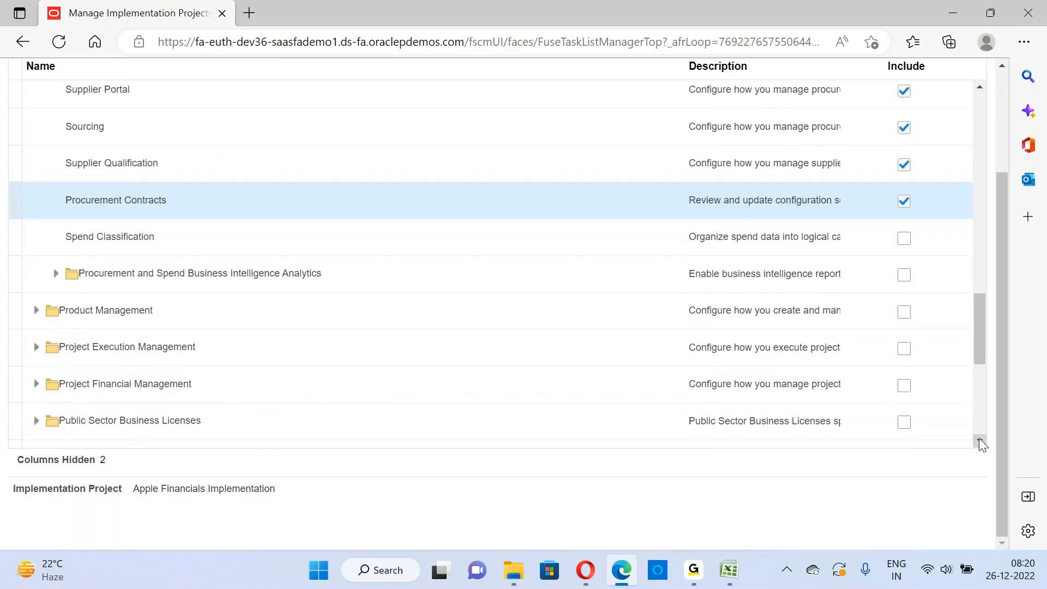
pyautogui.click(906, 240)
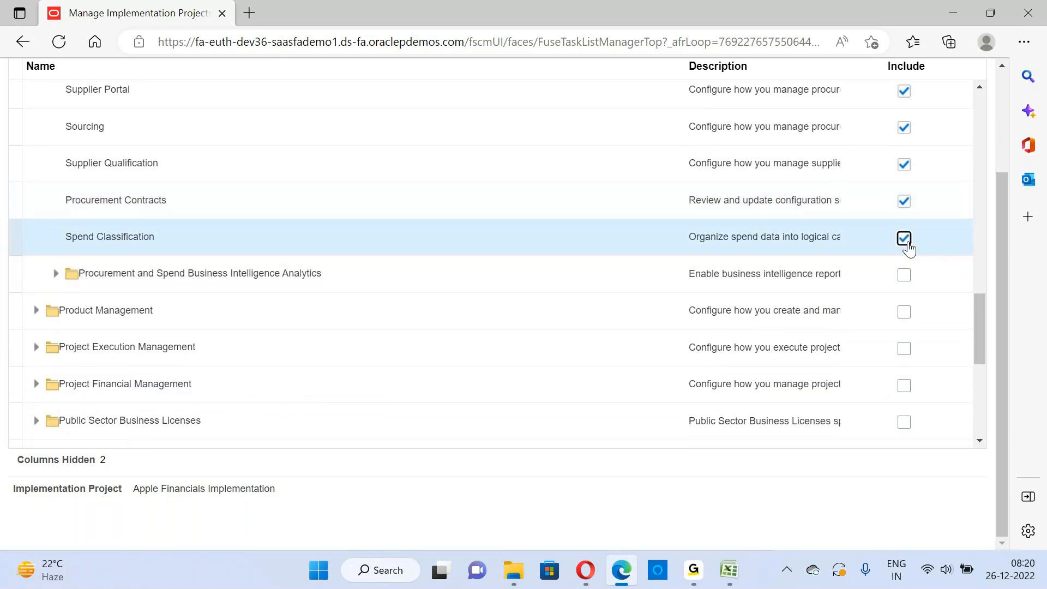
pyautogui.click(905, 275)
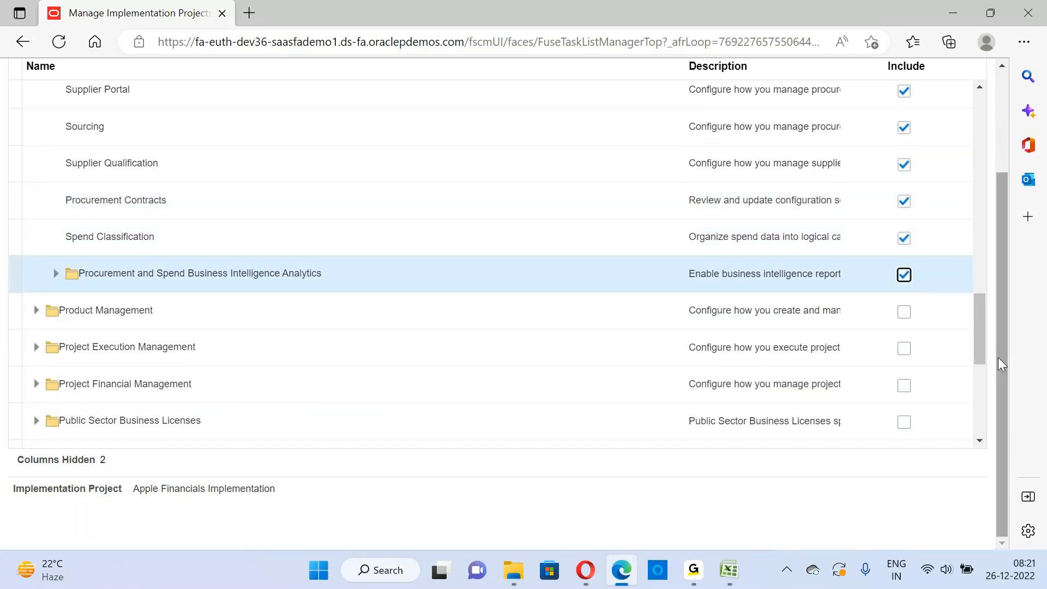
# Collapse the expanded Financials and Fusion Accounting Hub offerings in the offerings list
pyautogui.moveTo(998, 358); pyautogui.dragTo(1014, 165)
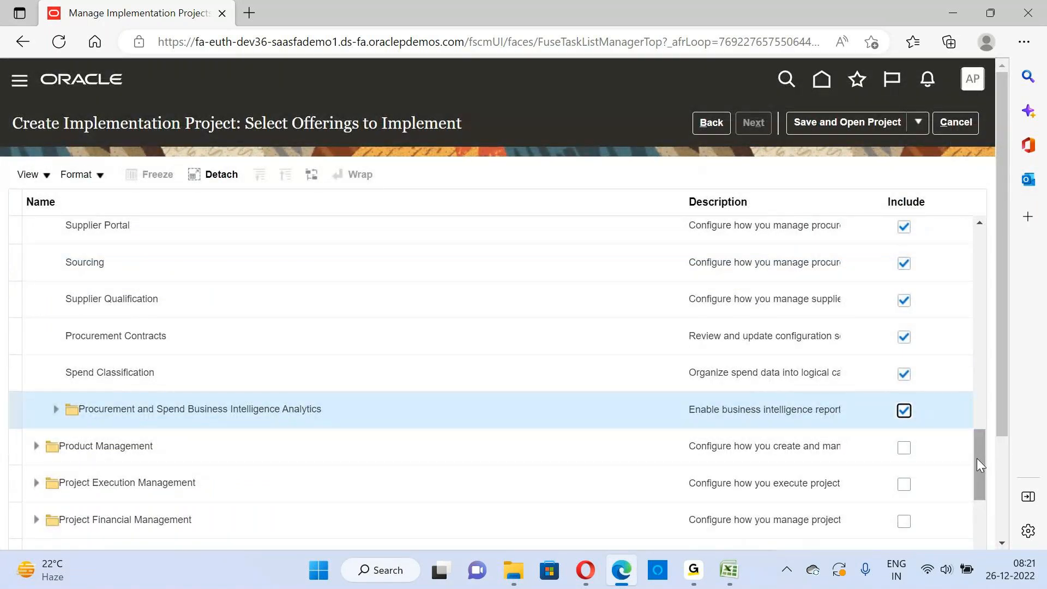
pyautogui.moveTo(977, 458); pyautogui.dragTo(977, 195)
pyautogui.moveTo(978, 437); pyautogui.dragTo(983, 179)
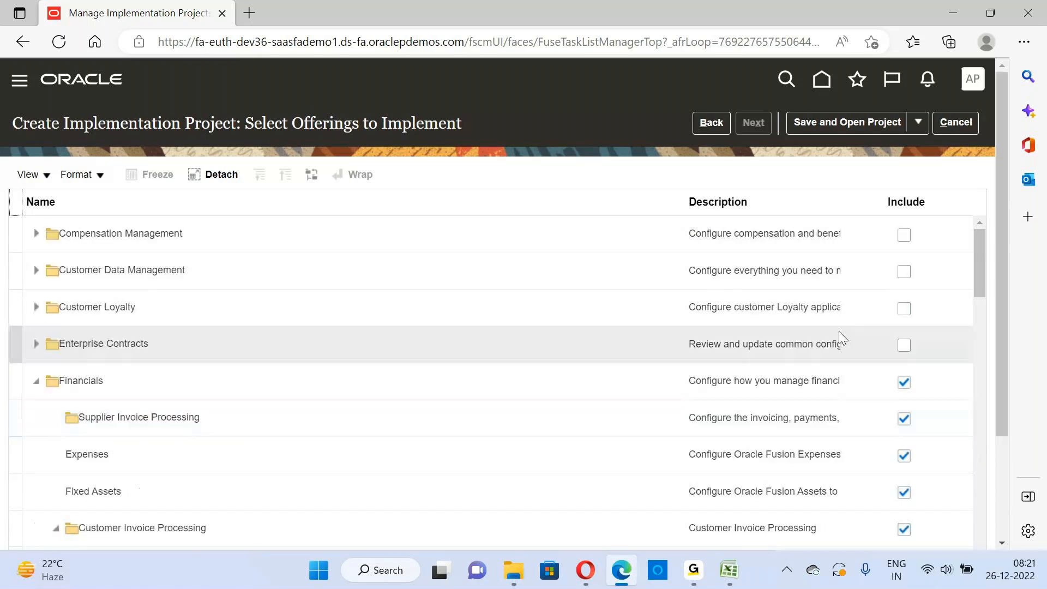
pyautogui.click(37, 387)
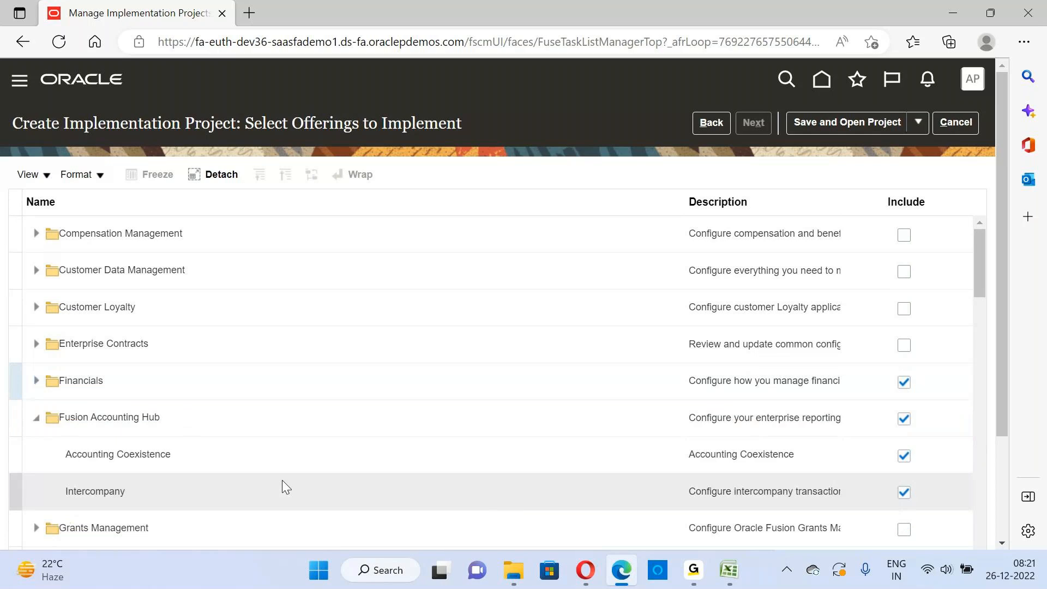
pyautogui.click(31, 421)
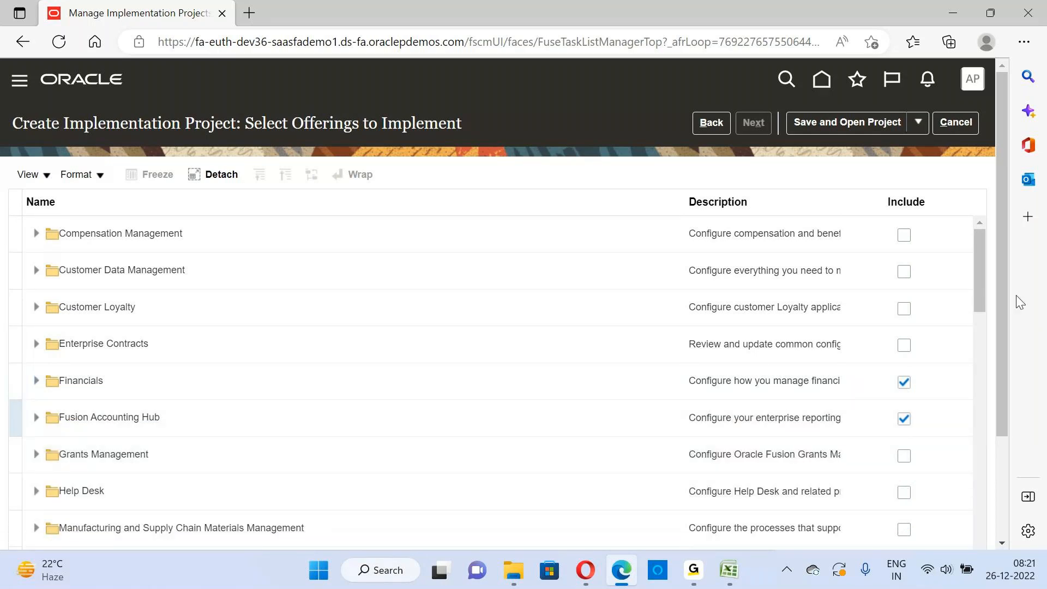
pyautogui.moveTo(1002, 289)
pyautogui.mouseDown()
pyautogui.moveTo(1017, 443)
pyautogui.moveTo(1018, 302)
pyautogui.mouseUp()
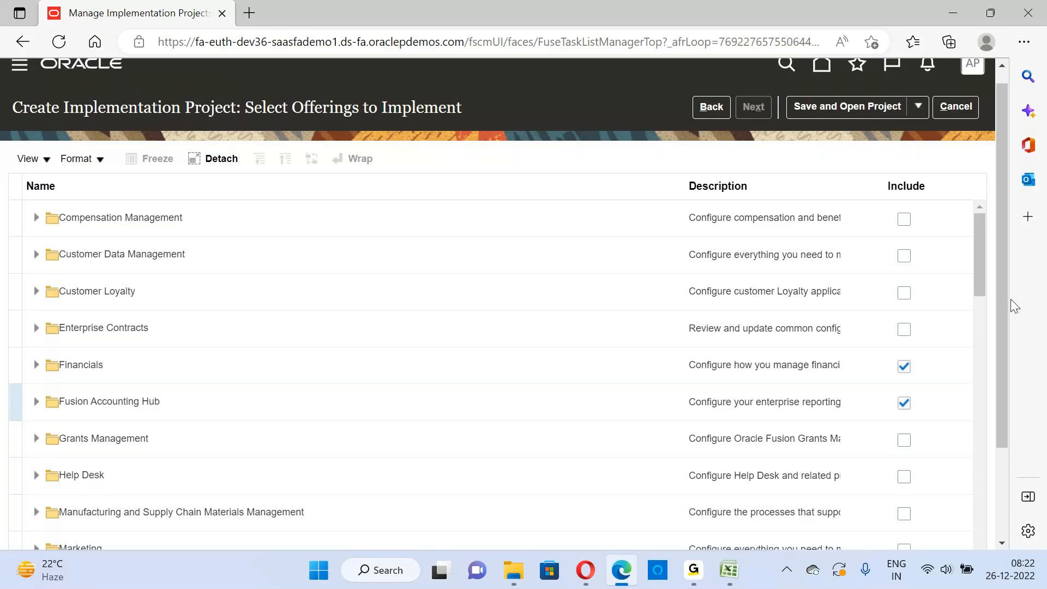
pyautogui.scroll(-3, 1003, 293)
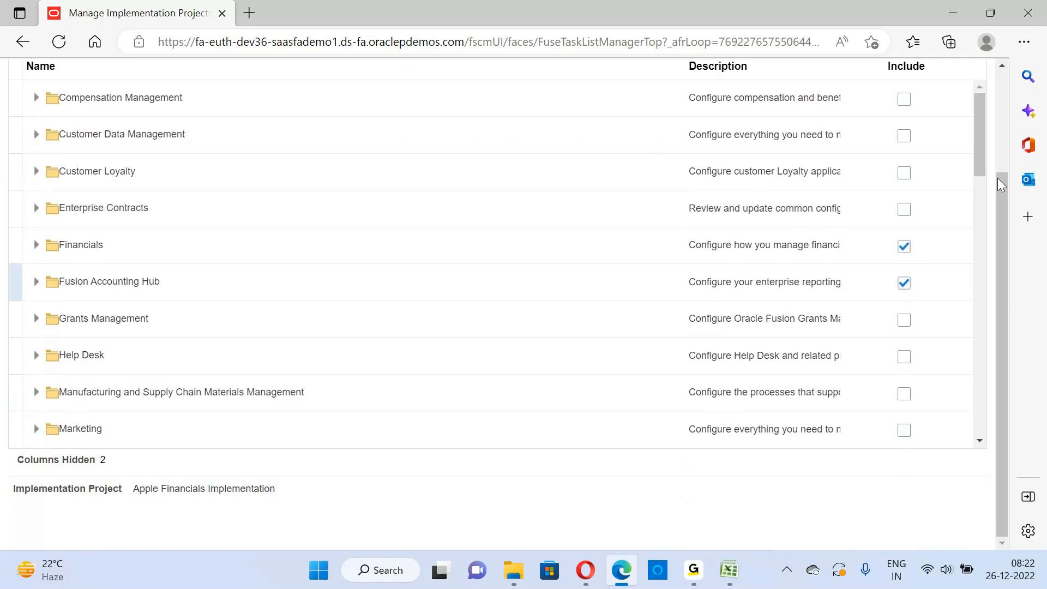
pyautogui.scroll(2, 1006, 205)
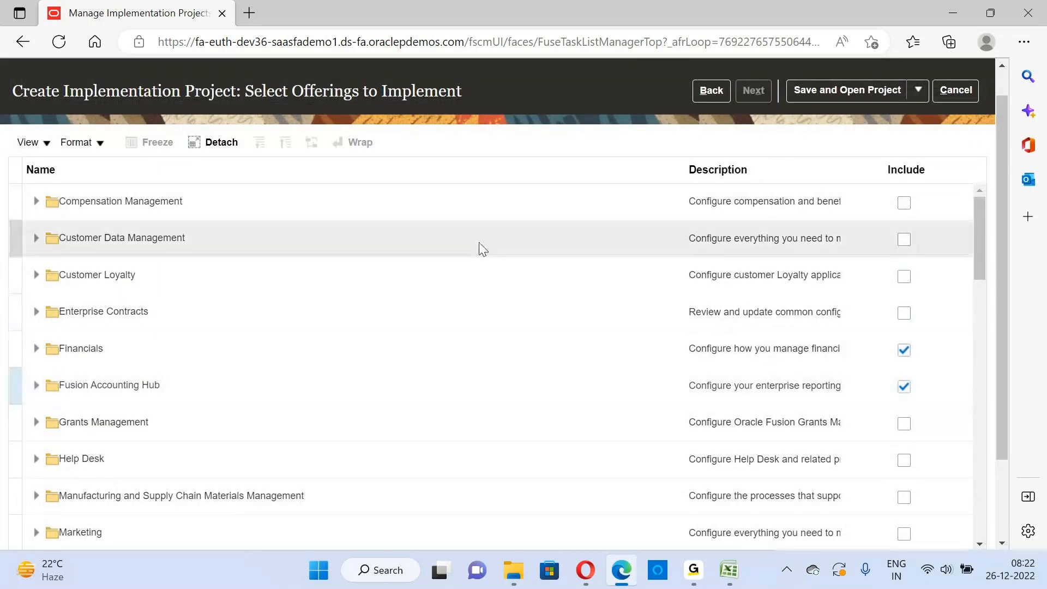
pyautogui.moveTo(22, 90); pyautogui.dragTo(455, 104)
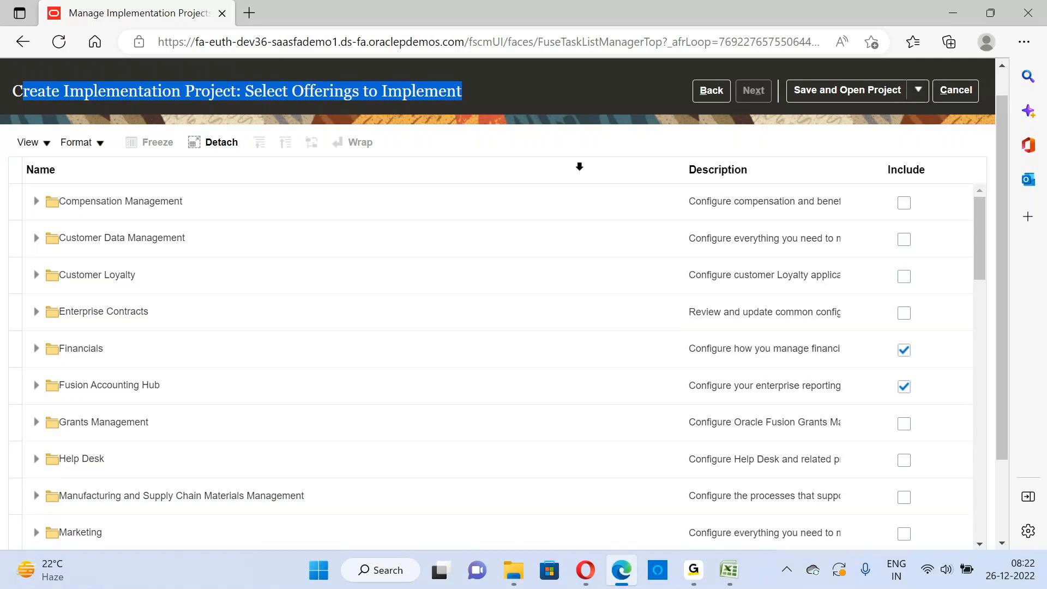
pyautogui.click(355, 101)
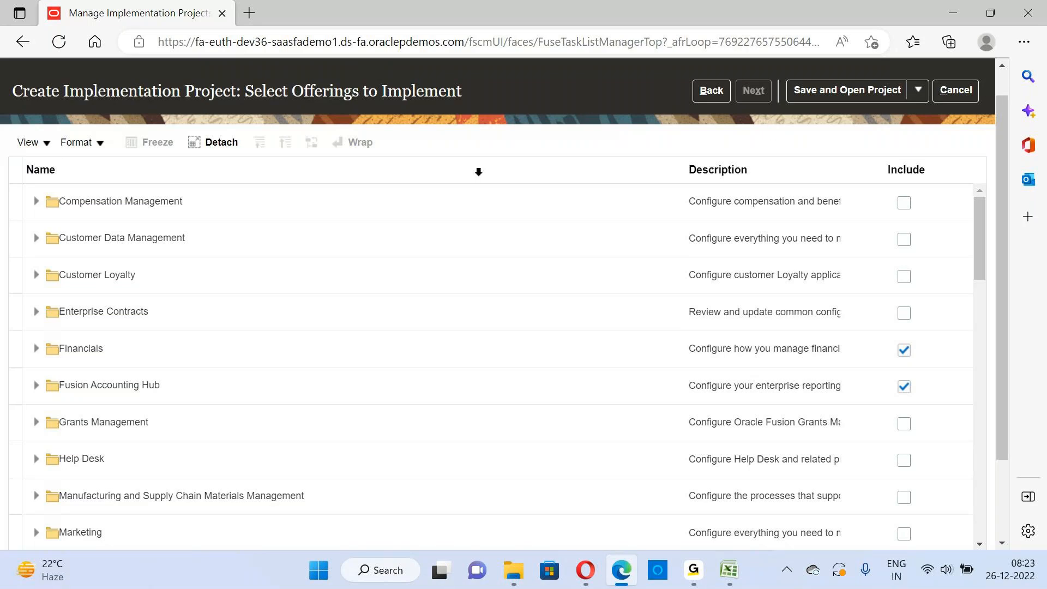
pyautogui.moveTo(1005, 271); pyautogui.dragTo(983, 331)
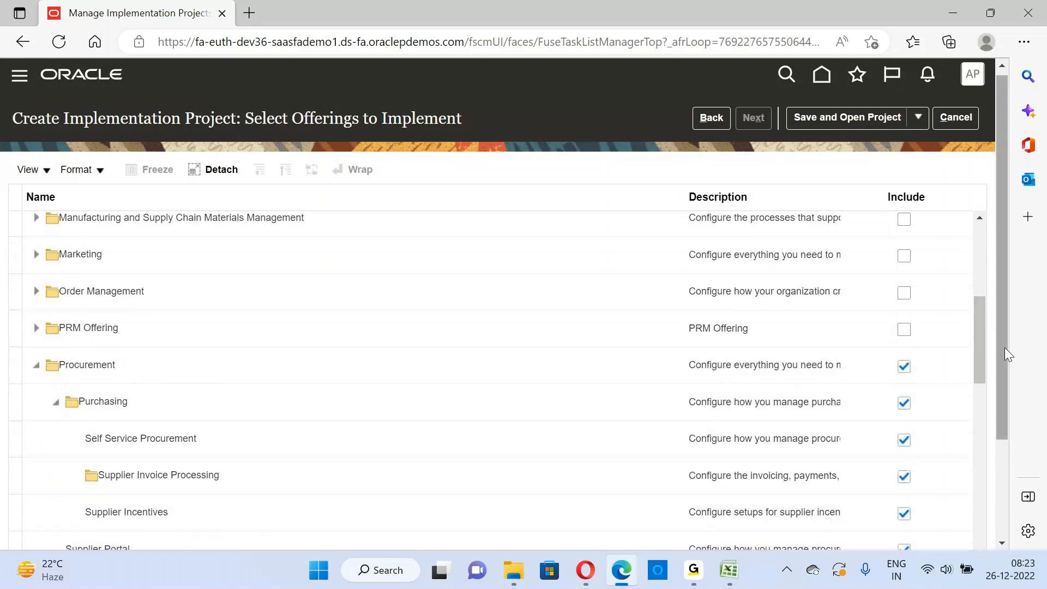
pyautogui.moveTo(1005, 348); pyautogui.dragTo(999, 228)
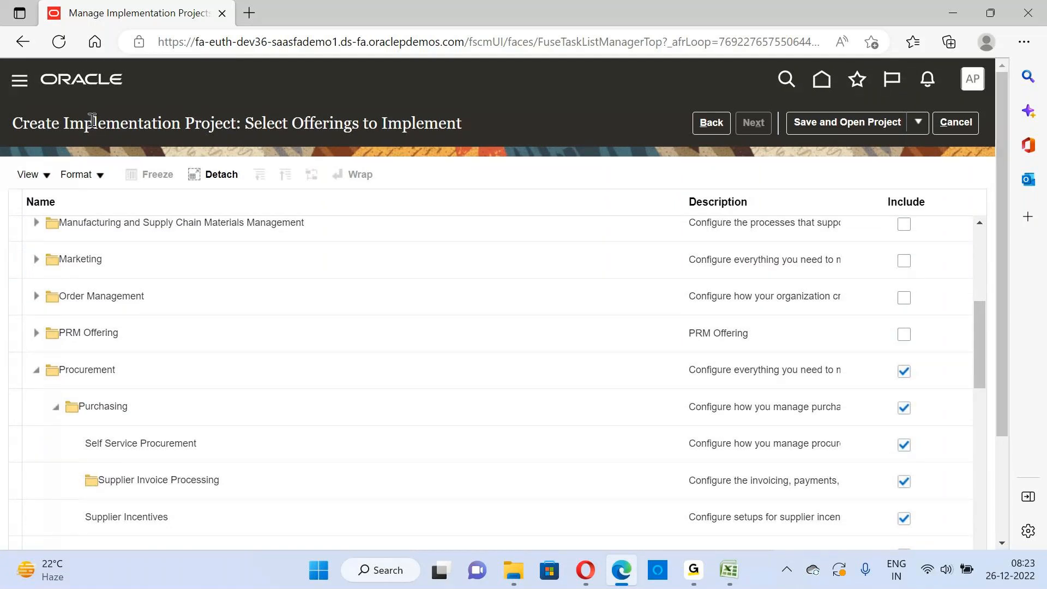
pyautogui.moveTo(23, 123); pyautogui.dragTo(468, 125)
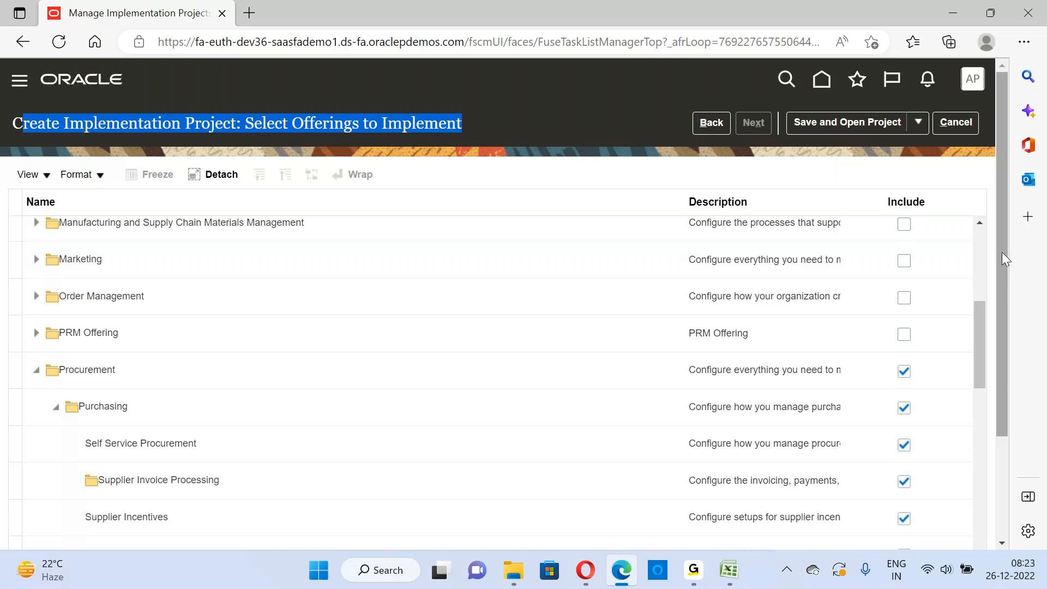
pyautogui.click(246, 122)
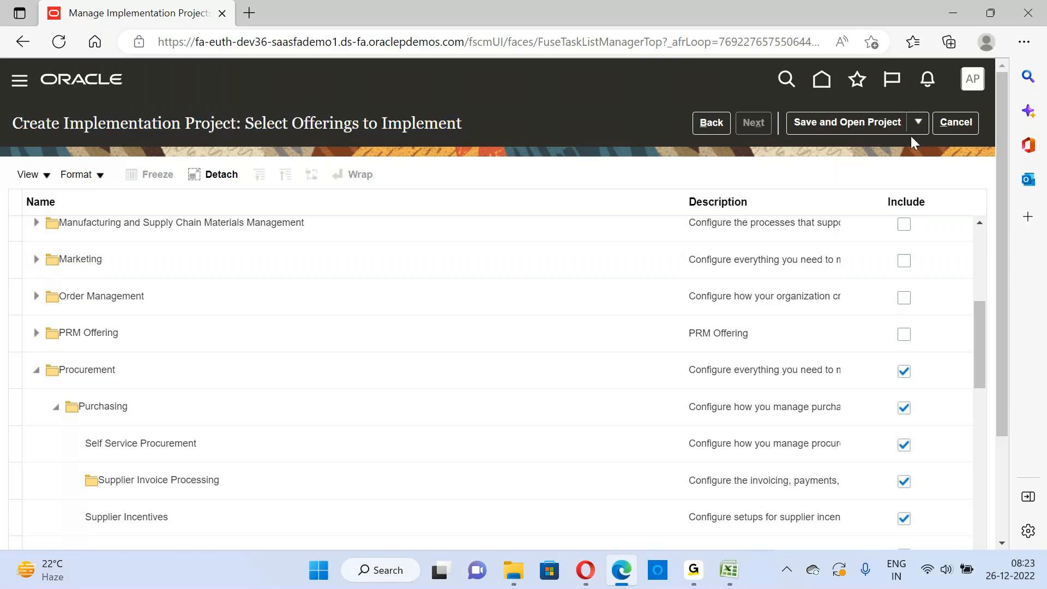
# Save the new implementation project with its selected offerings and open it
pyautogui.click(921, 122)
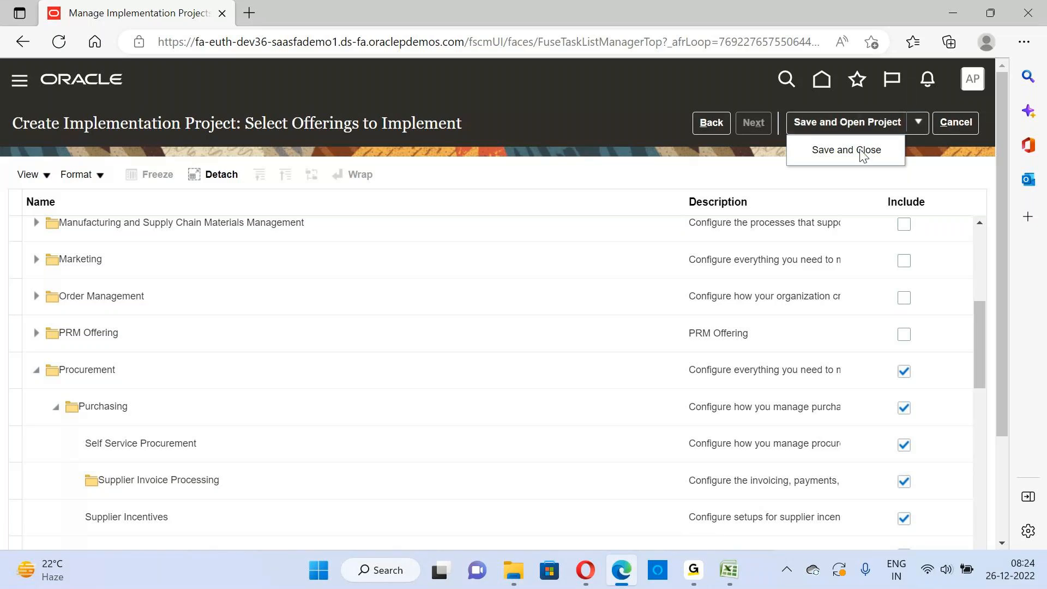
pyautogui.click(853, 122)
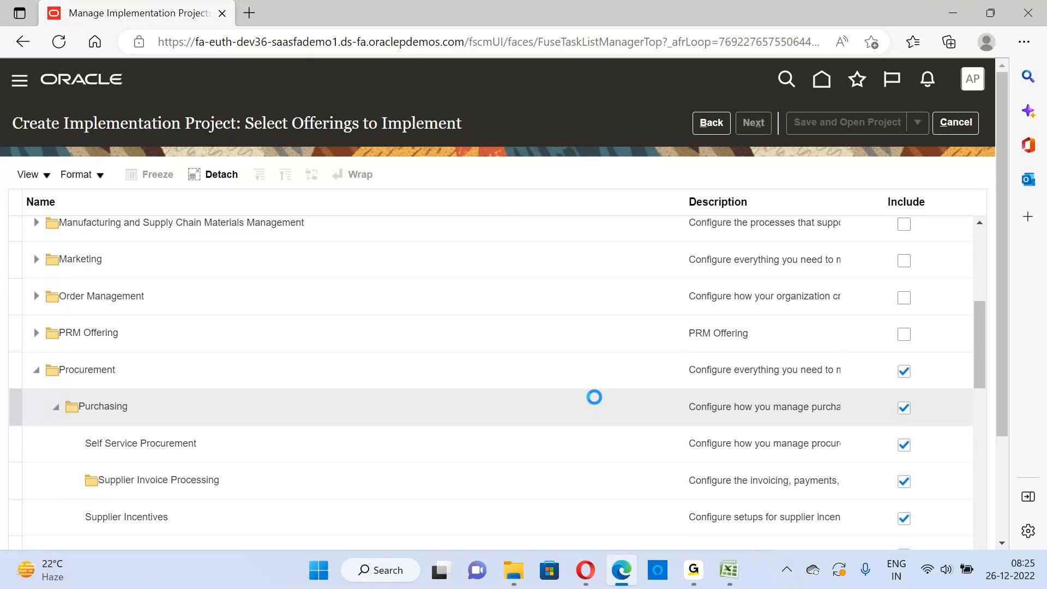
pyautogui.moveTo(694, 570)
pyautogui.moveTo(766, 529)
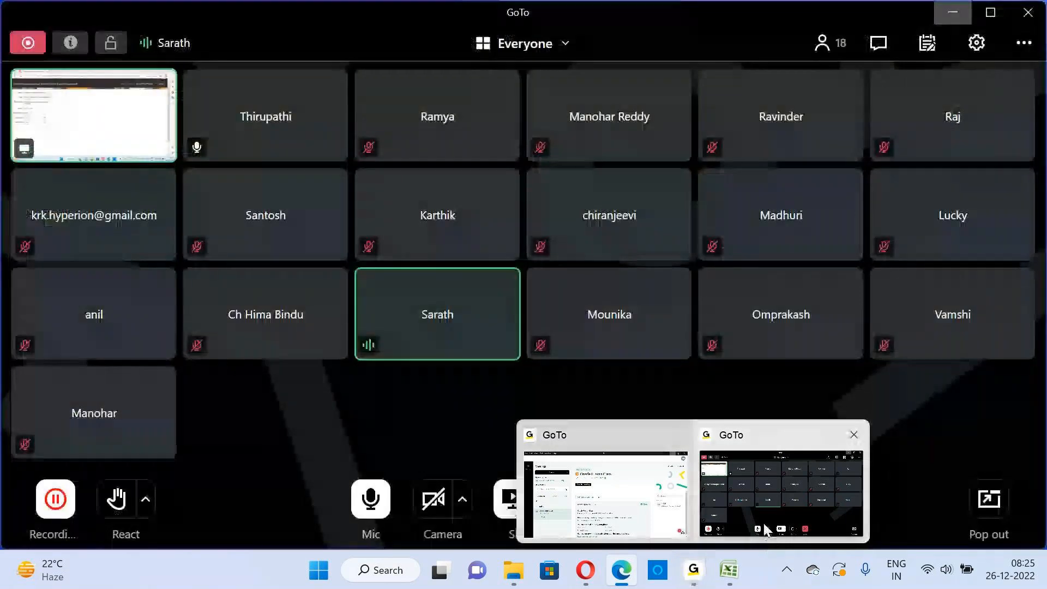
pyautogui.click(751, 481)
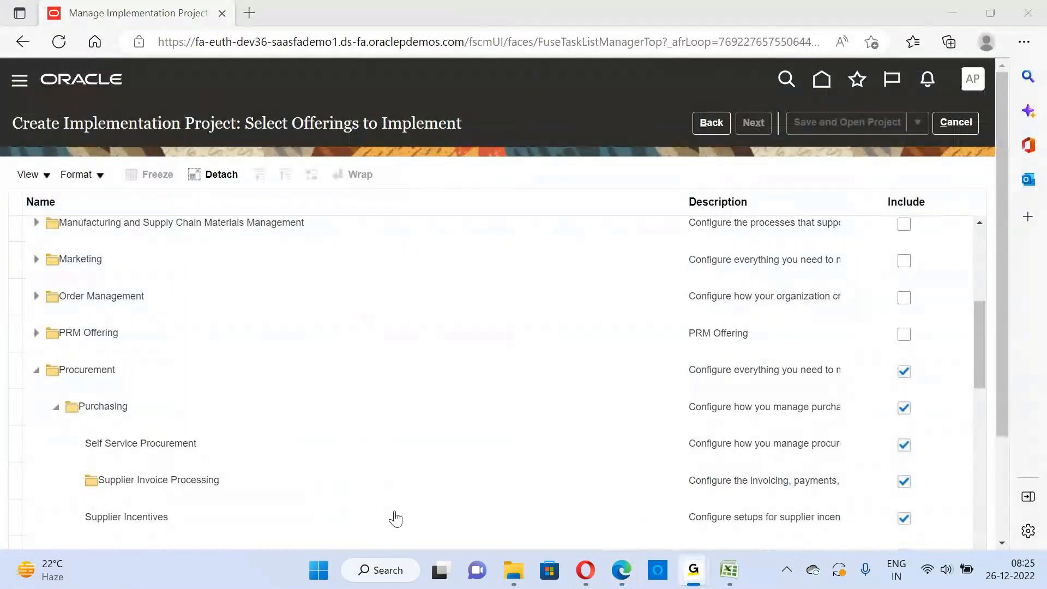
pyautogui.click(620, 573)
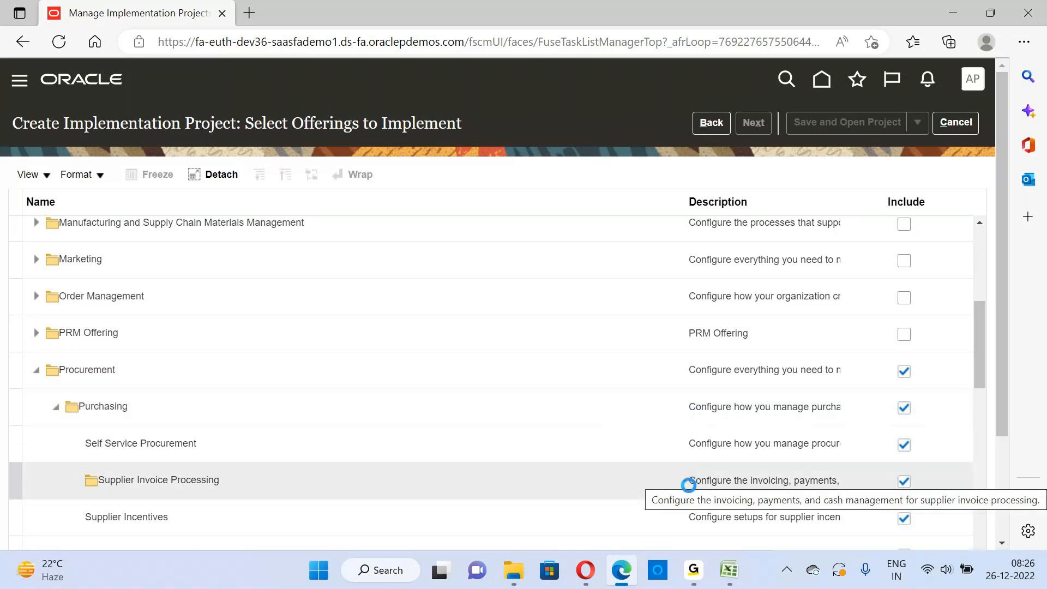
pyautogui.moveTo(689, 578)
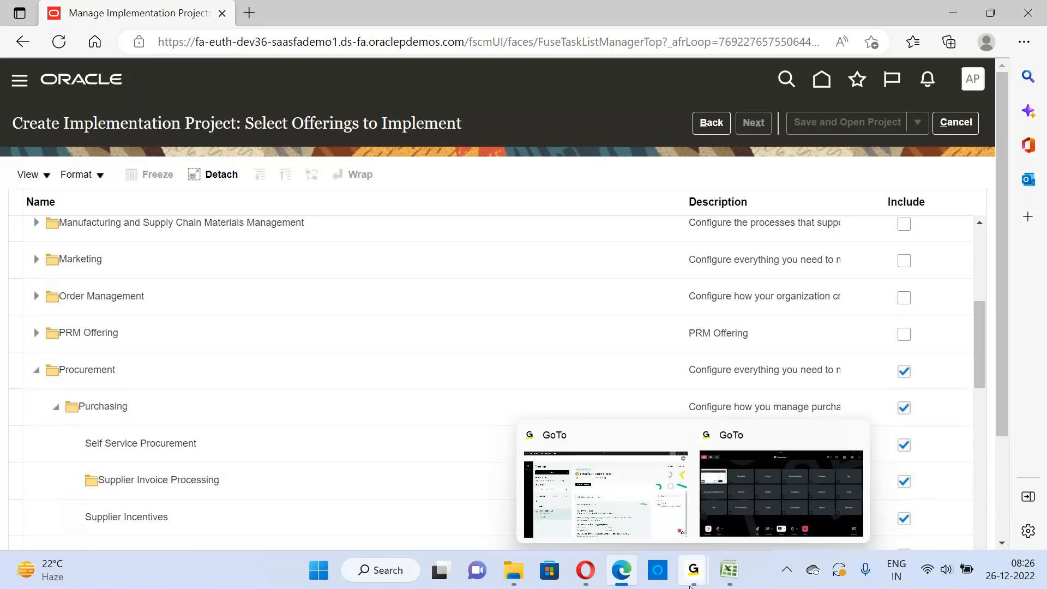
pyautogui.click(756, 528)
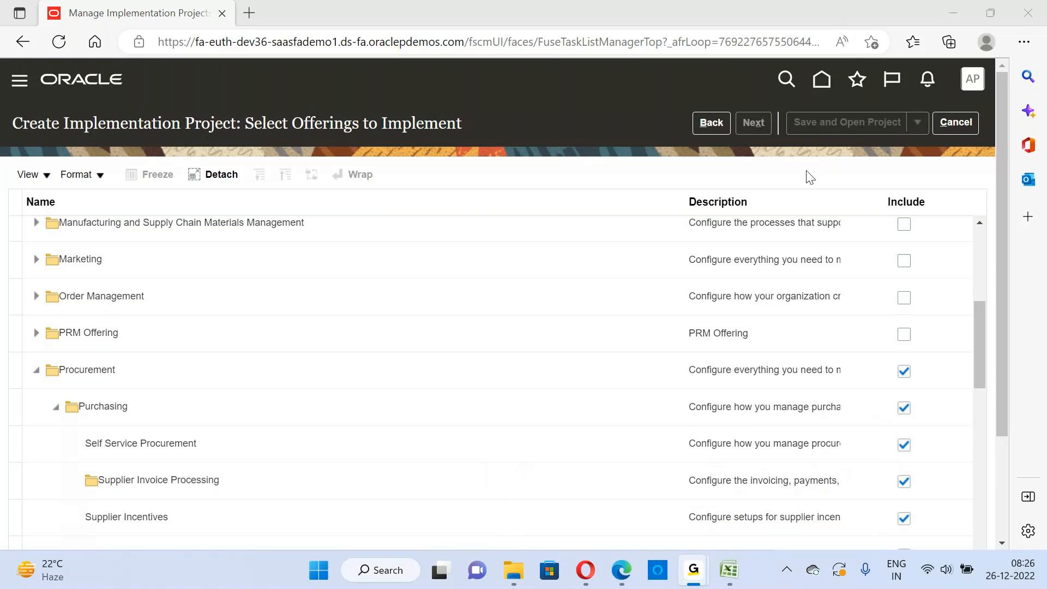
pyautogui.moveTo(631, 576)
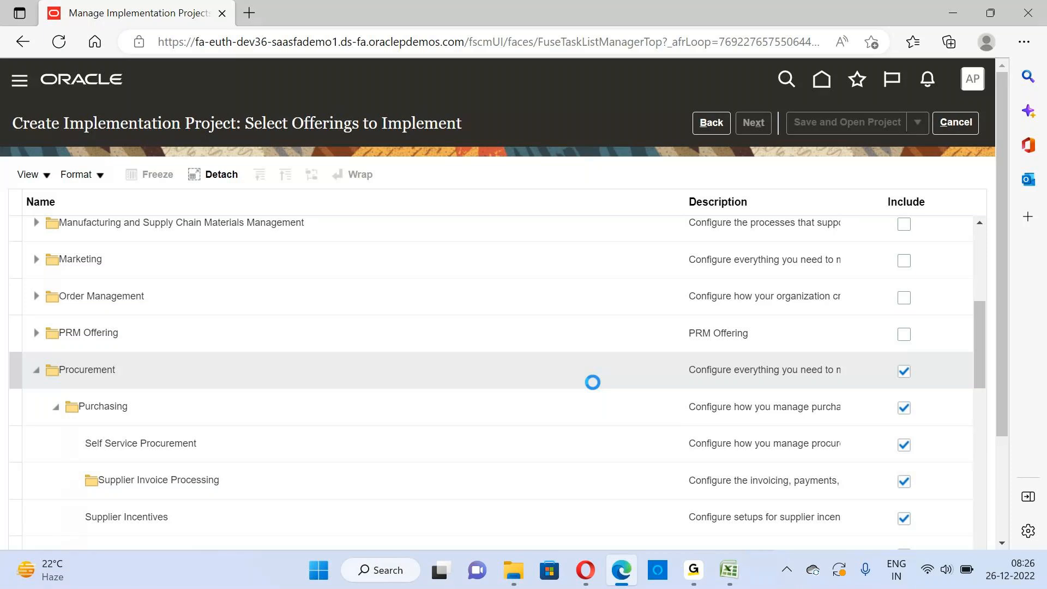
pyautogui.click(694, 570)
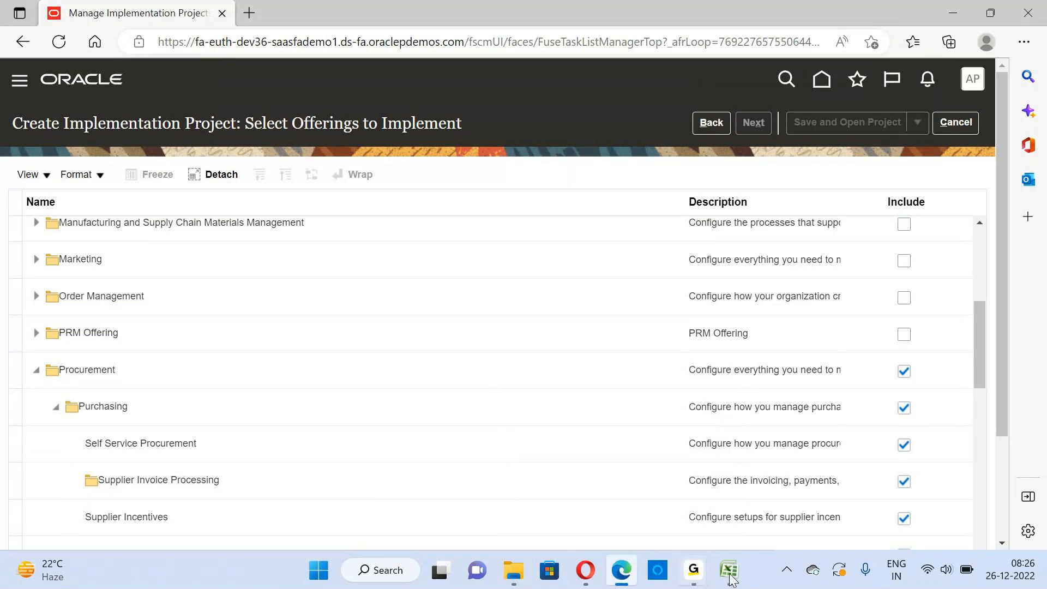
pyautogui.moveTo(679, 586)
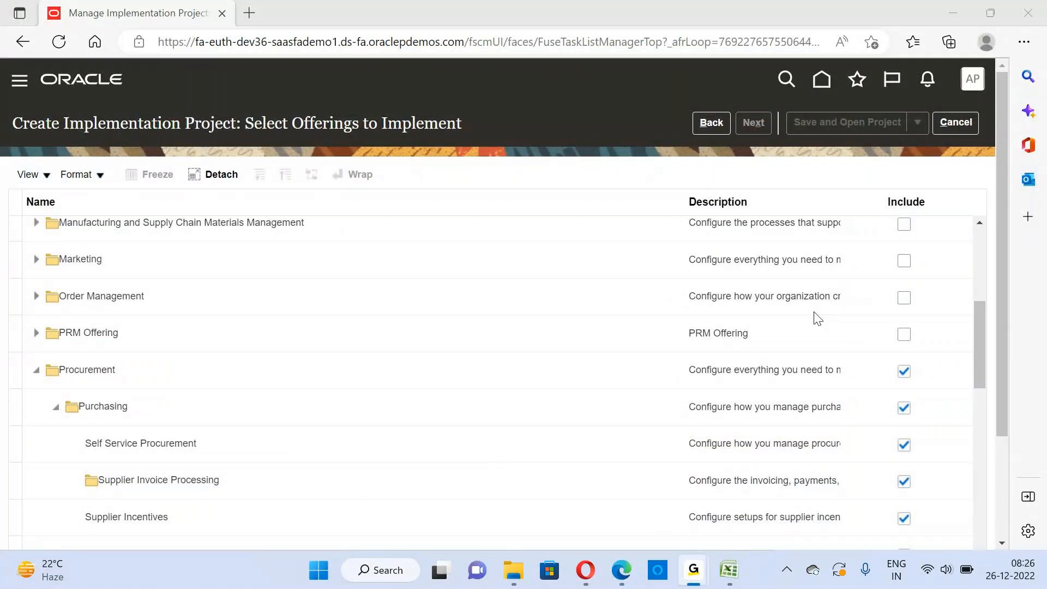
pyautogui.hotkey('alt', 'Tab')
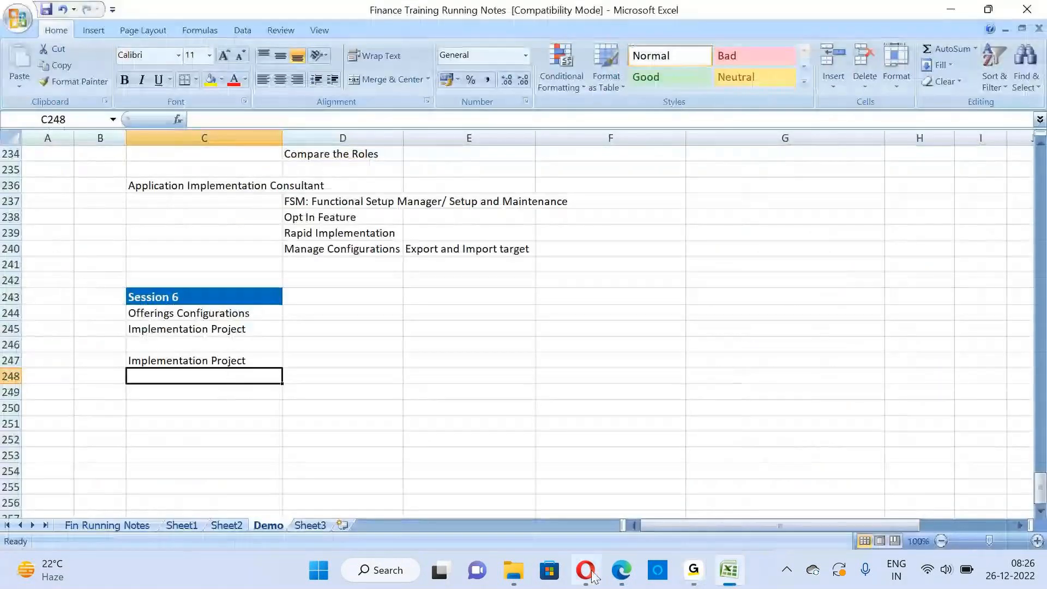
pyautogui.click(621, 571)
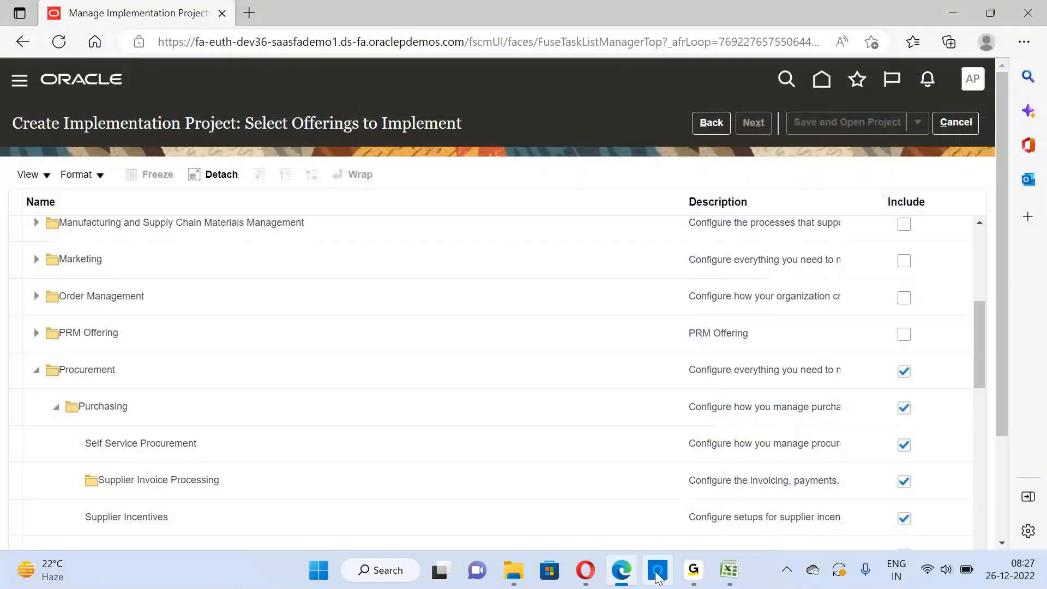
pyautogui.click(631, 581)
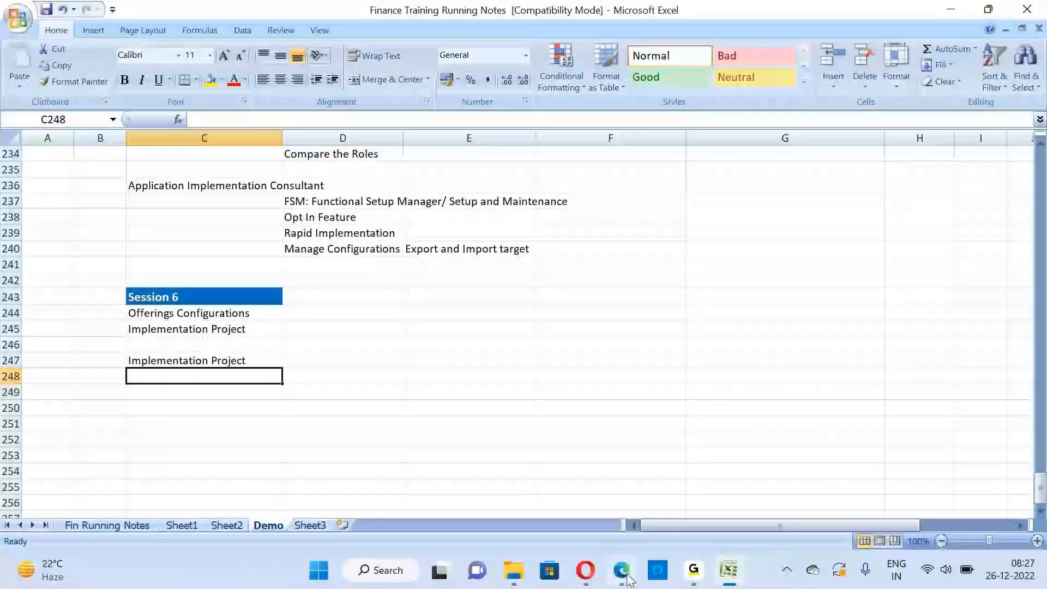
pyautogui.click(621, 571)
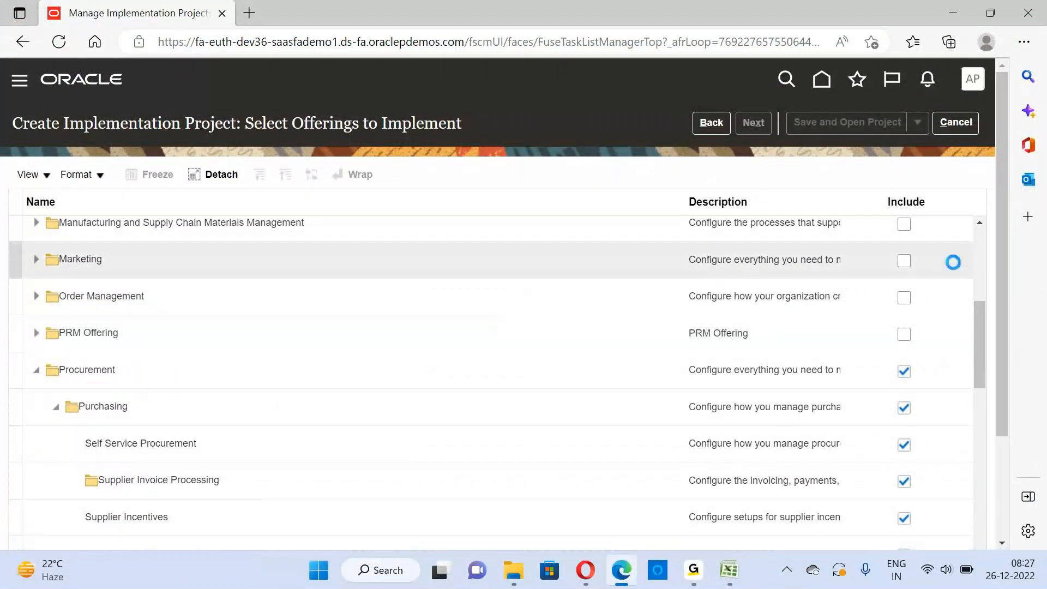
pyautogui.moveTo(998, 283); pyautogui.dragTo(990, 233)
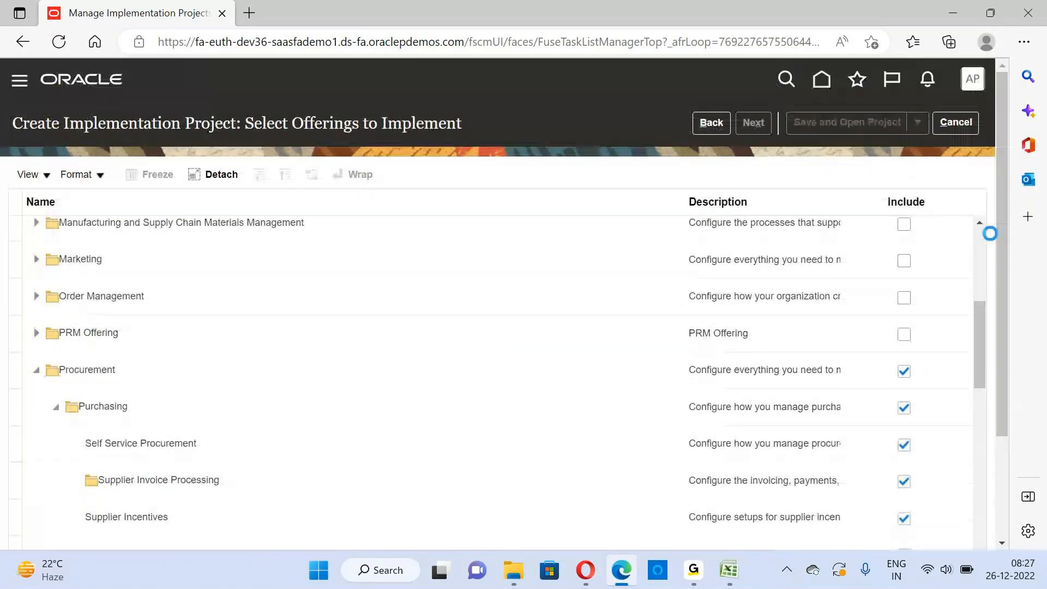
# Try to save and close the implementation project
pyautogui.click(920, 121)
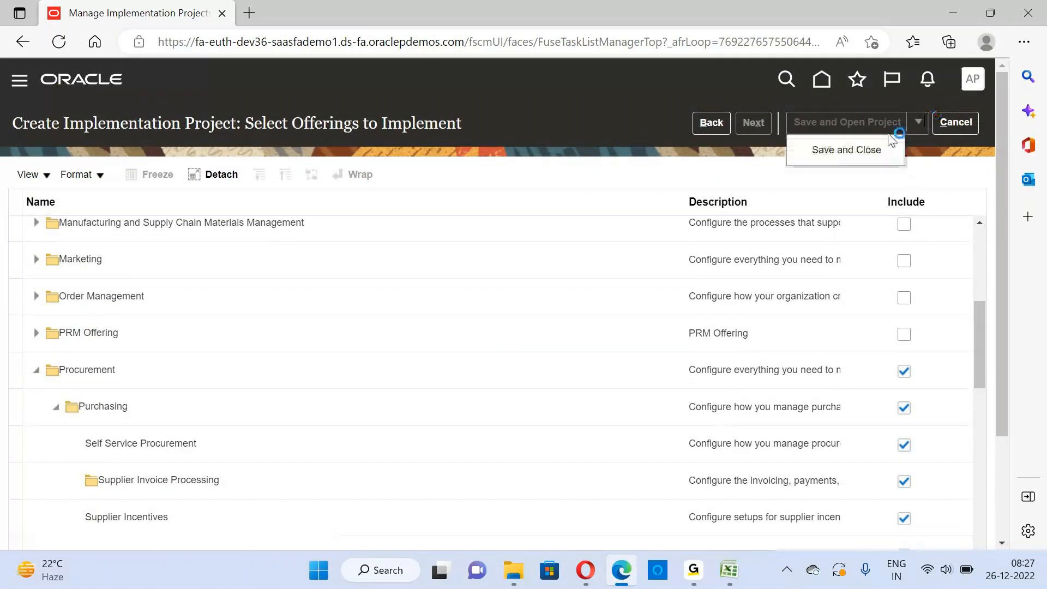
pyautogui.click(860, 152)
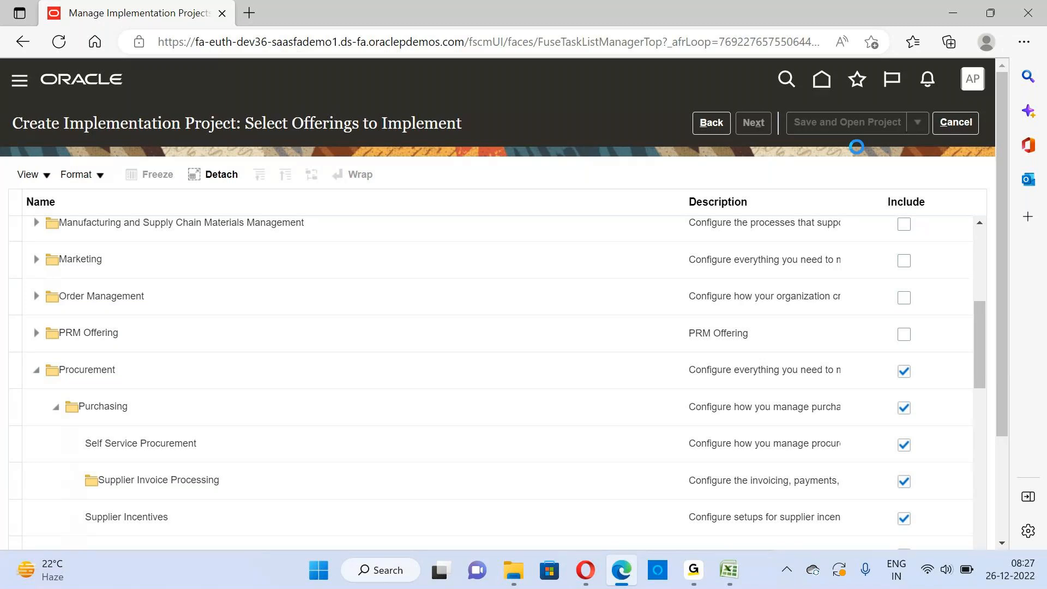
pyautogui.click(693, 577)
pyautogui.click(604, 493)
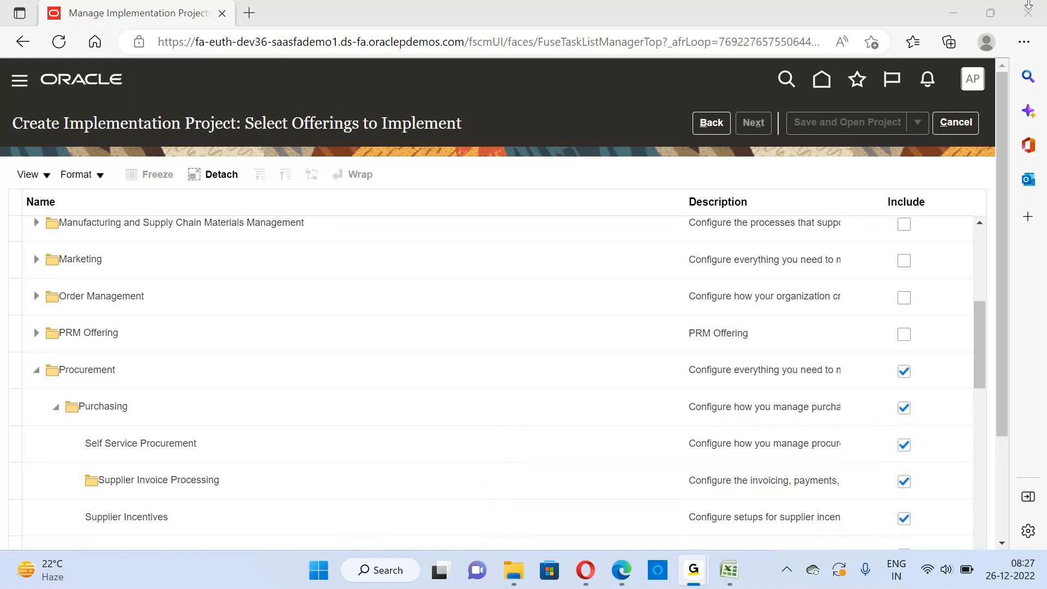
pyautogui.click(961, 13)
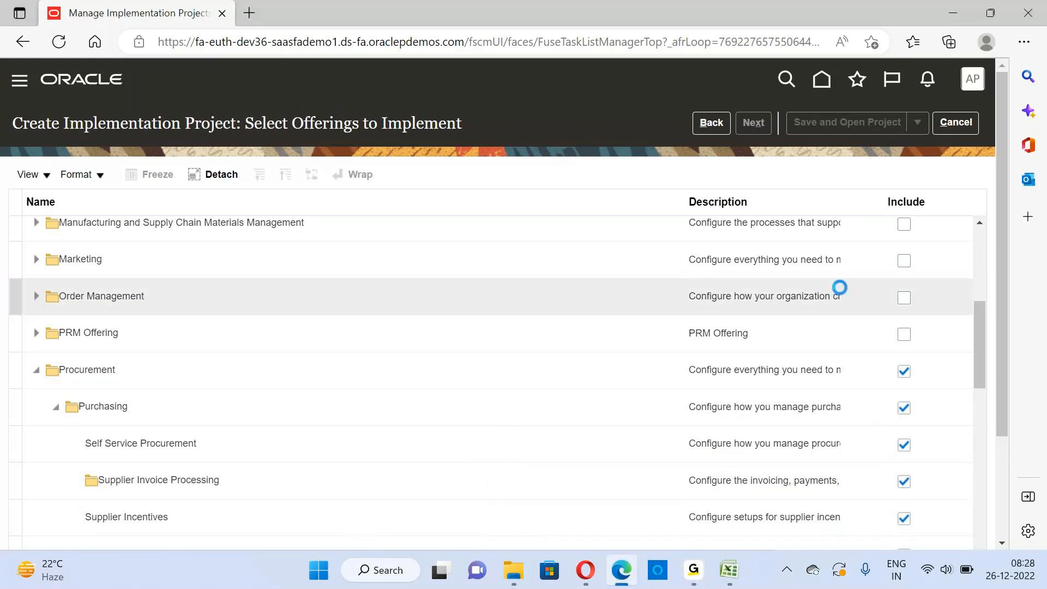
# Cancel out of the offerings selection page, reload it and close the browser window
pyautogui.click(959, 125)
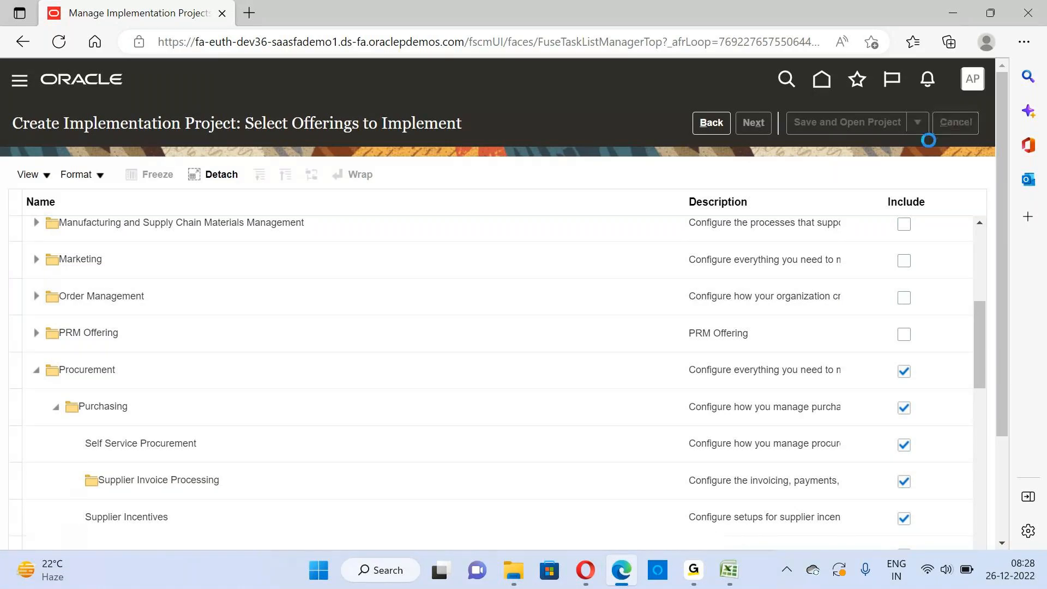
pyautogui.click(58, 48)
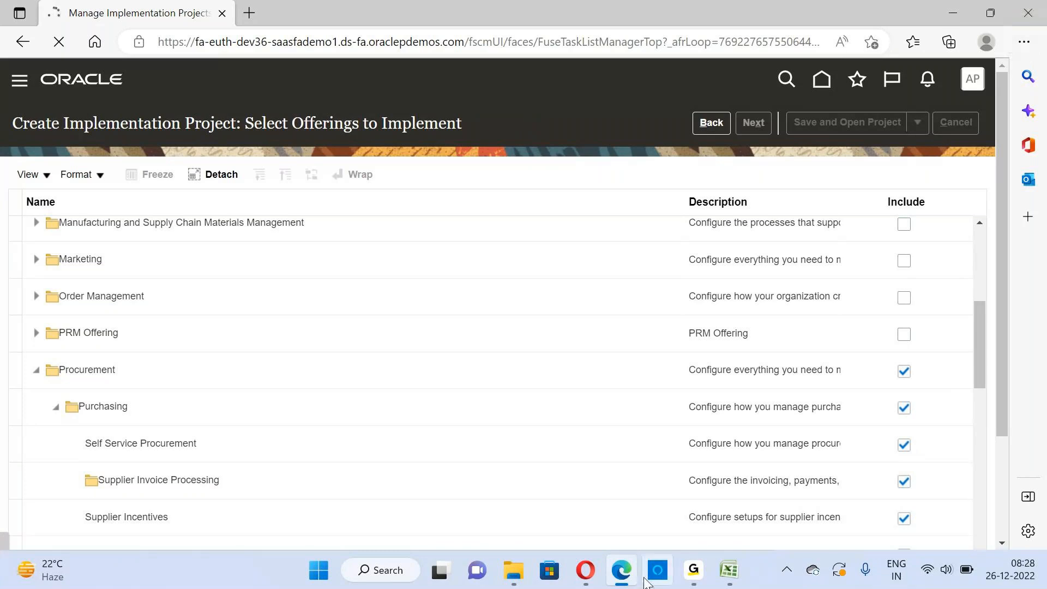
pyautogui.moveTo(614, 579)
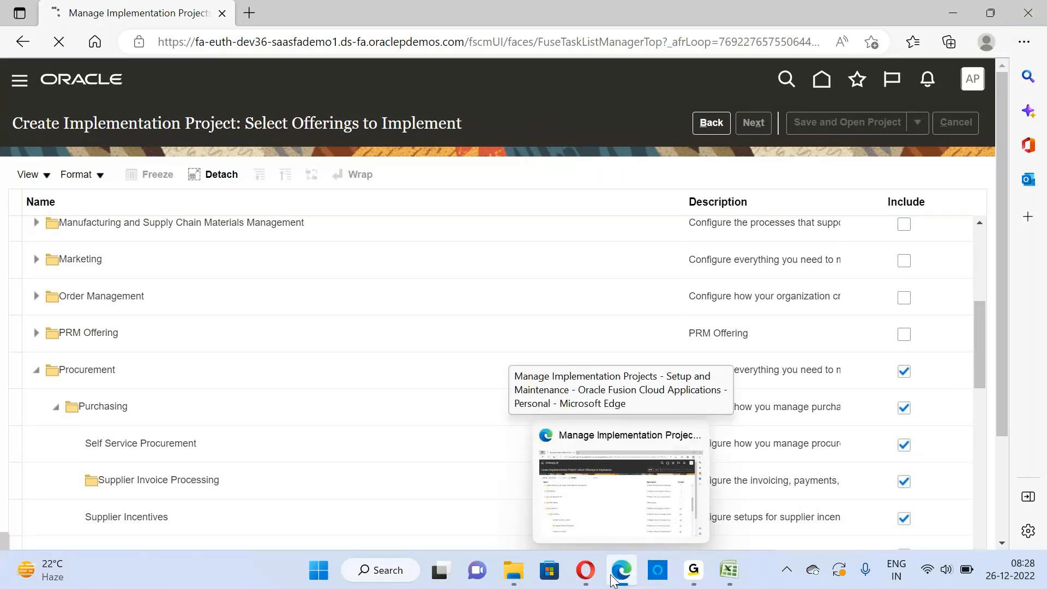
pyautogui.click(1028, 15)
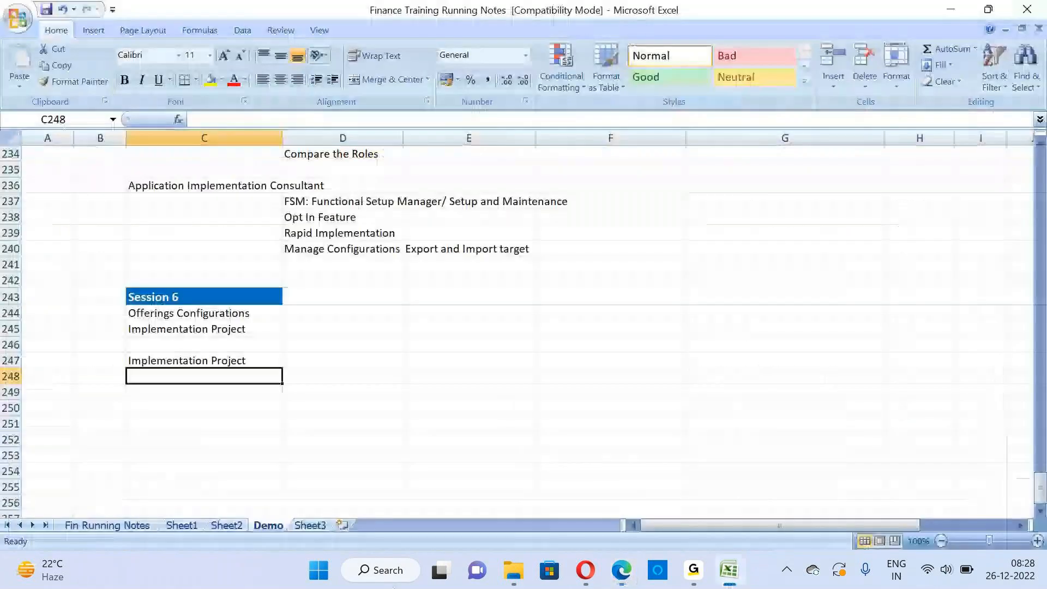
# Copy the Oracle Fusion URL from cell B3 of Sheet3 in the Excel notes and open it in a new Edge window
pyautogui.click(309, 525)
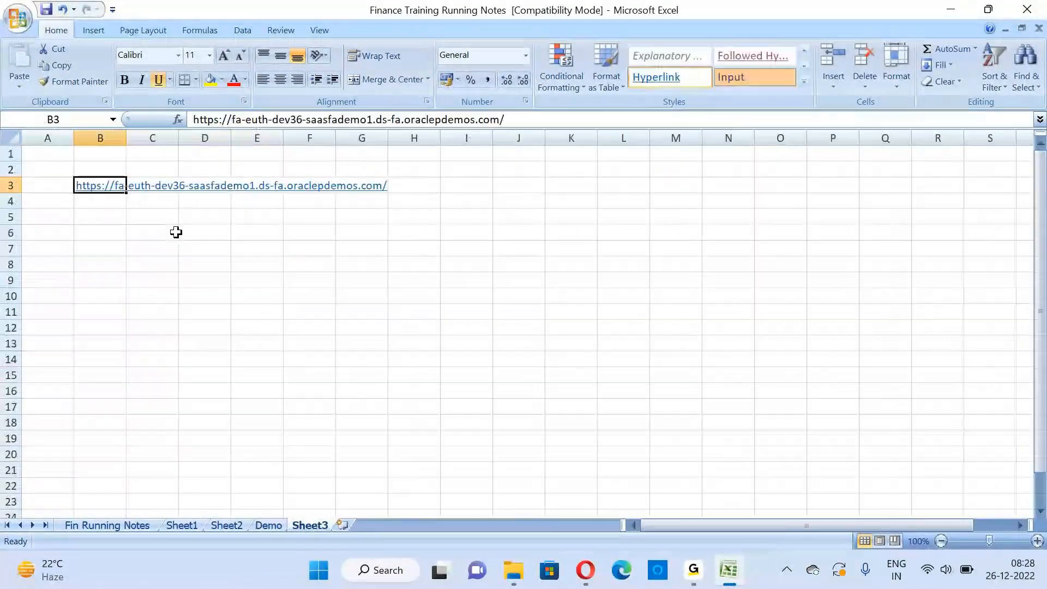
pyautogui.hotkey('ctrl', 'c')
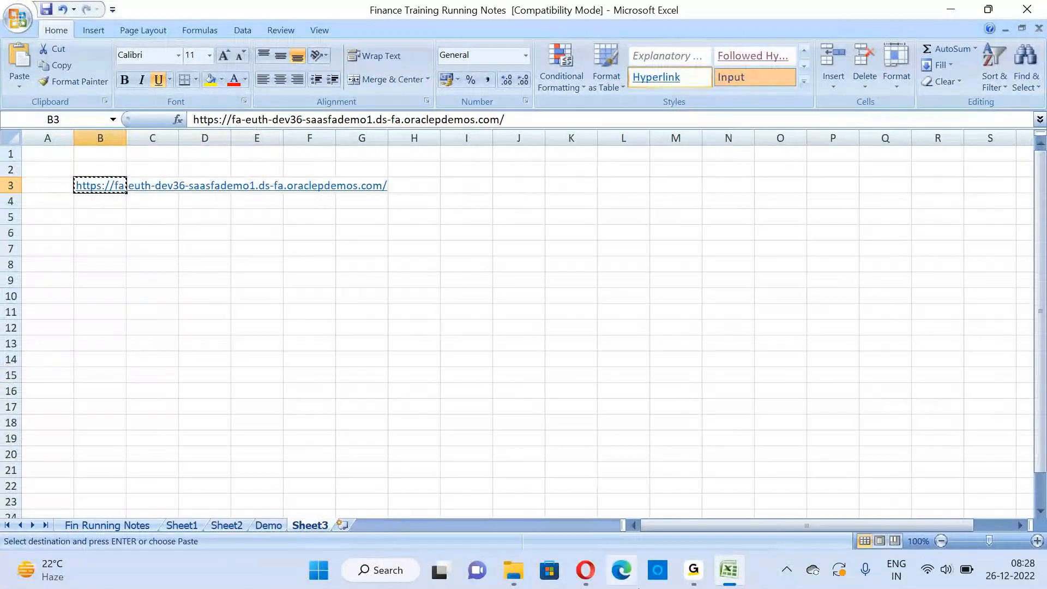
pyautogui.click(621, 570)
pyautogui.hotkey('ctrl', 'v')
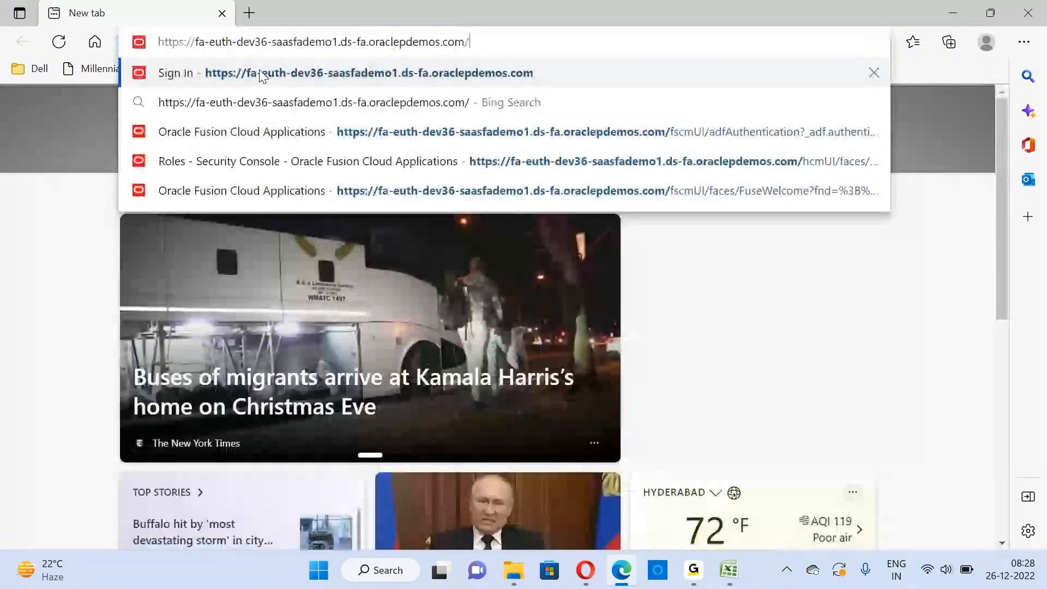
pyautogui.click(260, 73)
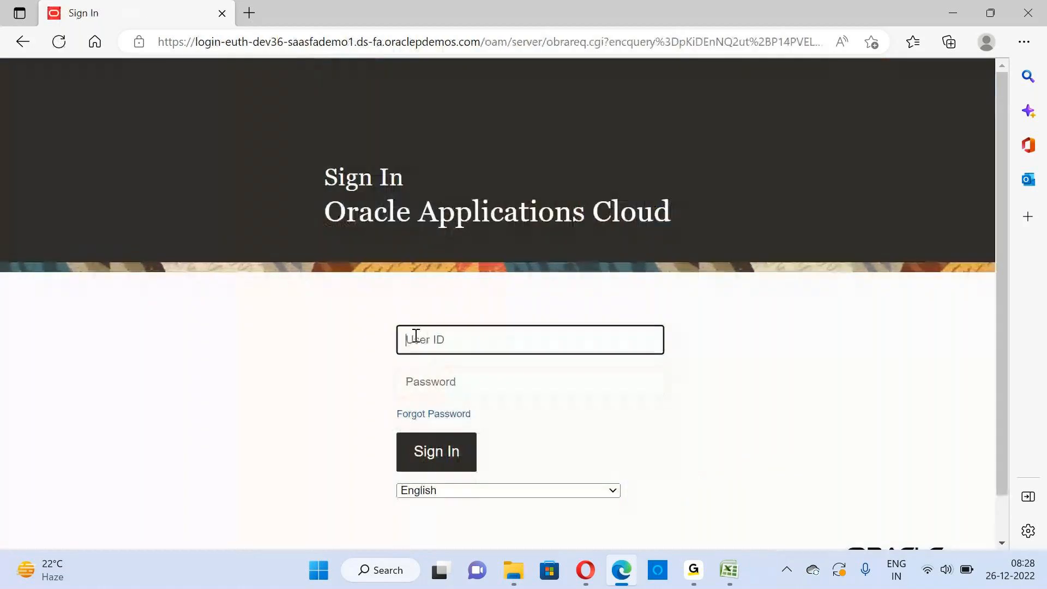
# Sign in to Oracle Applications Cloud with the account's user ID and password
pyautogui.write('Apple')
pyautogui.press('Tab')
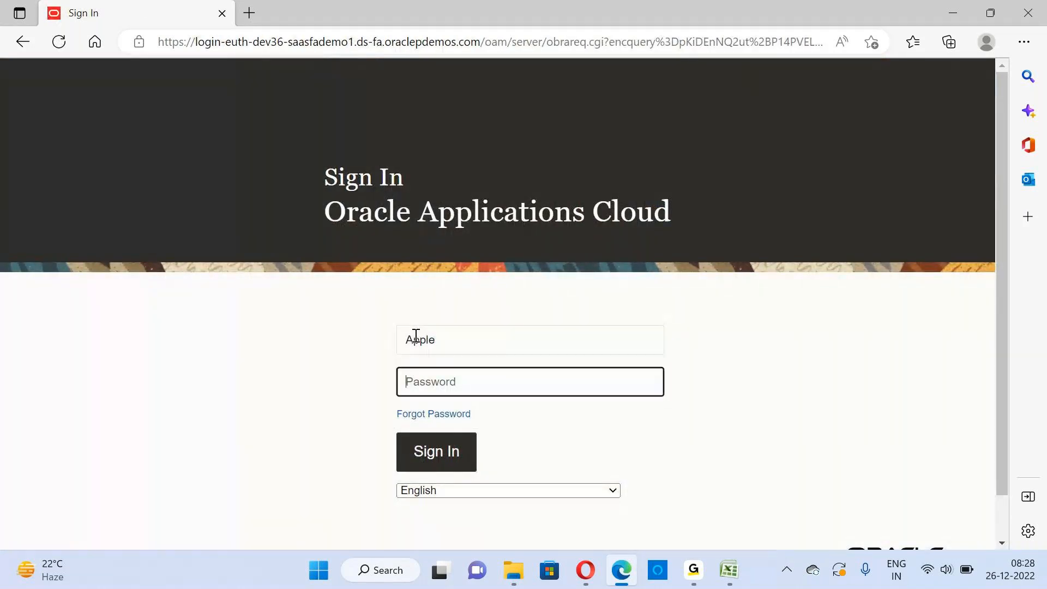
pyautogui.write('•••••••••')
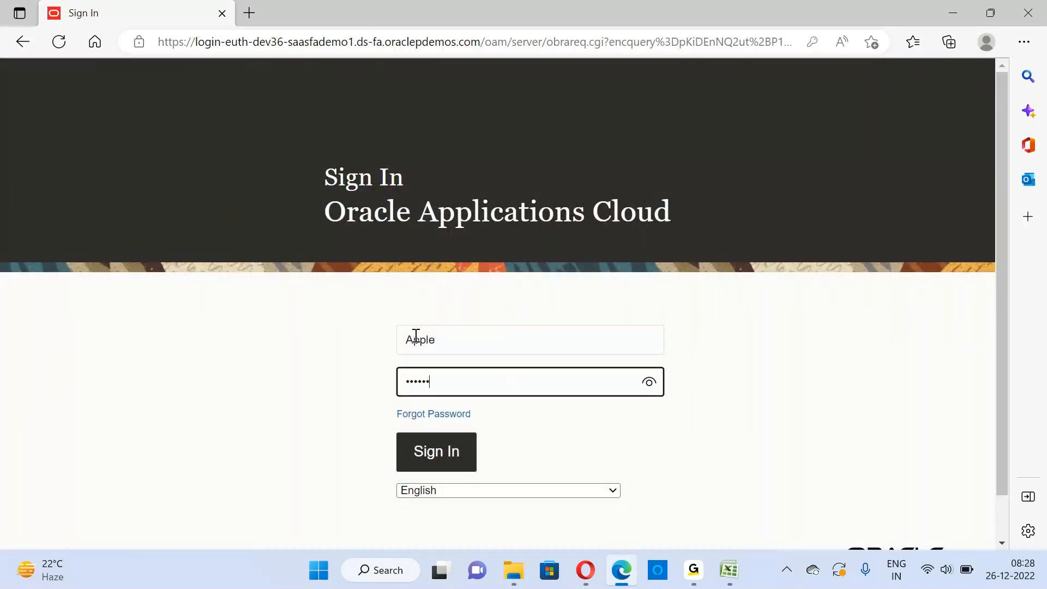
pyautogui.write('•')
pyautogui.click(454, 447)
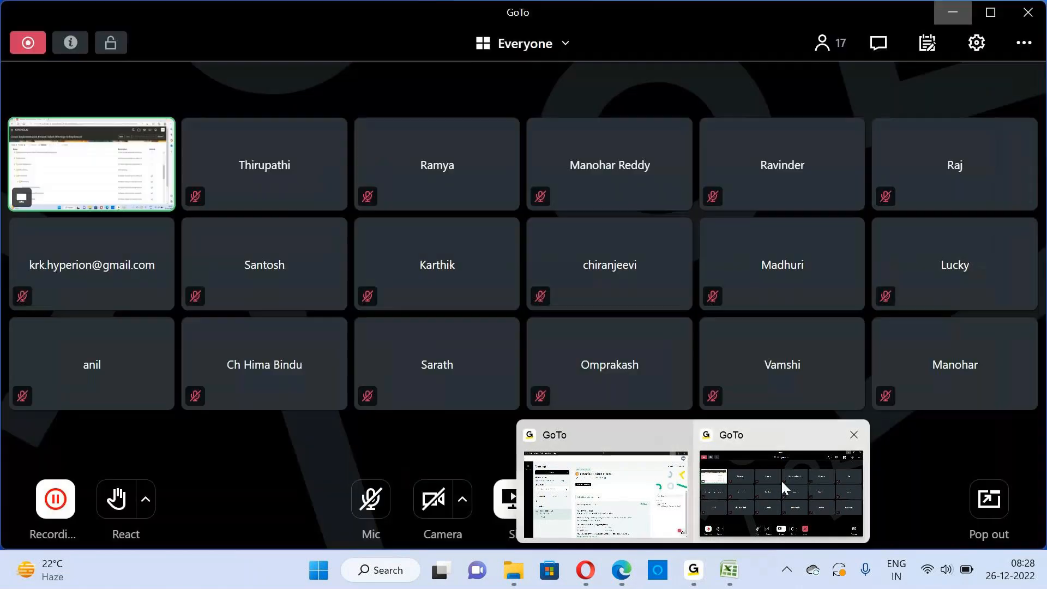
pyautogui.click(783, 484)
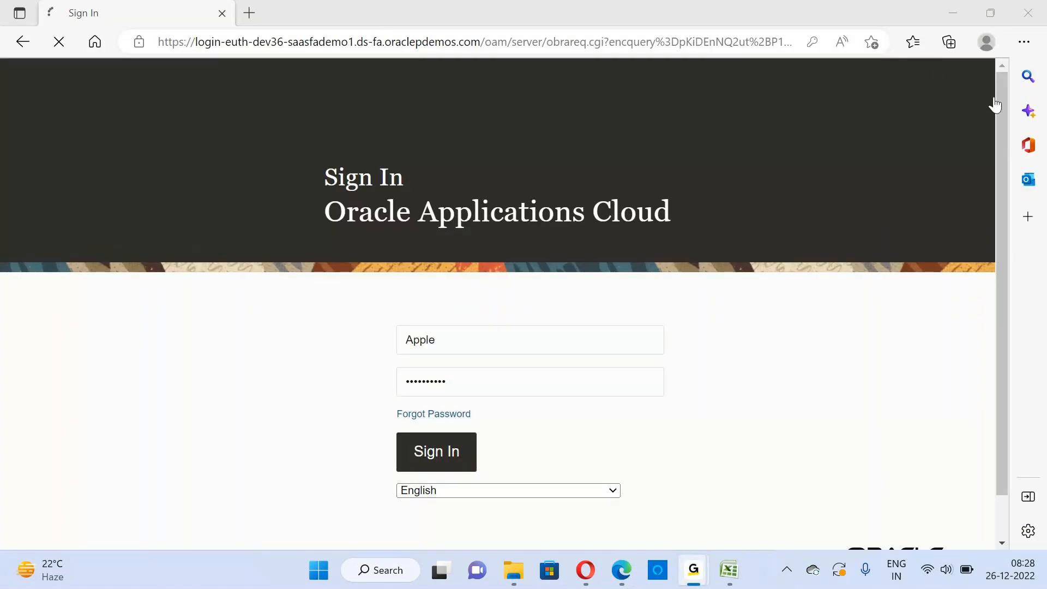
pyautogui.click(951, 9)
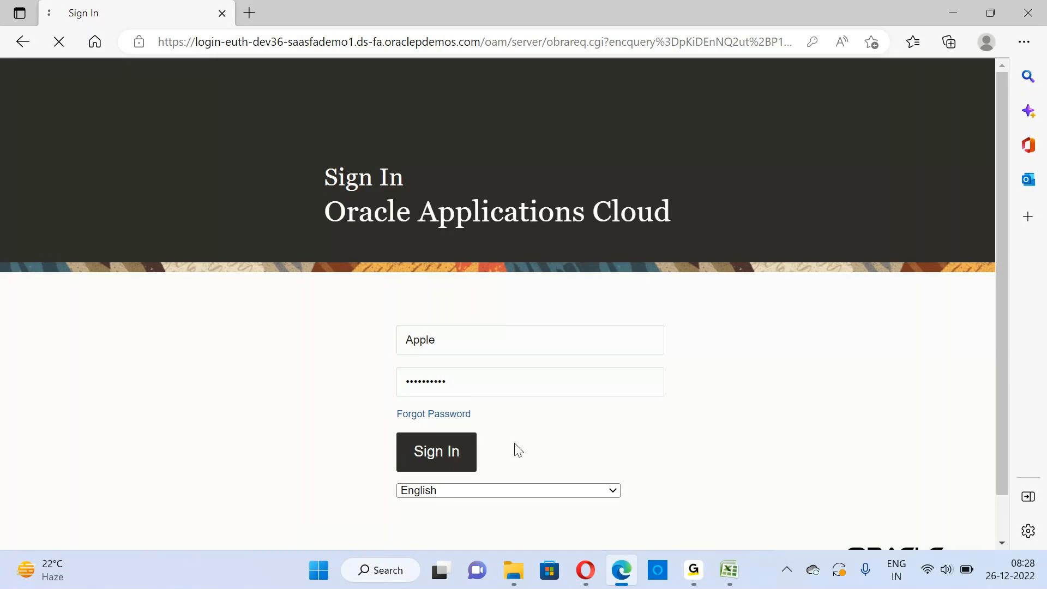
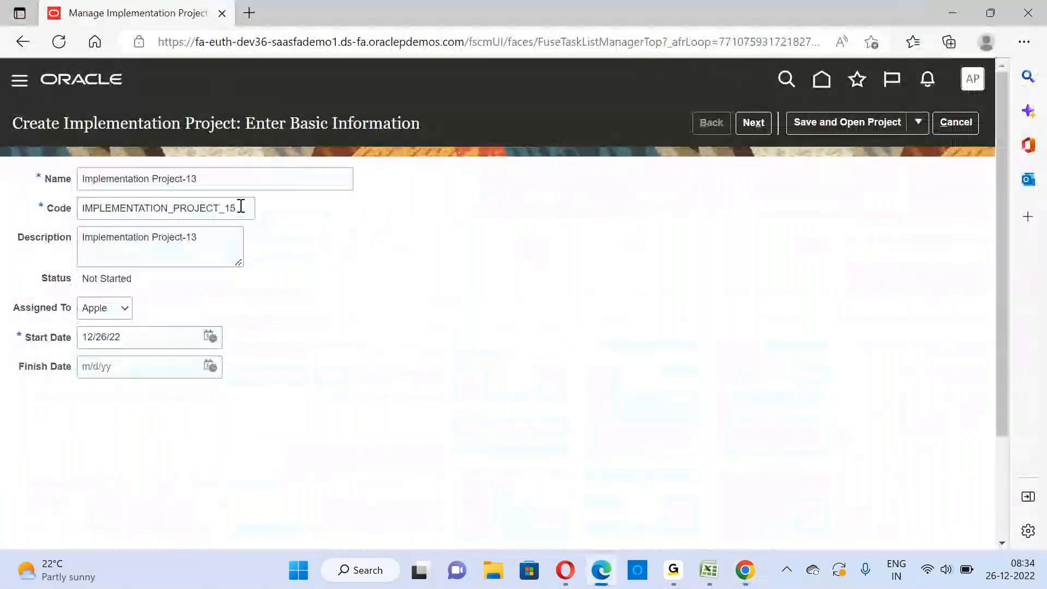
# Enter "Apple Fin Implementation" as both the name and the description of the new implementation project
pyautogui.tripleClick(229, 182)
pyautogui.write('Apple Fin')
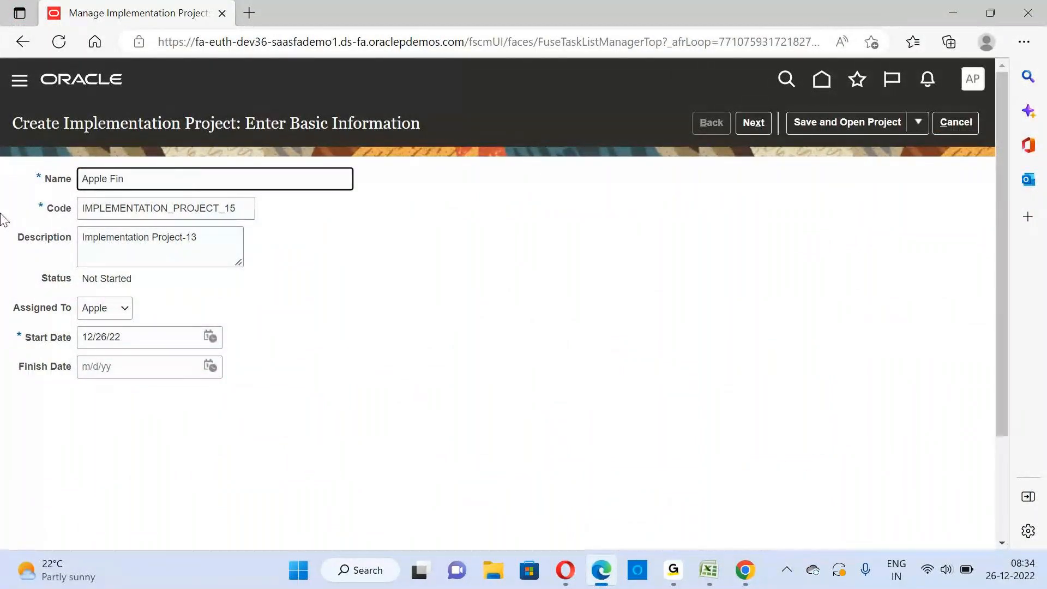
pyautogui.write(' Implementation')
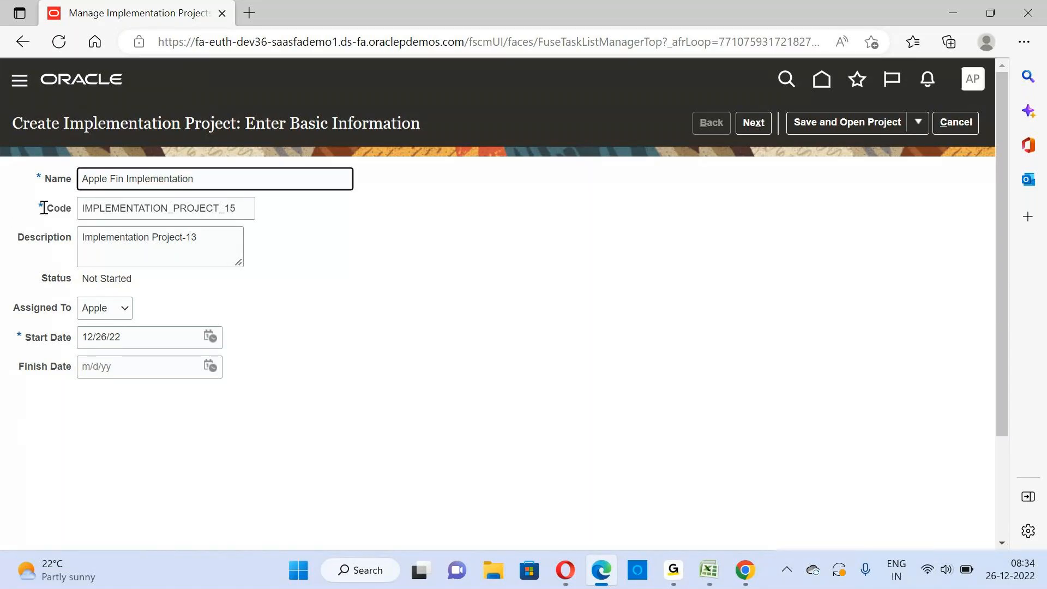
pyautogui.tripleClick(209, 174)
pyautogui.hotkey('ctrl', 'c')
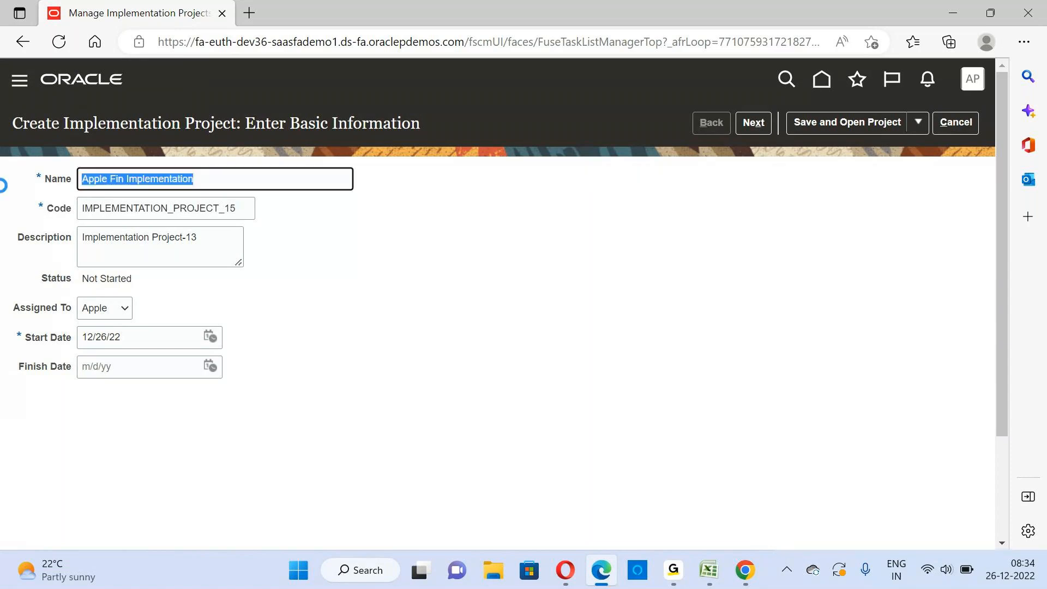
pyautogui.press('Tab')
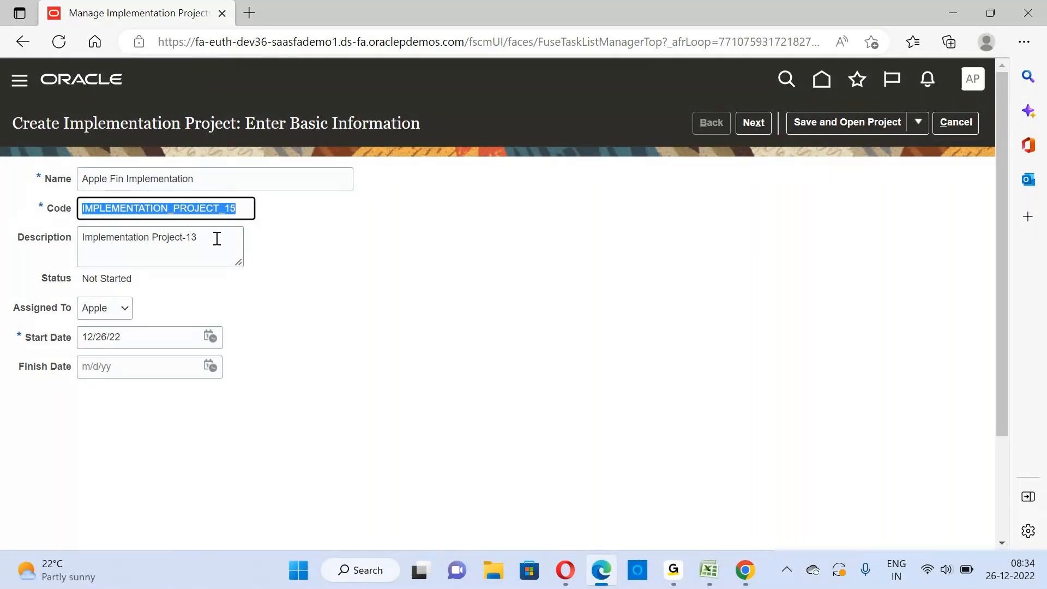
pyautogui.press('Tab')
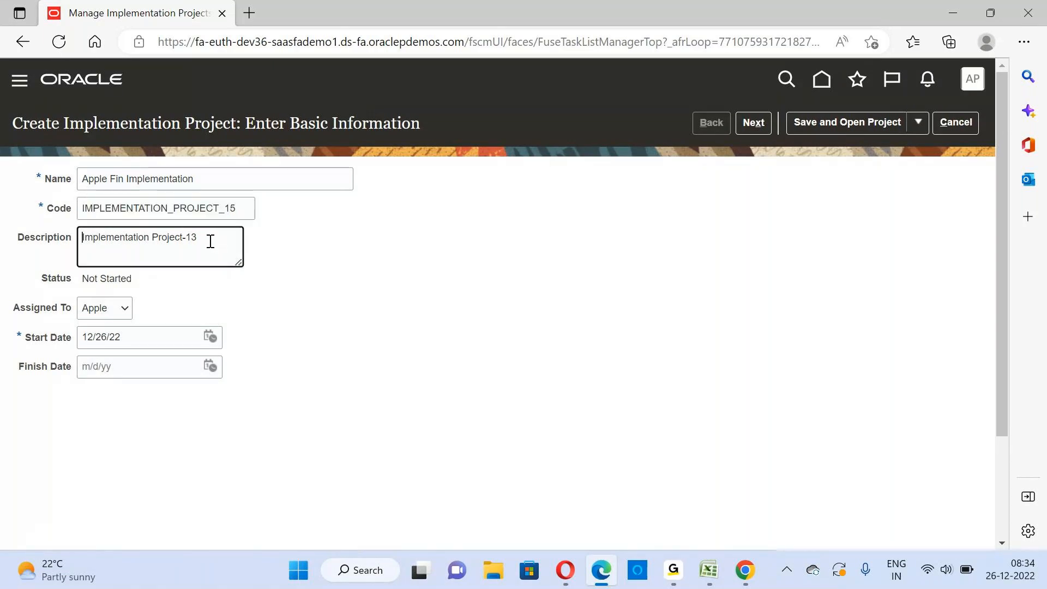
pyautogui.click(211, 239)
pyautogui.moveTo(211, 238); pyautogui.dragTo(57, 243)
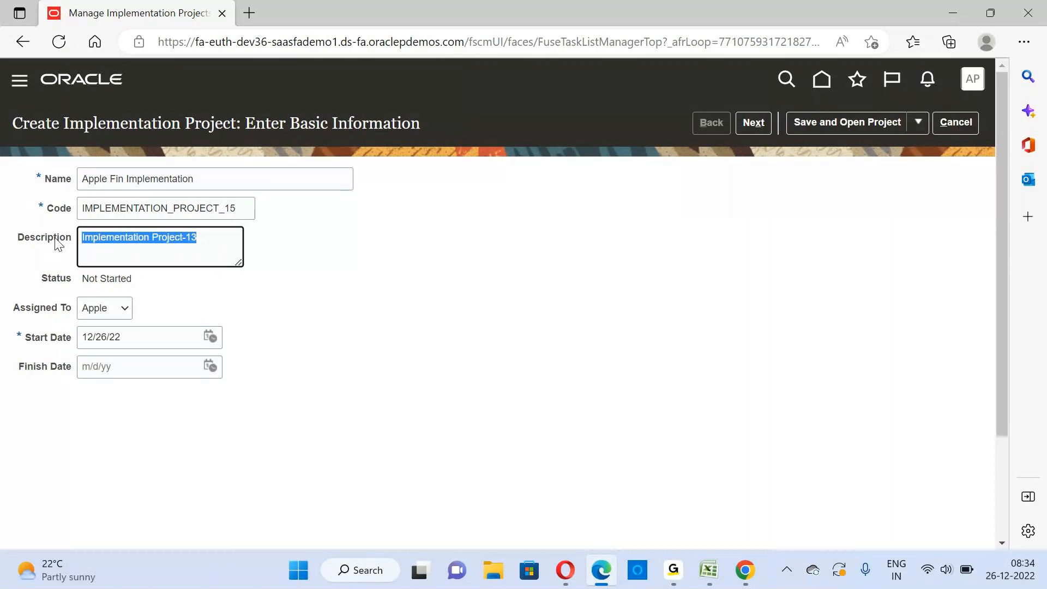
pyautogui.hotkey('ctrl', 'v')
pyautogui.press('Tab')
pyautogui.press('Tab')
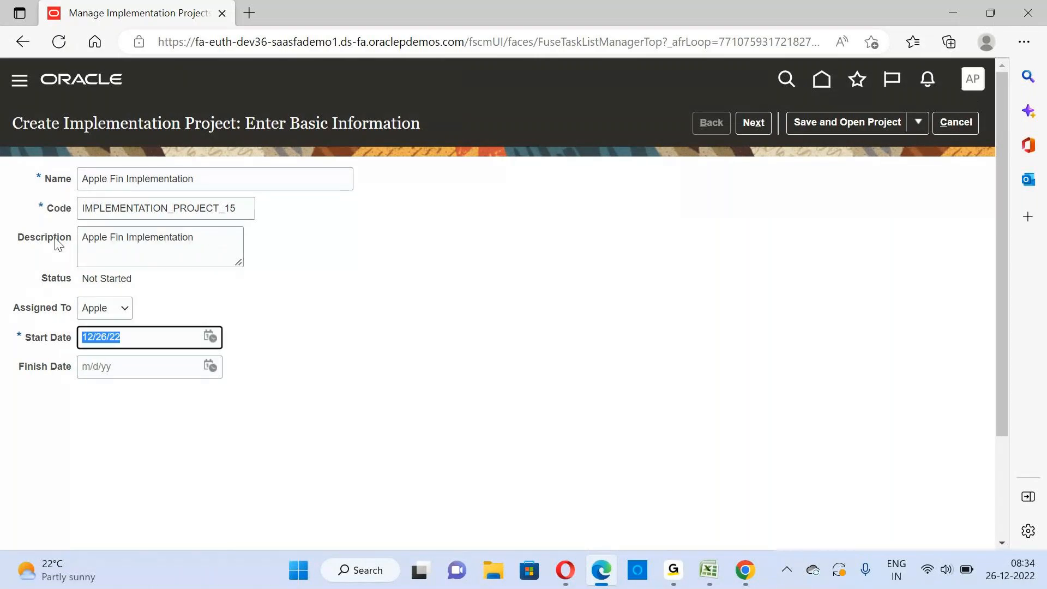
# Try to set the project code to "Apple Fin Implementation" and cancel the creation of this project
pyautogui.click(217, 212)
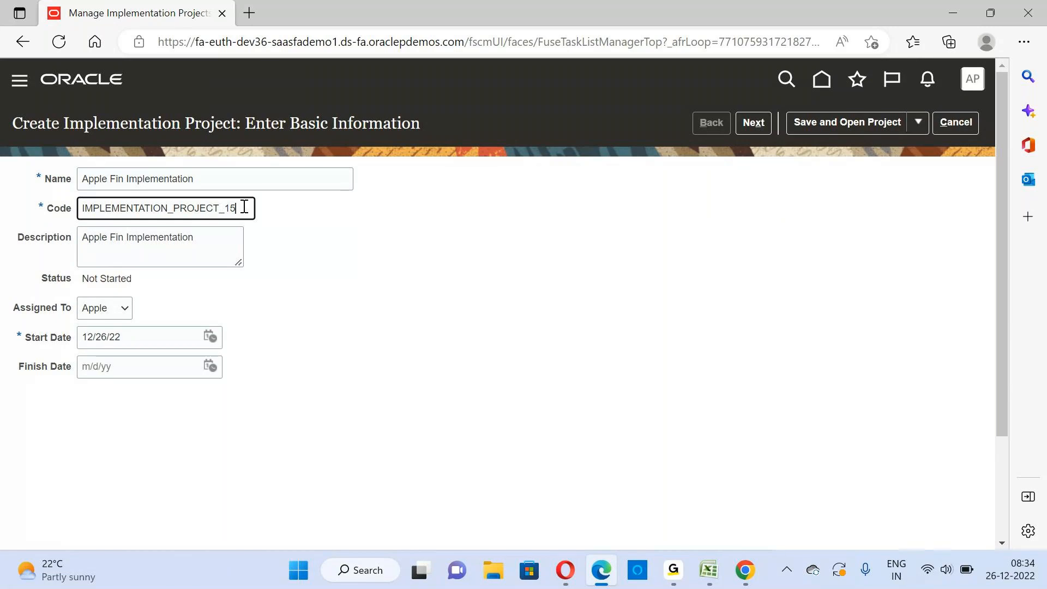
pyautogui.hotkey('ctrl', 'a')
pyautogui.hotkey('ctrl', 'v')
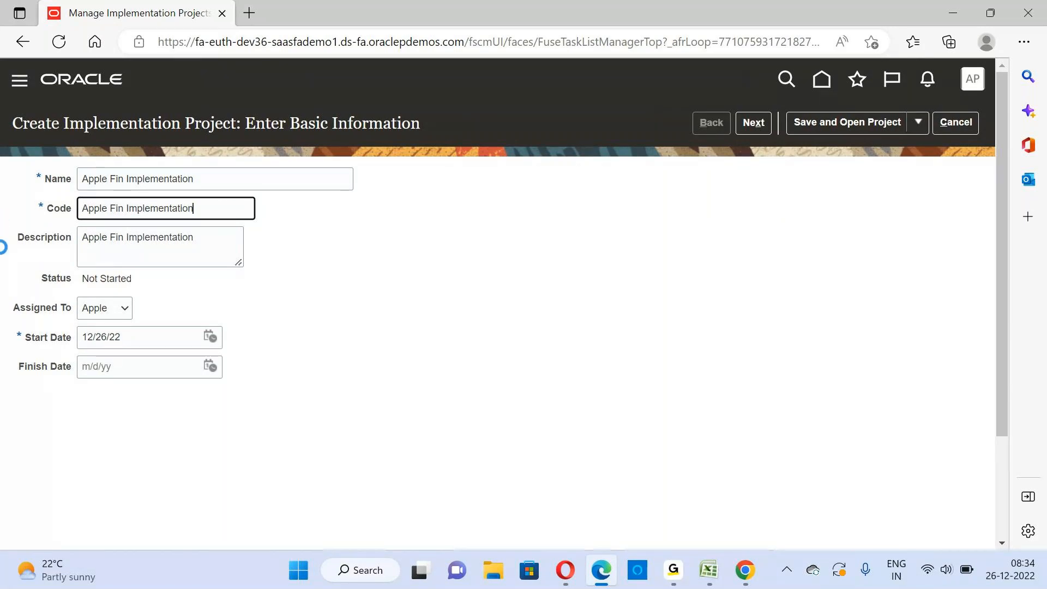
pyautogui.press('Tab')
pyautogui.click(205, 210)
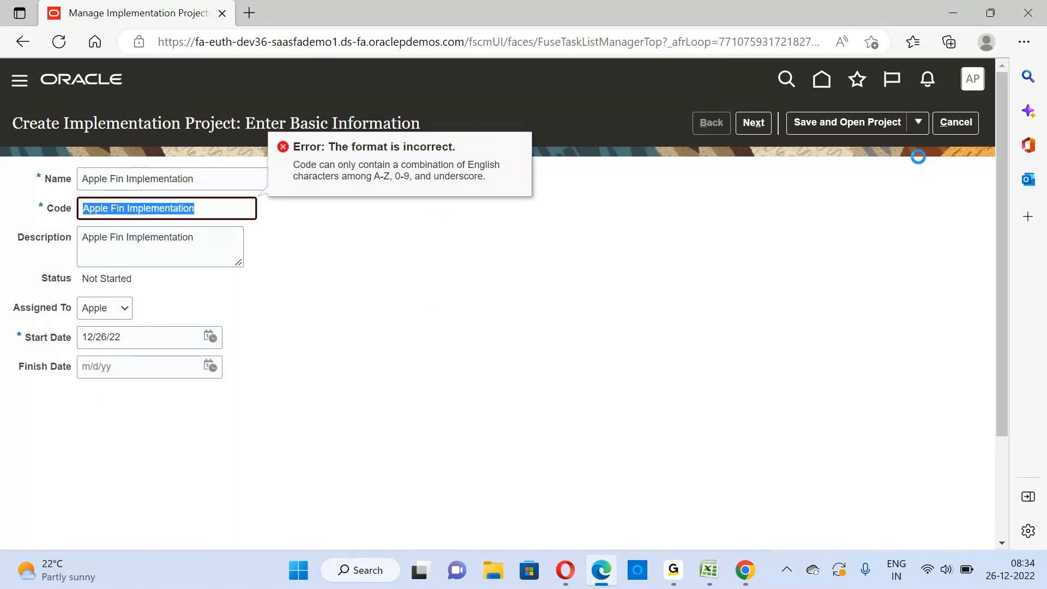
pyautogui.click(964, 125)
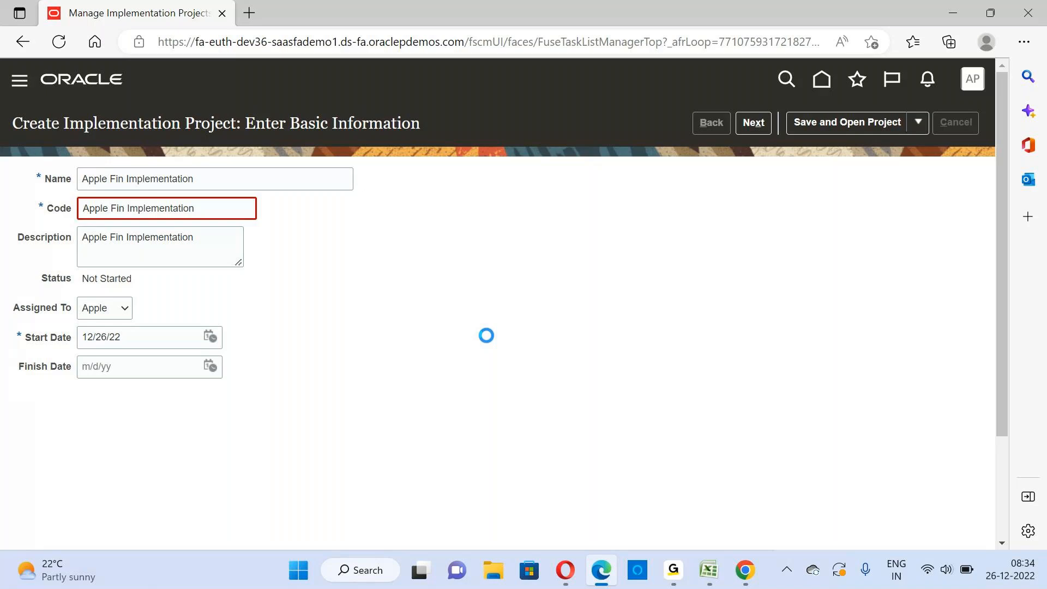
# Switch to the Chrome session of Oracle Fusion and open Manage Implementation Projects from Setup and Maintenance
pyautogui.moveTo(742, 576)
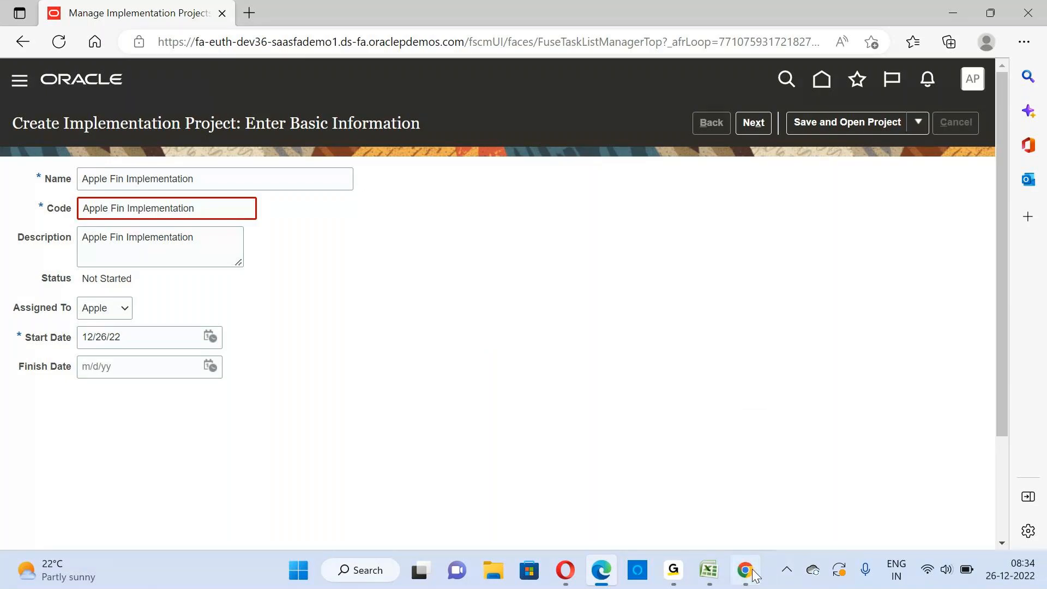
pyautogui.click(755, 575)
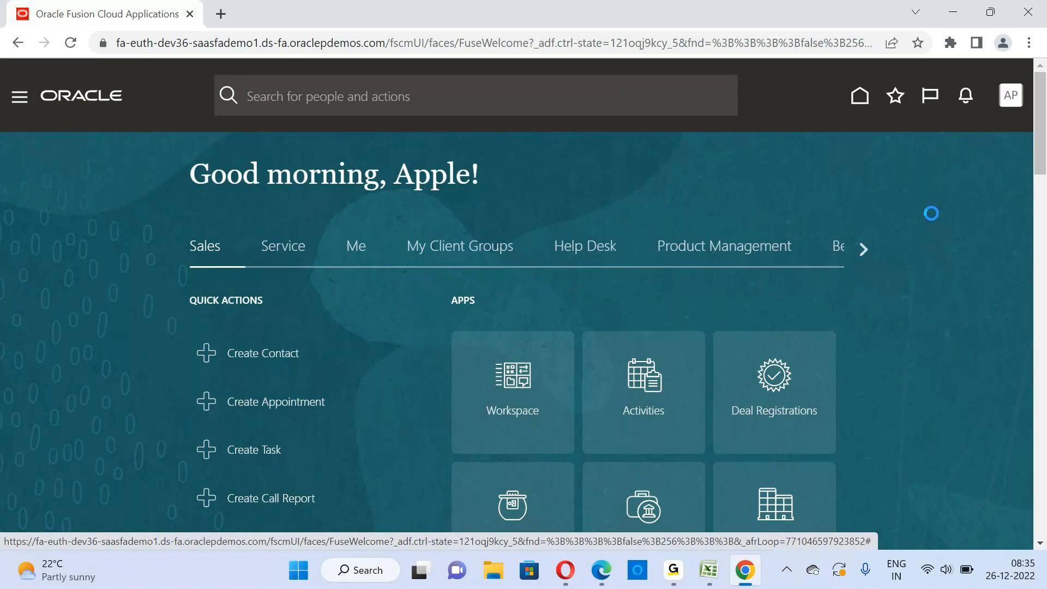
pyautogui.moveTo(686, 574)
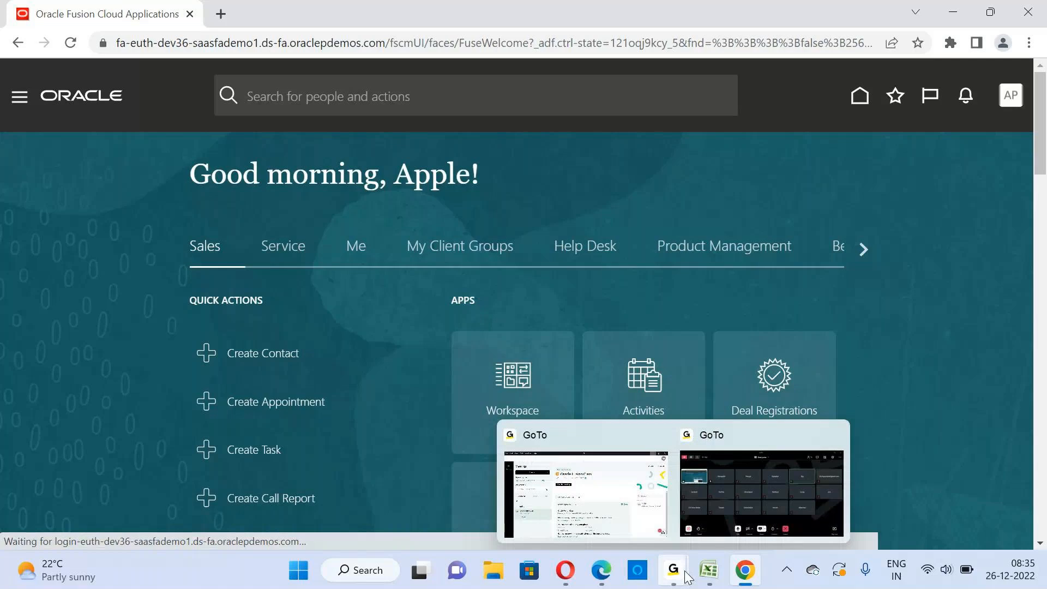
pyautogui.click(741, 570)
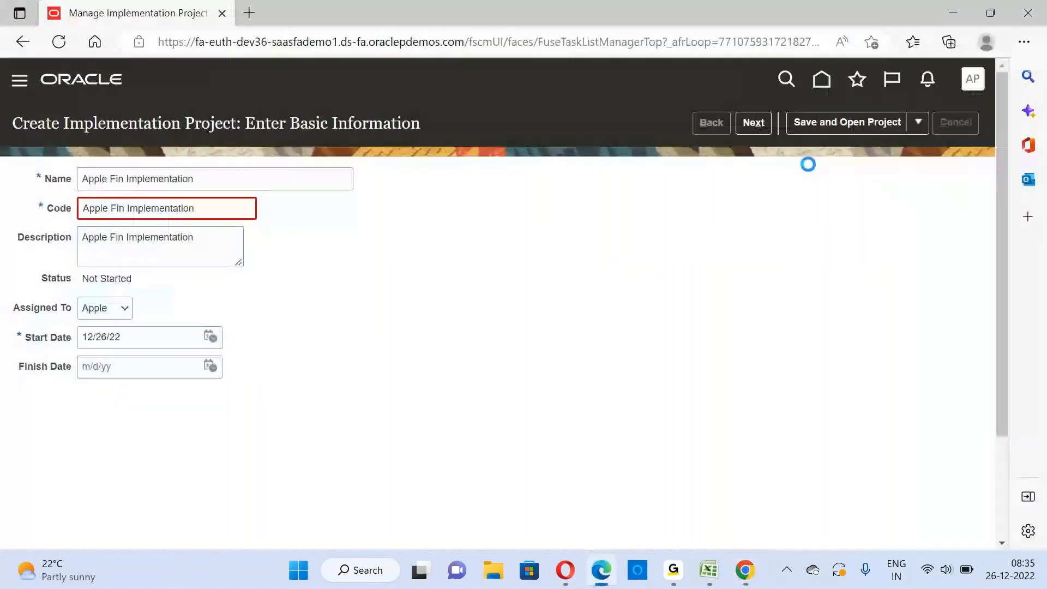
pyautogui.moveTo(601, 577)
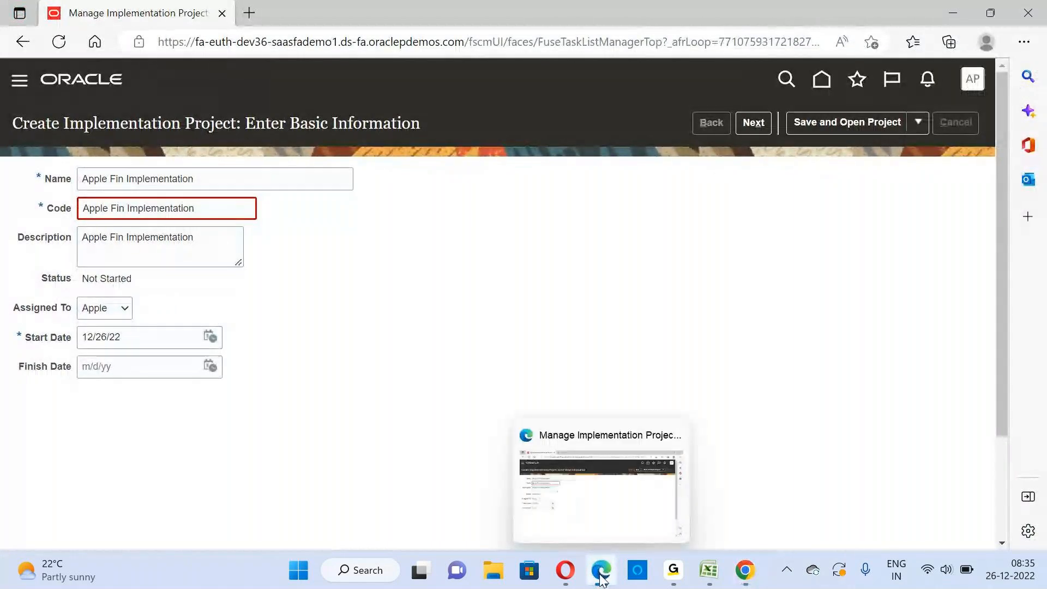
pyautogui.click(752, 578)
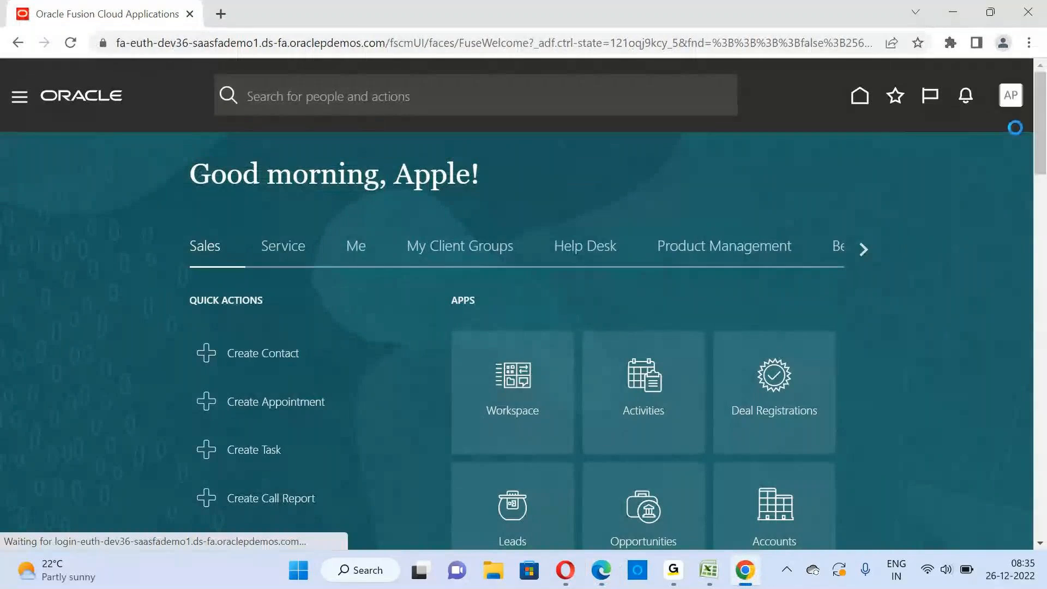
pyautogui.click(1010, 100)
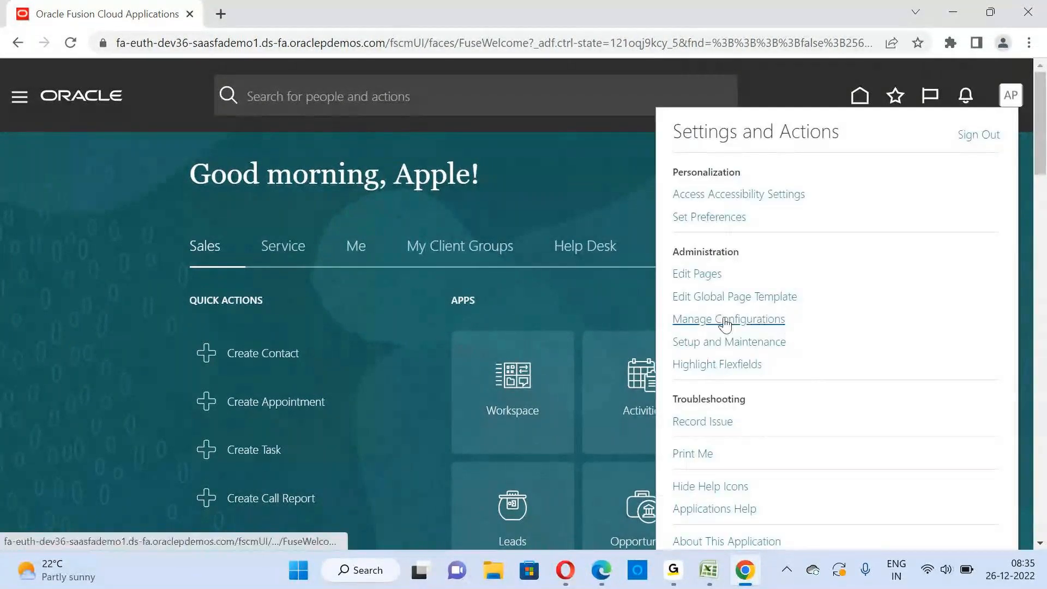
pyautogui.click(722, 344)
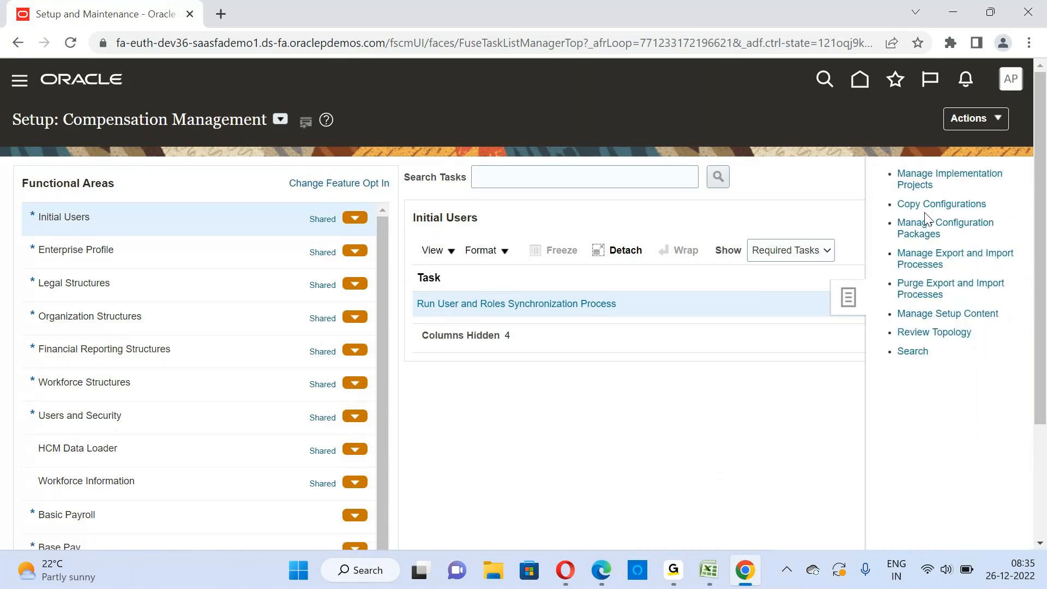
pyautogui.click(915, 186)
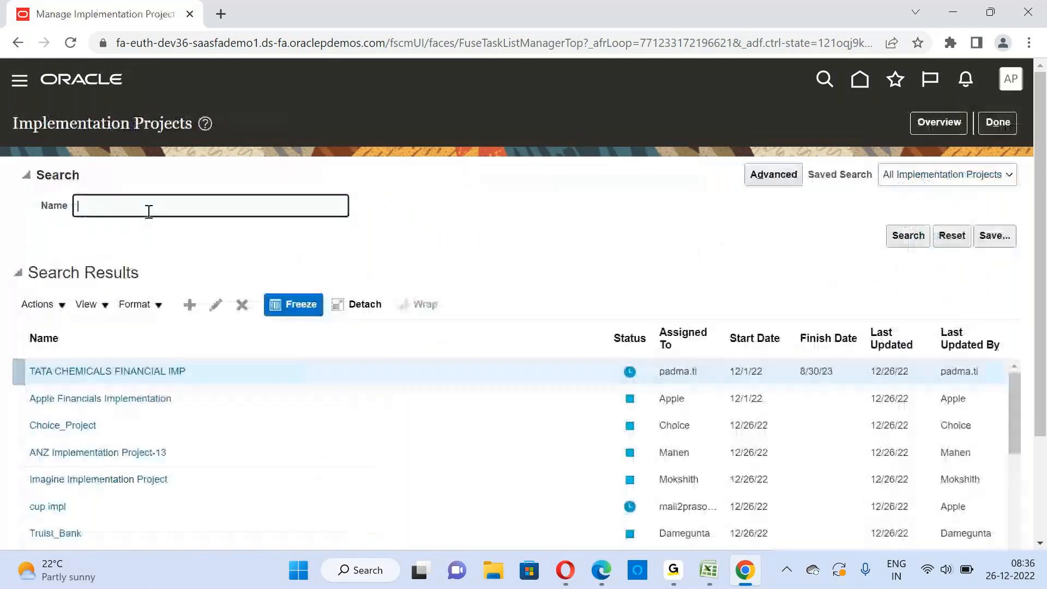
# Search the implementation projects by the name "Apple" and minimize the Edge window
pyautogui.write('Apple')
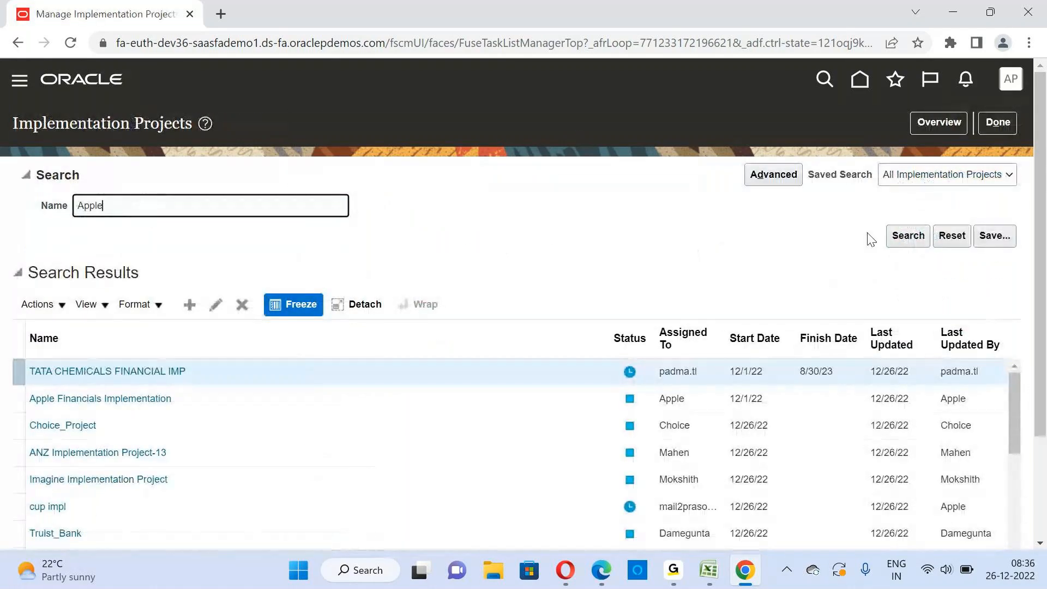
pyautogui.click(921, 238)
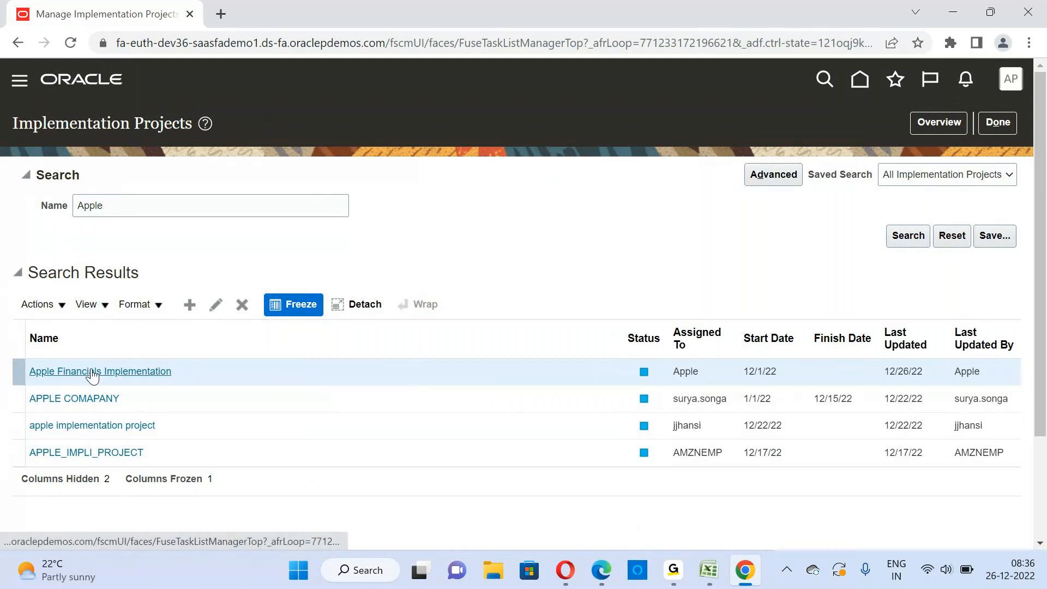
pyautogui.click(600, 572)
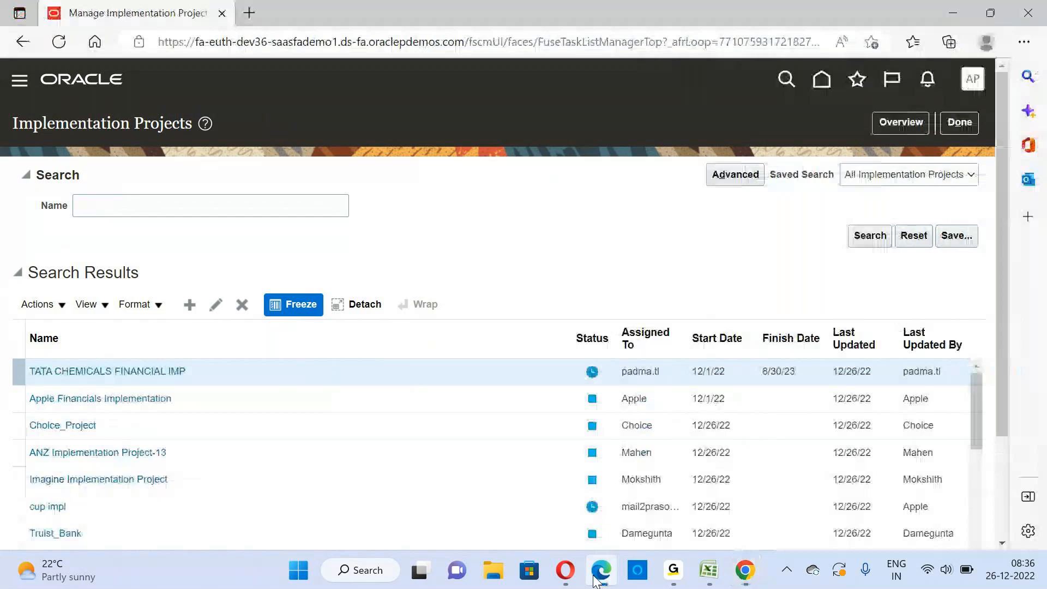
pyautogui.click(954, 12)
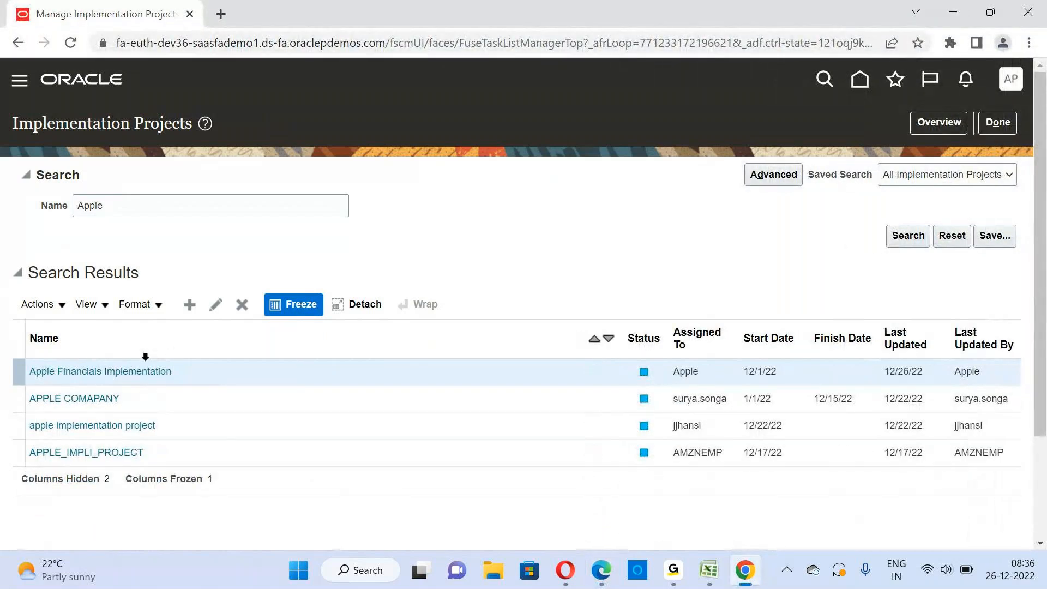
# Open the "Apple Financials Implementation" project from the search results
pyautogui.click(117, 205)
pyautogui.doubleClick(117, 205)
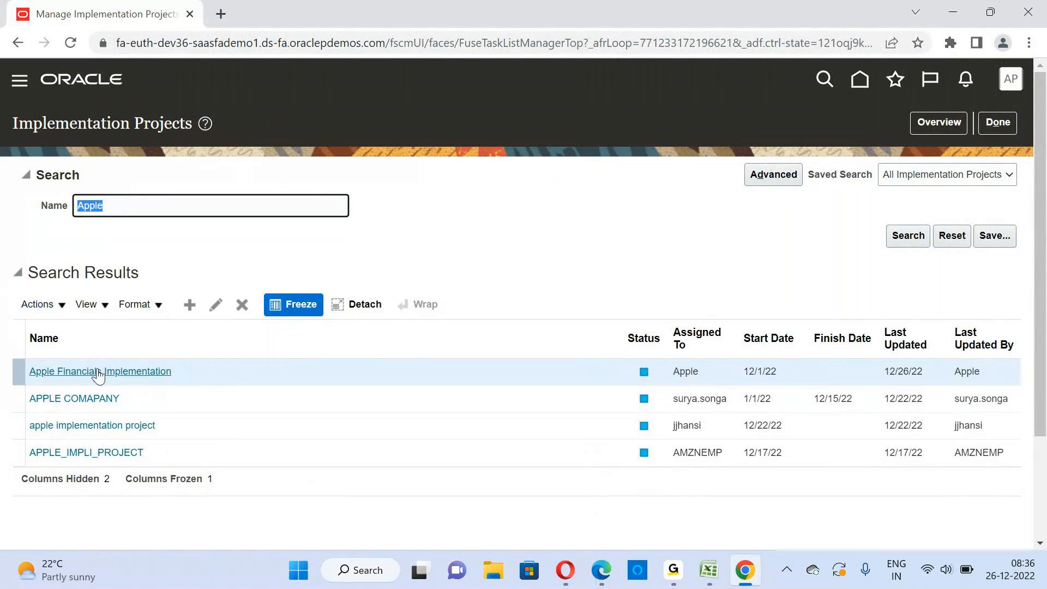
pyautogui.click(679, 373)
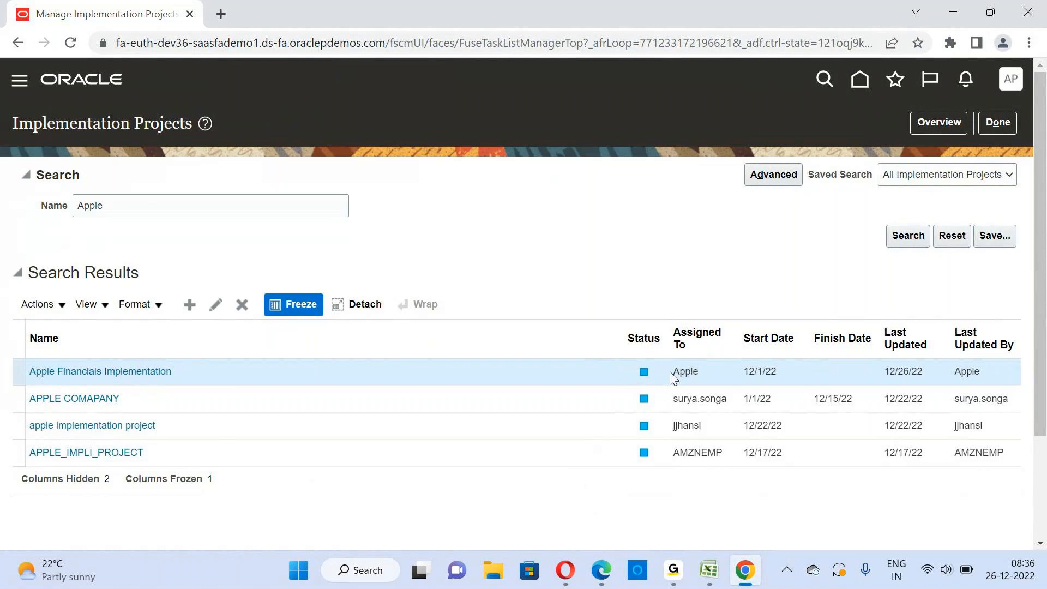
pyautogui.moveTo(647, 371)
pyautogui.click(103, 371)
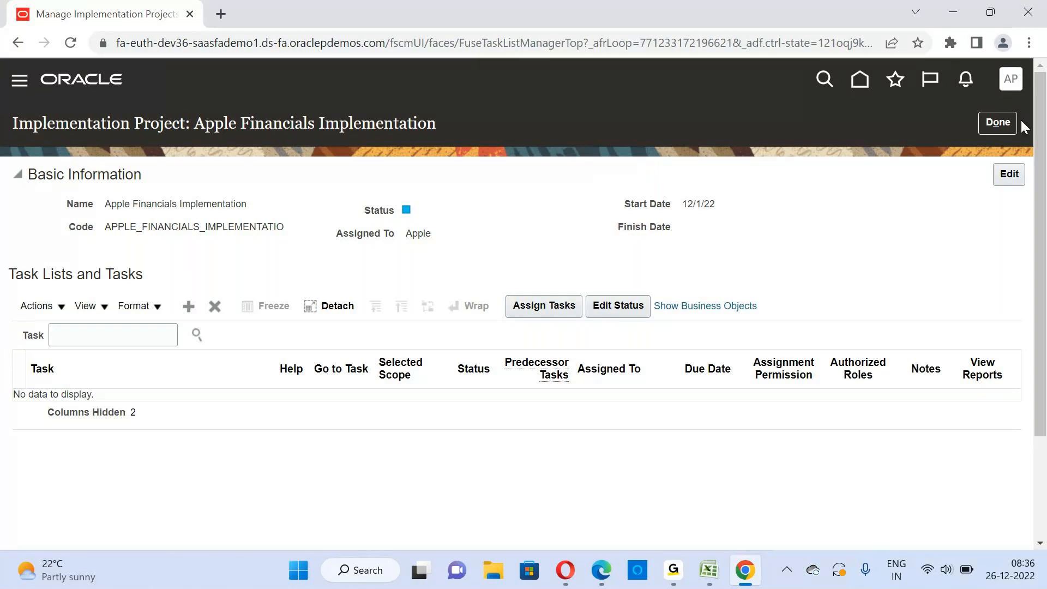
# Review the project's basic information, including its editing dialog, and the actions available for task lists and tasks
pyautogui.click(1012, 175)
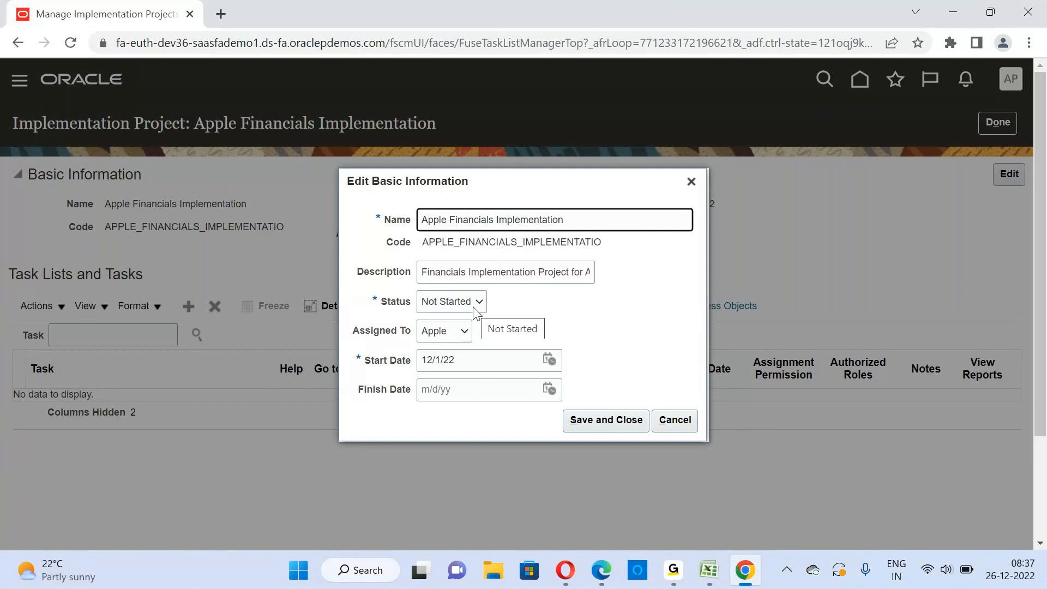
pyautogui.click(690, 184)
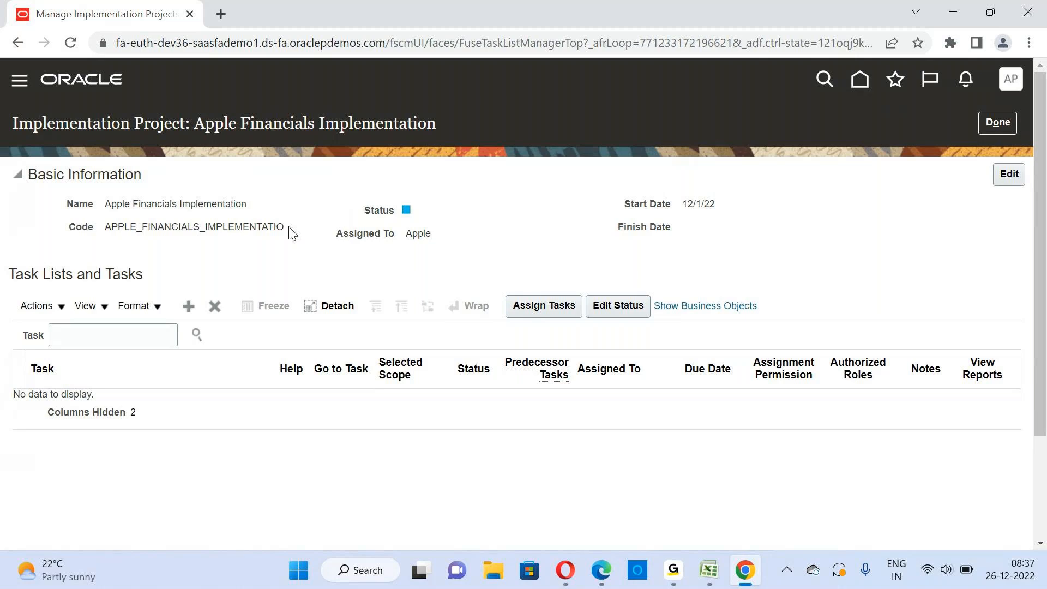
pyautogui.click(89, 335)
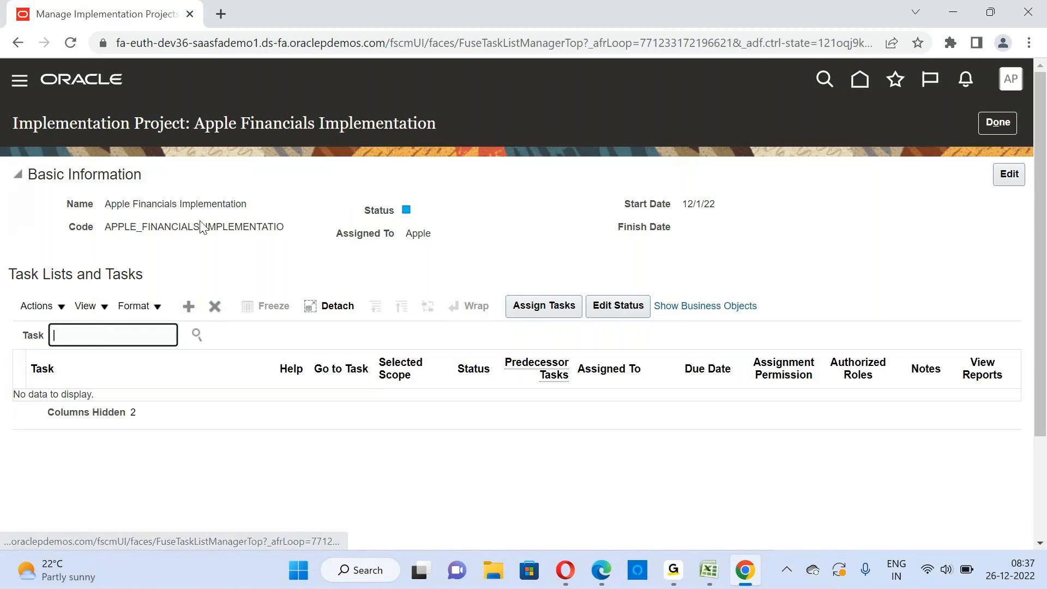
pyautogui.moveTo(119, 207); pyautogui.dragTo(676, 232)
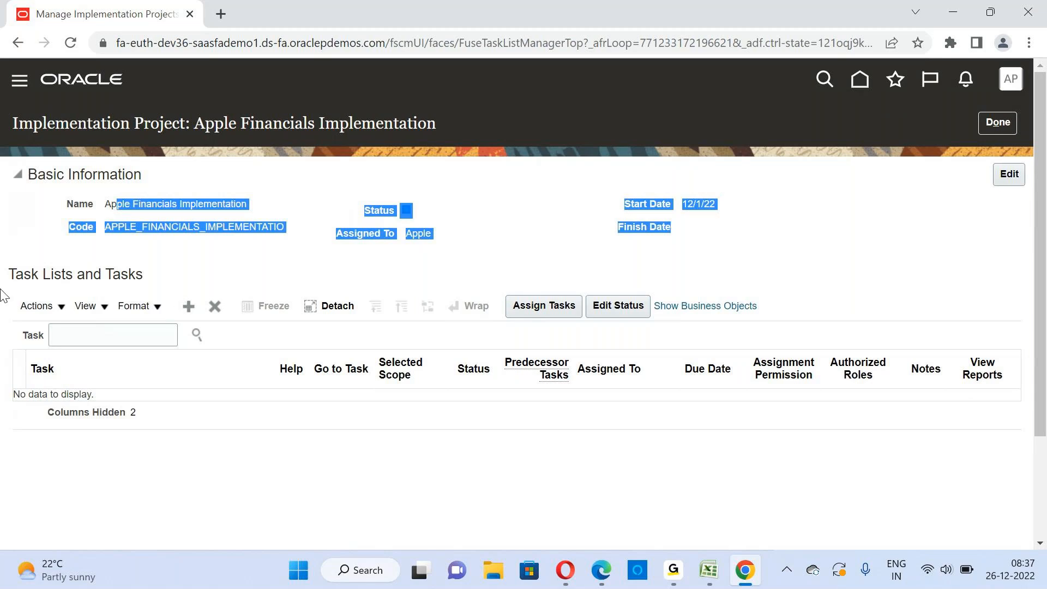
pyautogui.click(59, 309)
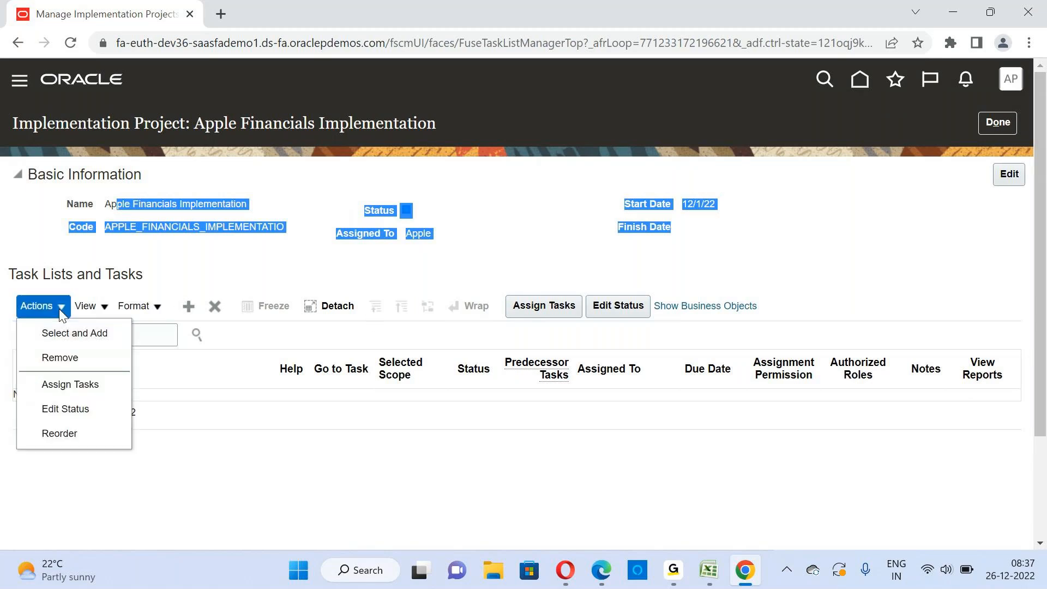
pyautogui.click(166, 277)
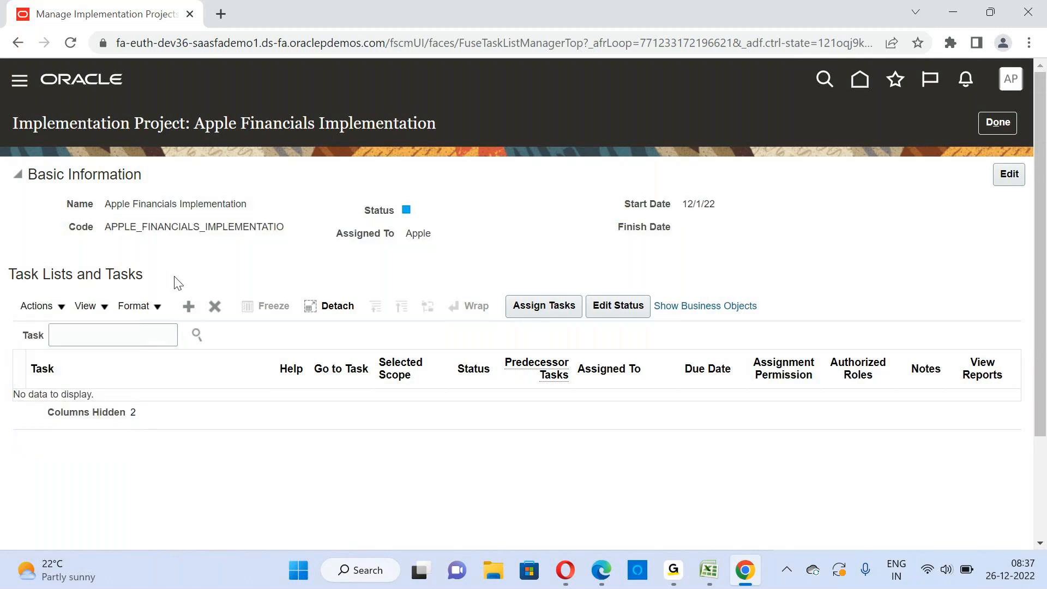
# Add the Financials offering to the implementation project's task lists and apply the selection
pyautogui.click(189, 306)
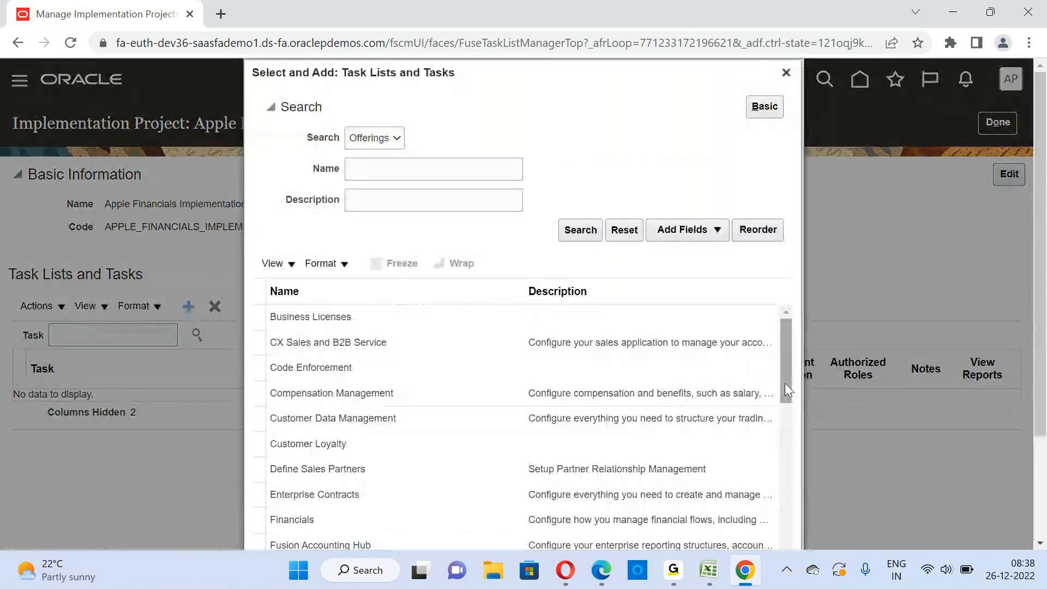
pyautogui.scroll(-3, 788, 388)
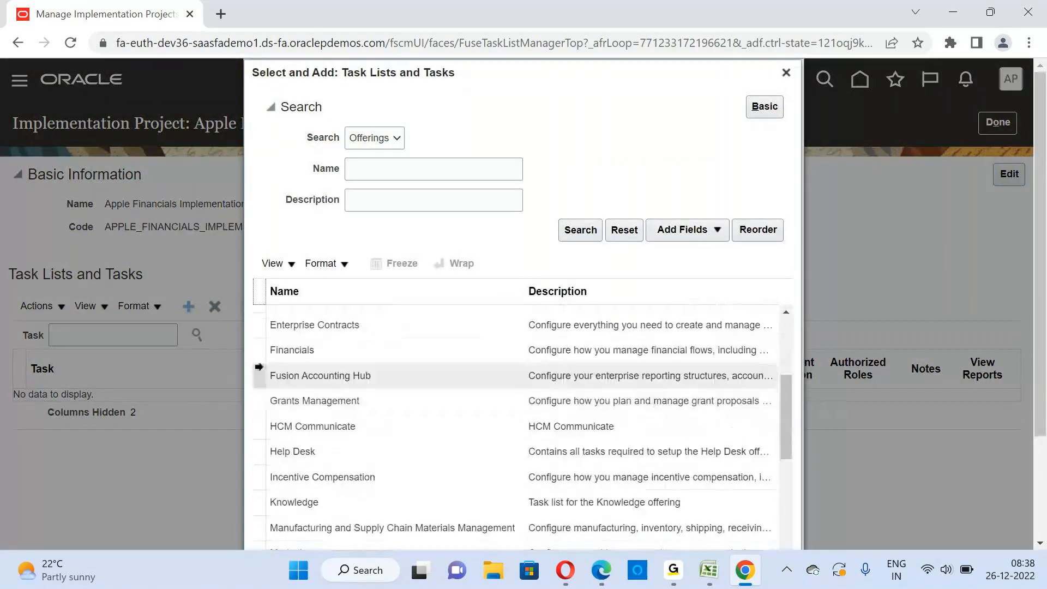
pyautogui.click(293, 351)
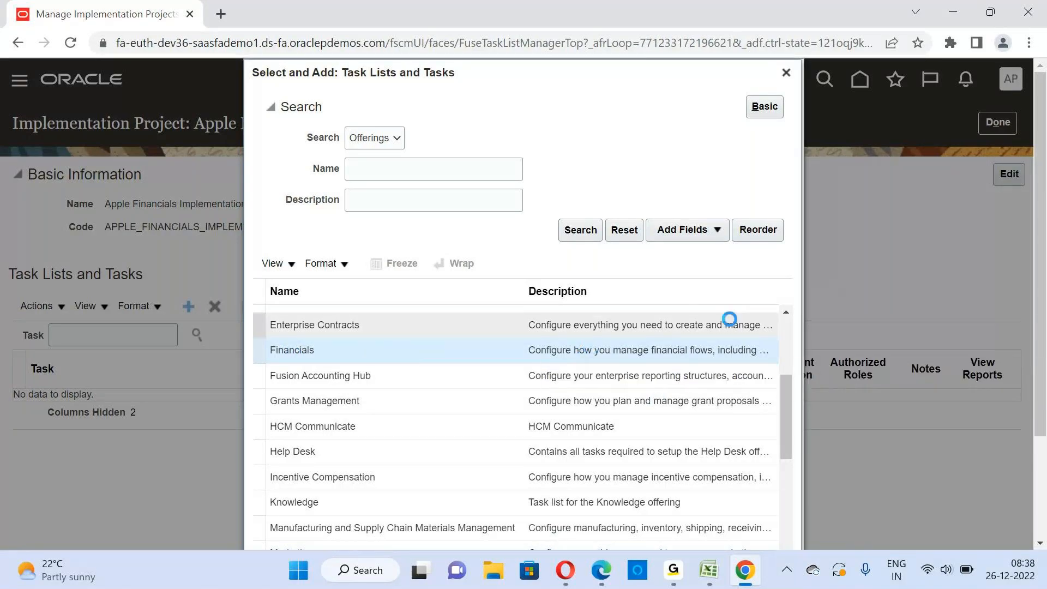
pyautogui.moveTo(1040, 339); pyautogui.dragTo(1042, 474)
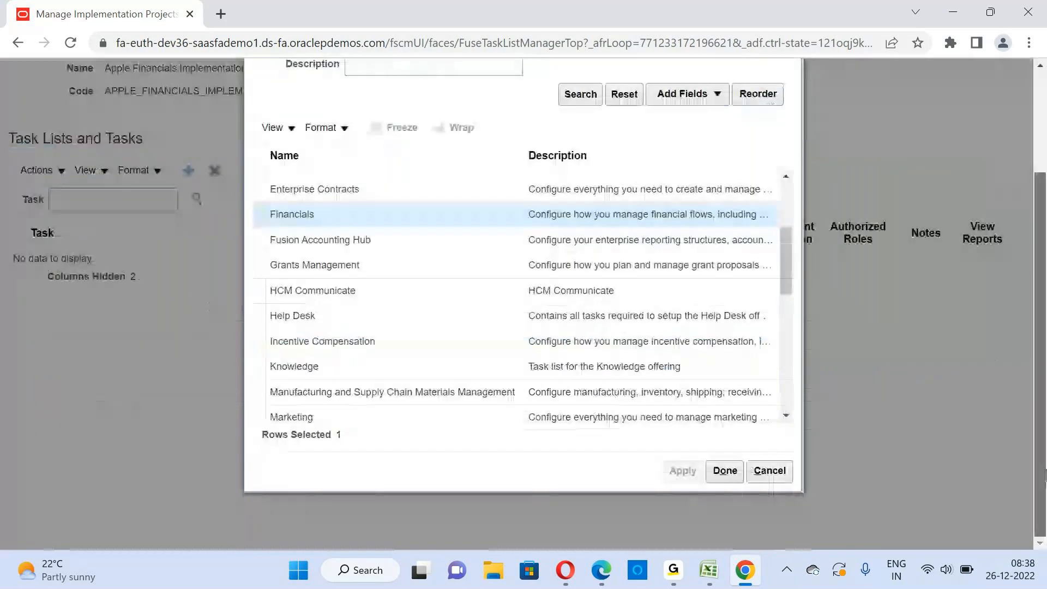
pyautogui.click(725, 471)
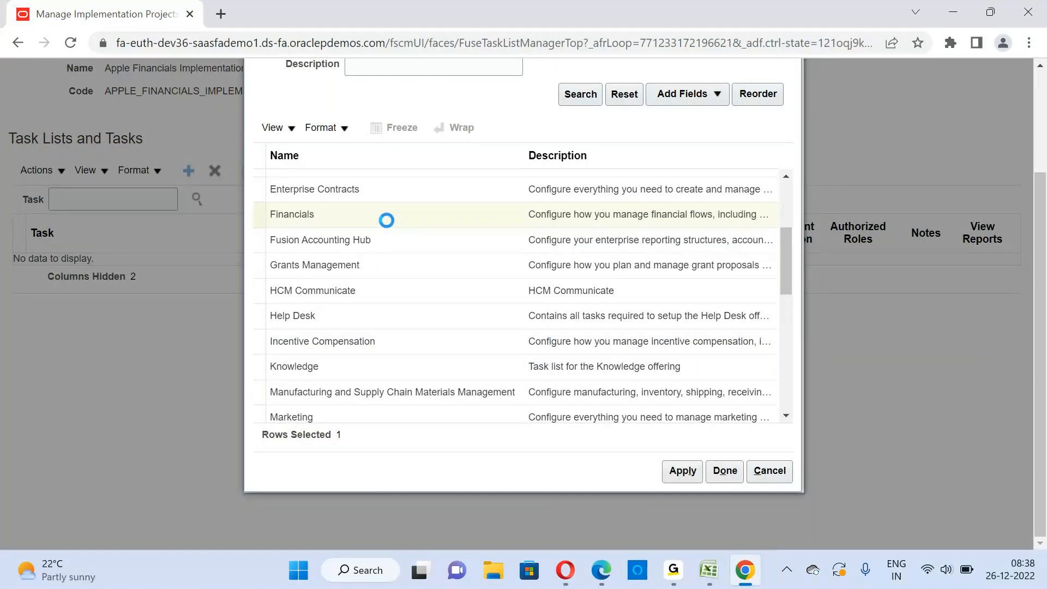
pyautogui.click(693, 480)
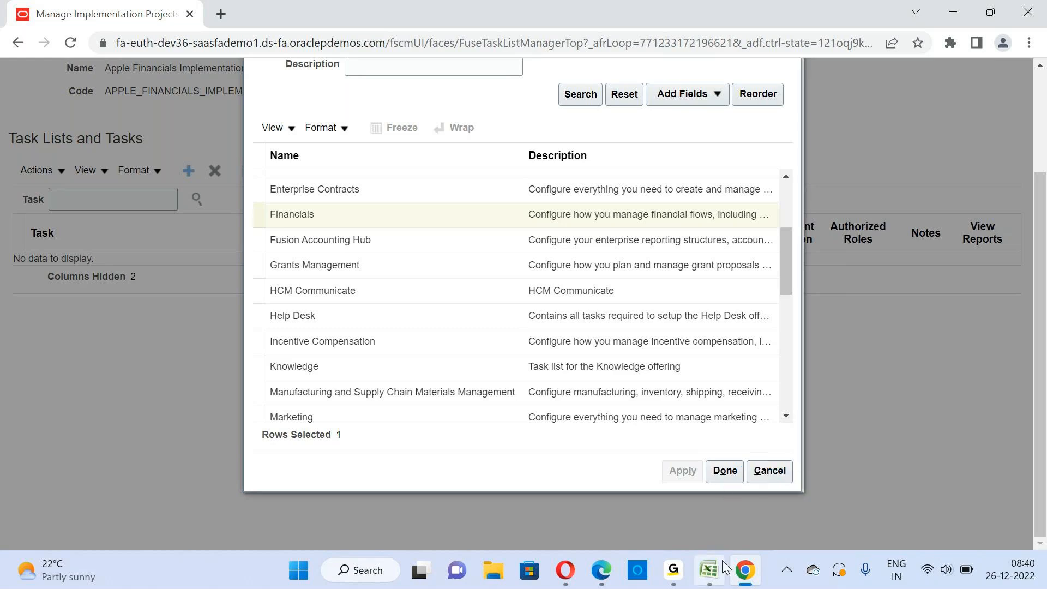
pyautogui.moveTo(639, 573)
pyautogui.moveTo(673, 572)
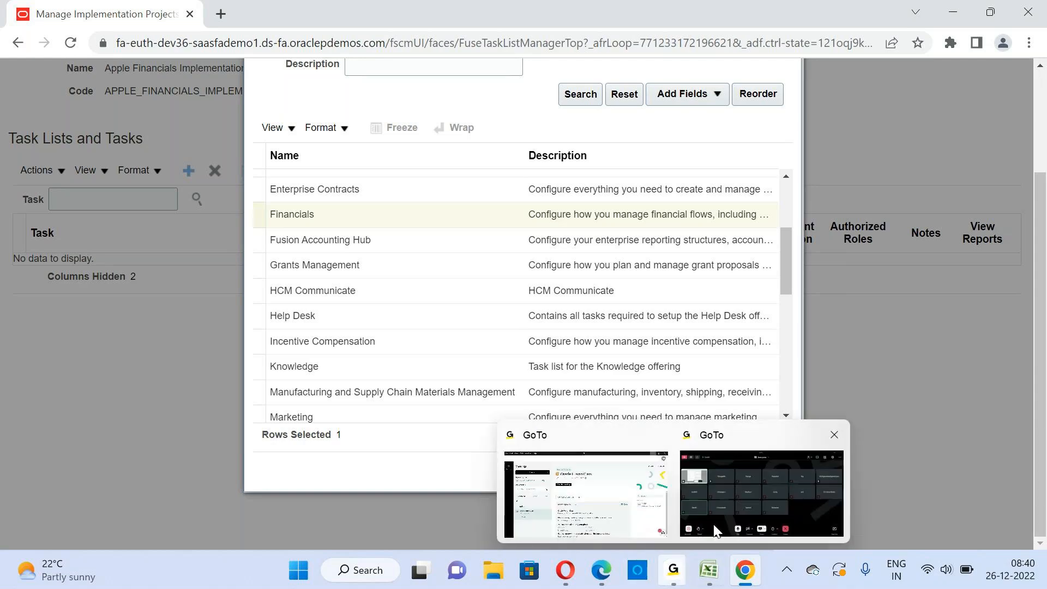
pyautogui.click(734, 473)
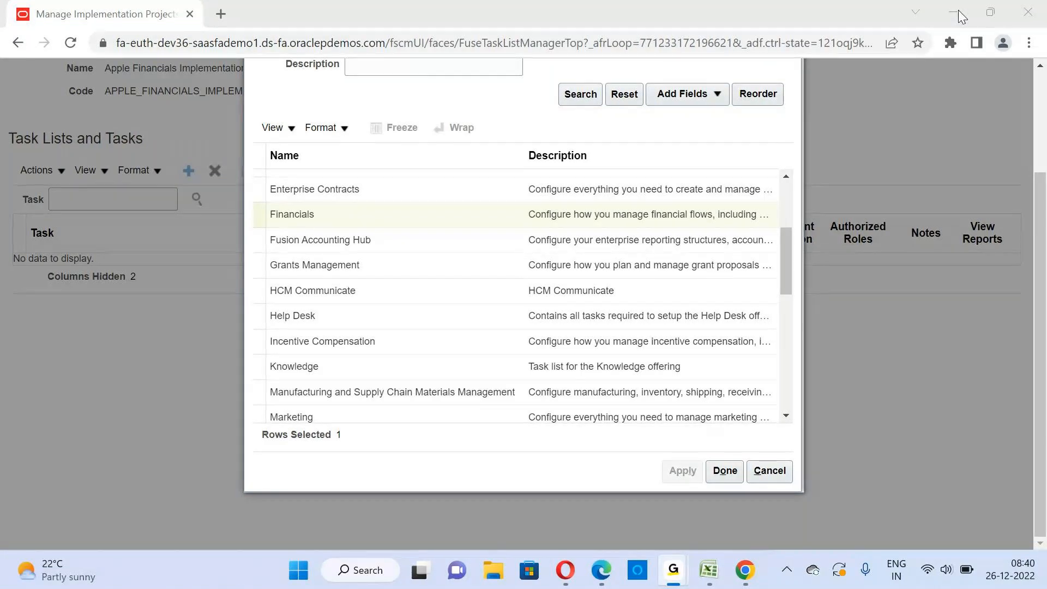
pyautogui.click(601, 572)
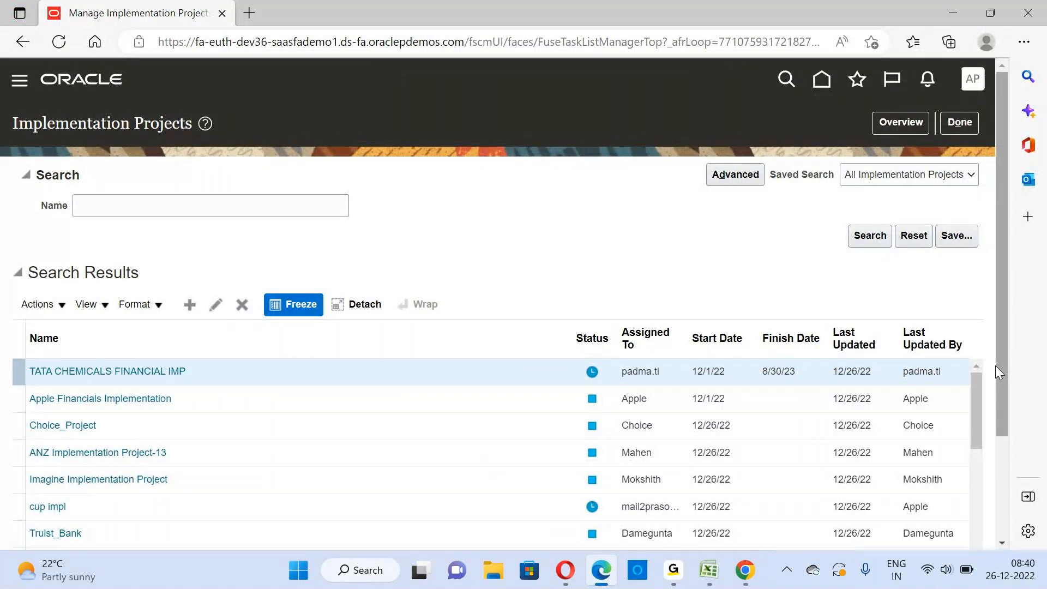
pyautogui.click(746, 577)
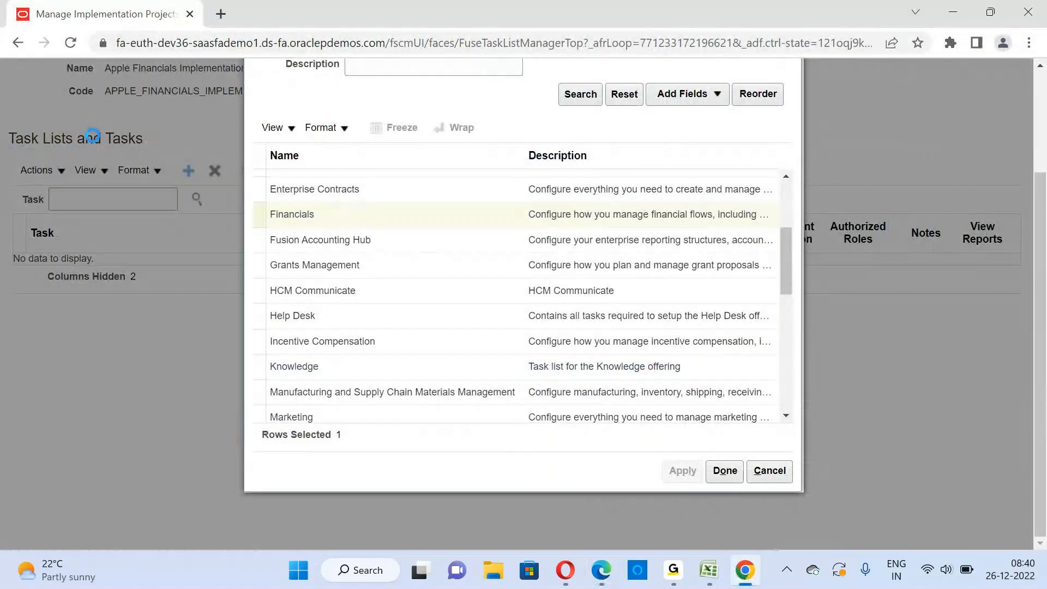
pyautogui.scroll(2, 49, 195)
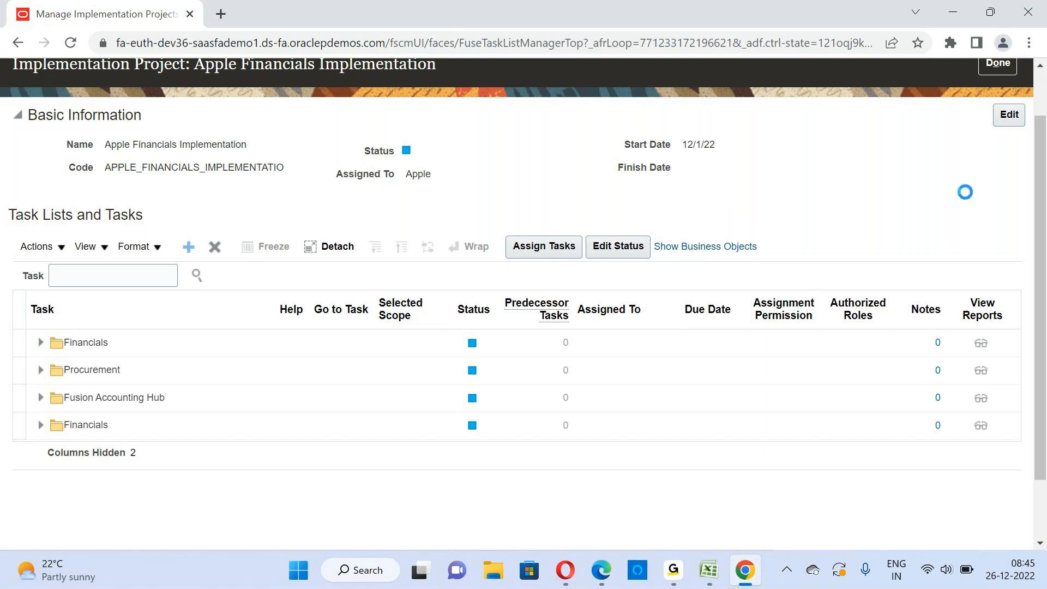
pyautogui.moveTo(1040, 229); pyautogui.dragTo(1042, 206)
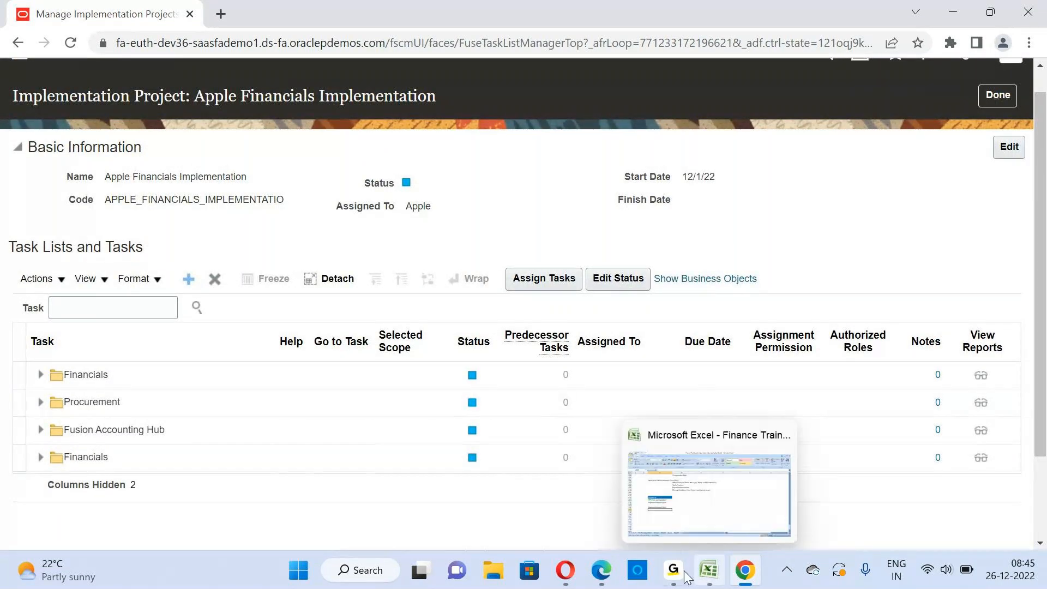
pyautogui.moveTo(676, 572)
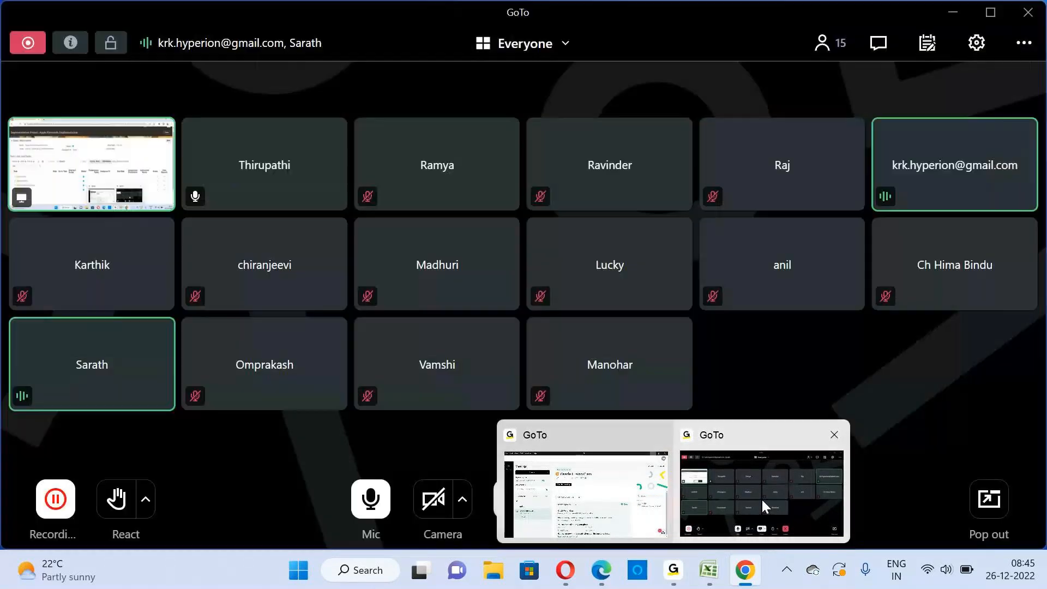
pyautogui.click(761, 499)
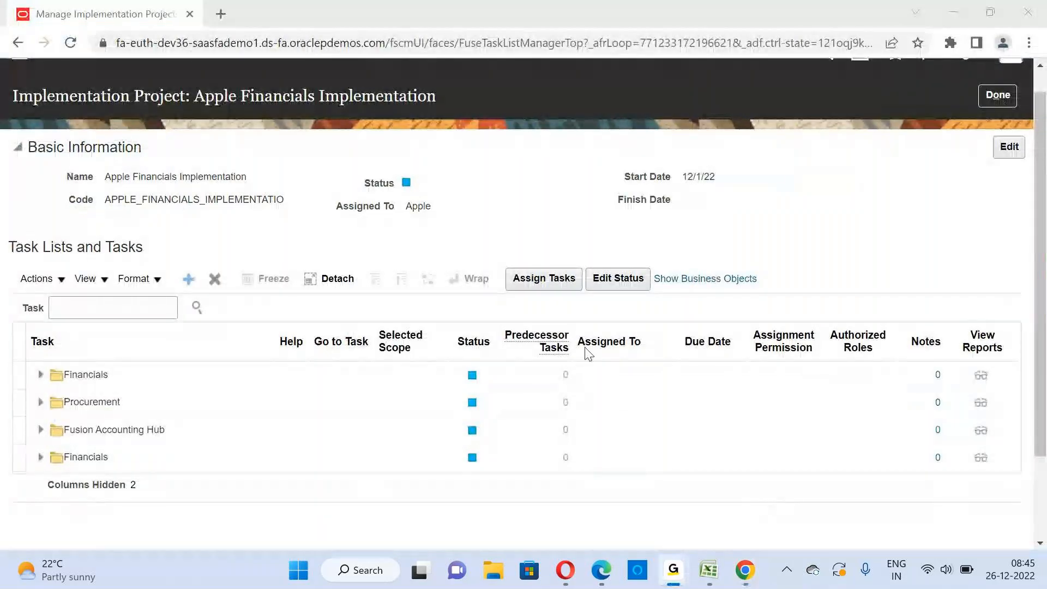
pyautogui.click(955, 19)
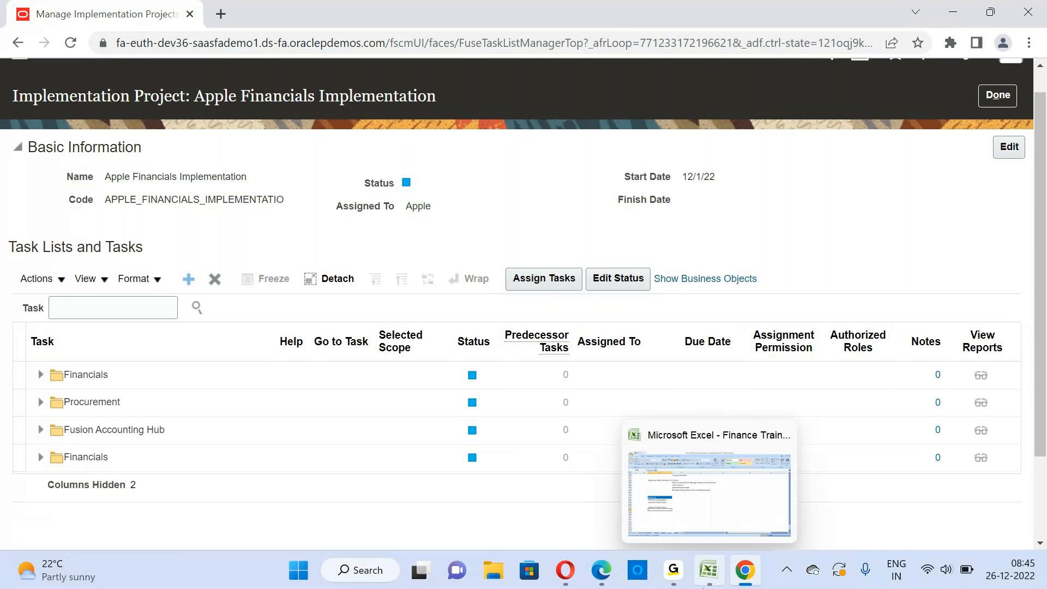
# Switch to the Finance Training Running Notes workbook in Excel and view the Session 6 notes on the Demo sheet
pyautogui.moveTo(722, 578)
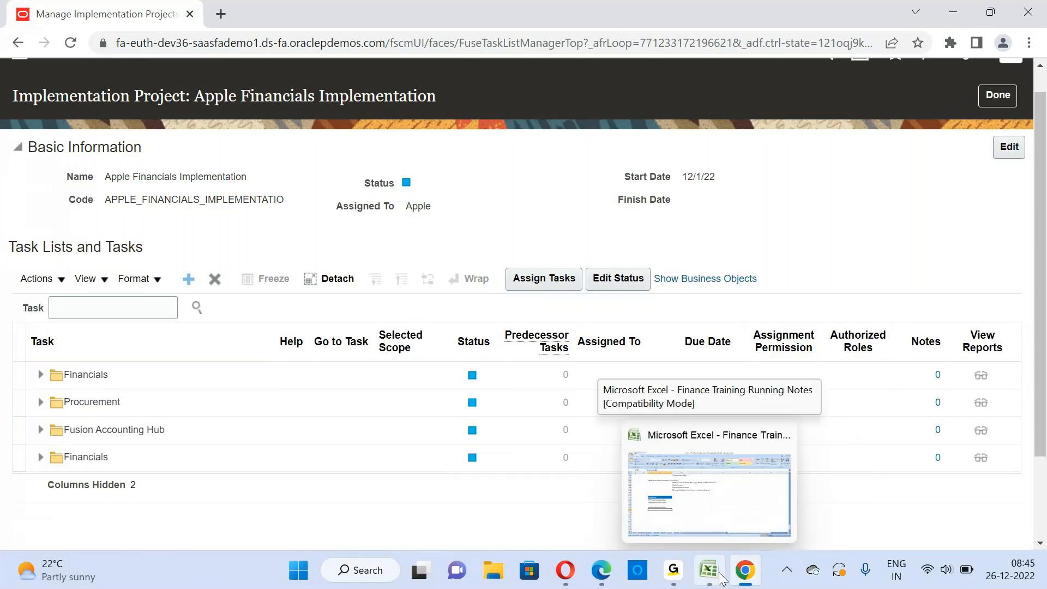
pyautogui.click(669, 498)
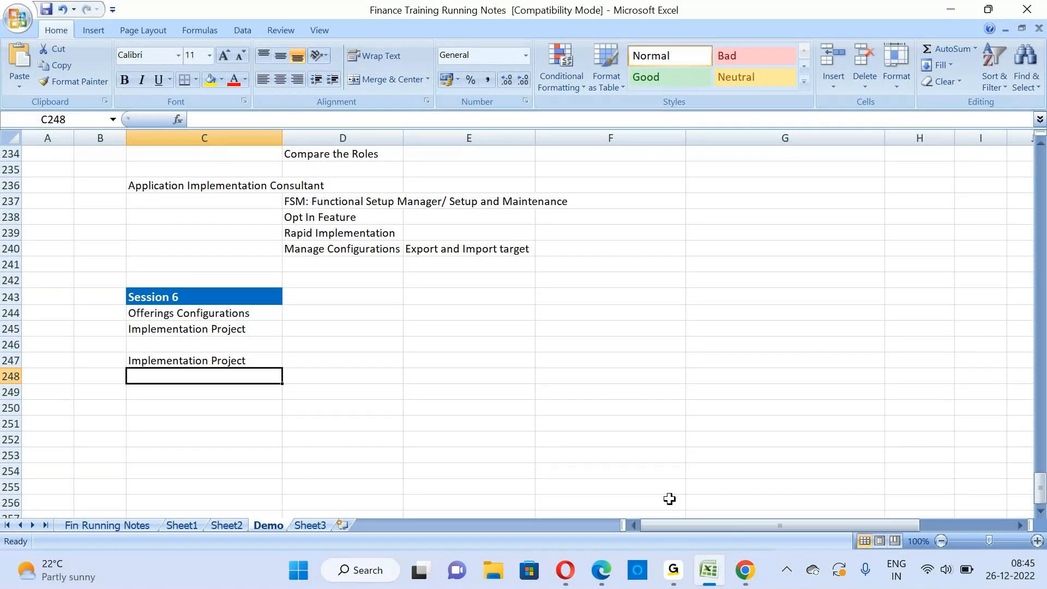
pyautogui.moveTo(709, 569)
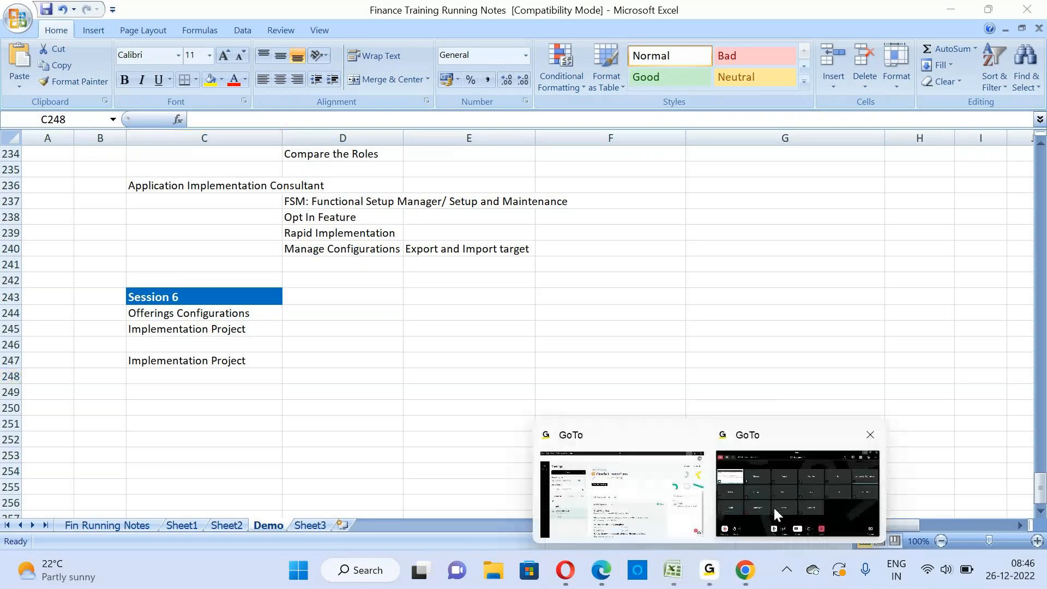
pyautogui.click(773, 506)
pyautogui.click(774, 506)
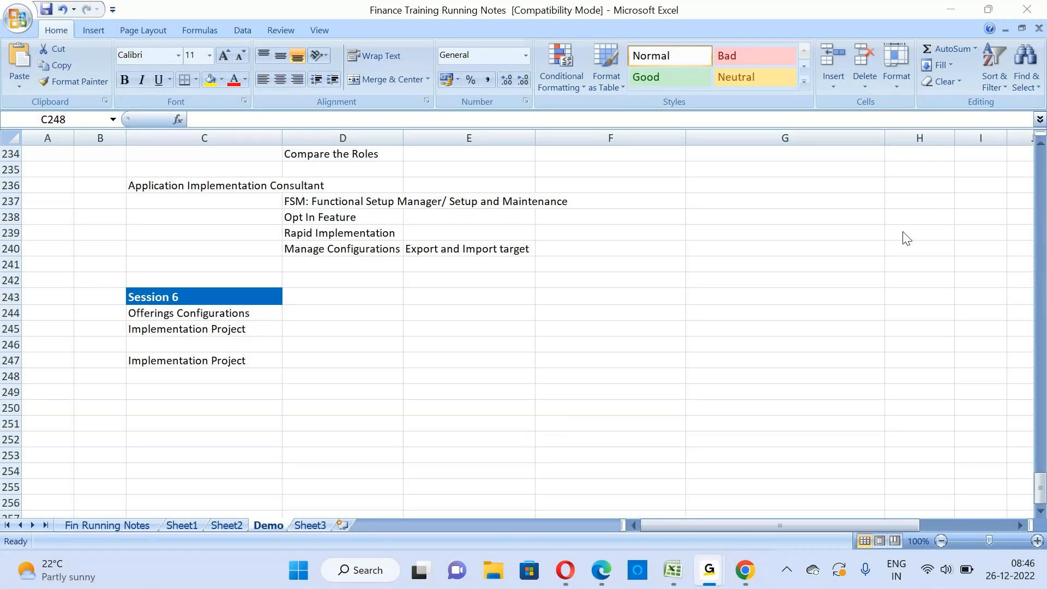
pyautogui.moveTo(682, 574)
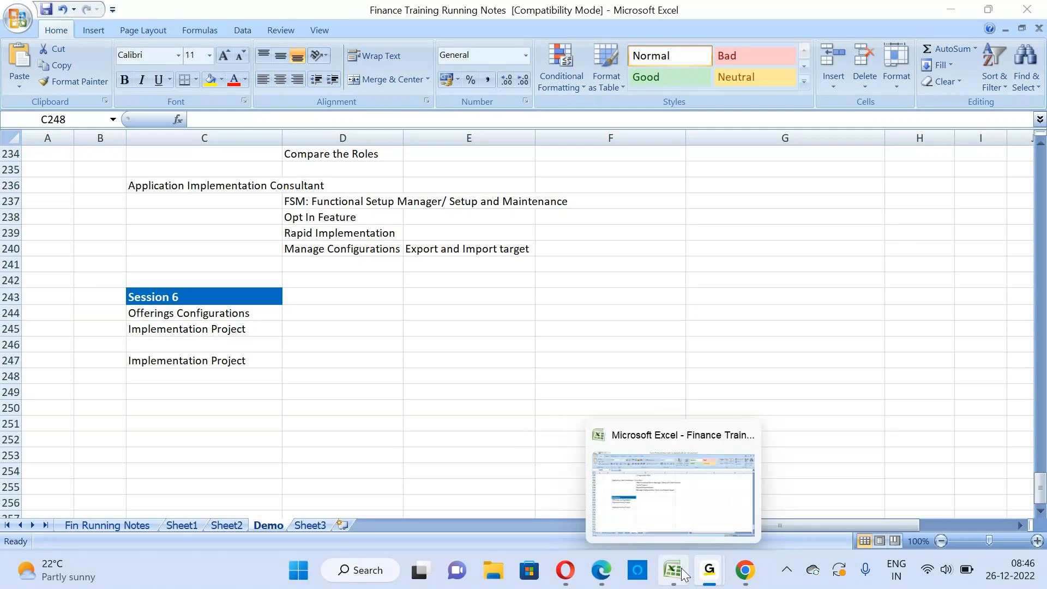
pyautogui.click(690, 501)
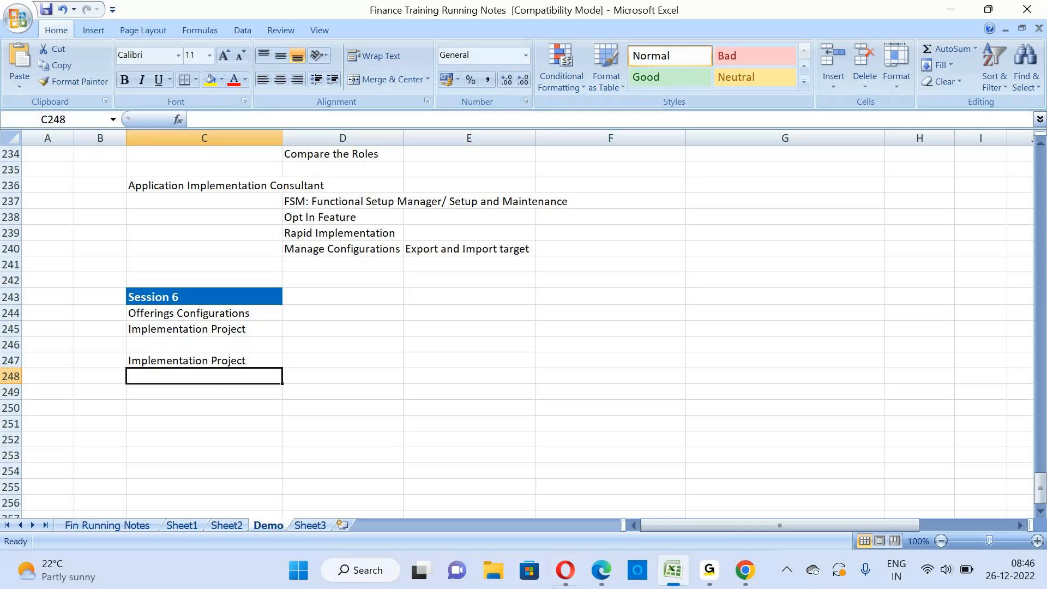
# Switch back to the Apple project in Chrome and choose In Progress as its status in the basic information
pyautogui.moveTo(761, 588)
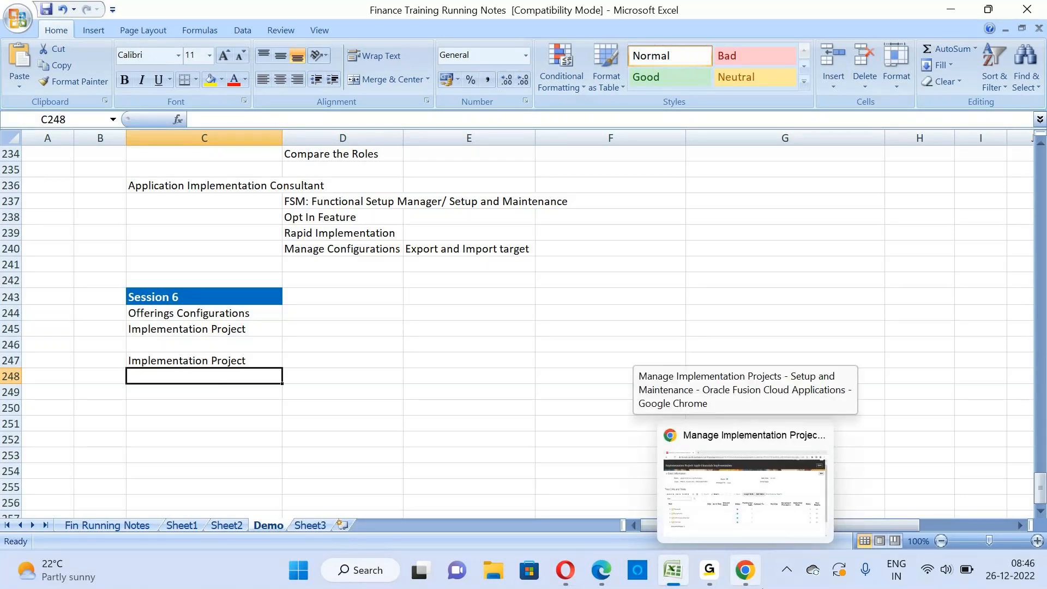
pyautogui.click(749, 580)
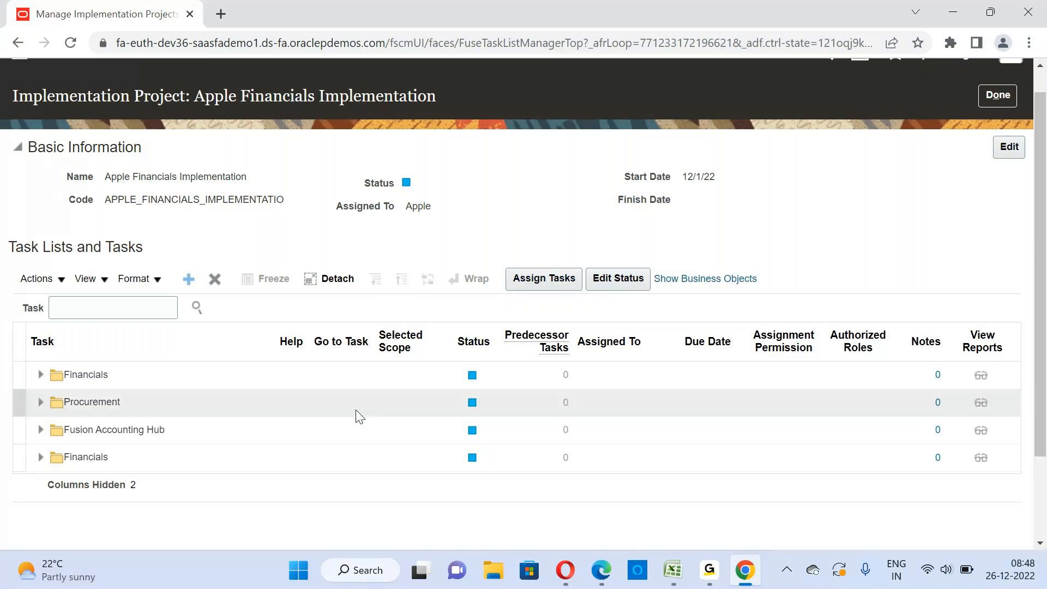
pyautogui.moveTo(1042, 322)
pyautogui.mouseDown()
pyautogui.moveTo(1042, 431)
pyautogui.moveTo(1029, 336)
pyautogui.mouseUp()
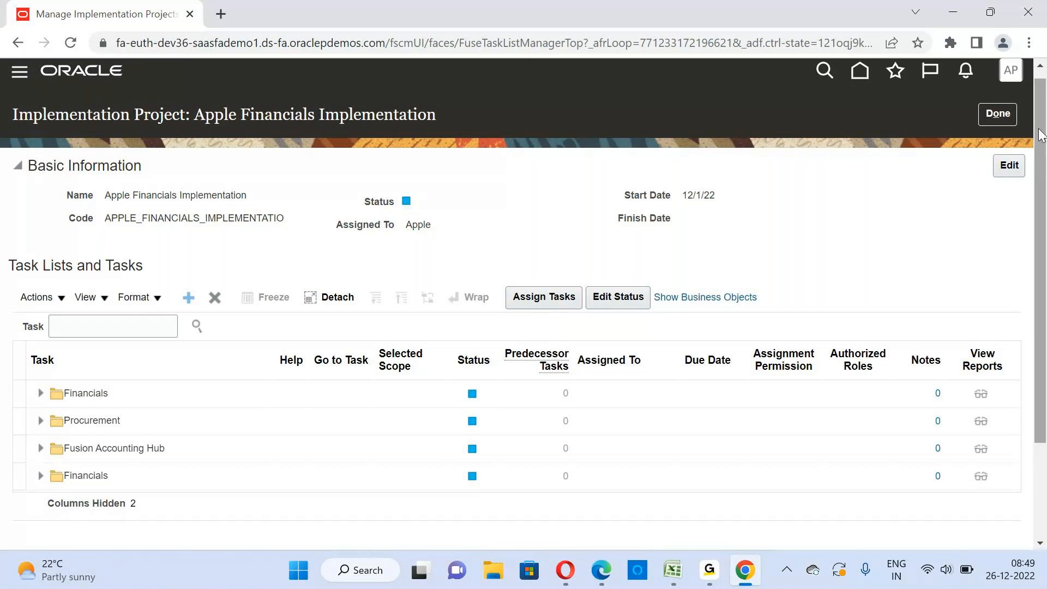
pyautogui.click(1009, 165)
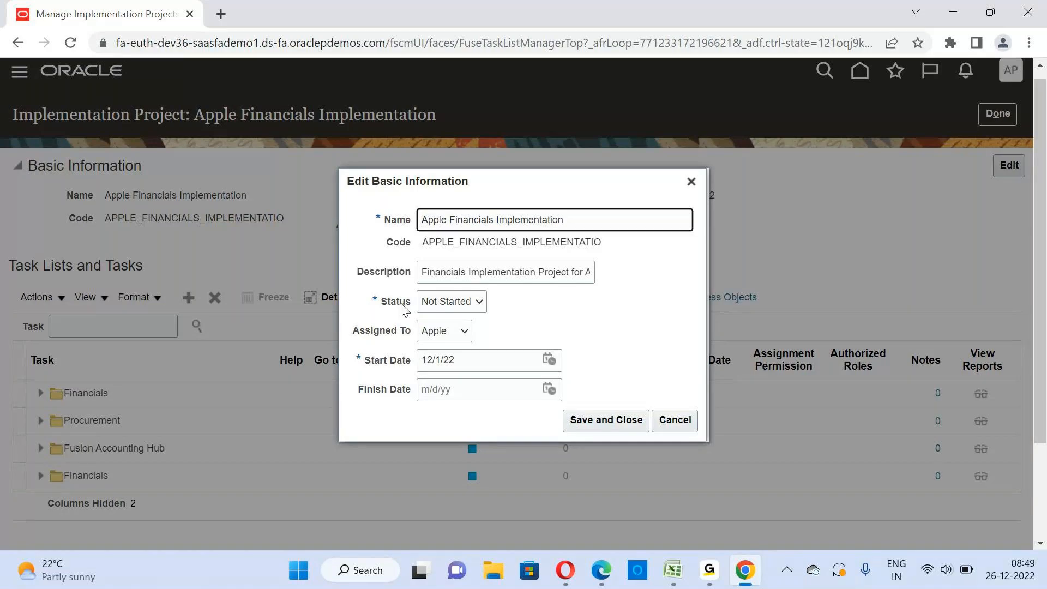
pyautogui.click(479, 305)
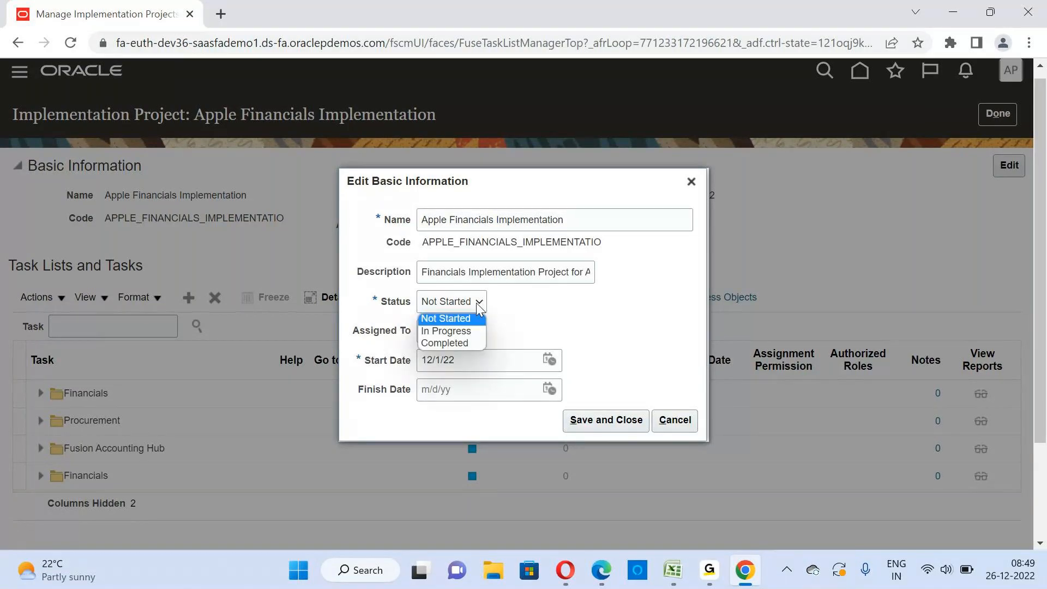
pyautogui.click(458, 331)
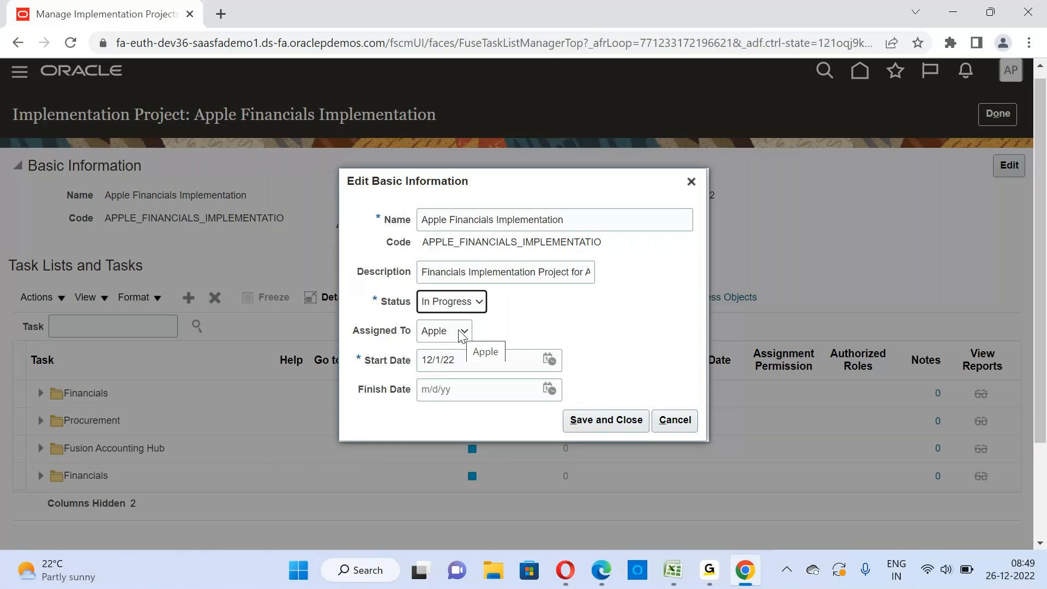
# Try the Not Started and Completed statuses in the project's basic information, returning to In Progress
pyautogui.click(475, 303)
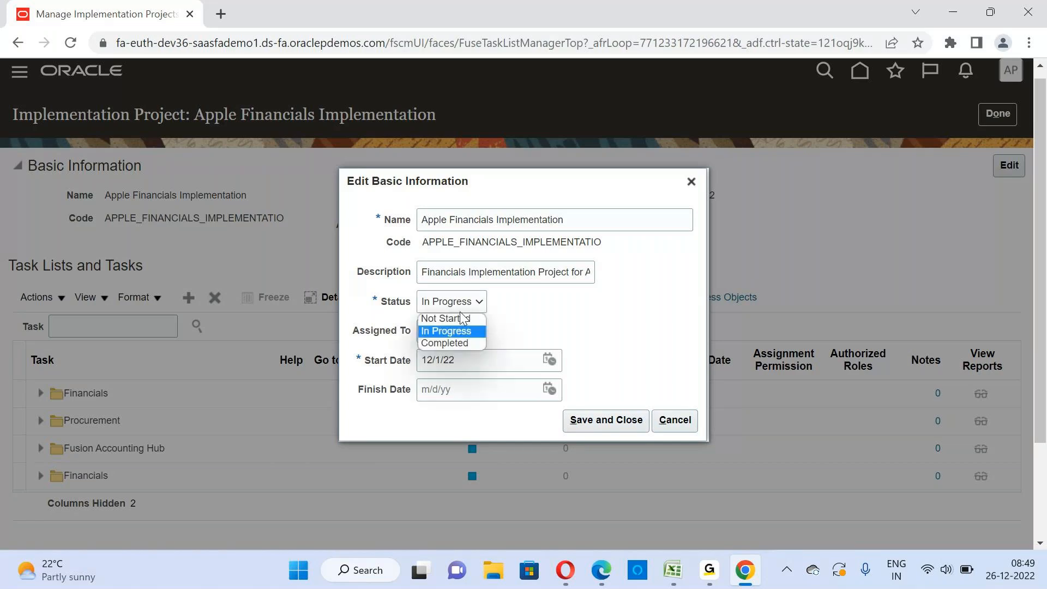
pyautogui.click(459, 321)
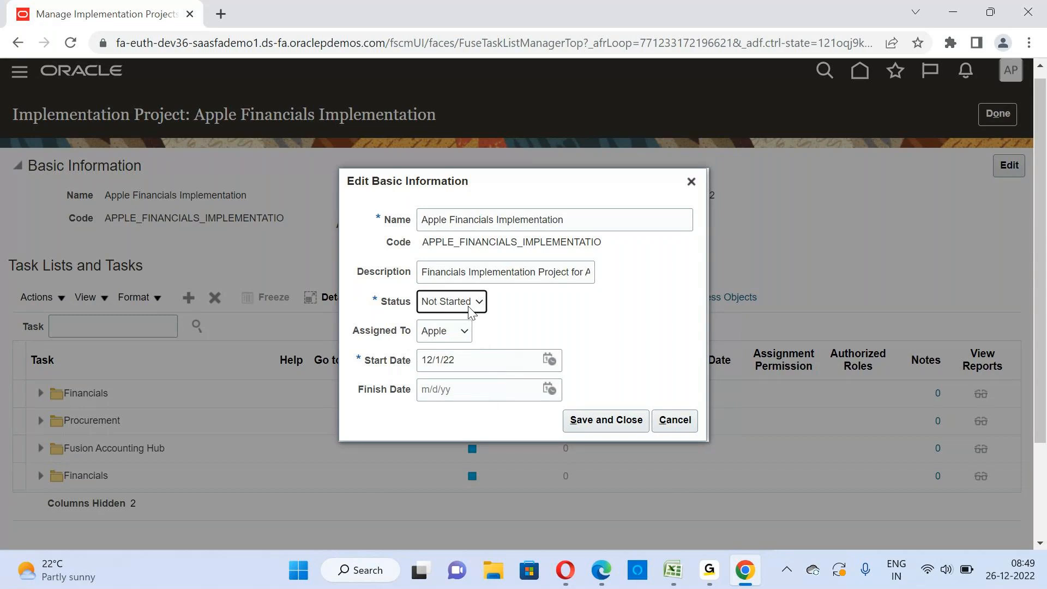
pyautogui.click(478, 305)
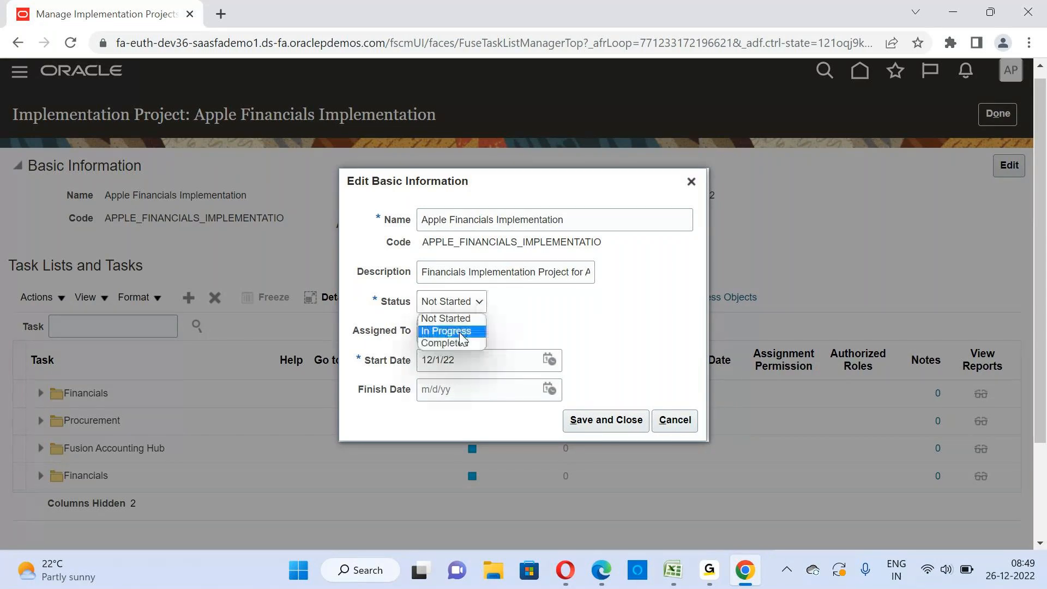
pyautogui.click(460, 333)
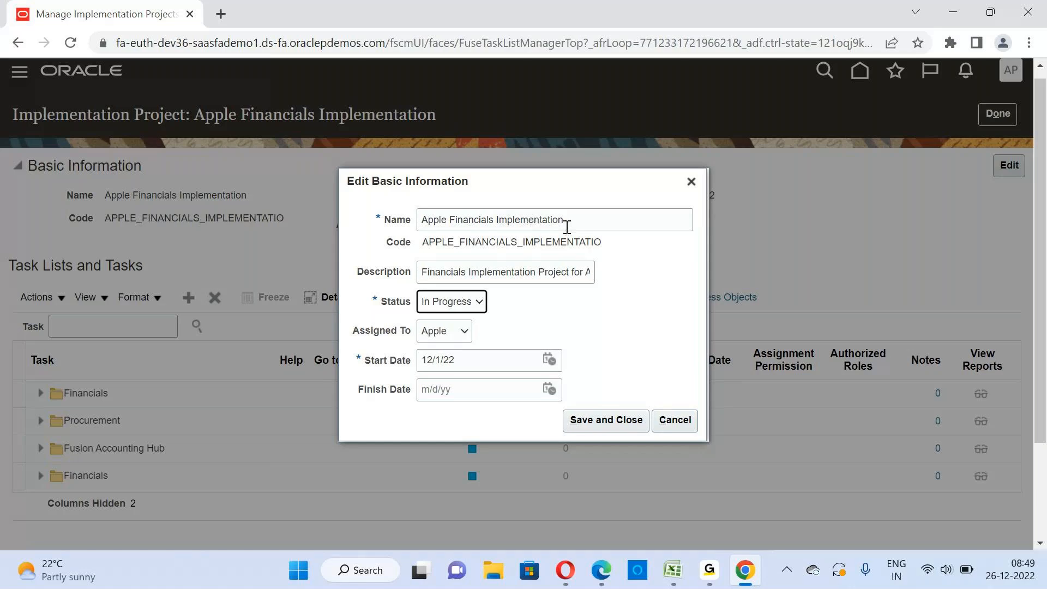
pyautogui.click(479, 304)
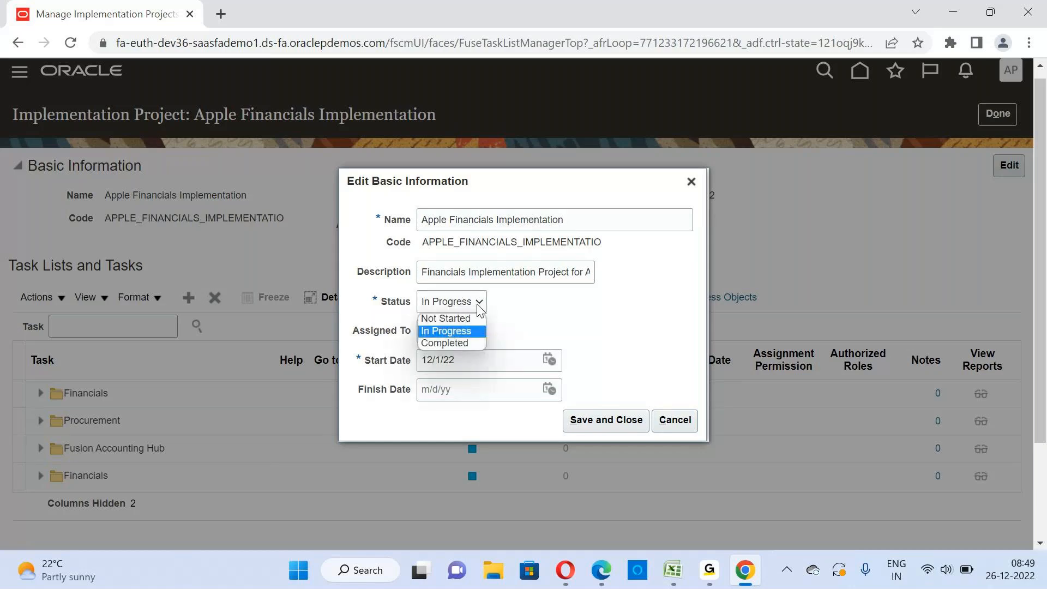
pyautogui.click(452, 344)
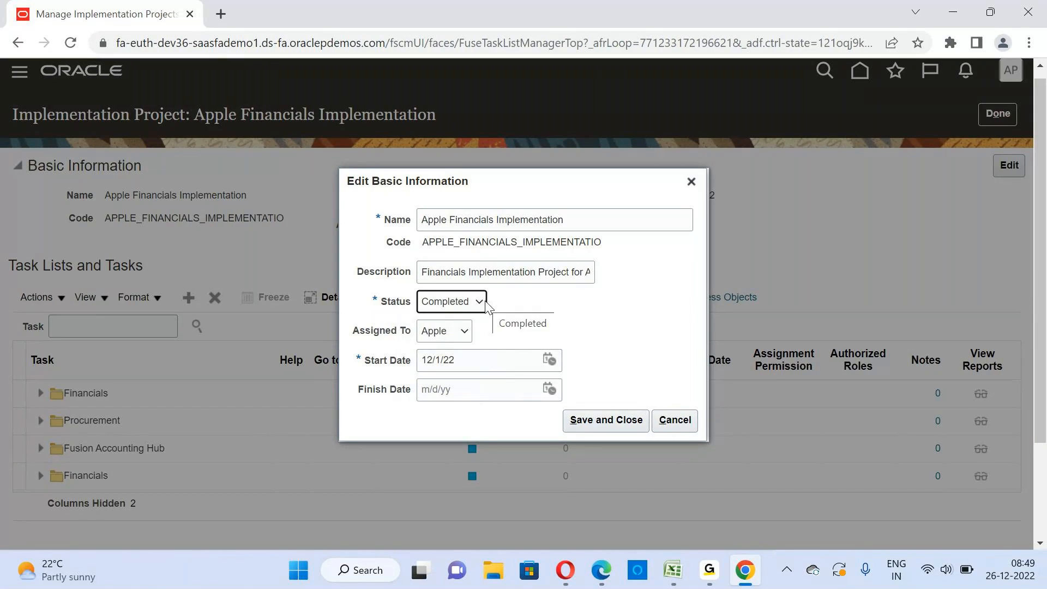
pyautogui.click(486, 303)
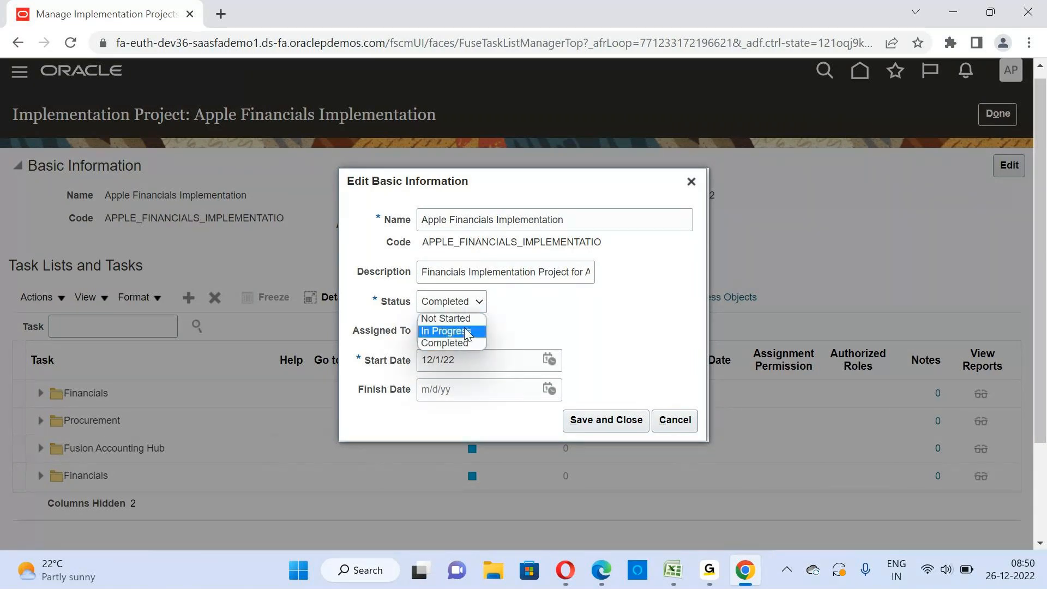
pyautogui.click(465, 331)
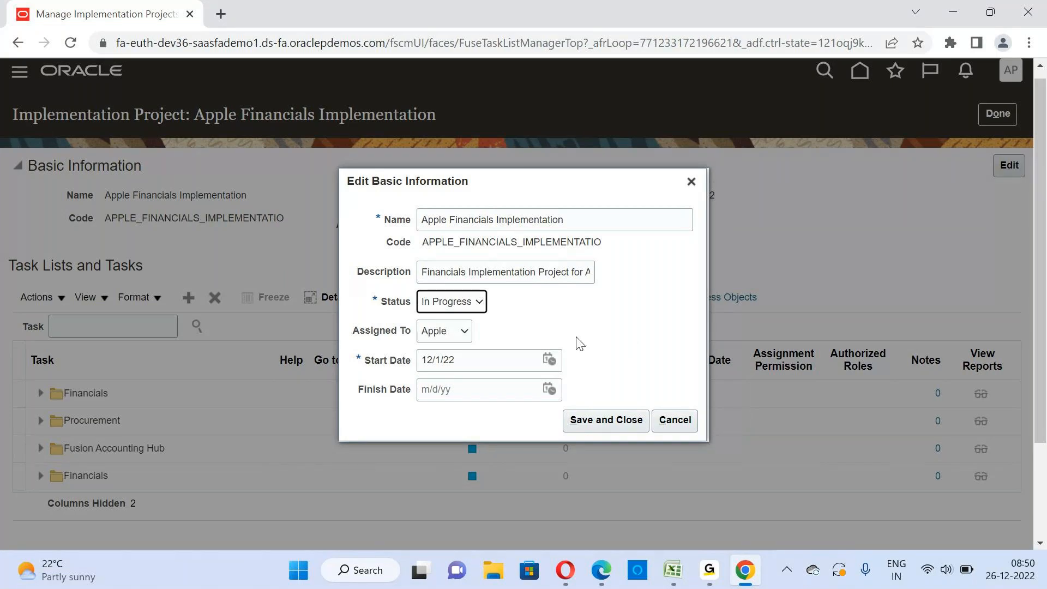
# Check the status, assignee and code in the project's basic information, and save it with the In Progress status
pyautogui.click(473, 307)
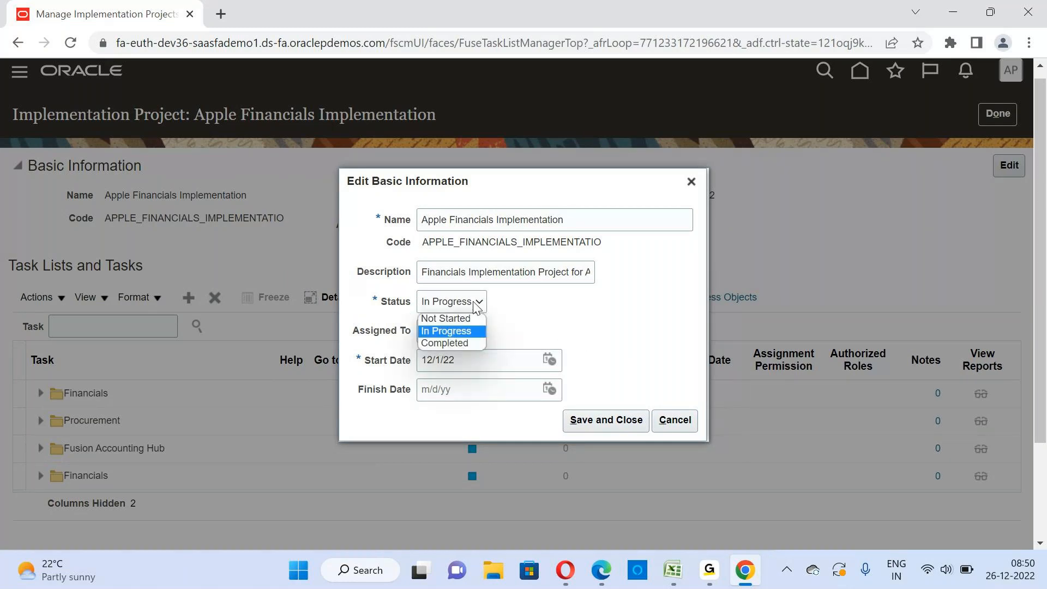
pyautogui.click(548, 320)
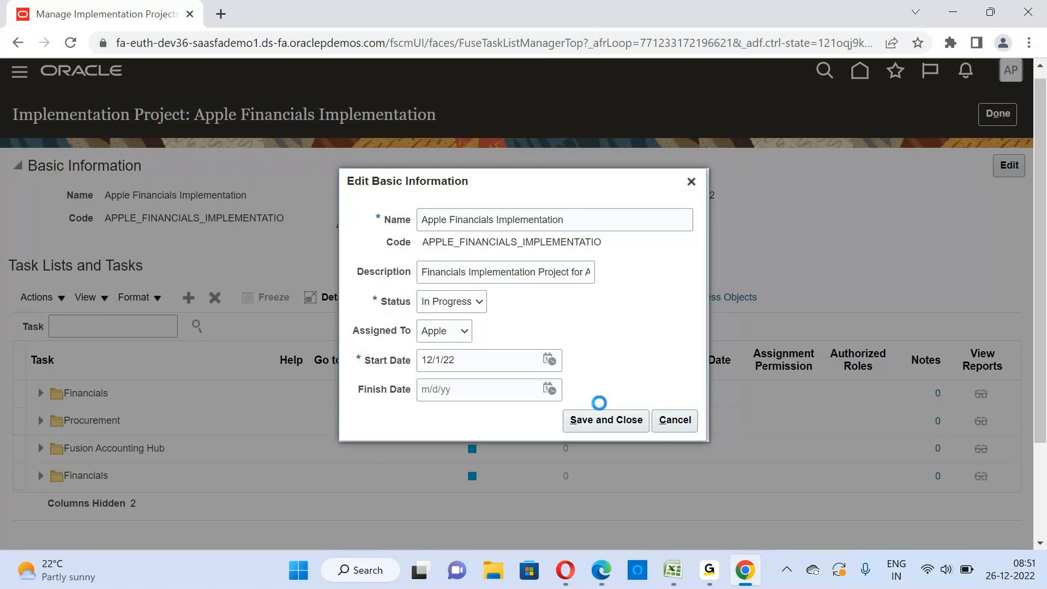
pyautogui.click(464, 331)
pyautogui.moveTo(396, 244); pyautogui.dragTo(590, 235)
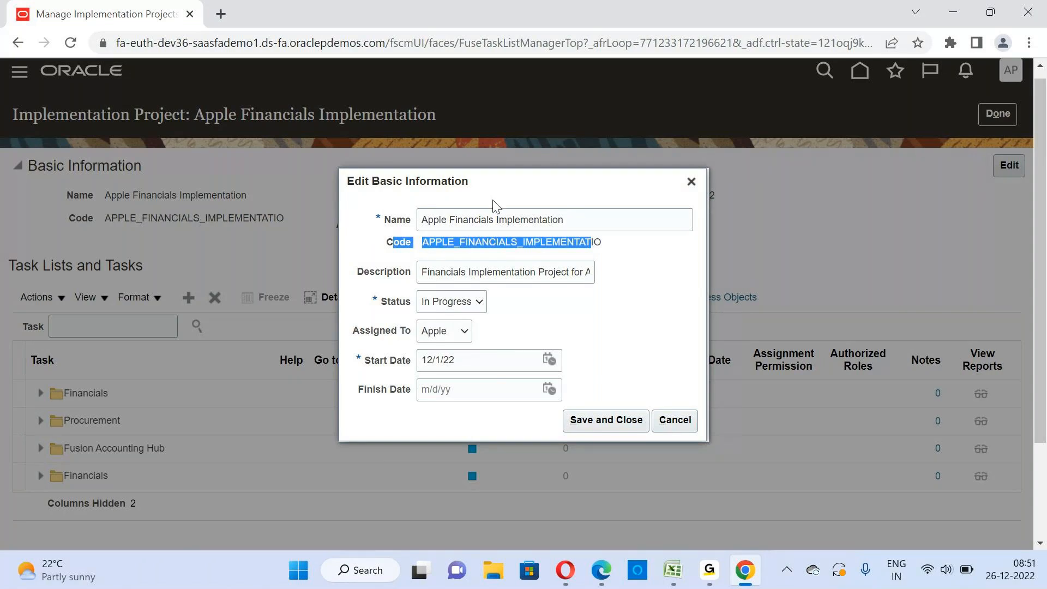
pyautogui.click(623, 421)
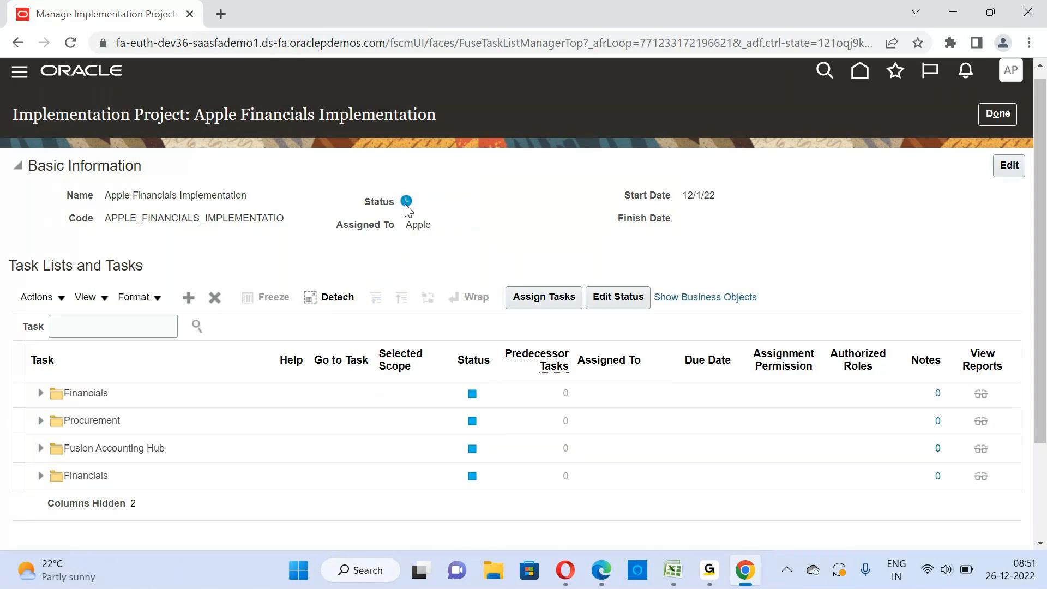
# Examine the saved status, name, finish date and assignee in the project's basic information
pyautogui.moveTo(406, 203)
pyautogui.doubleClick(132, 195)
pyautogui.doubleClick(660, 224)
pyautogui.click(598, 229)
pyautogui.tripleClick(379, 224)
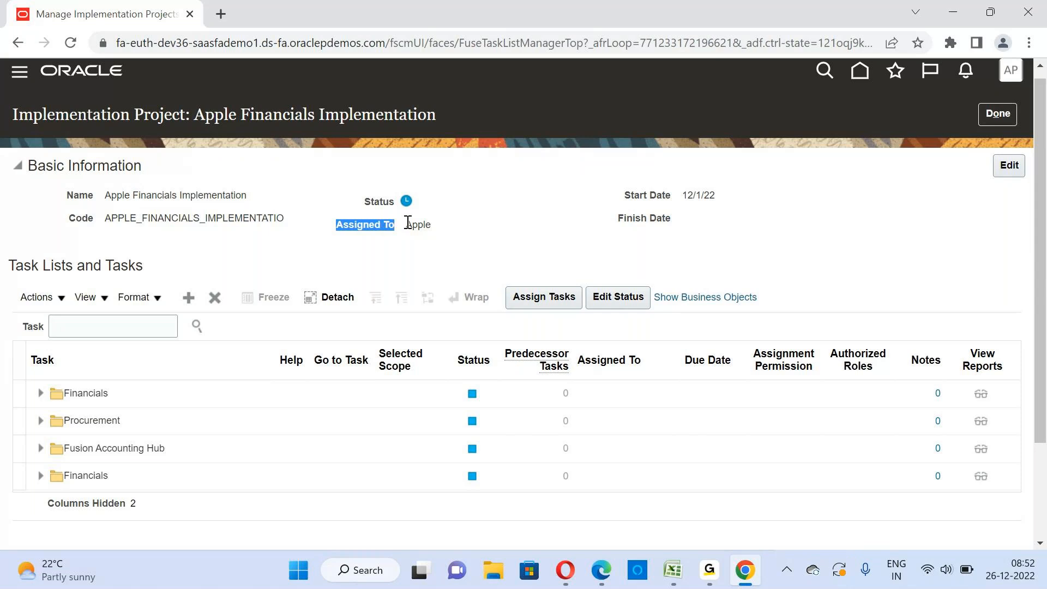
pyautogui.click(458, 226)
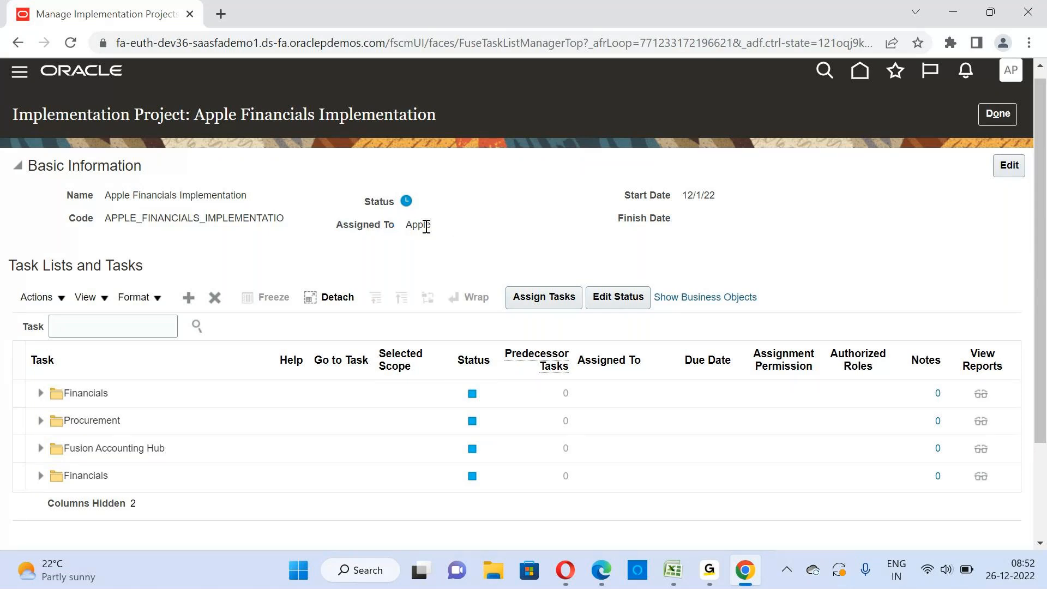
pyautogui.moveTo(435, 230); pyautogui.dragTo(407, 231)
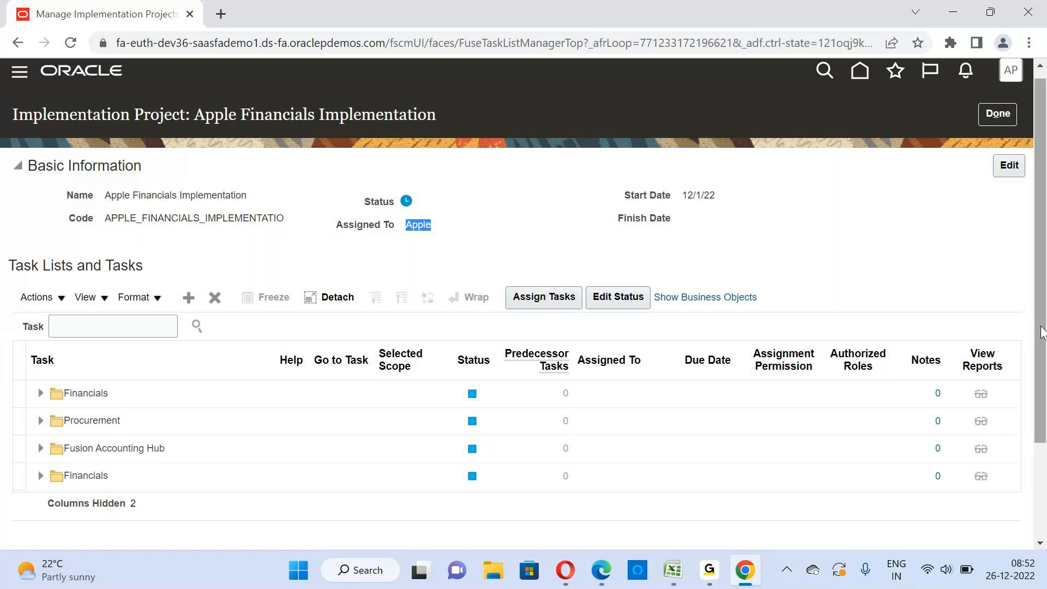
pyautogui.moveTo(1041, 327); pyautogui.dragTo(1041, 327)
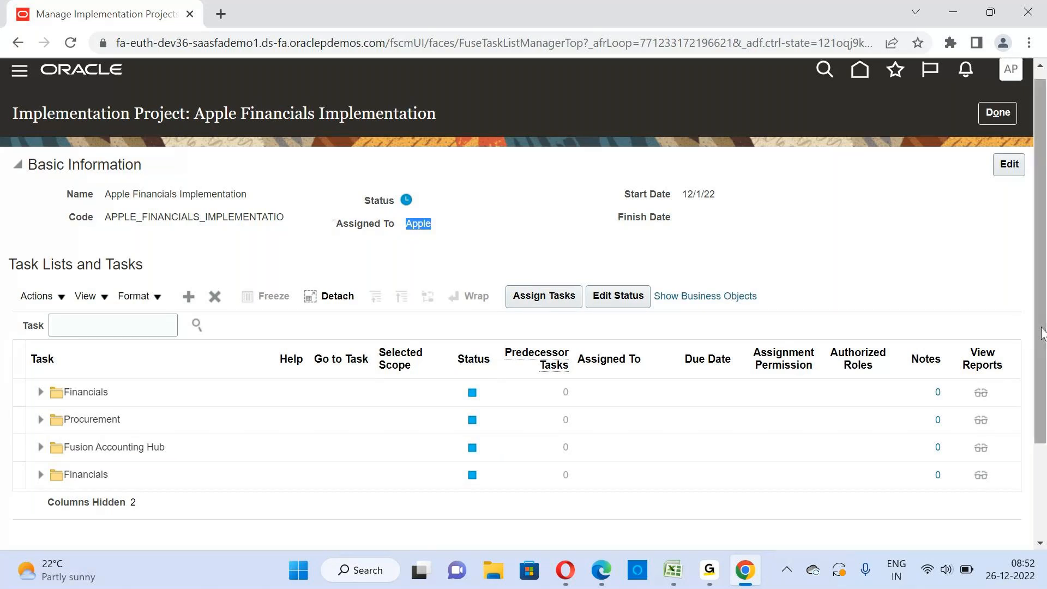
# Remove the duplicate Financials task list in the last row from the implementation project and confirm the removal
pyautogui.click(94, 334)
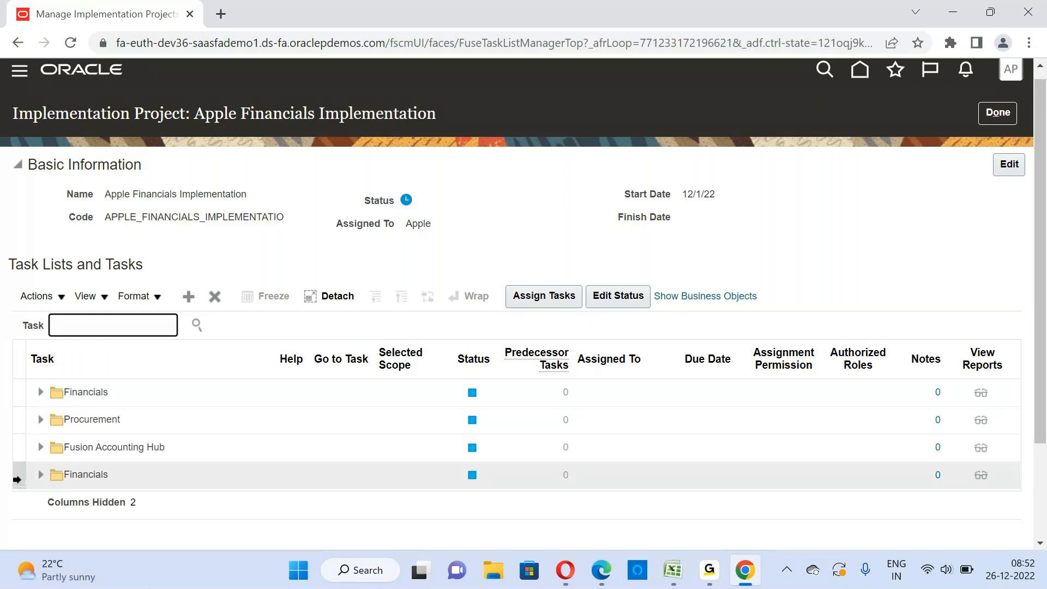
pyautogui.click(340, 486)
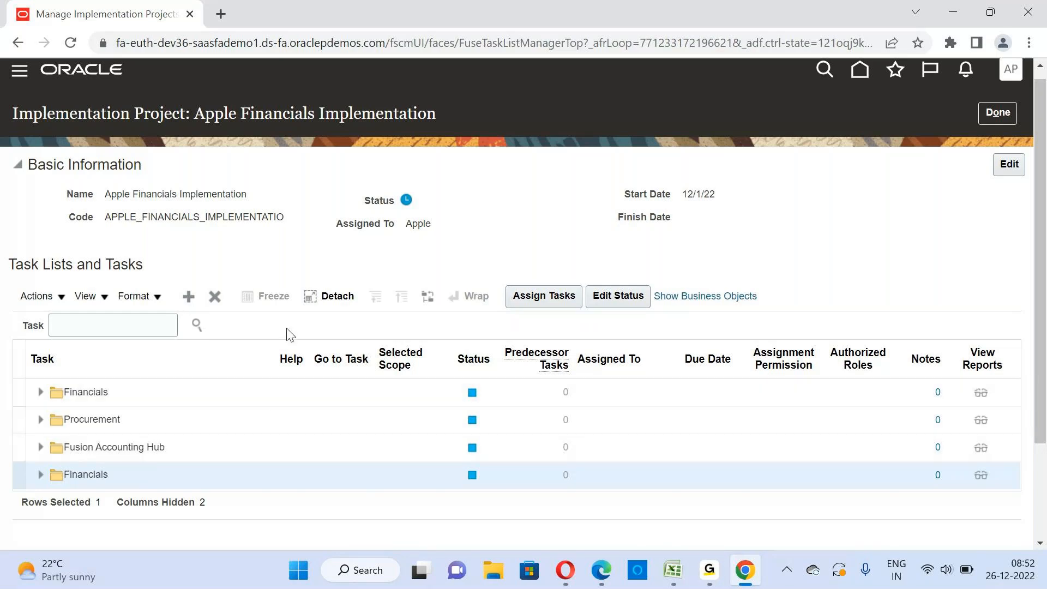
pyautogui.click(215, 294)
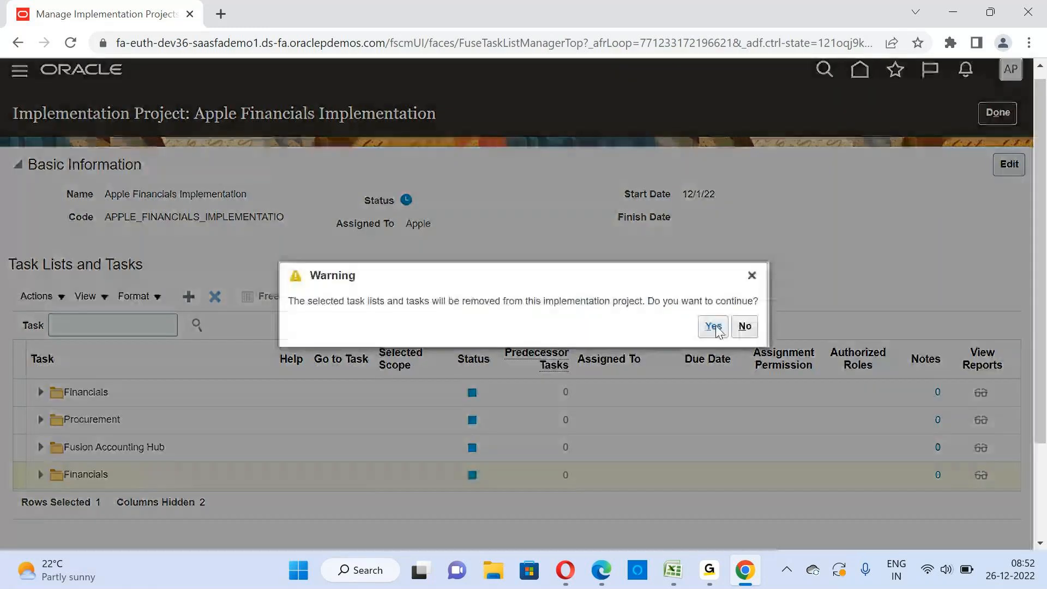
pyautogui.click(713, 326)
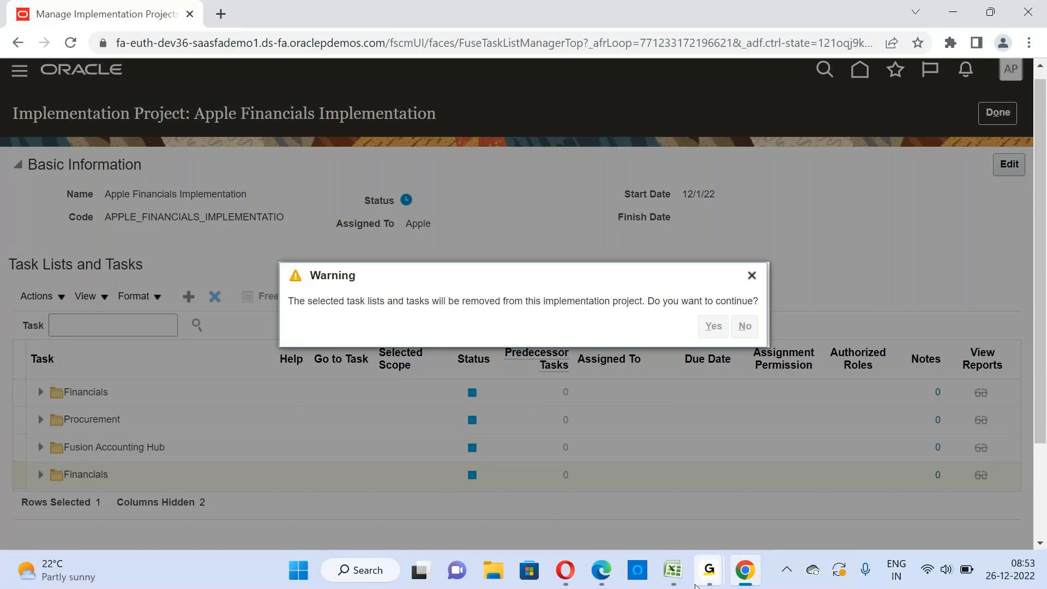
pyautogui.moveTo(709, 570)
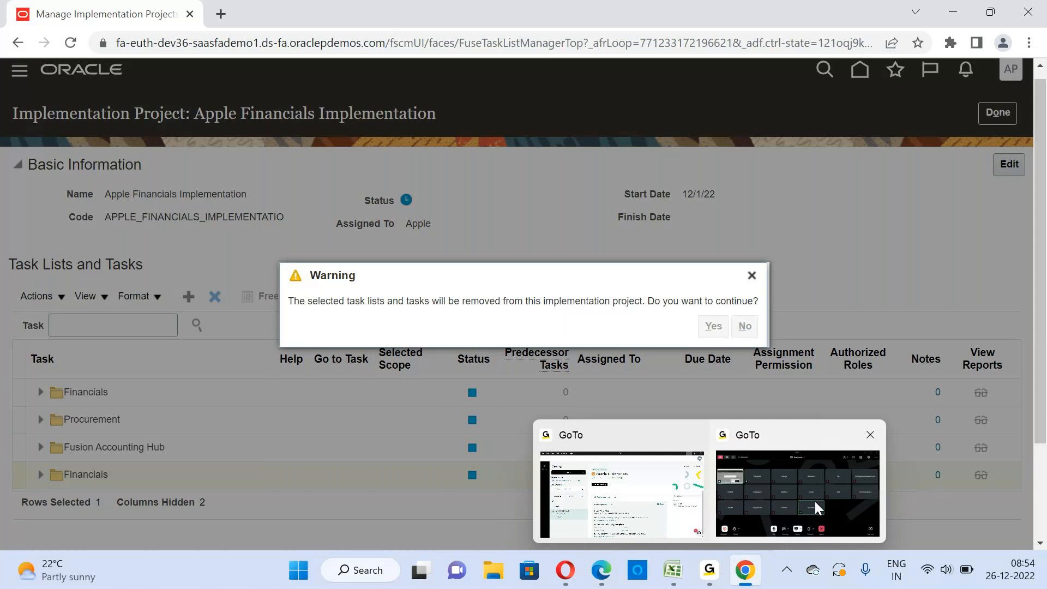
pyautogui.click(815, 502)
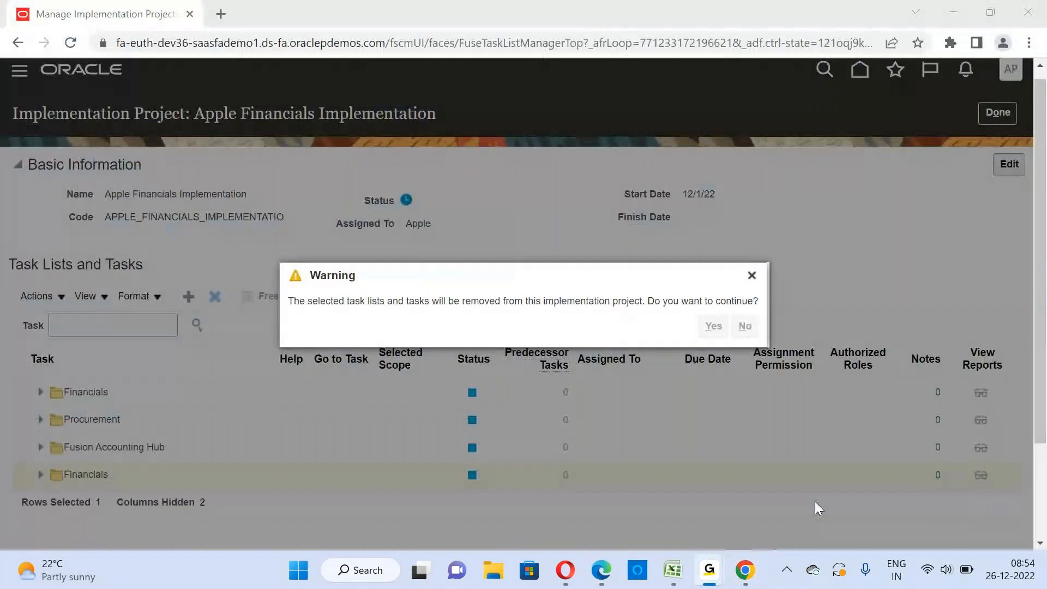
pyautogui.click(959, 10)
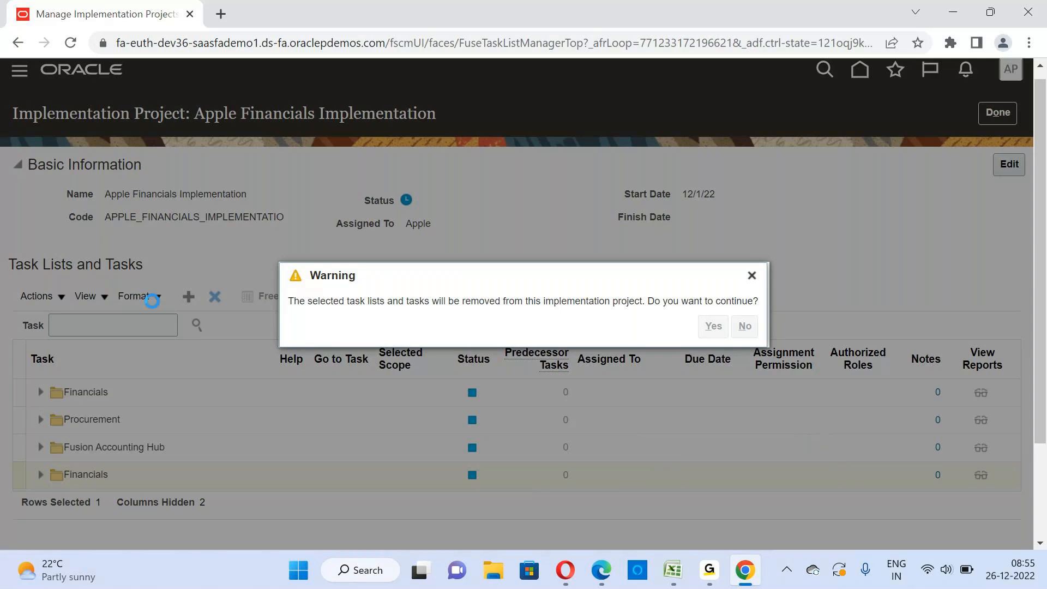
pyautogui.click(709, 326)
pyautogui.click(710, 572)
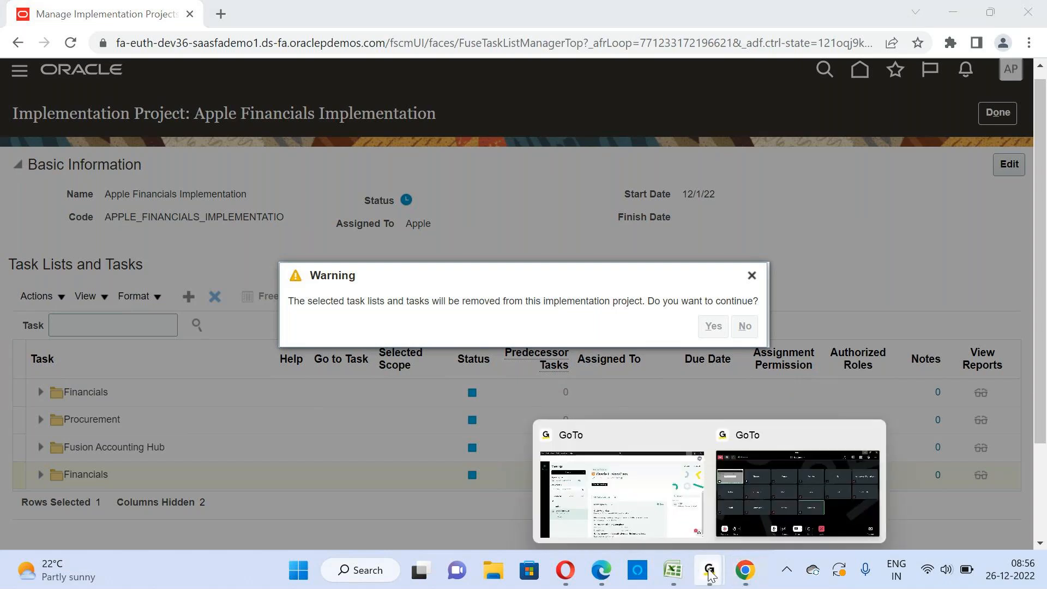
pyautogui.moveTo(807, 481)
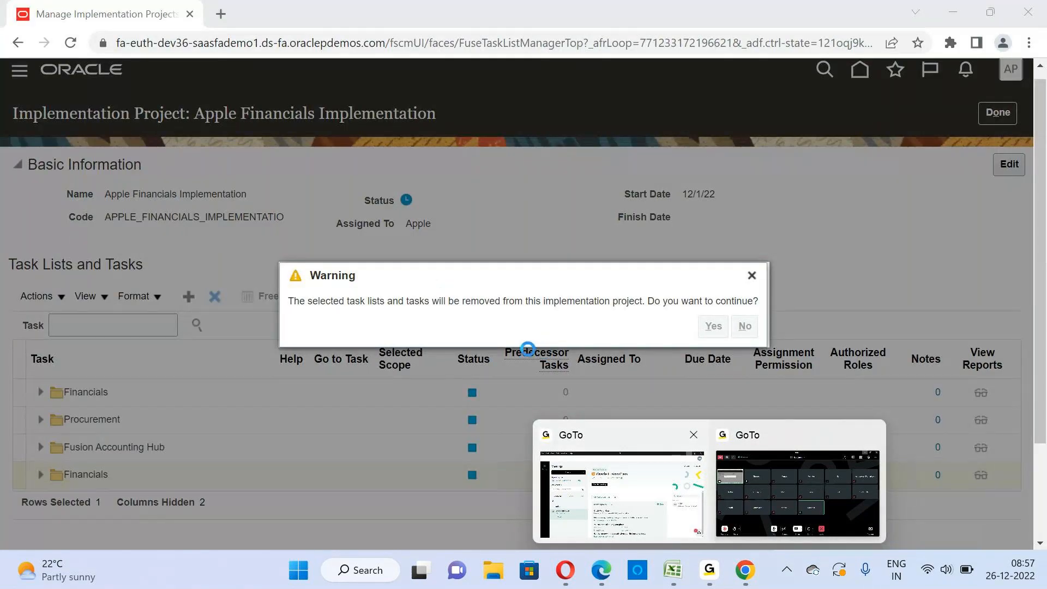
pyautogui.click(527, 349)
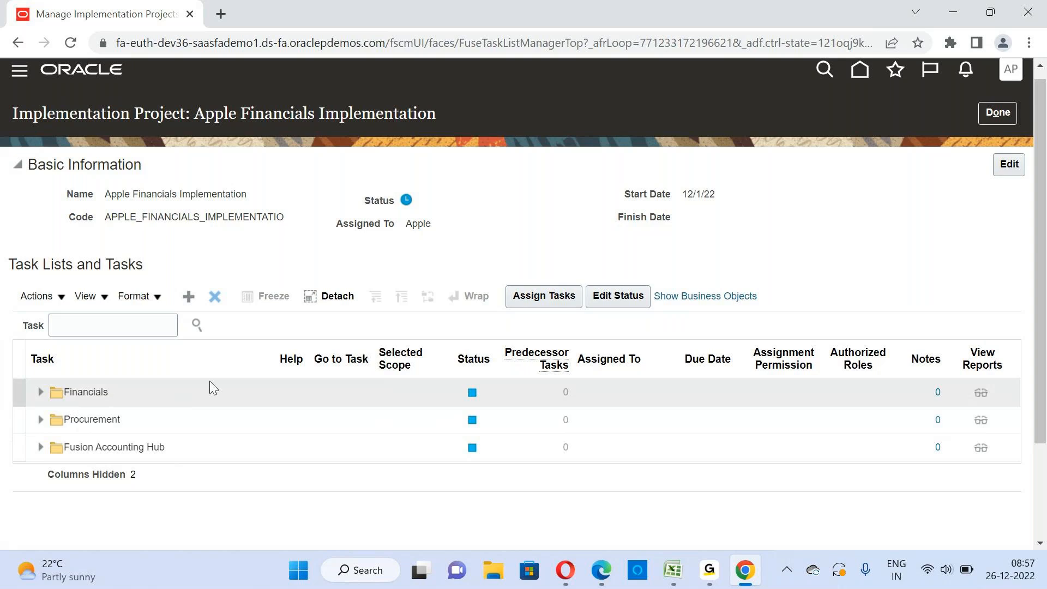
# Expand Financials, its Define Common Applications Configuration task list, and Define Synchronization of Users within it to view the tasks
pyautogui.click(40, 391)
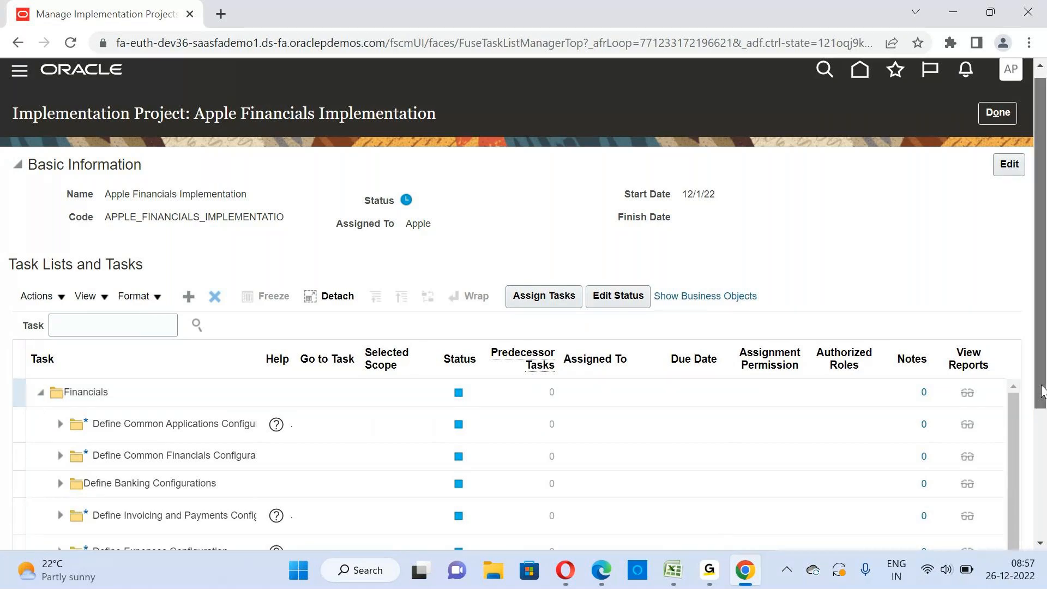
pyautogui.moveTo(1041, 390); pyautogui.dragTo(1042, 492)
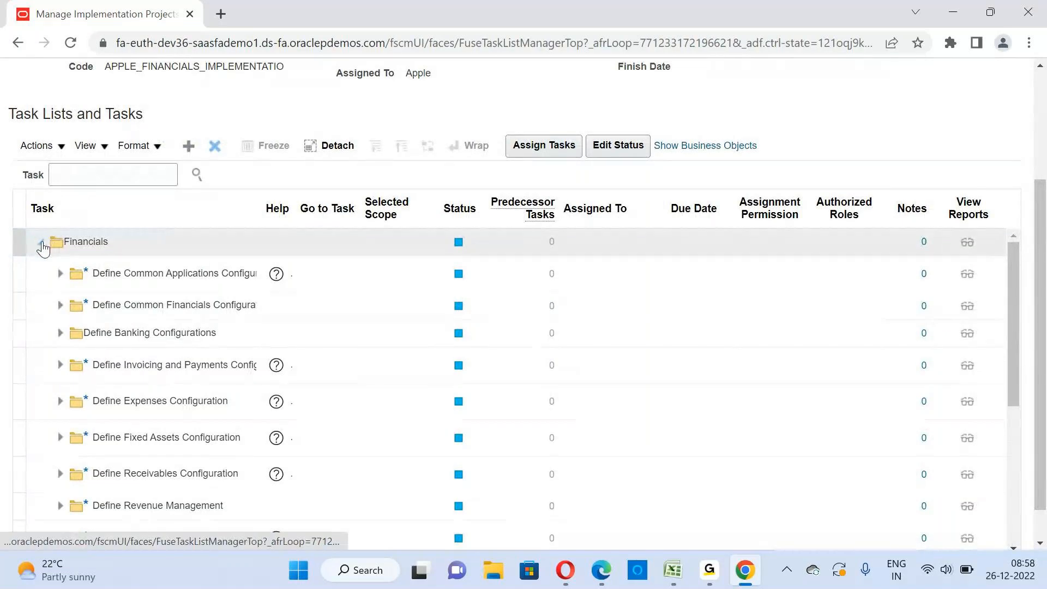
pyautogui.moveTo(1009, 335)
pyautogui.mouseDown()
pyautogui.moveTo(1014, 348)
pyautogui.moveTo(1012, 333)
pyautogui.mouseUp()
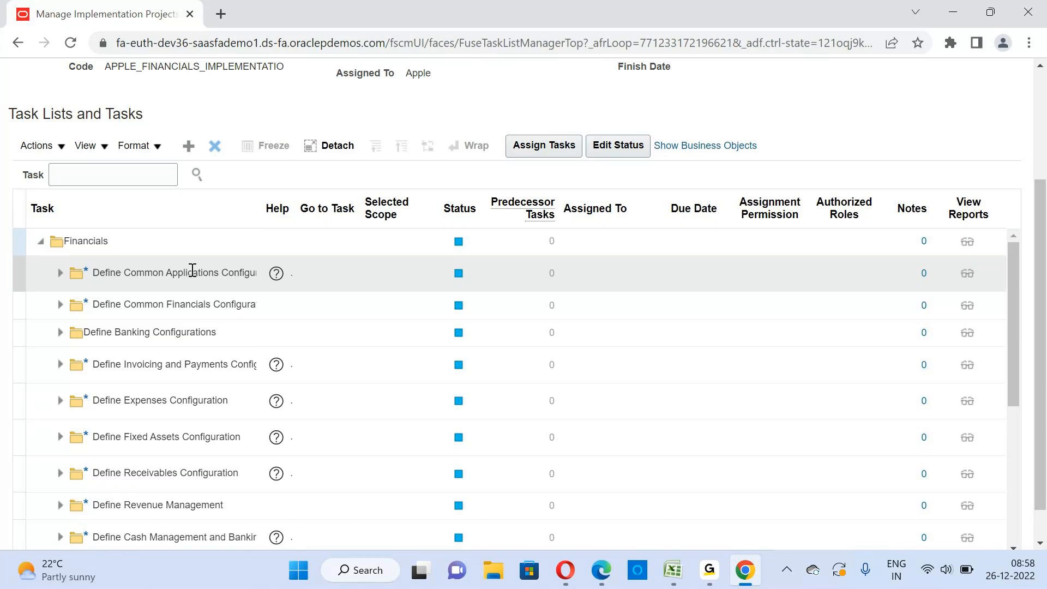
pyautogui.click(60, 273)
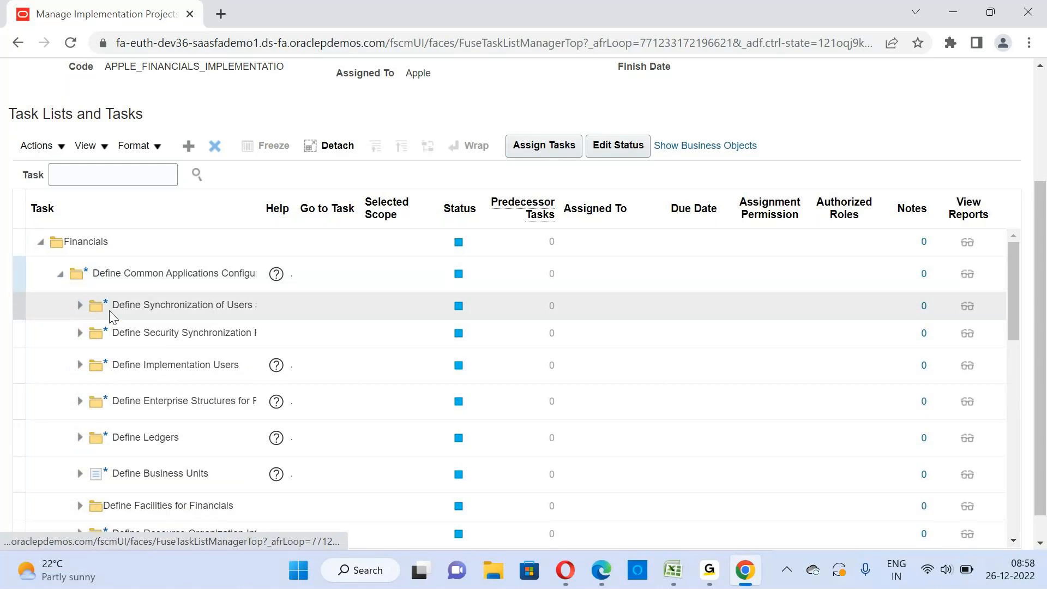
pyautogui.click(80, 306)
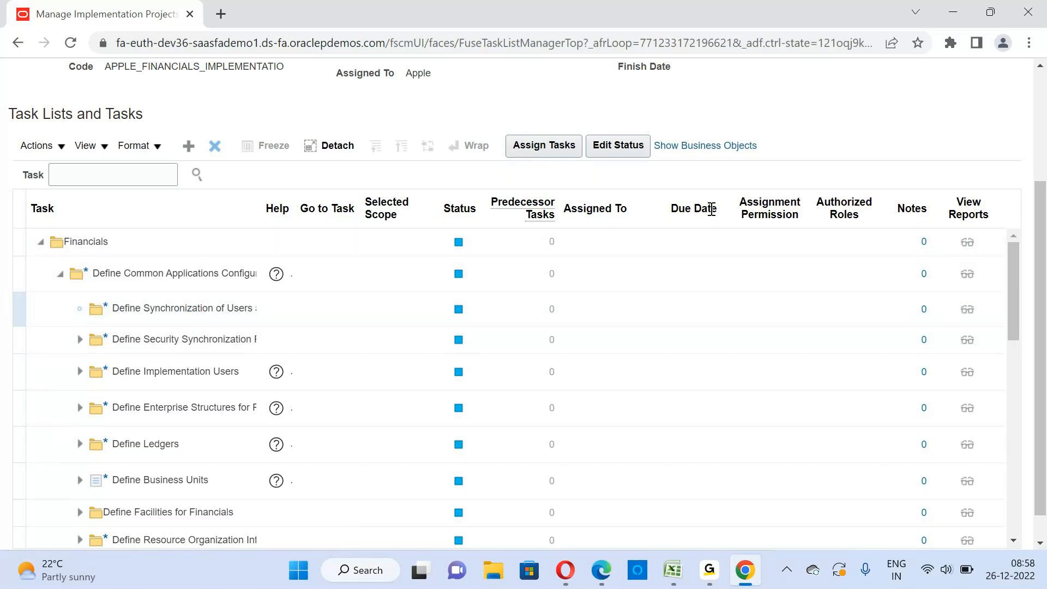
pyautogui.scroll(2, 1044, 283)
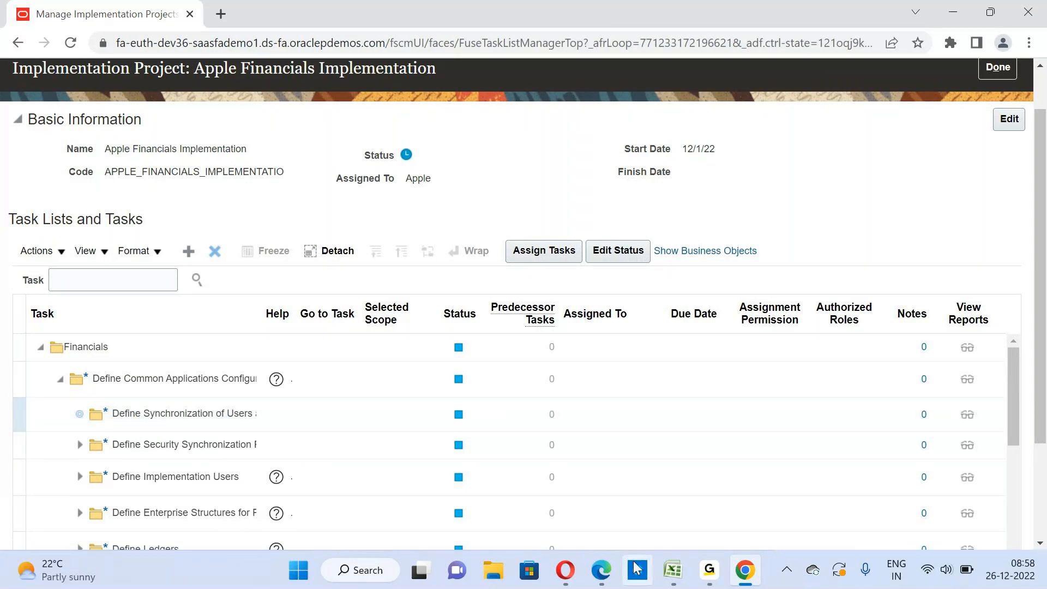
pyautogui.moveTo(708, 570)
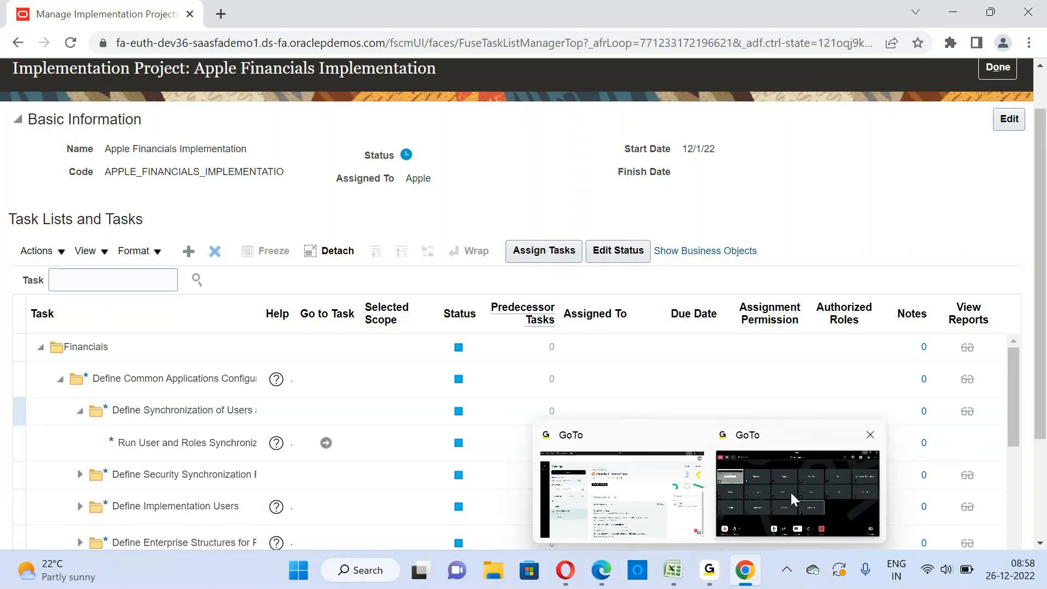